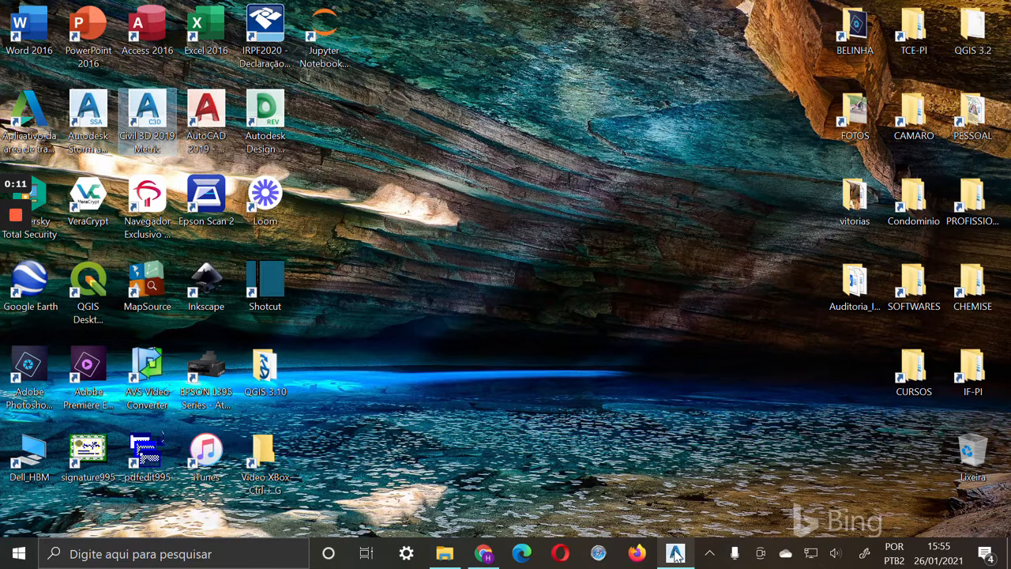
Switch to Civil 3D and create a new drawing from the acadiso template in the AutoCAD Template folder
left_click(675, 556)
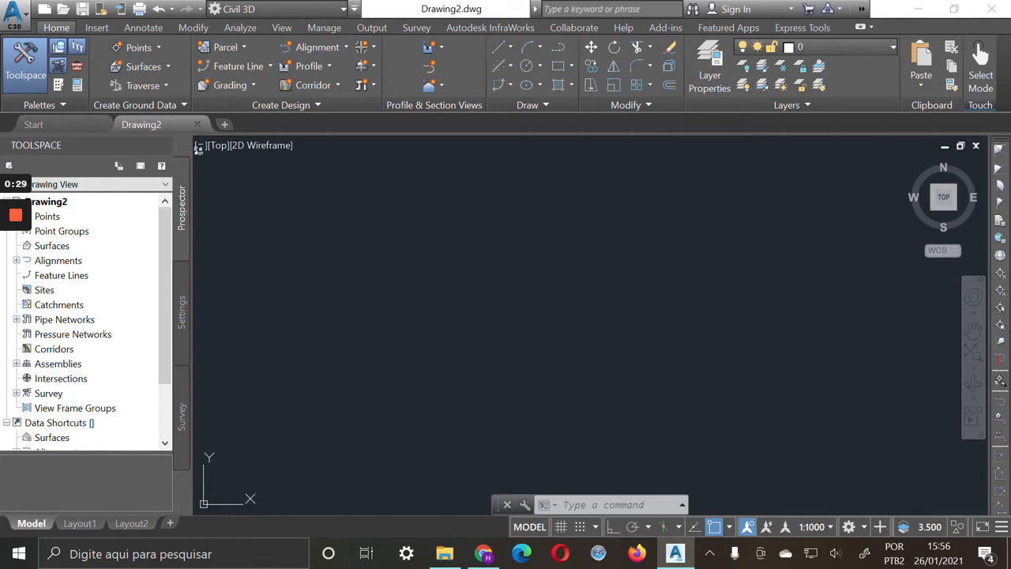
mouse_move(176, 127)
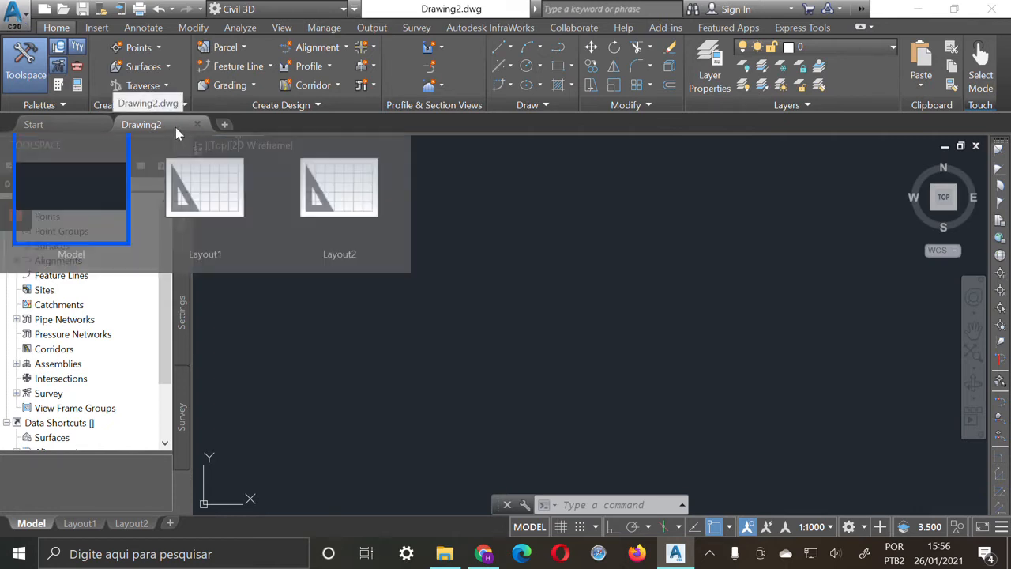
left_click(22, 16)
mouse_move(85, 99)
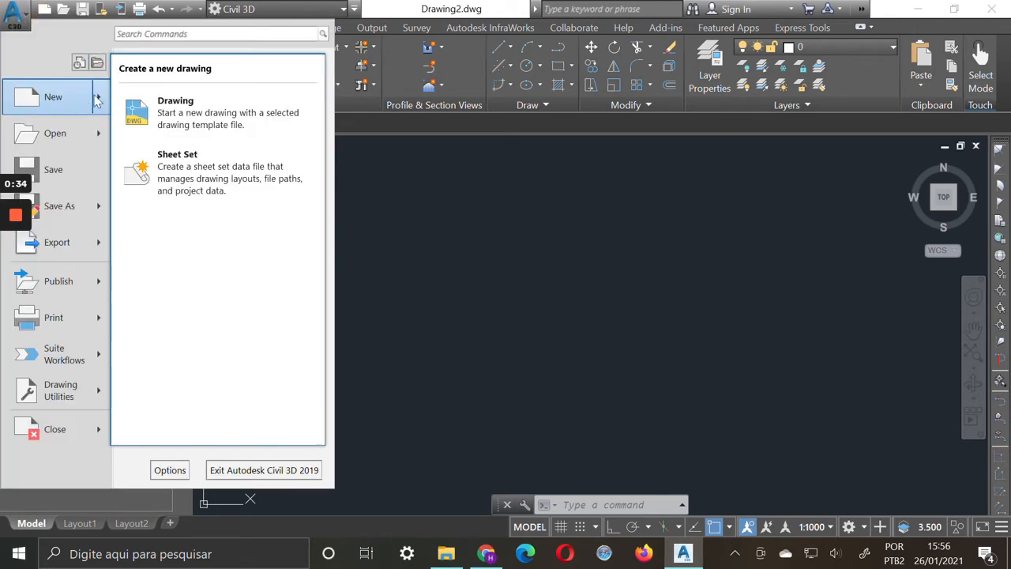
left_click(182, 111)
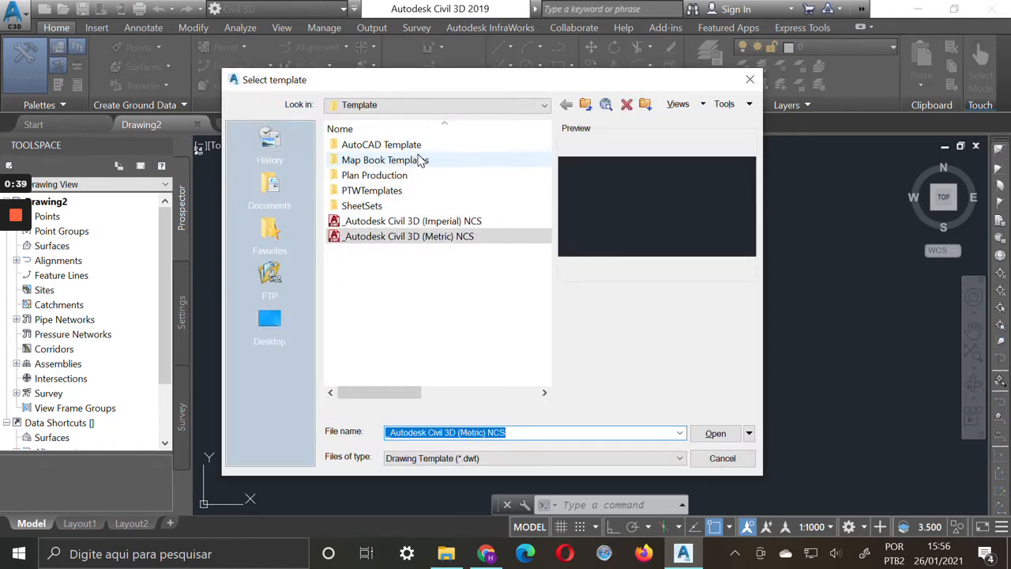
double_click(416, 145)
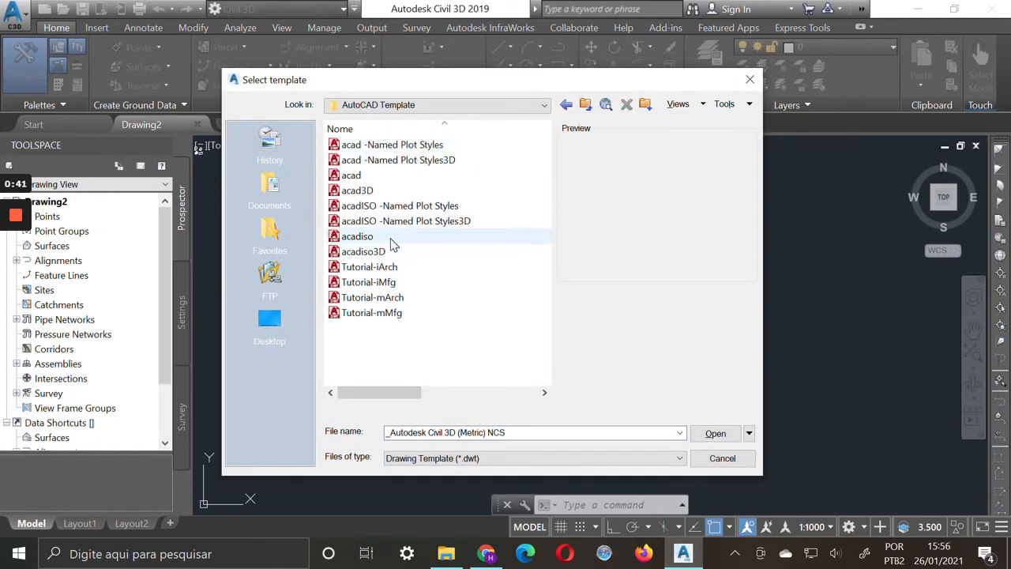
left_click(391, 240)
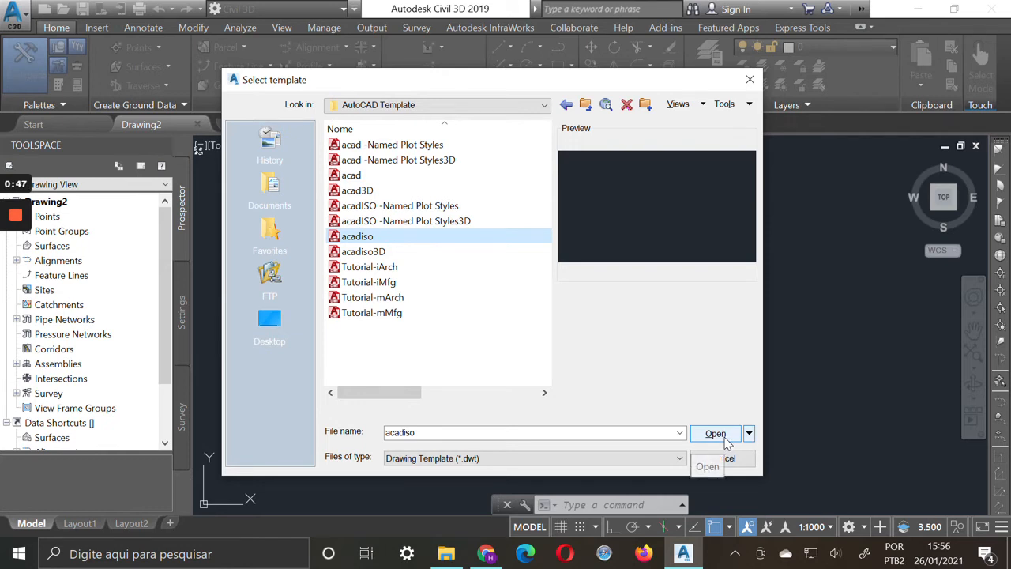
left_click(715, 433)
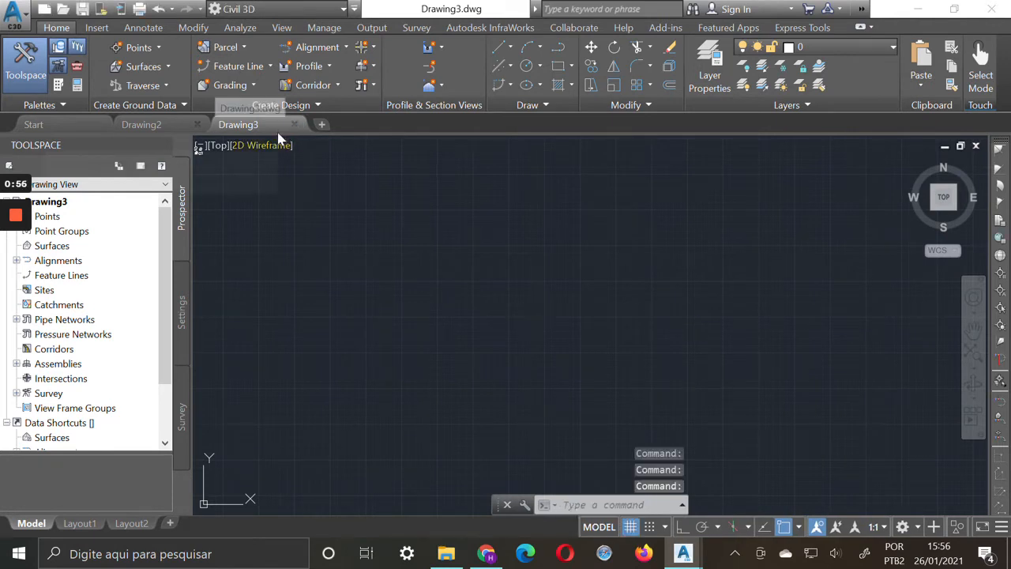
Start saving the drawing as a DWG in the Aula02 folder, with the file name ProjetoRodoviaFazendaReal_TerrenoNatural
left_click(11, 11)
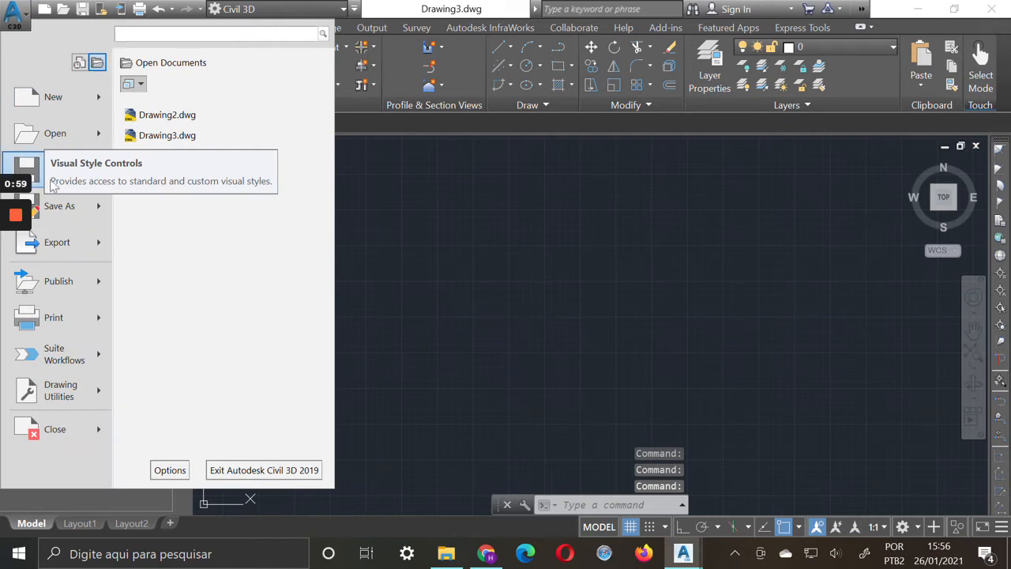
mouse_move(99, 206)
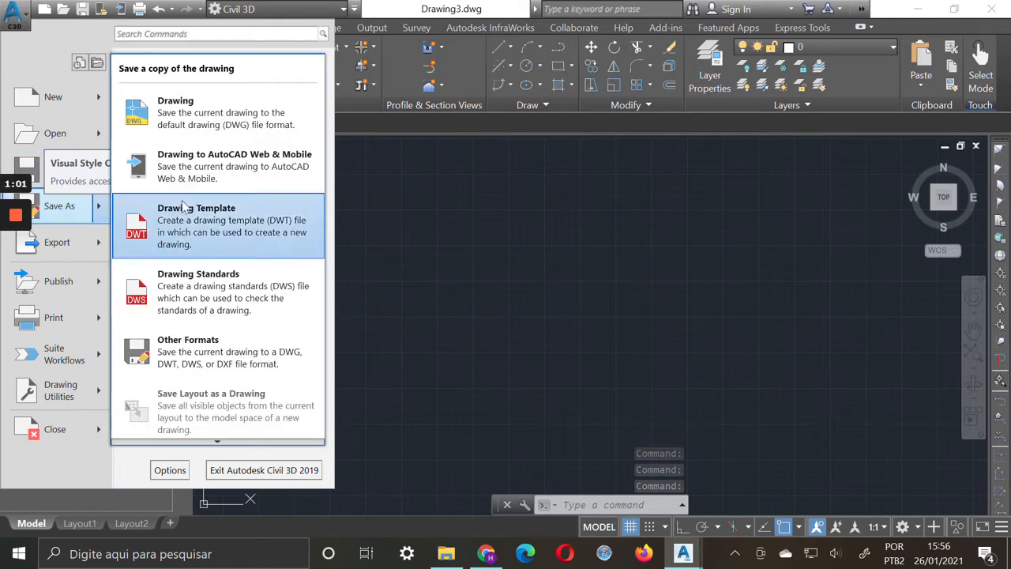
left_click(244, 115)
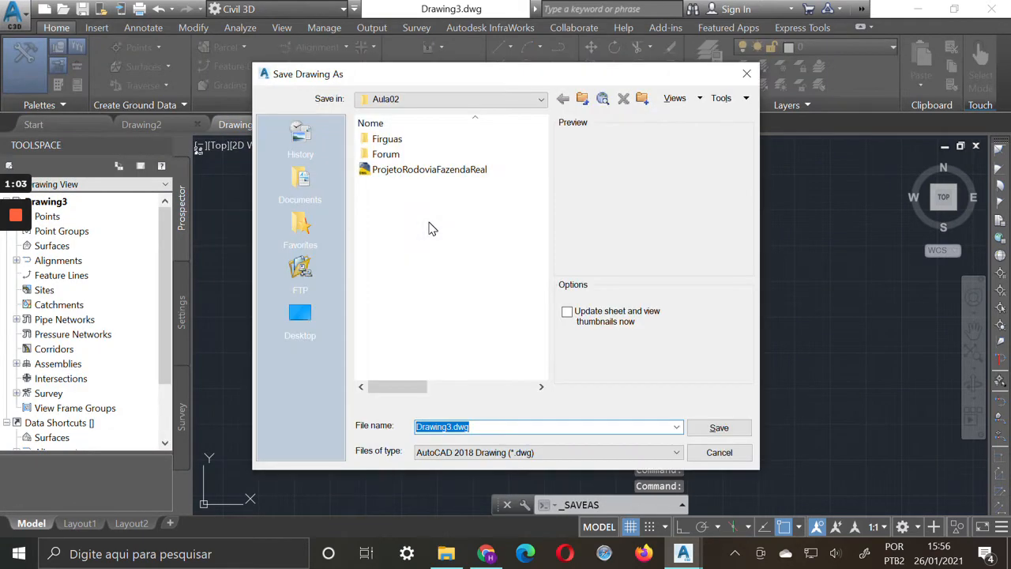
left_click(461, 169)
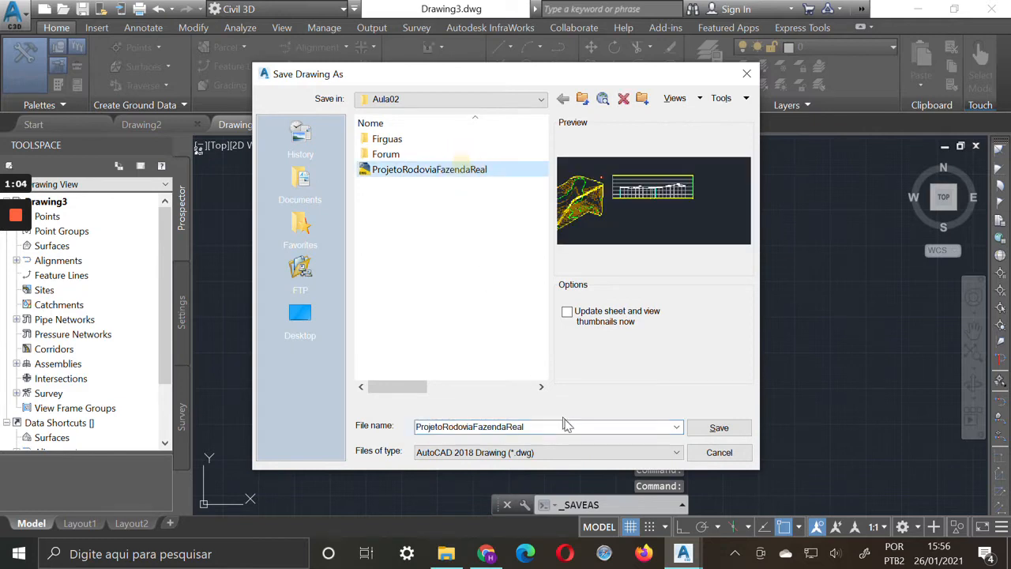
left_click(561, 425)
left_click(580, 432)
type("_TerrenoNatural")
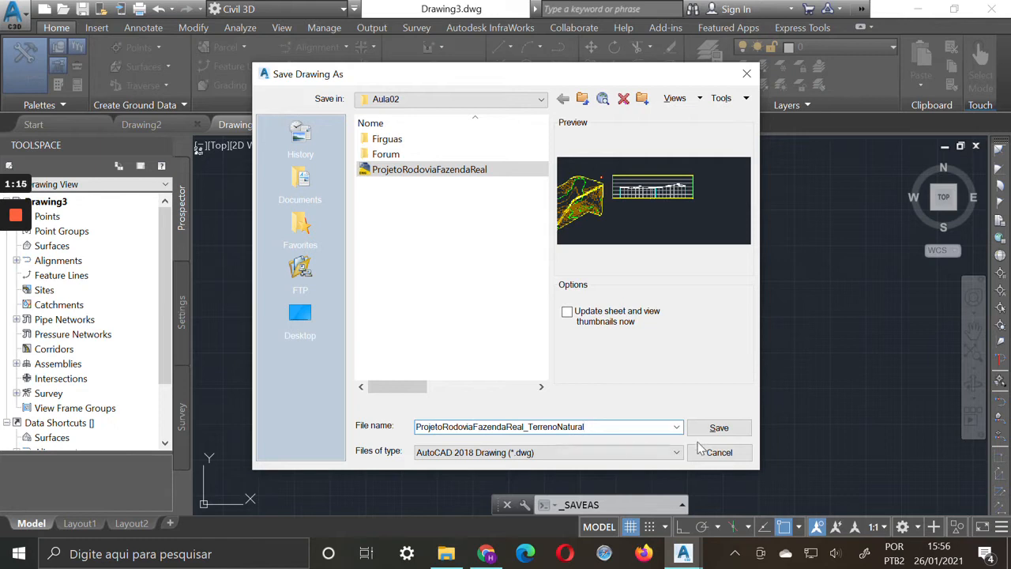
Shorten the file name to ProjFzdReal_TerrenoNatural and save the drawing
left_click(429, 426)
key("BackSpace")
type("o")
key("BackSpace")
type("ojFz")
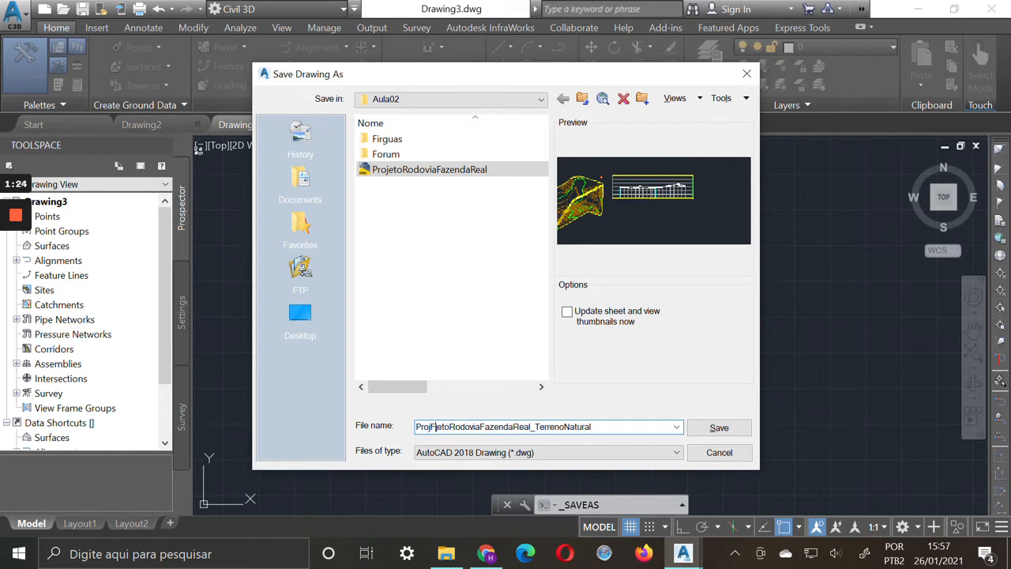
type("dReal")
key("Delete")
key("Delete")
key("Delete")
key("Delete")
key("Delete")
key("Delete")
key("Delete")
key("Delete")
key("Delete")
key("Delete")
key("Delete")
key("Delete")
key("Delete")
key("Delete")
key("Delete")
key("Delete")
key("Delete")
key("Delete")
key("Delete")
key("Delete")
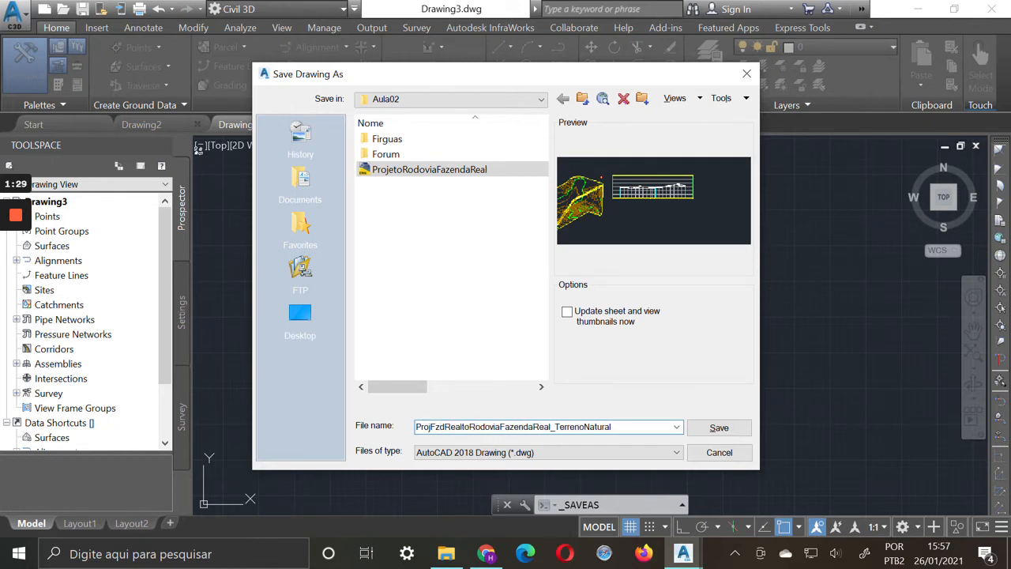
key("Delete")
key("Delete")
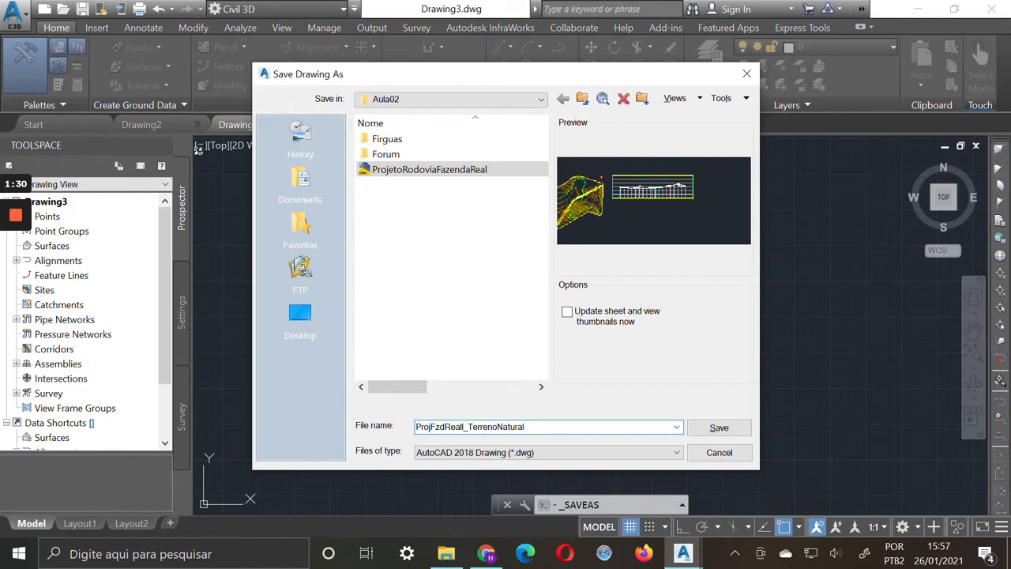
left_click(720, 428)
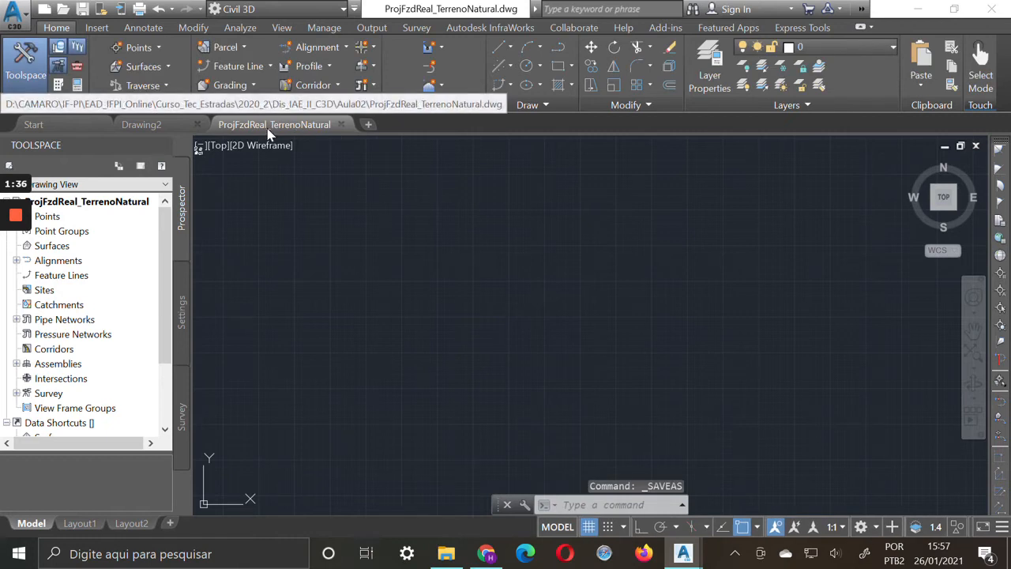
Start a new surface in the drawing's Surfaces collection and name it TerrenoNatural
left_click(51, 248)
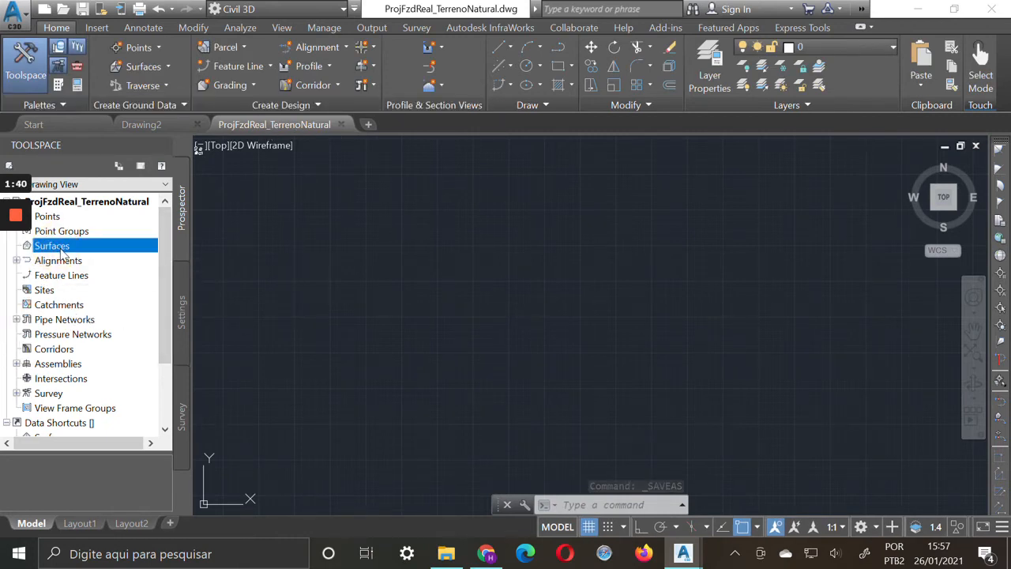
right_click(63, 251)
left_click(146, 259)
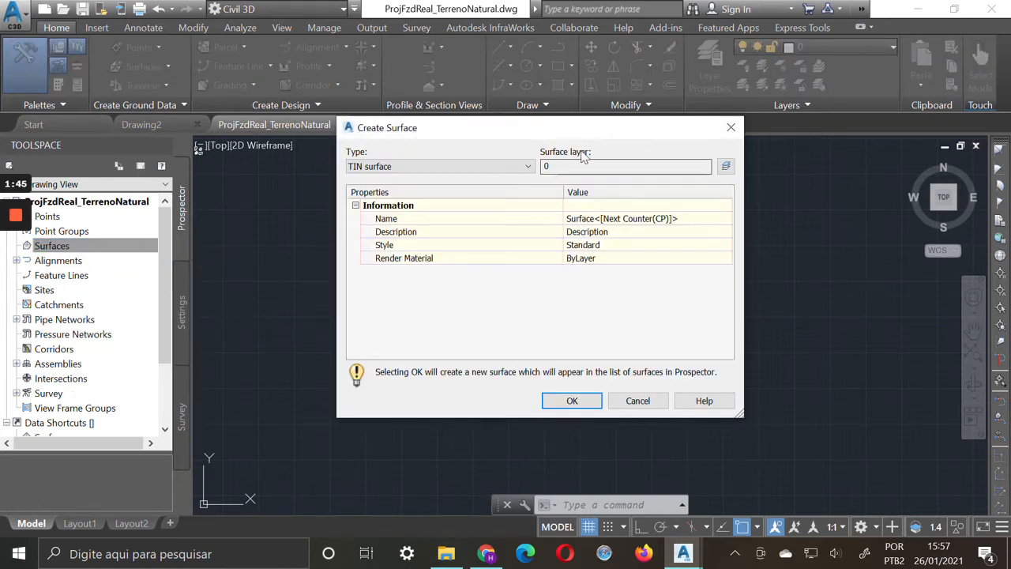
left_click(649, 218)
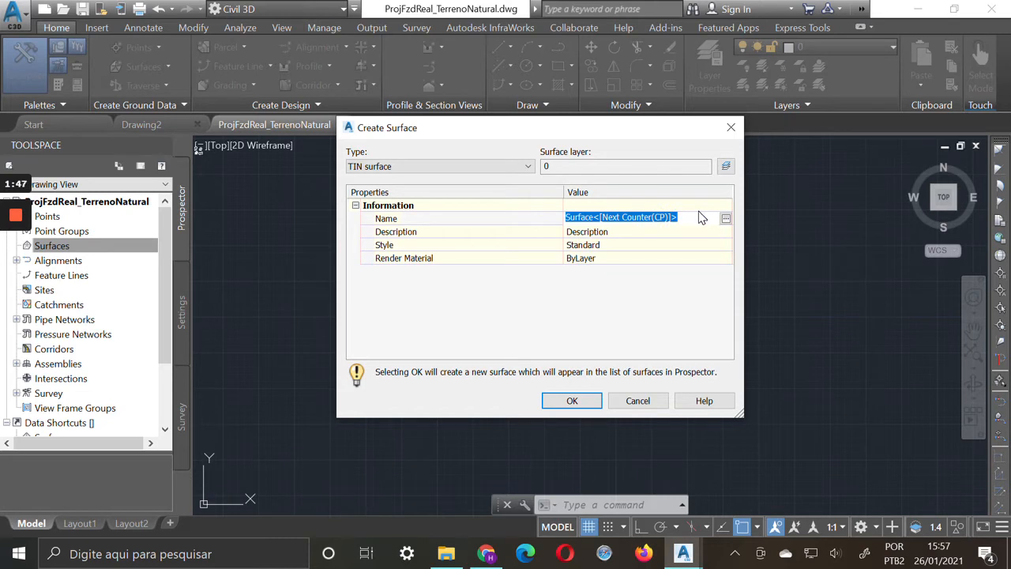
type("TerrenoNatural")
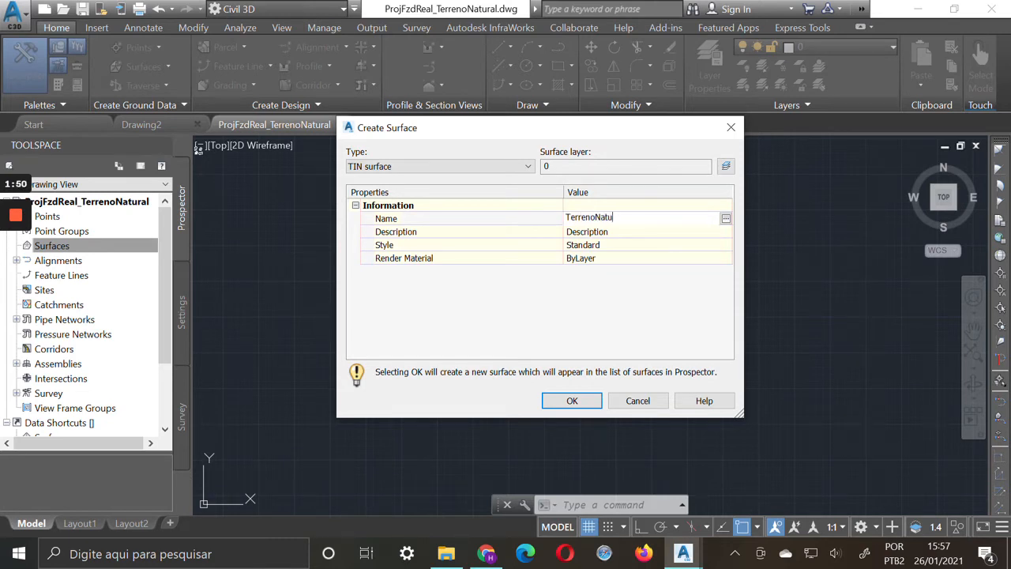
key("Return")
Review the surface styles offered for the new surface and dismiss the style selection
left_click(648, 249)
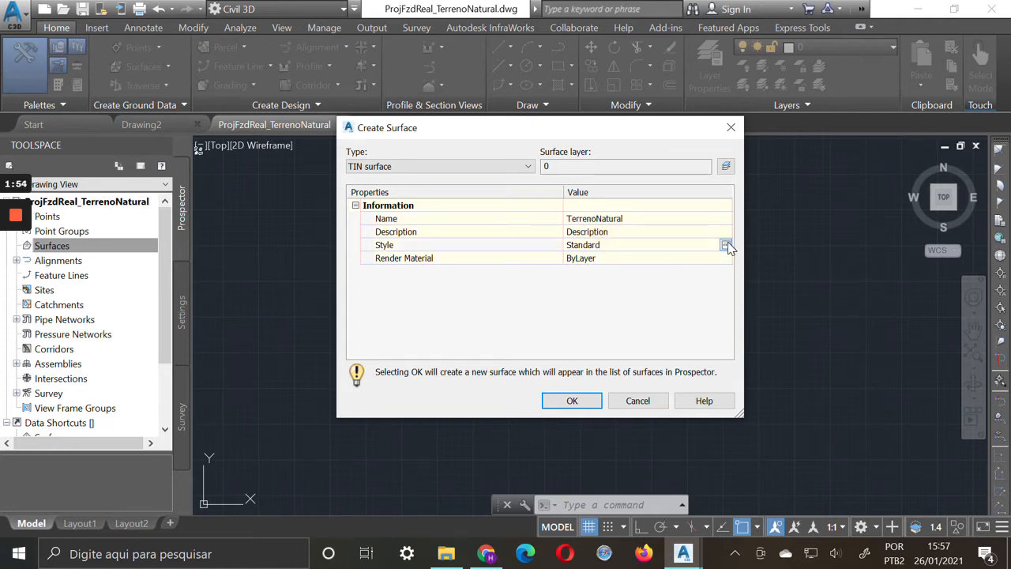
left_click(725, 245)
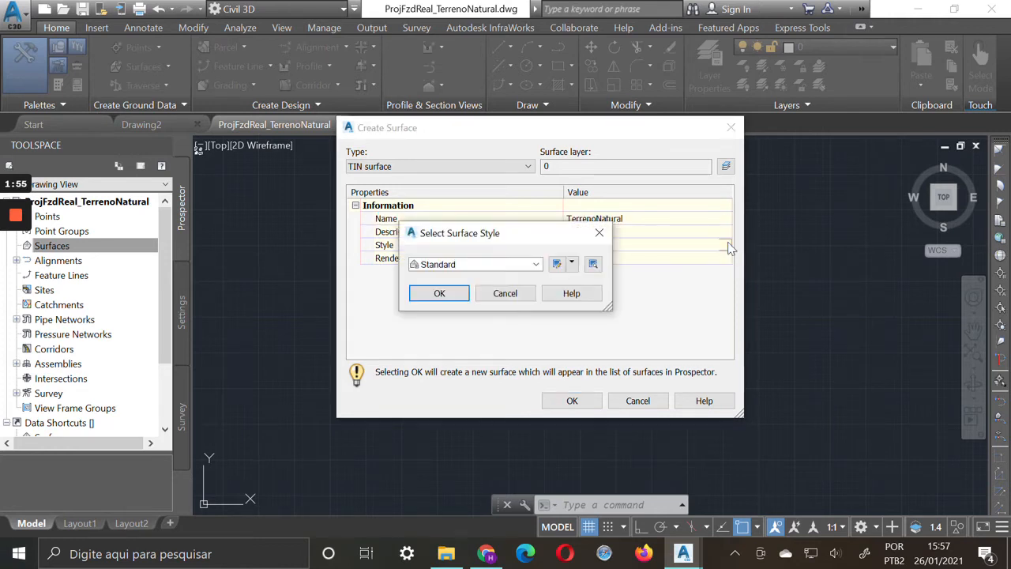
left_click(534, 267)
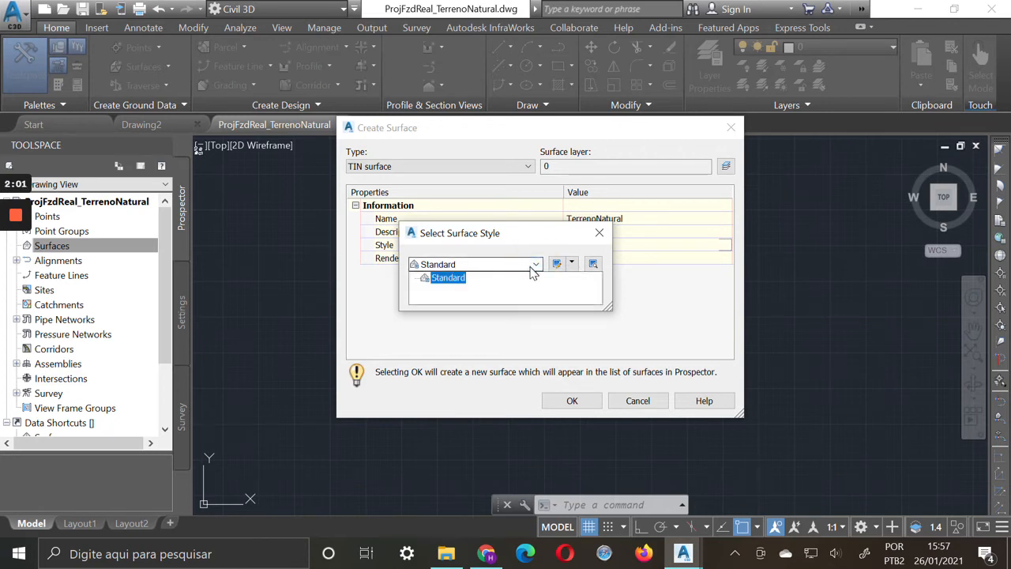
left_click(669, 276)
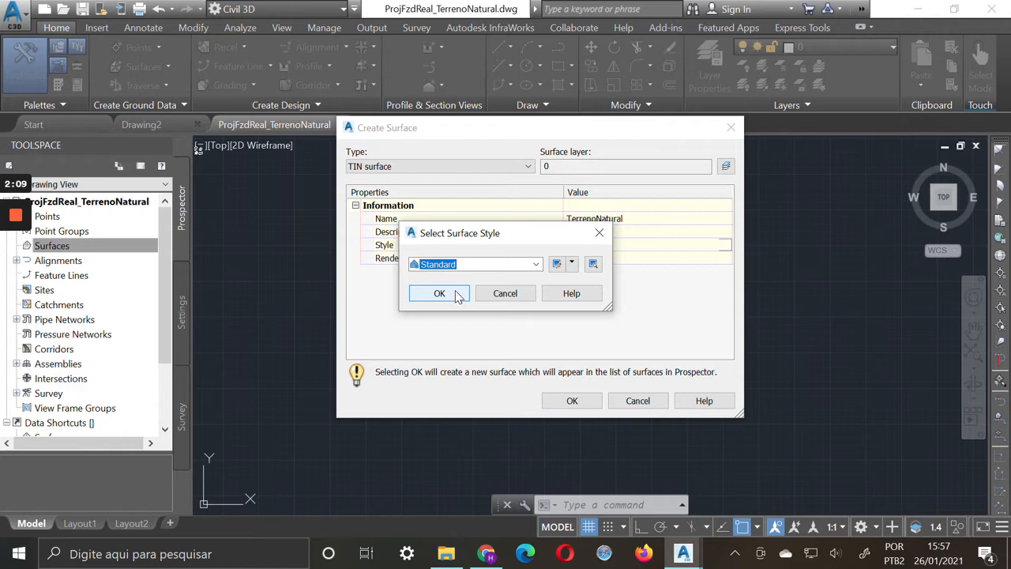
left_click(506, 294)
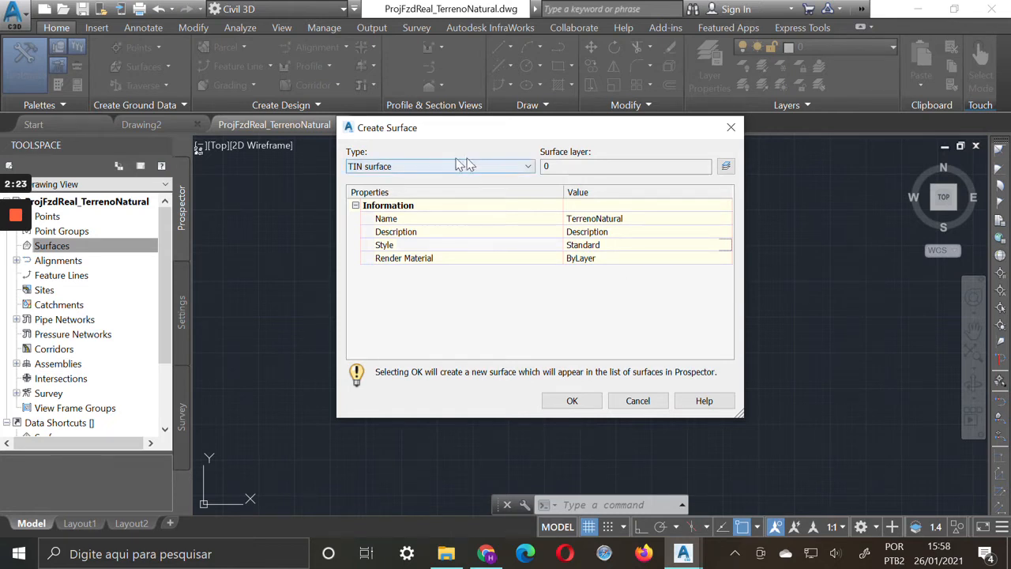
Choose TIN surface as the surface type and create the TerrenoNatural surface
left_click(415, 173)
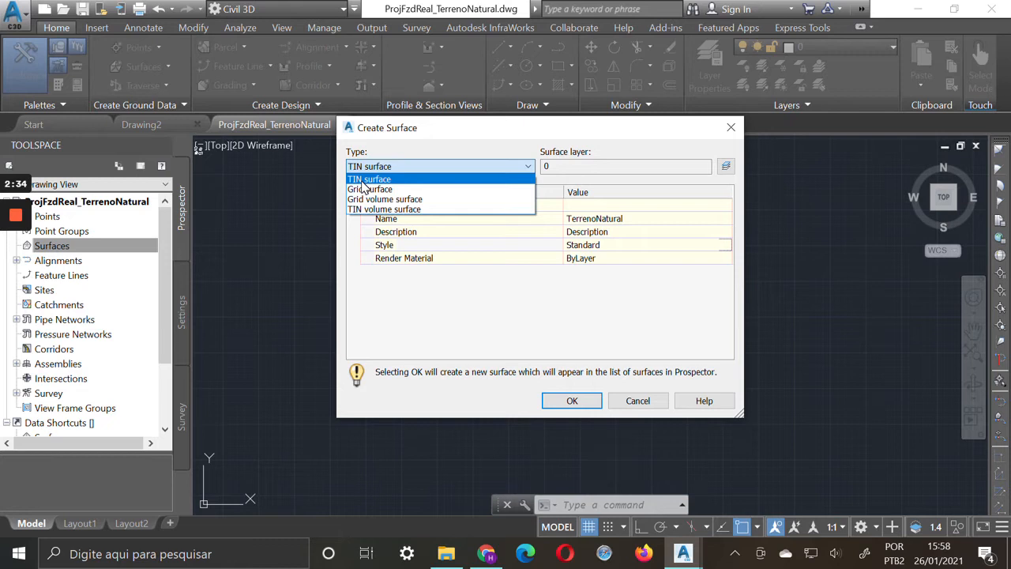
left_click(407, 181)
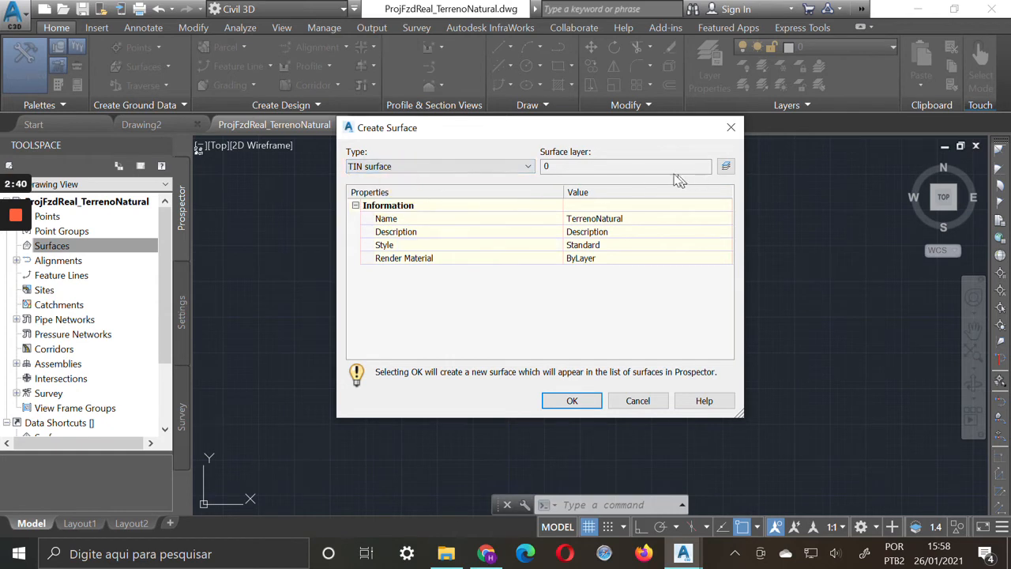
left_click(574, 401)
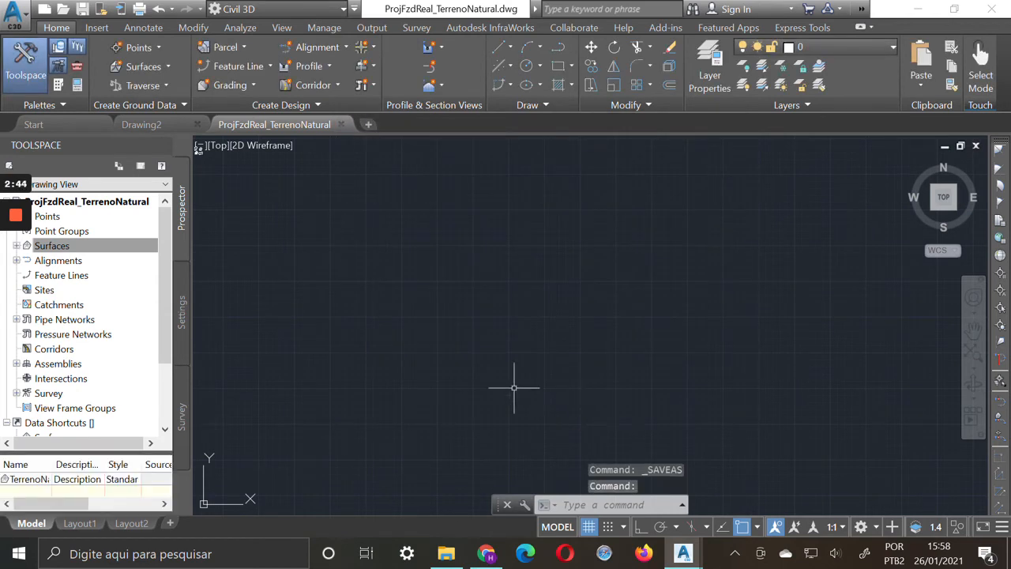
left_click(124, 246)
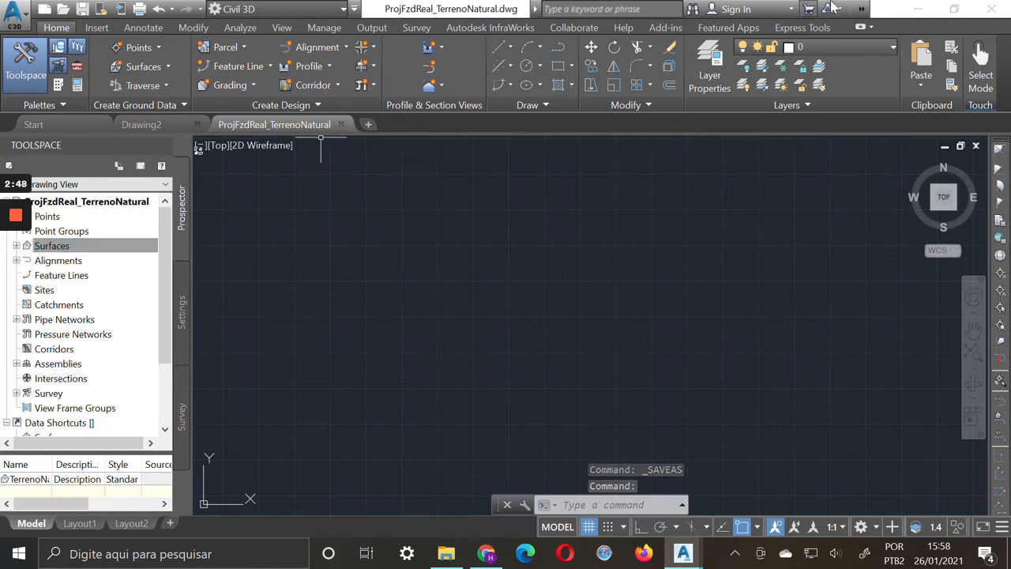
Restore the program window from full screen, move it clear of the recorder overlay and enlarge it to fill the remaining desktop
left_click(954, 9)
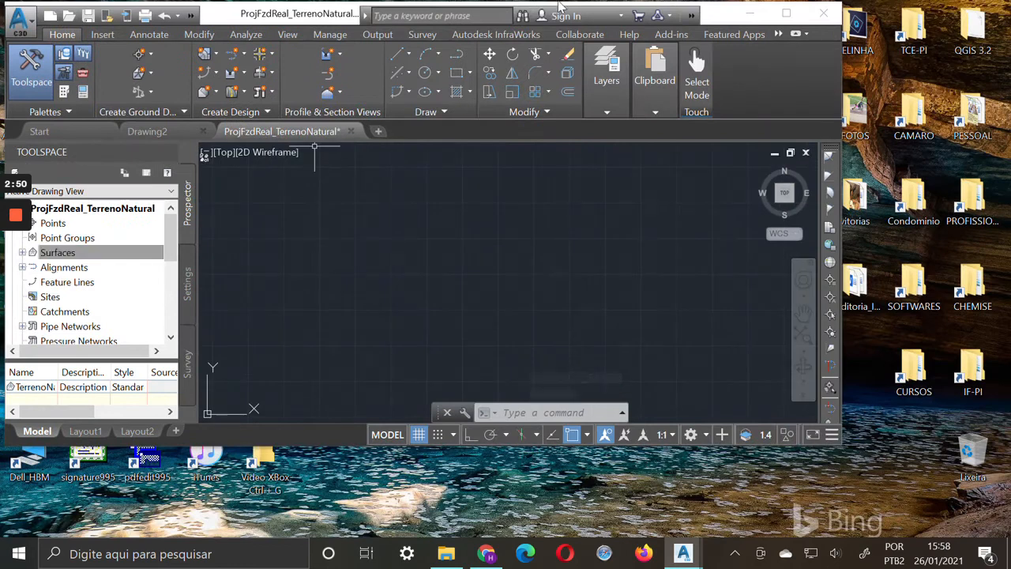
left_click_drag(716, 16, 763, 15)
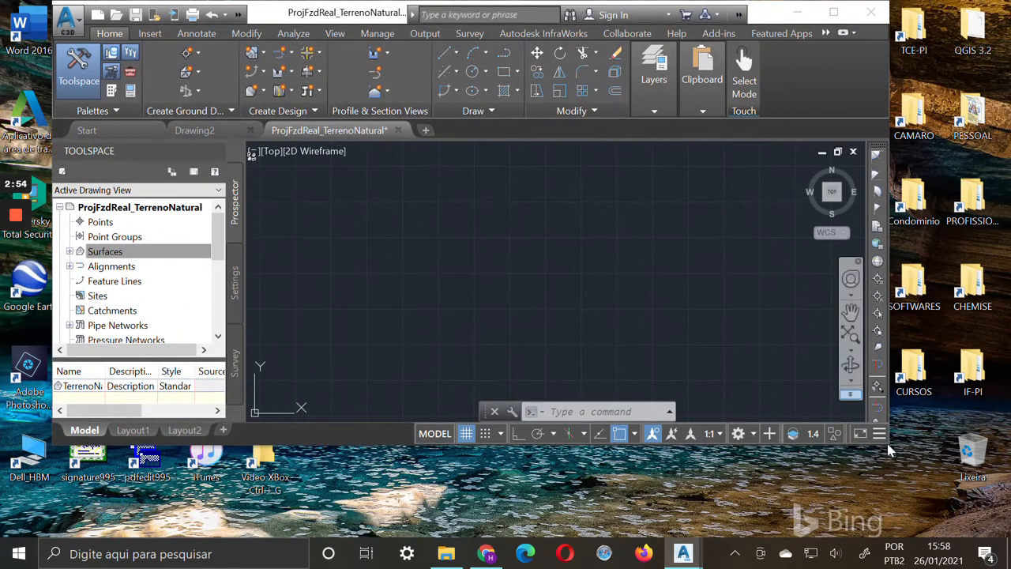
left_click_drag(888, 448, 1006, 537)
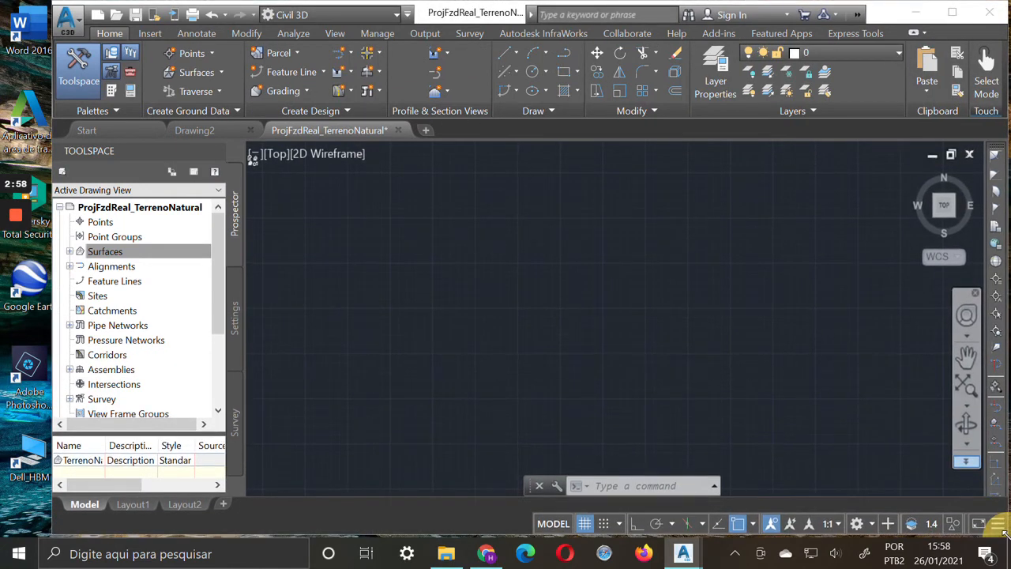
Expand the Surfaces collection down to the TerrenoNatural surface's Definition items and select the TerrenoNatural surface
left_click(70, 251)
left_click(80, 266)
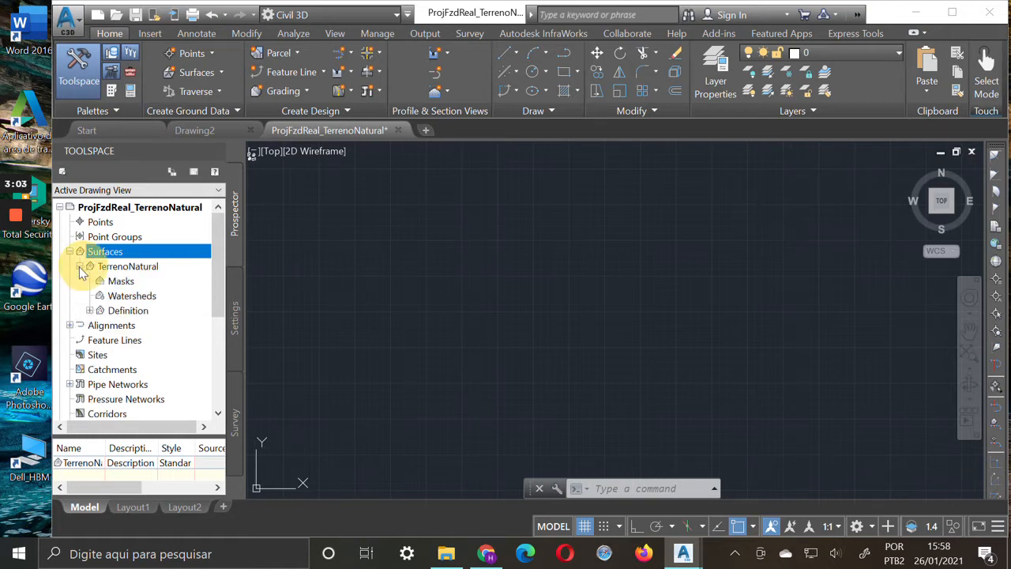
left_click(90, 311)
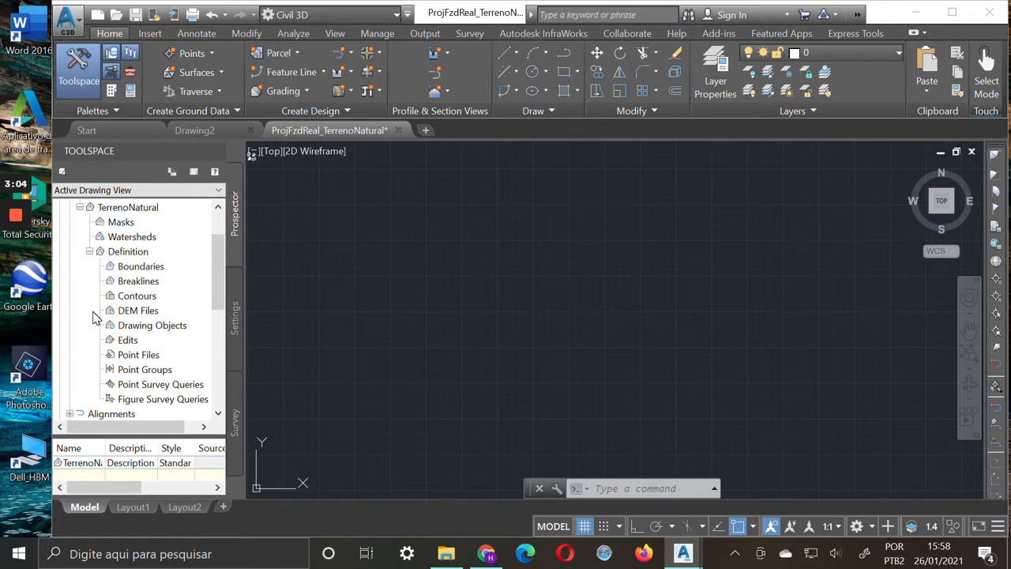
left_click(137, 209)
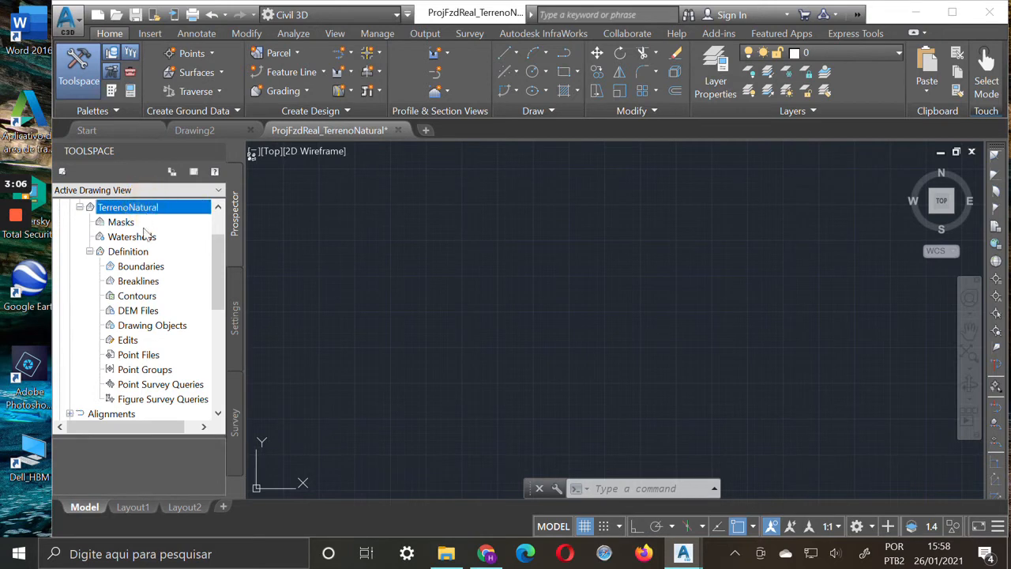
Widen the program window and look through the TerrenoNatural Definition data types from Contours to Point Survey Queries
left_click_drag(52, 316, 26, 320)
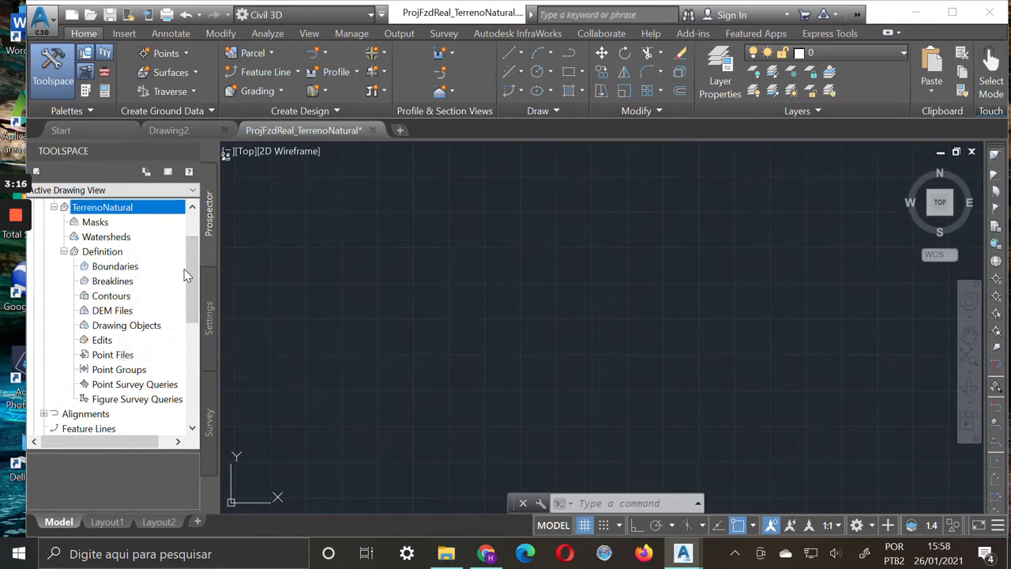
left_click(126, 296)
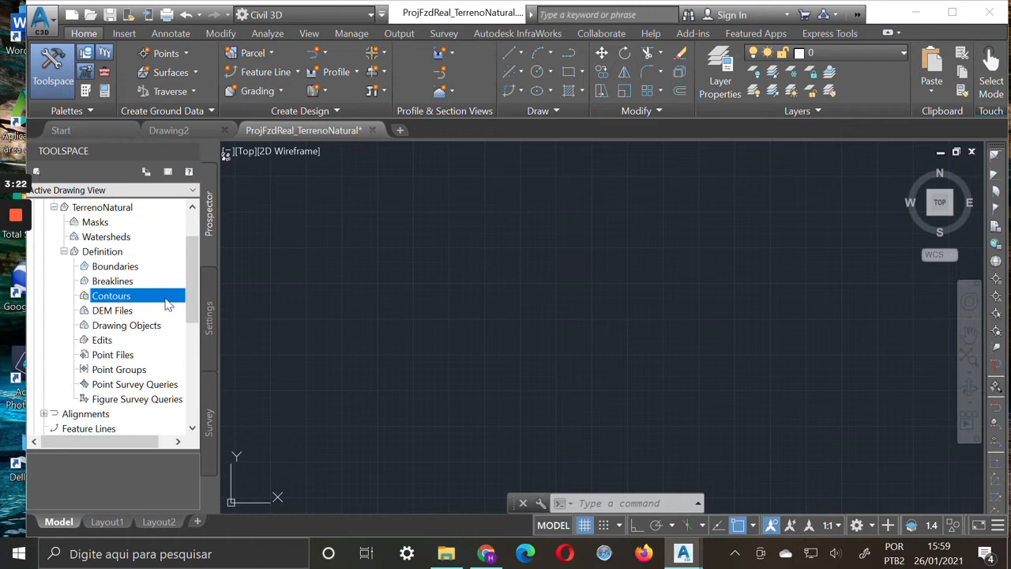
left_click(127, 312)
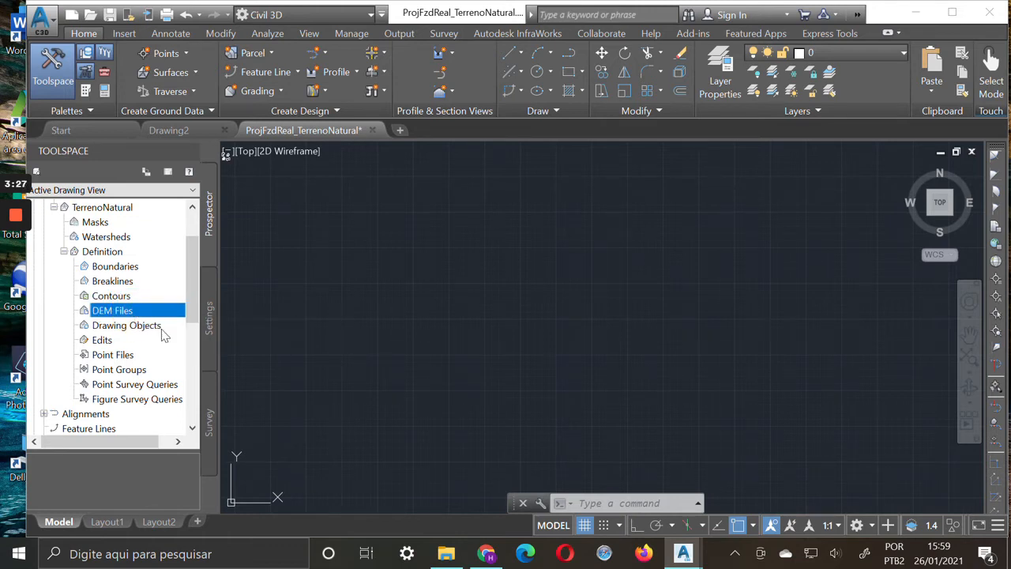
left_click(155, 330)
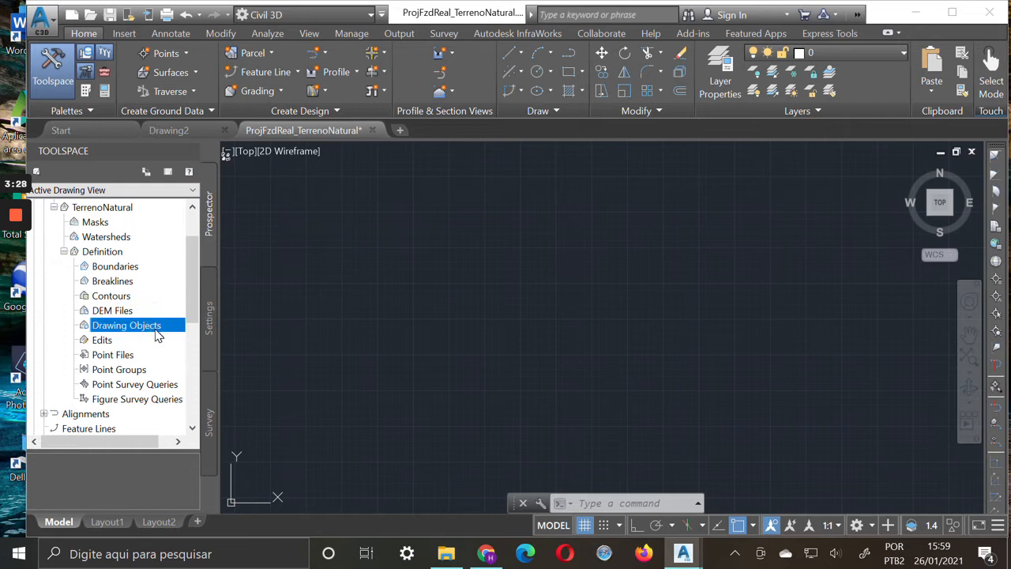
left_click(111, 342)
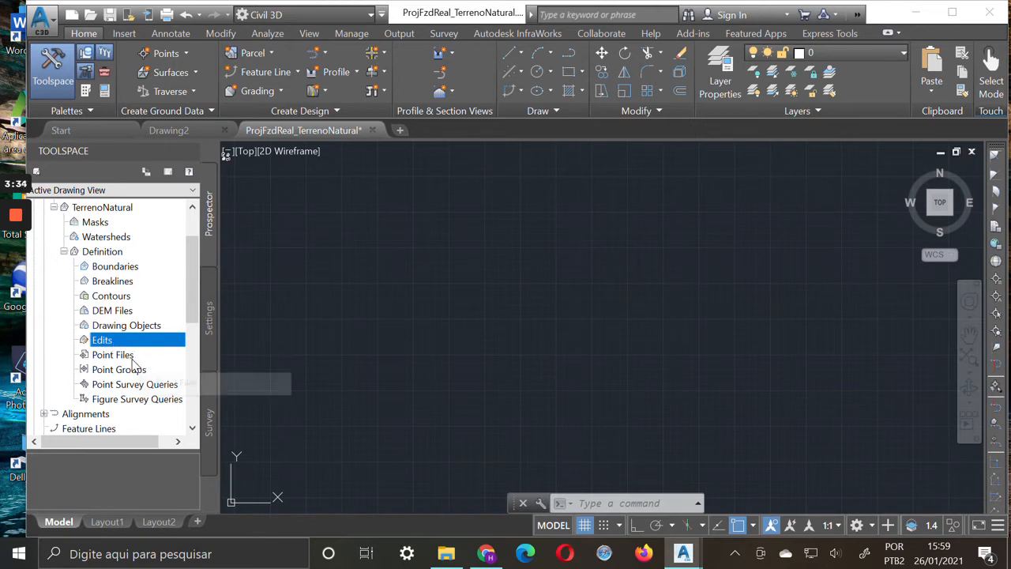
left_click(133, 355)
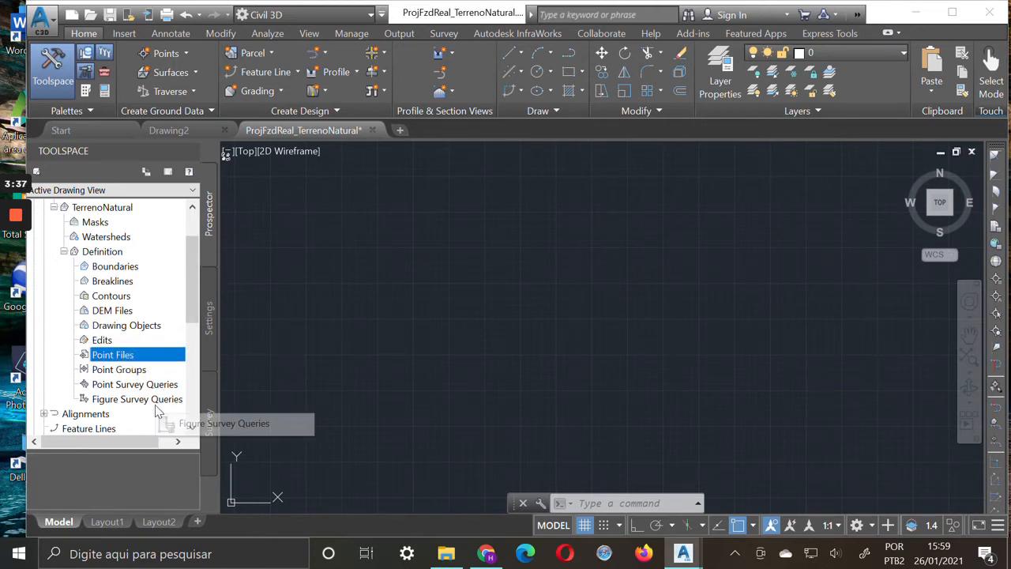
left_click(135, 369)
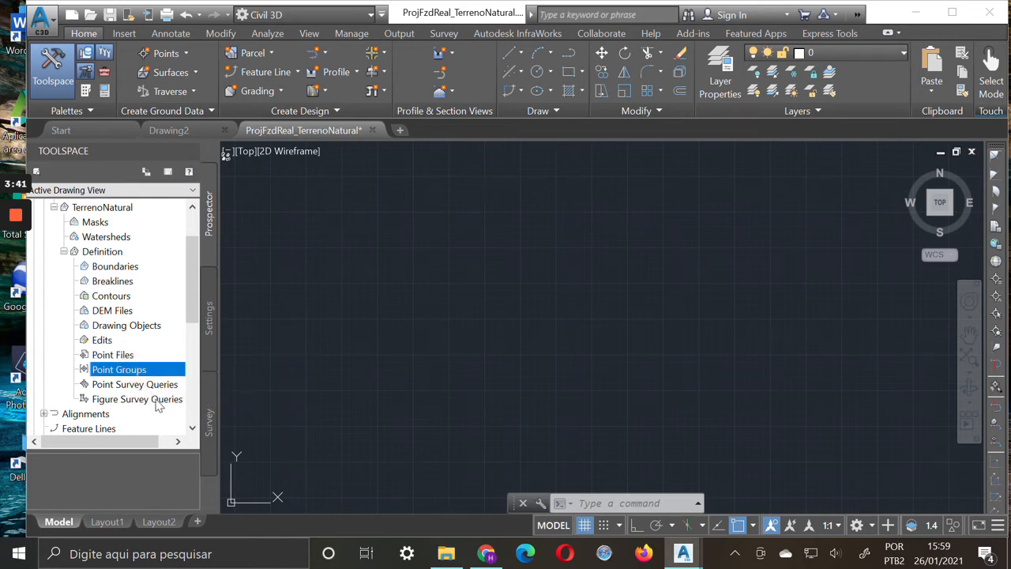
left_click(153, 385)
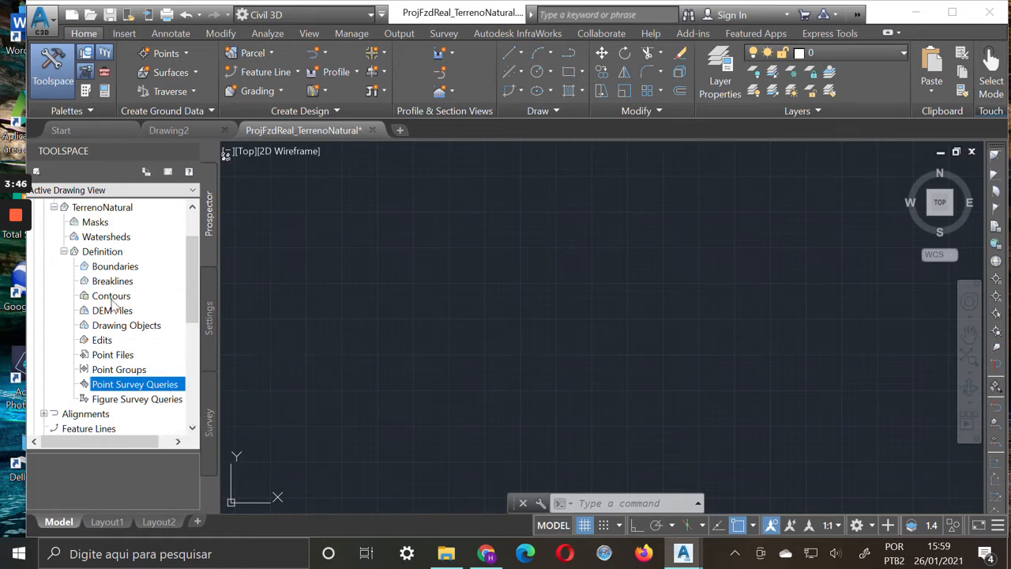
Start adding a point file to the TerrenoNatural definition and select Pontos_Fazenda_Real_2017 in the Aula folder as the source
left_click(113, 354)
right_click(132, 359)
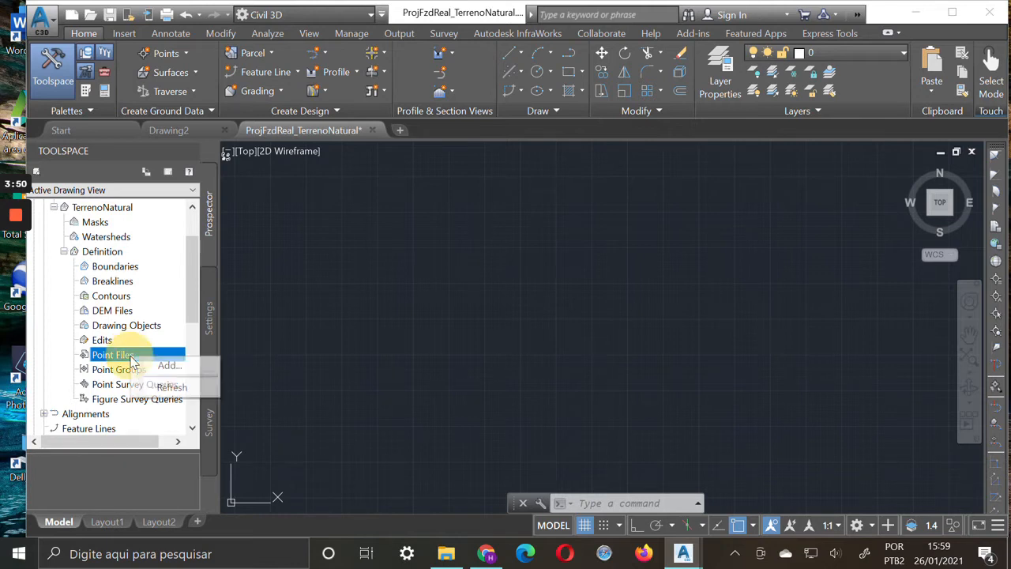
left_click(168, 366)
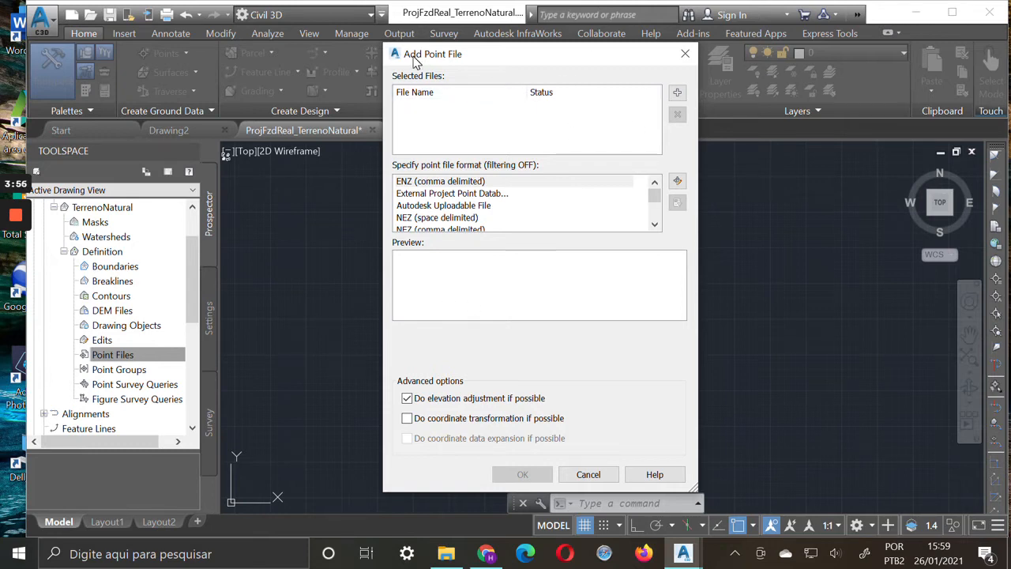
left_click(677, 93)
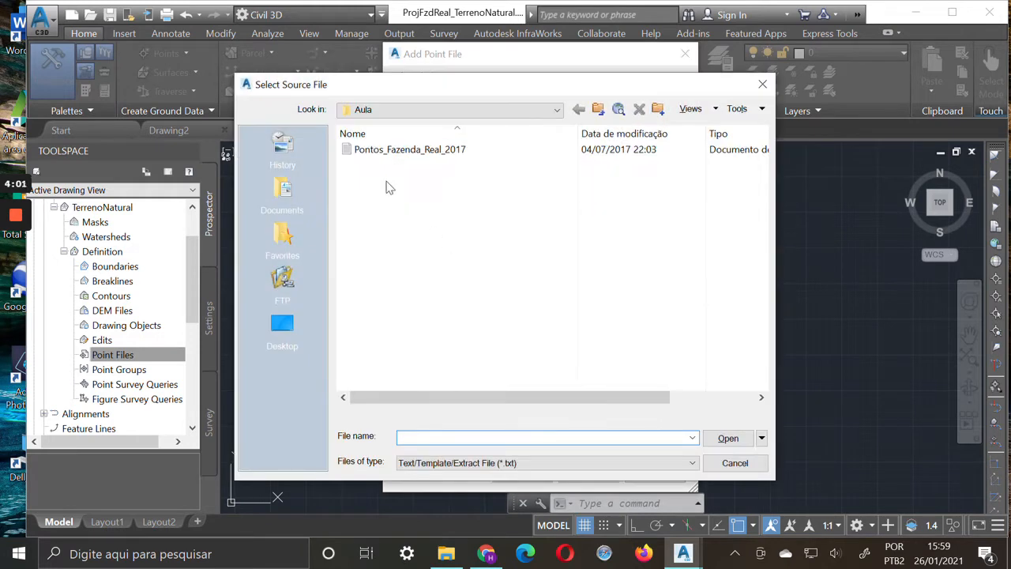
left_click(421, 151)
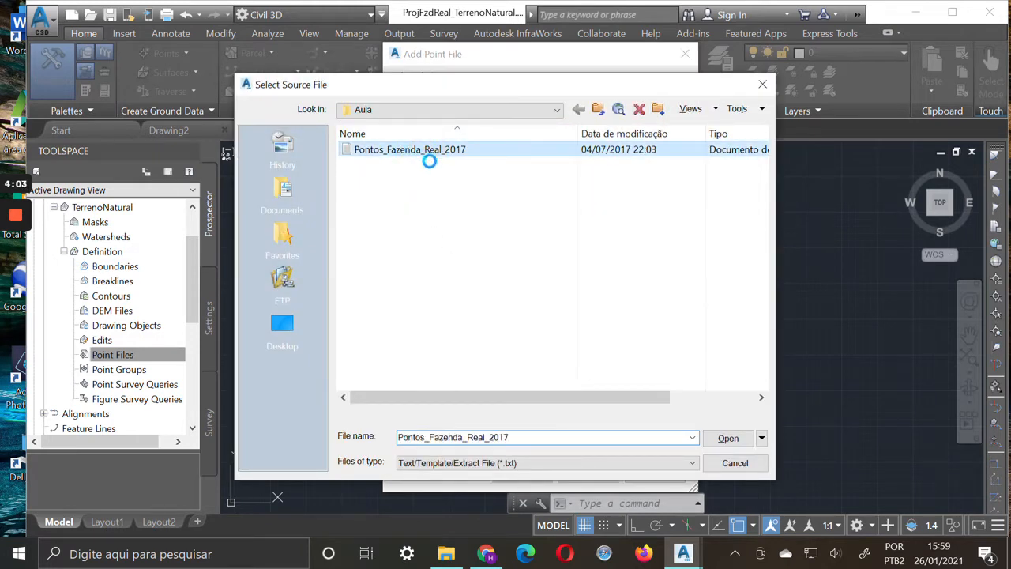
Open the Pontos_Fazenda_Real_2017 text file in Notepad and examine the comma-separated values on its first line
right_click(422, 150)
left_click(372, 177)
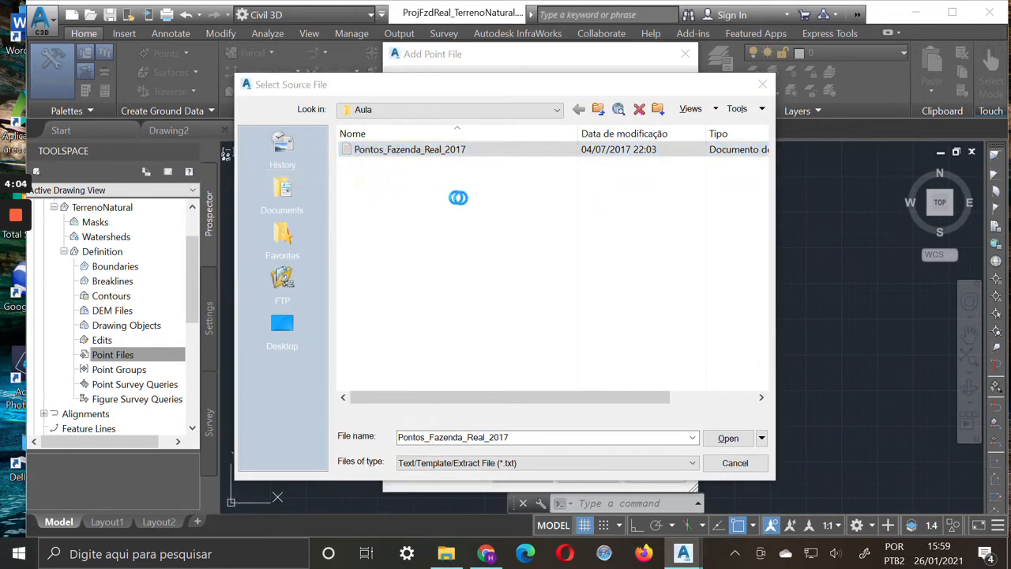
left_click(839, 136)
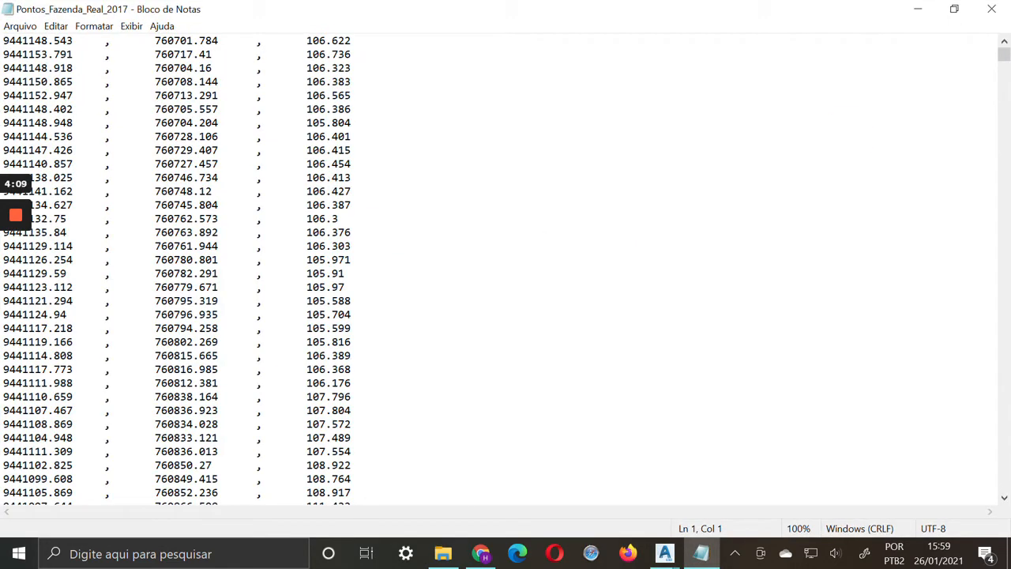
key("shift+Home")
left_click_drag(106, 40, 117, 40)
left_click_drag(218, 41, 161, 40)
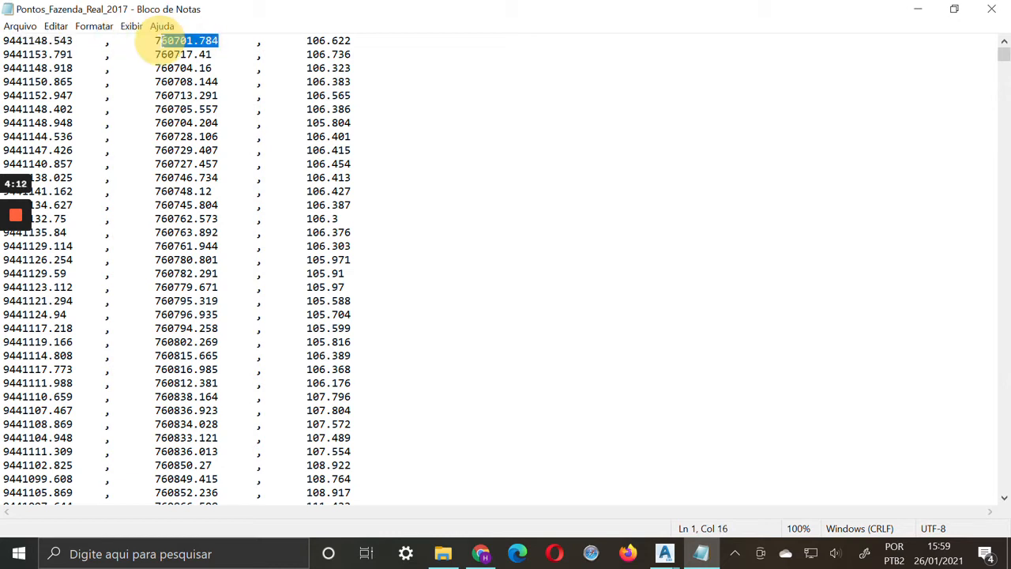
left_click_drag(255, 40, 385, 40)
mouse_move(1003, 55)
left_mouse_down()
mouse_move(1005, 513)
mouse_move(1003, 54)
left_mouse_up()
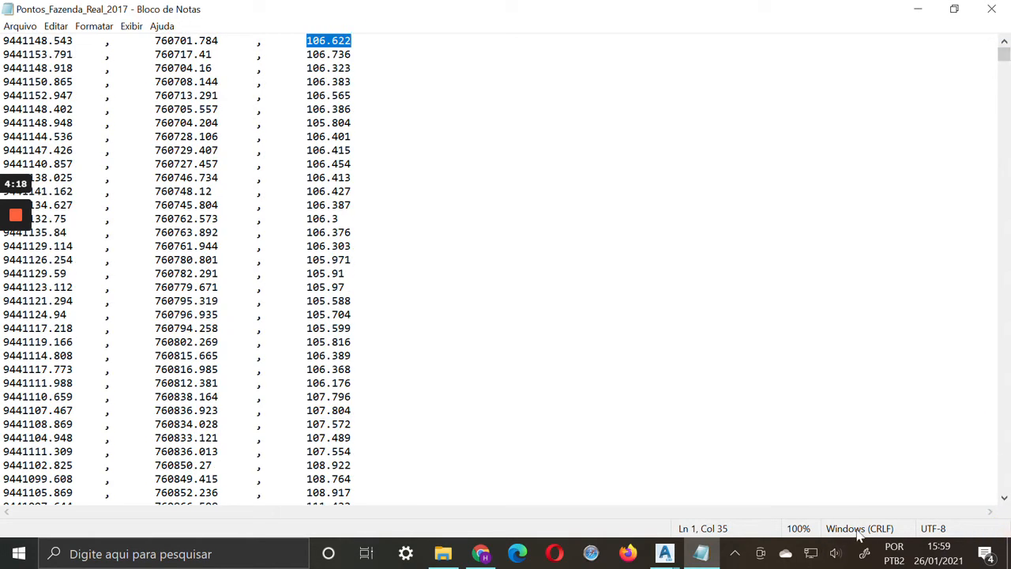
Look further through the point list, examine the first coordinate of the first line, and close the text file
left_click(658, 501)
scroll(657, 501, "down", 5)
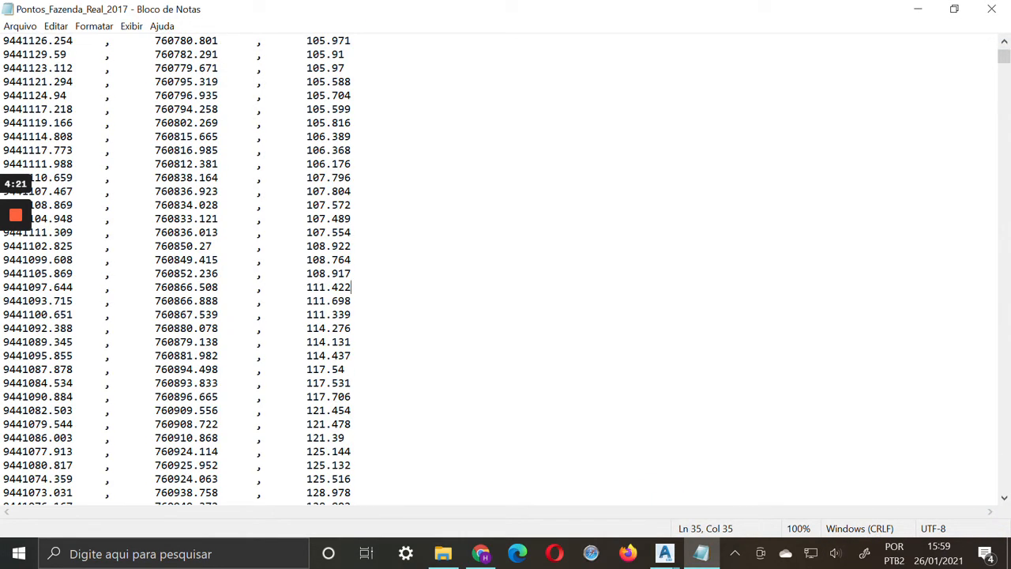
left_click_drag(1006, 61, 975, 49)
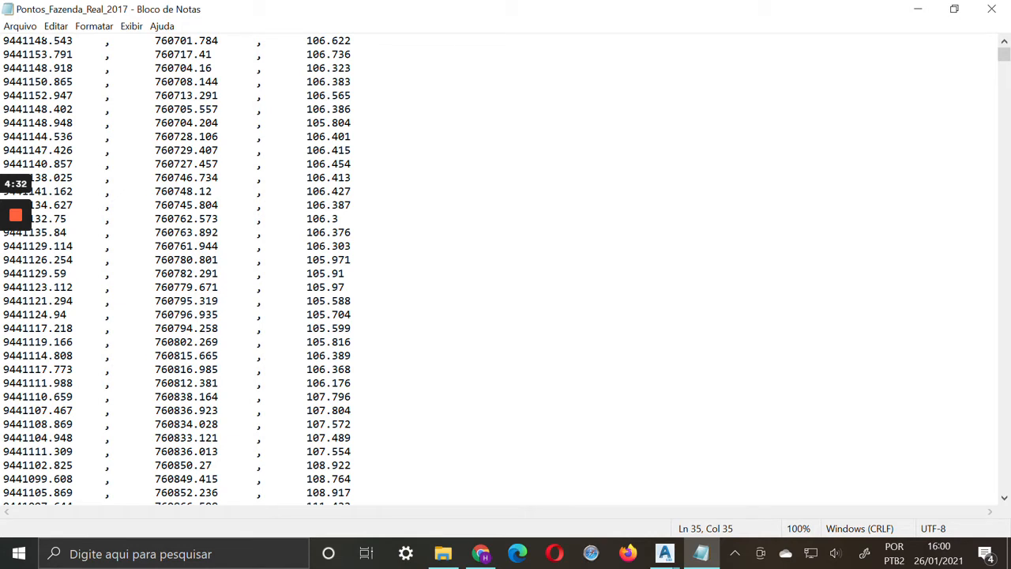
left_click(46, 42)
left_click_drag(55, 41, 47, 43)
left_click_drag(72, 40, 4, 16)
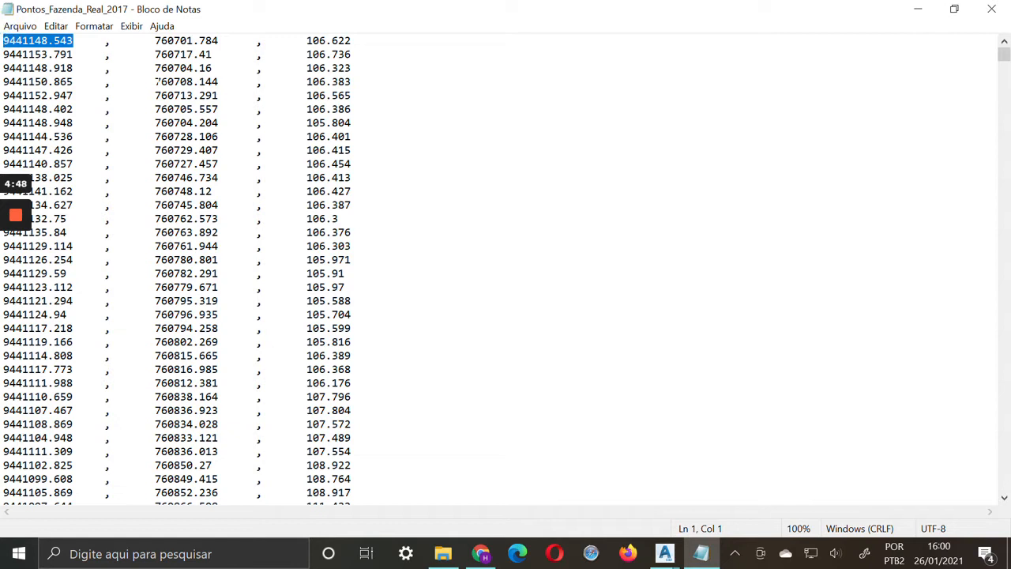
left_click(991, 11)
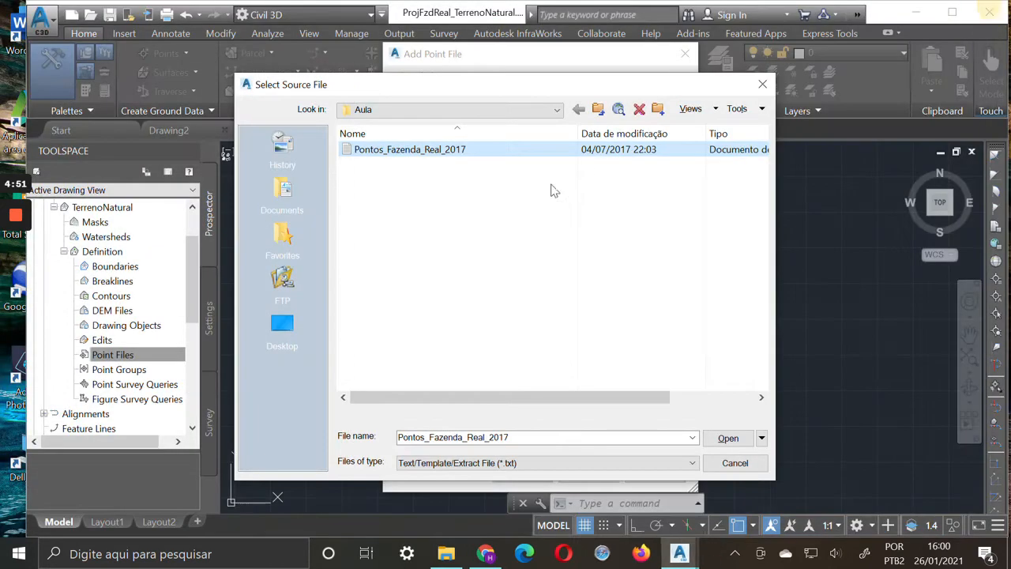
Load Pontos_Fazenda_Real_2017 with the NEZ (comma delimited) point file format and add it to the surface
left_click(746, 444)
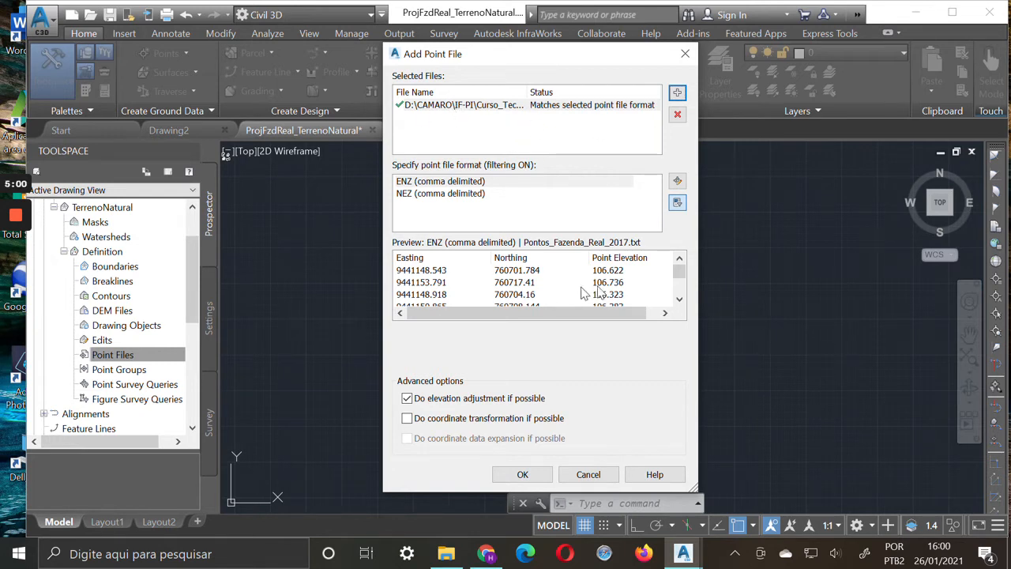
left_click(485, 182)
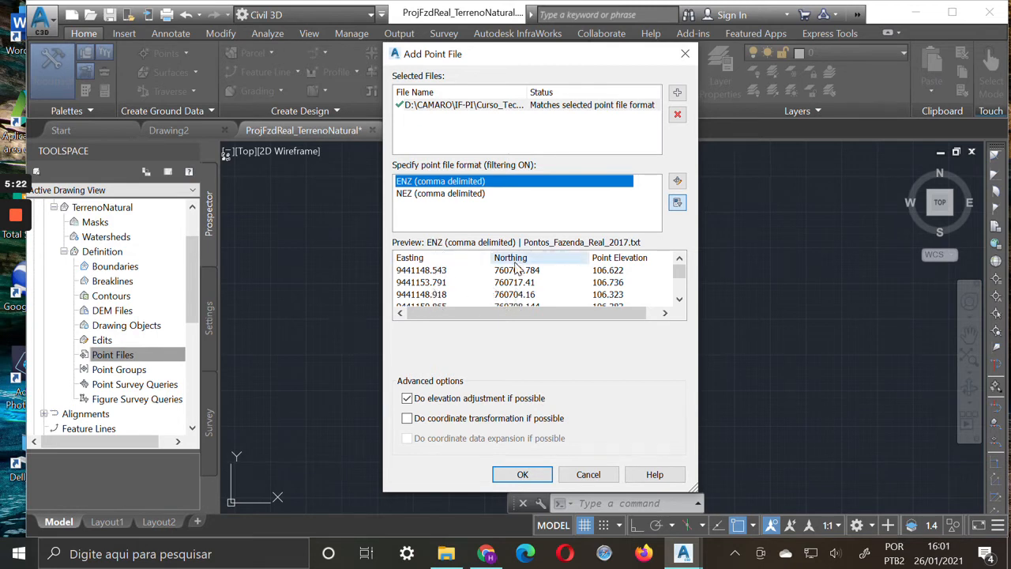
left_click(434, 194)
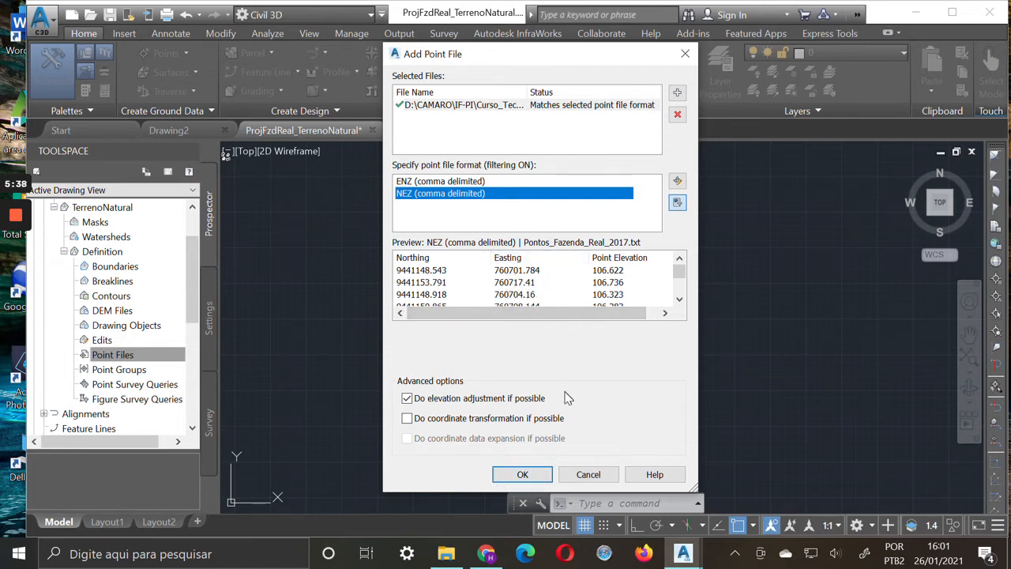
left_click(525, 474)
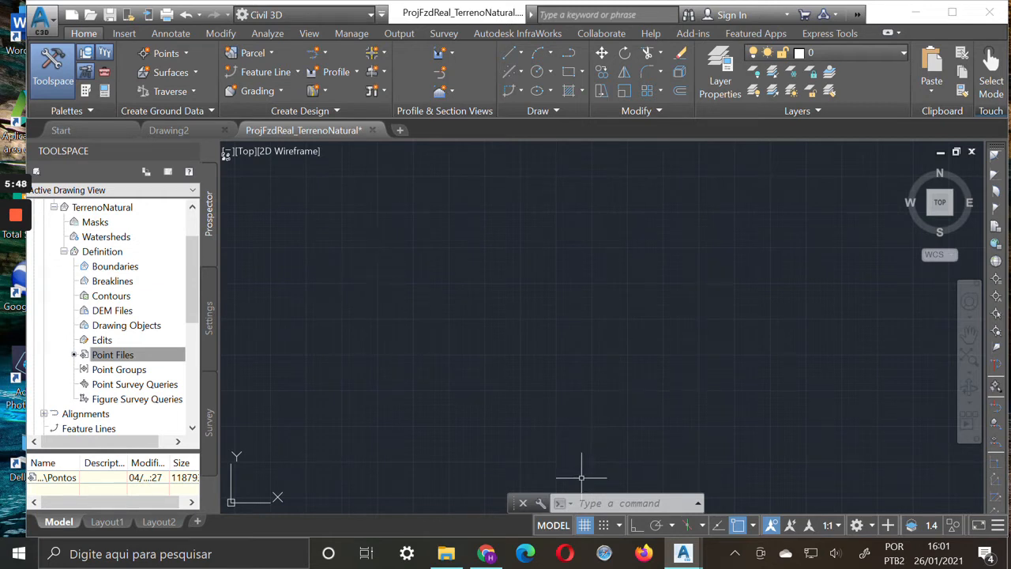
Zoom the drawing to its extents to show the whole TerrenoNatural surface
left_click(599, 506)
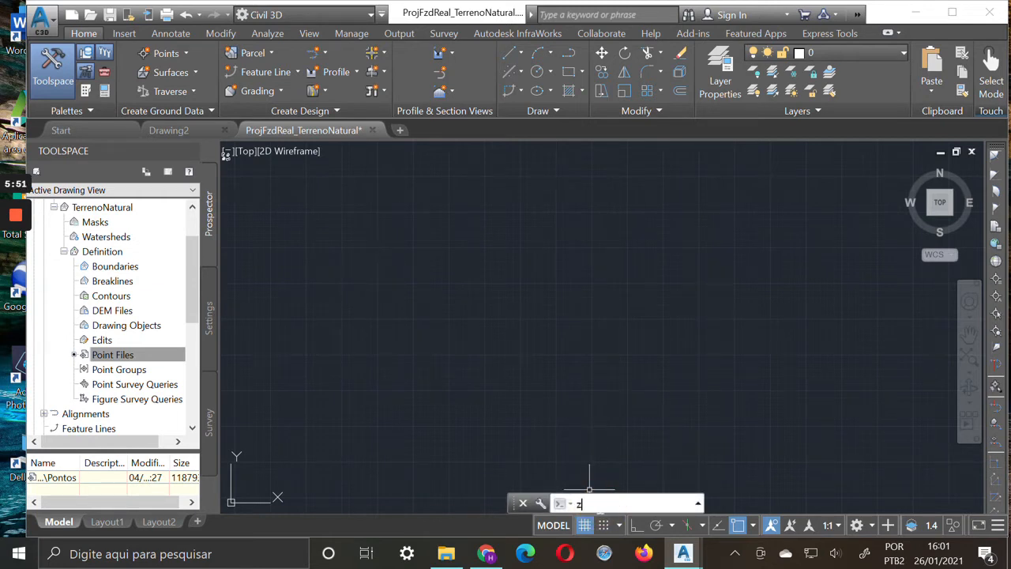
type("z")
key("Return")
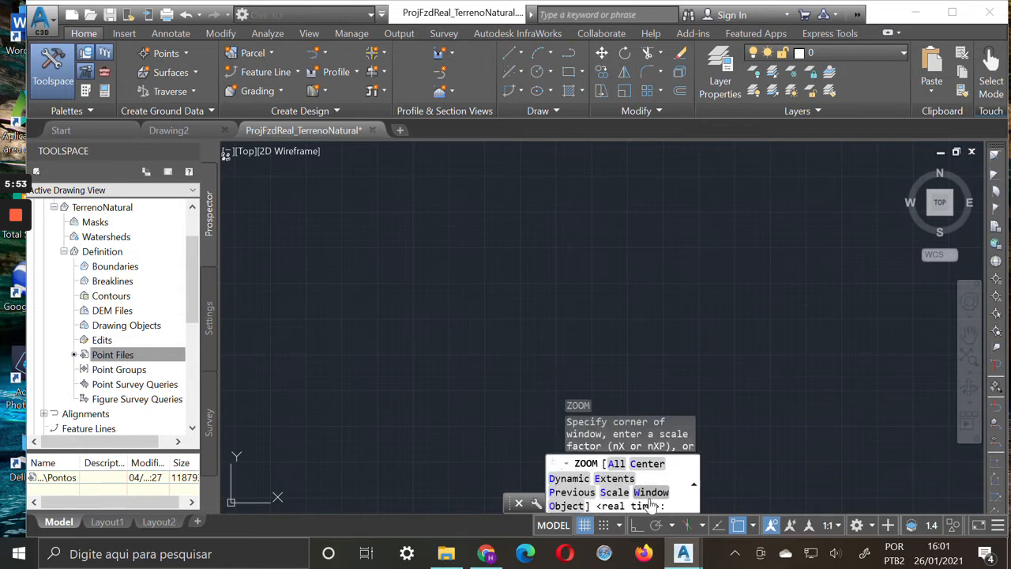
left_click(614, 478)
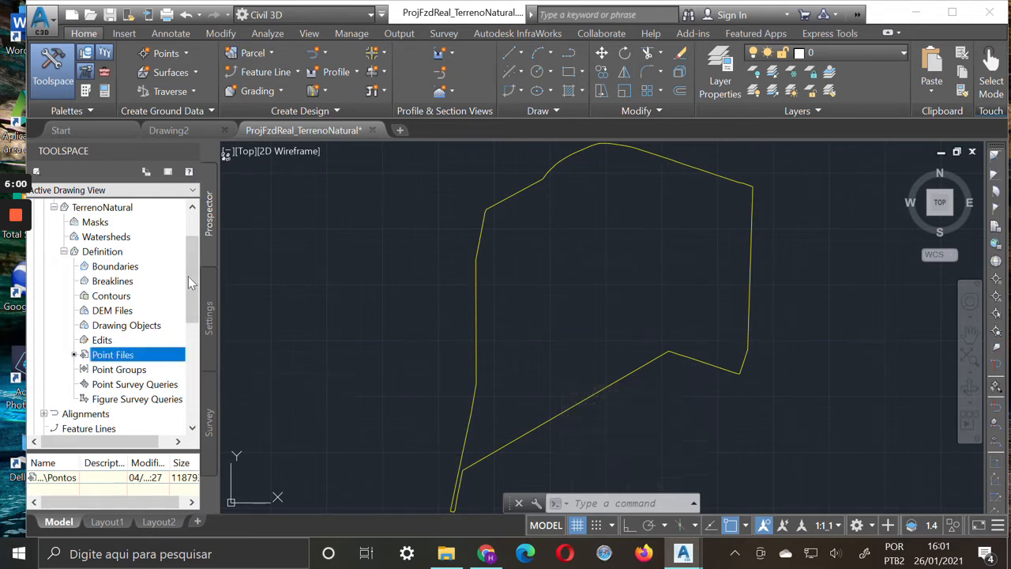
Open the TerrenoNatural surface's Standard style for editing and review its border and contour settings
left_click_drag(195, 279, 191, 244)
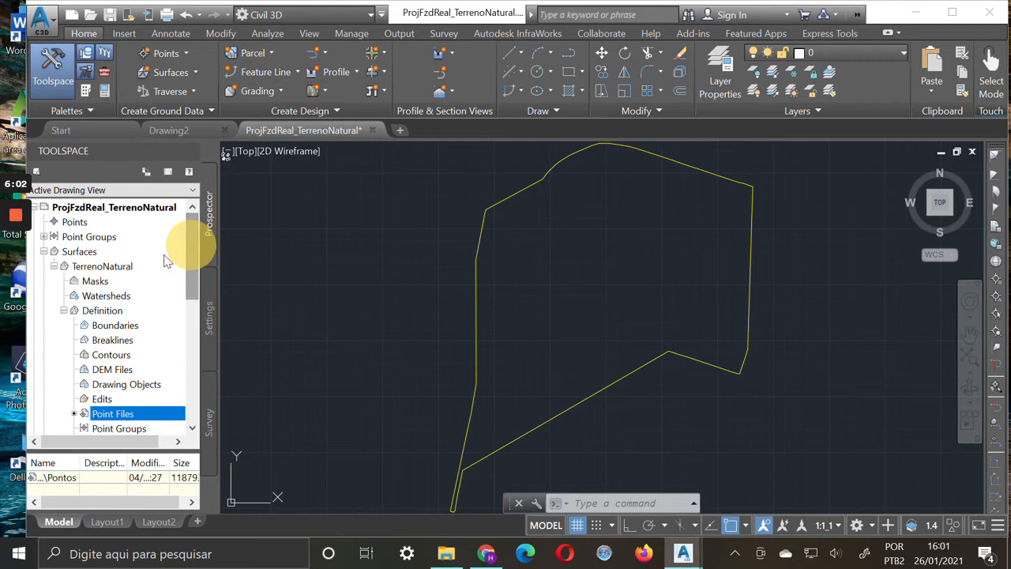
right_click(111, 271)
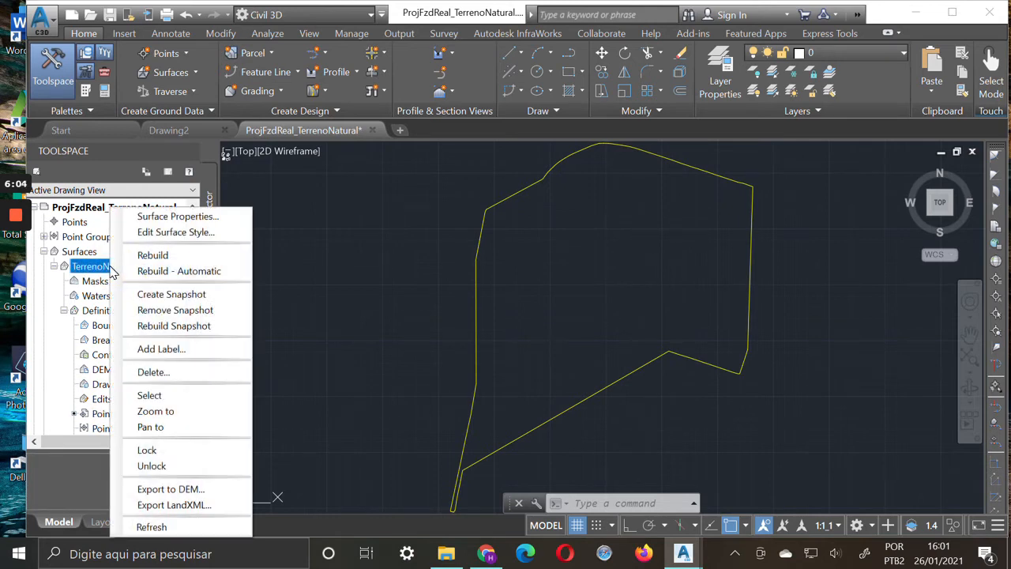
left_click(197, 235)
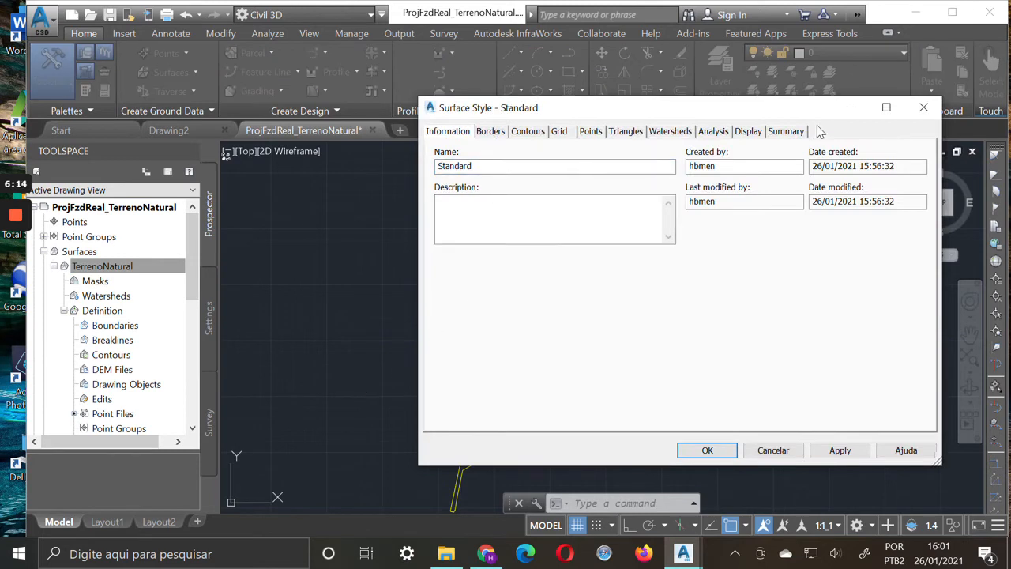
left_click(491, 131)
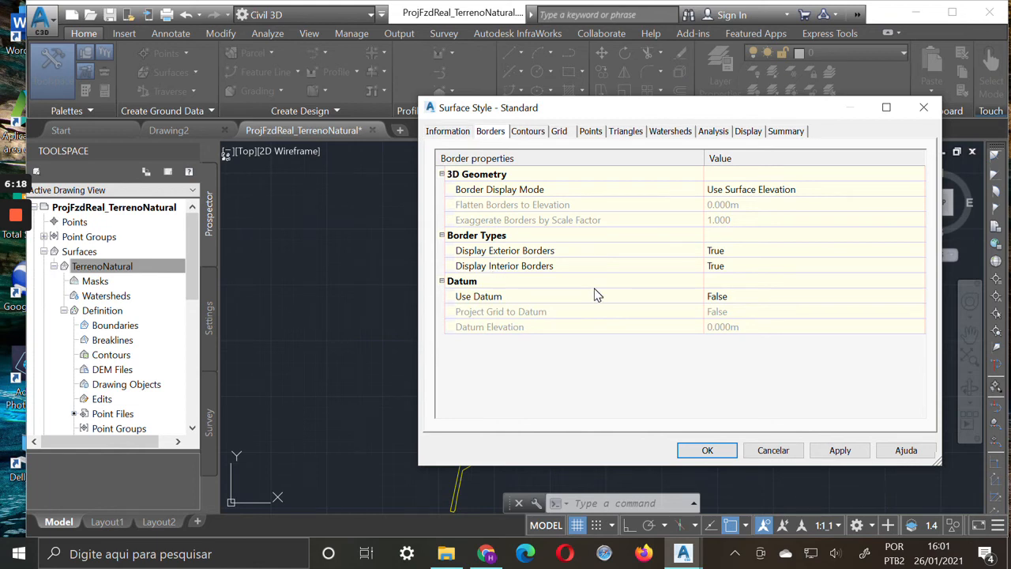
left_click(536, 131)
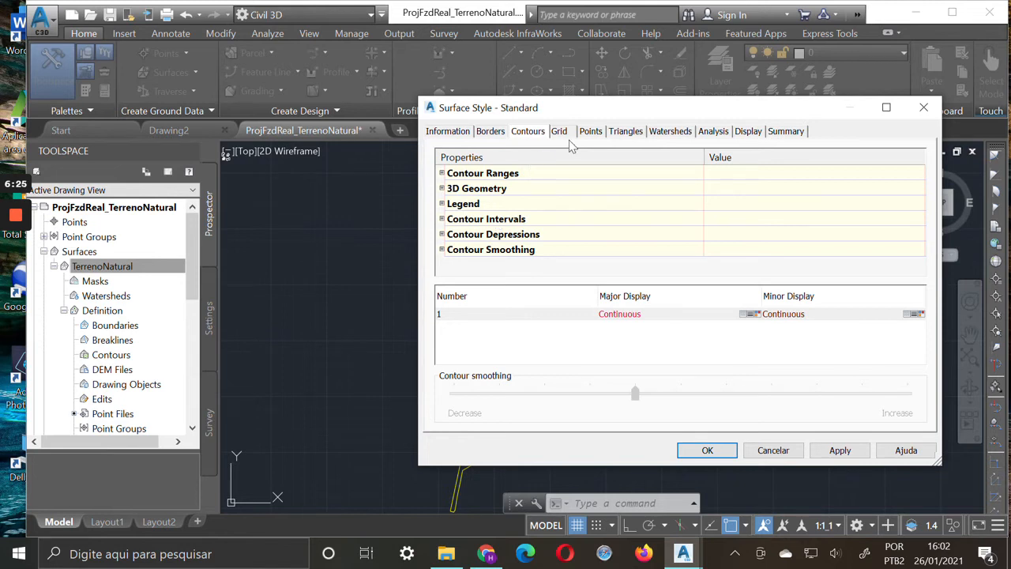
Turn on the Major Contour and Minor Contour components in the Standard style's plan display and apply the change
left_click(750, 136)
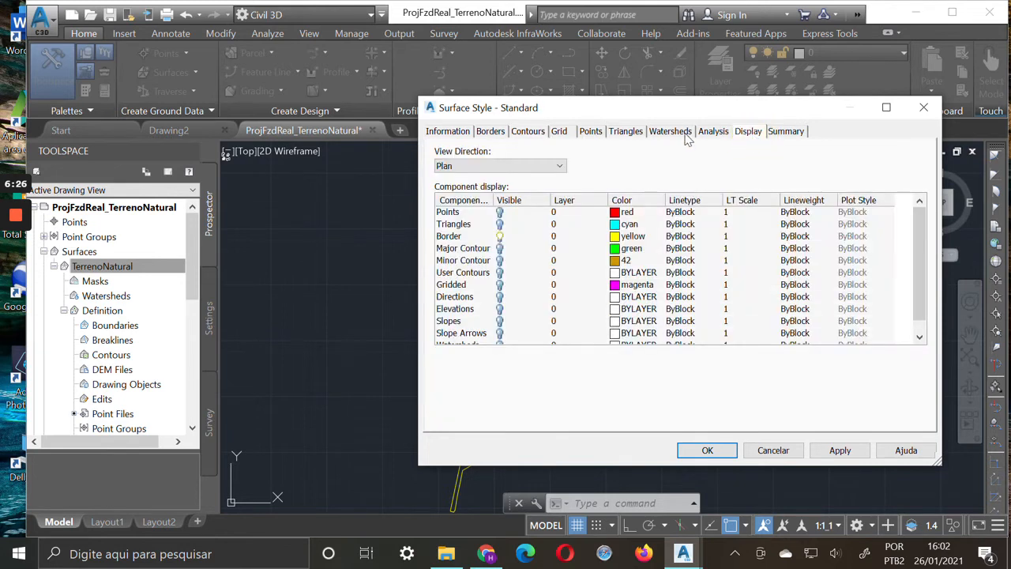
left_click(499, 248)
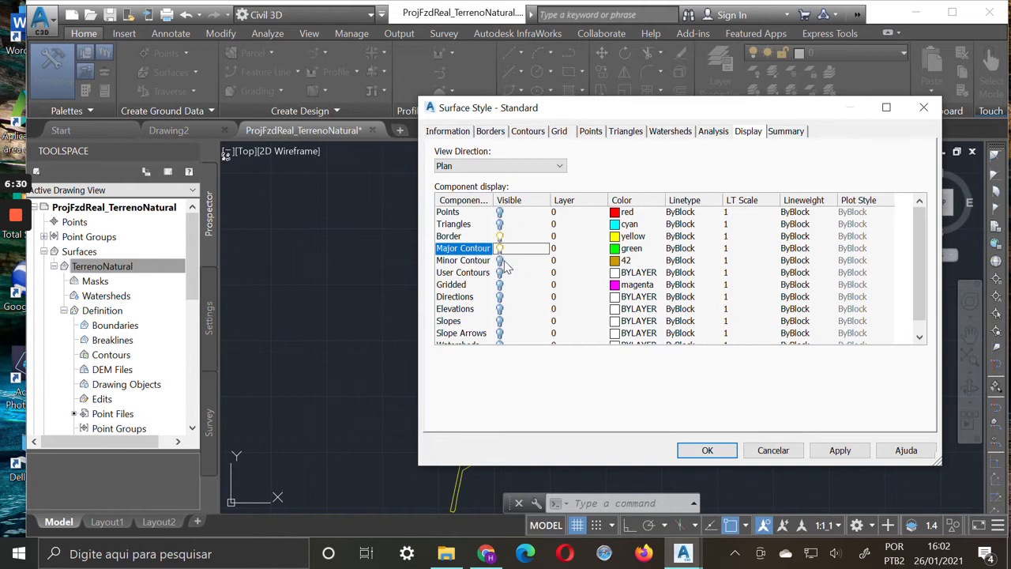
left_click(504, 260)
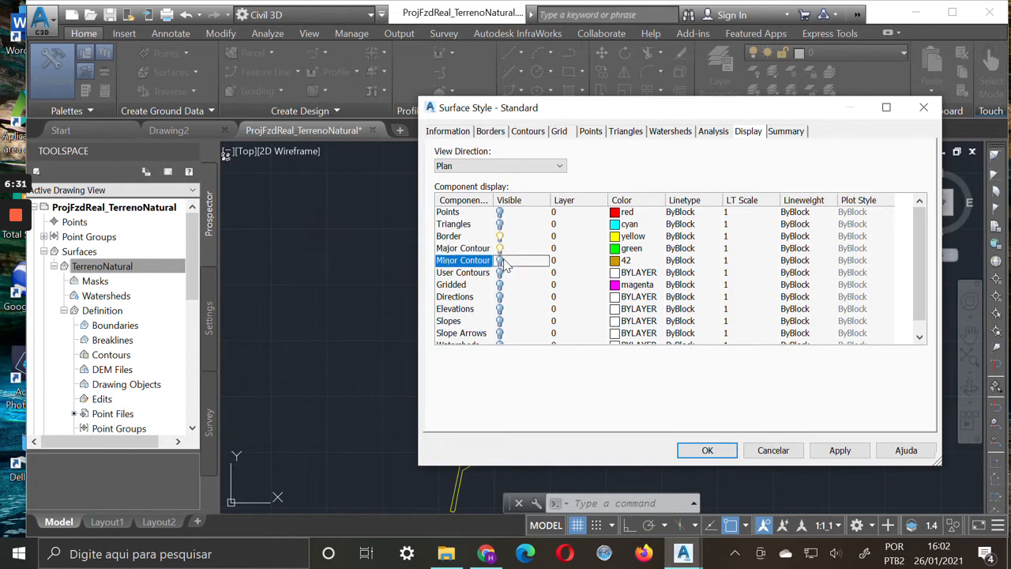
left_click(840, 450)
mouse_move(762, 110)
left_mouse_down()
mouse_move(681, 218)
mouse_move(638, 448)
mouse_move(587, 343)
mouse_move(618, 380)
left_mouse_up()
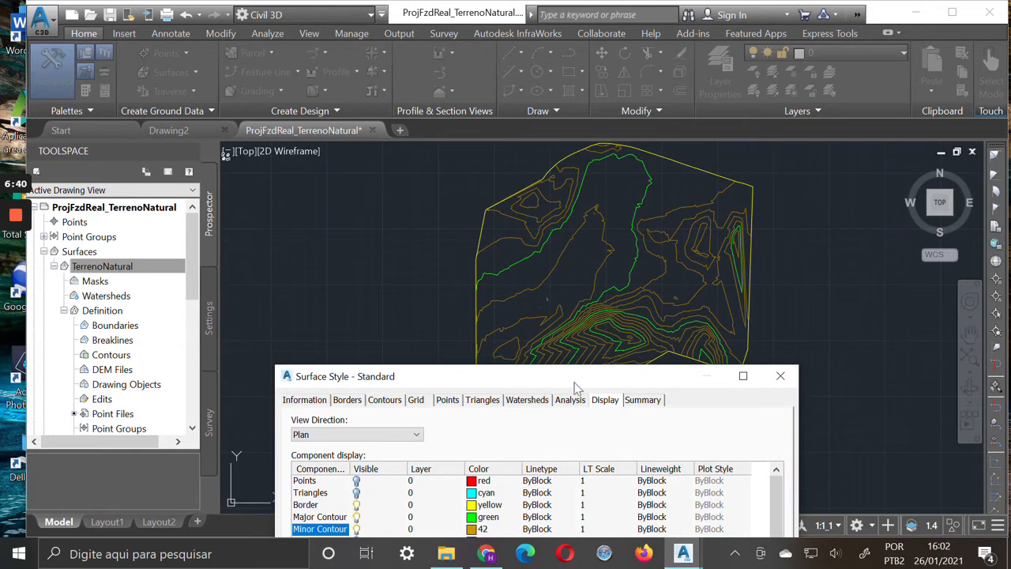
Set the minor contour interval to 1 m in the Standard surface style and apply it
left_click(391, 400)
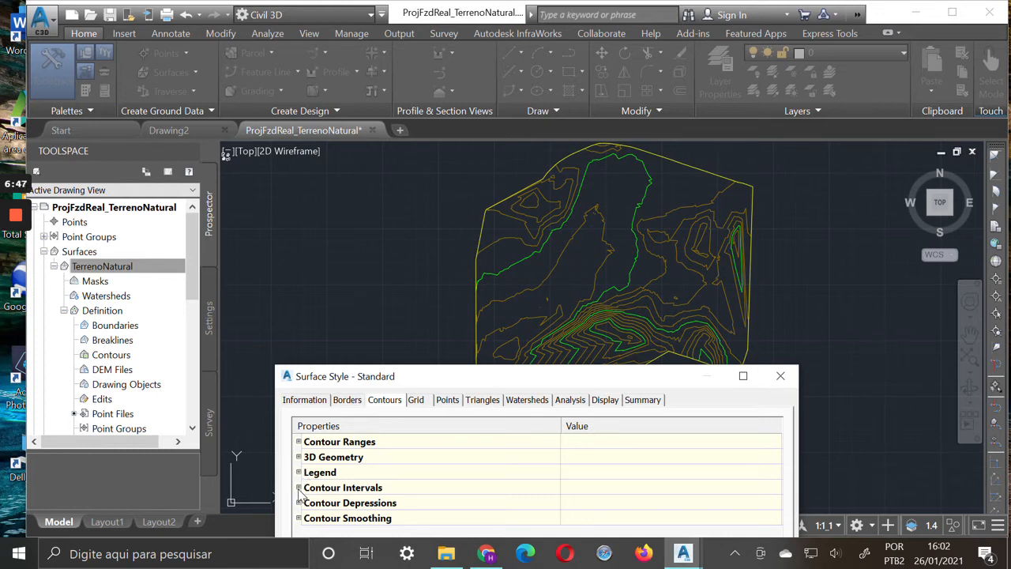
left_click(299, 487)
left_click_drag(670, 377, 768, 295)
left_click_drag(876, 387, 875, 395)
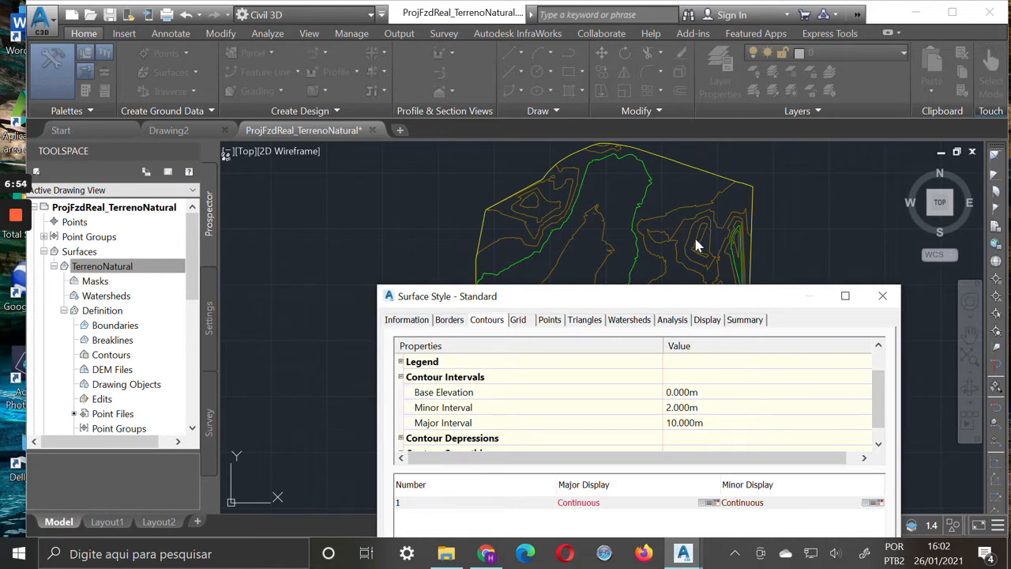
left_click(700, 406)
type("1")
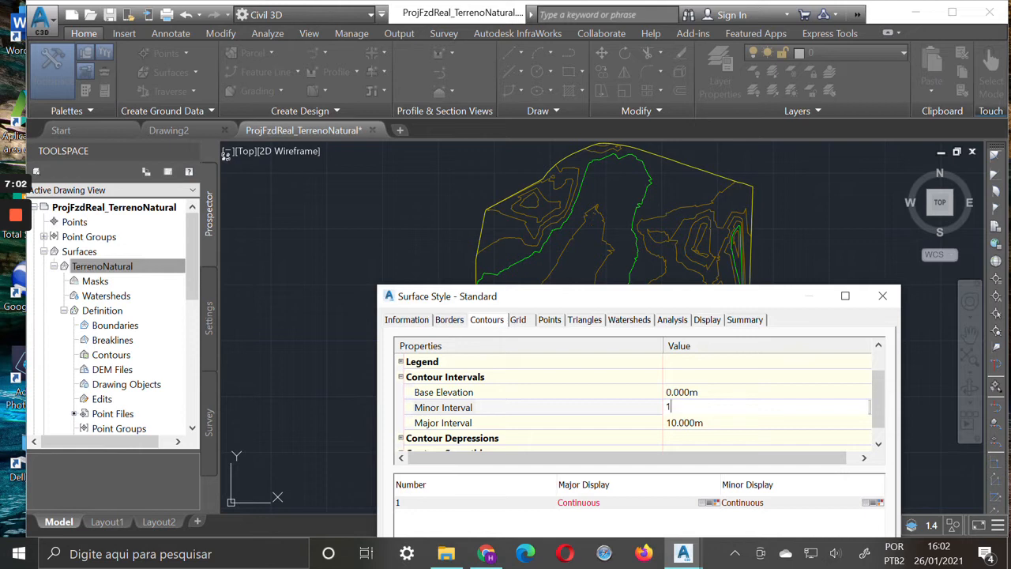
key("Return")
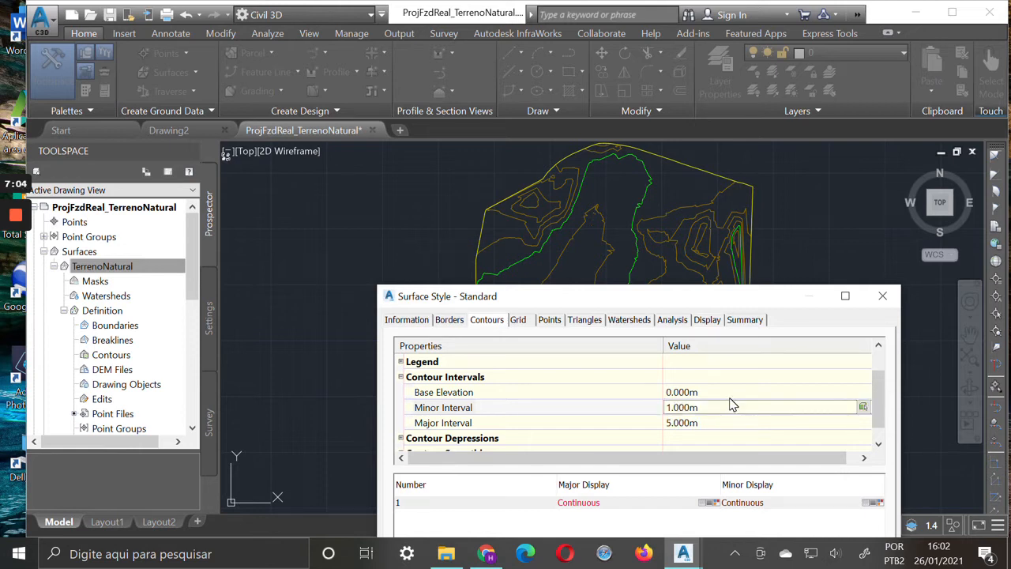
left_click_drag(797, 290, 433, 132)
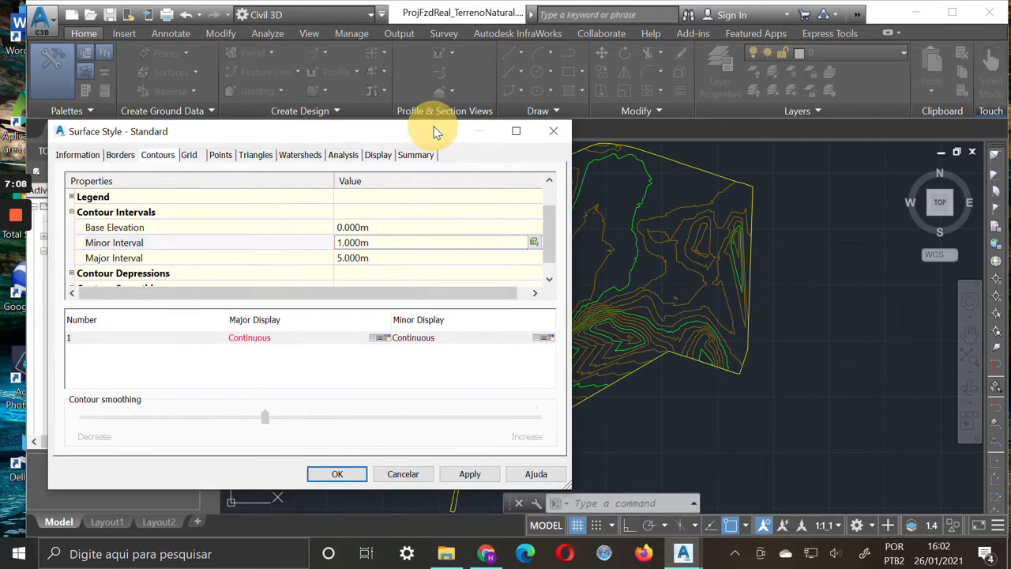
left_click(470, 473)
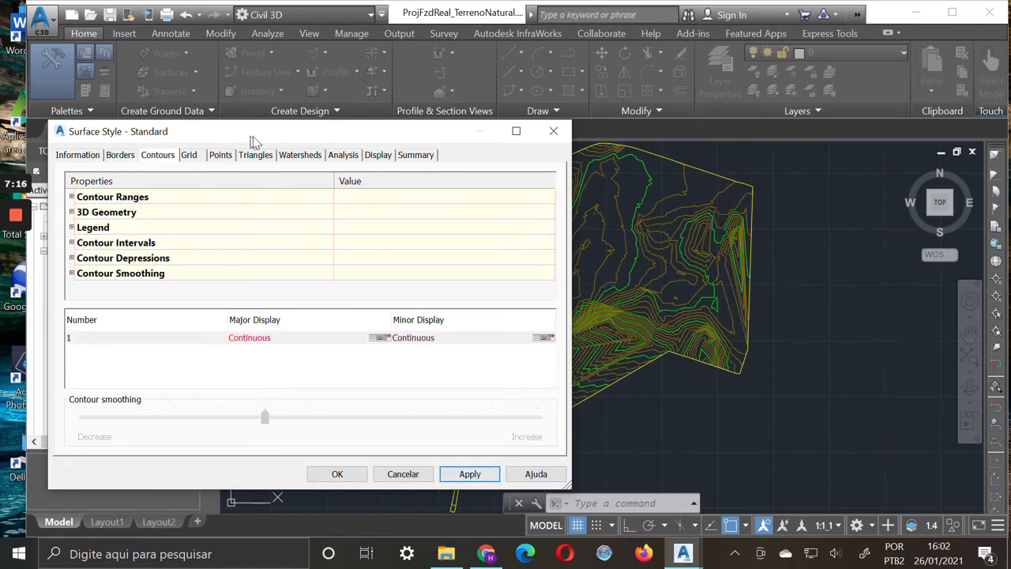
Turn on the Points component in the surface style's plan display, apply it, and view the points on the surface
left_click(380, 154)
left_click_drag(418, 137, 806, 247)
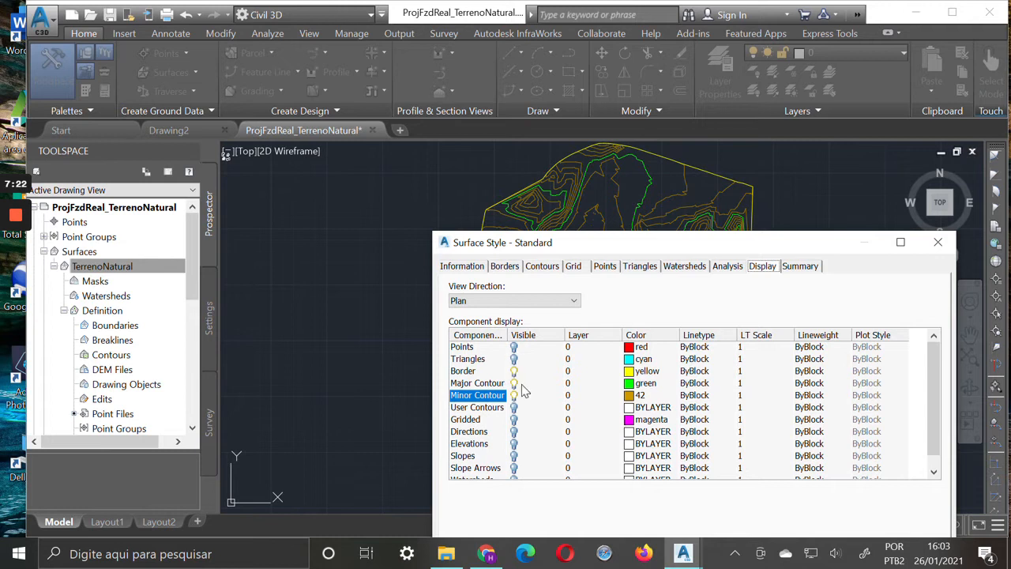
left_click(513, 348)
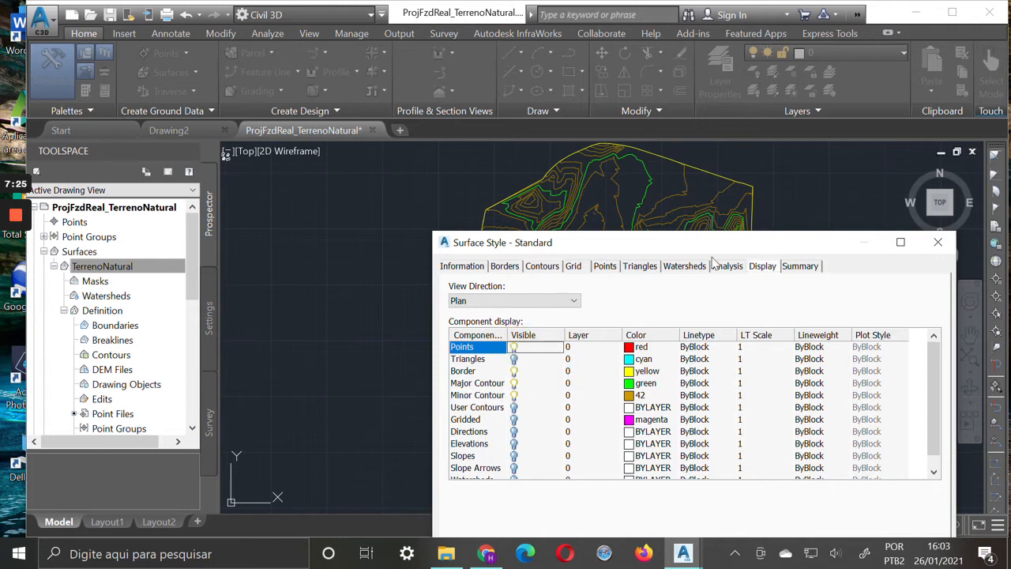
left_click_drag(778, 245, 475, 107)
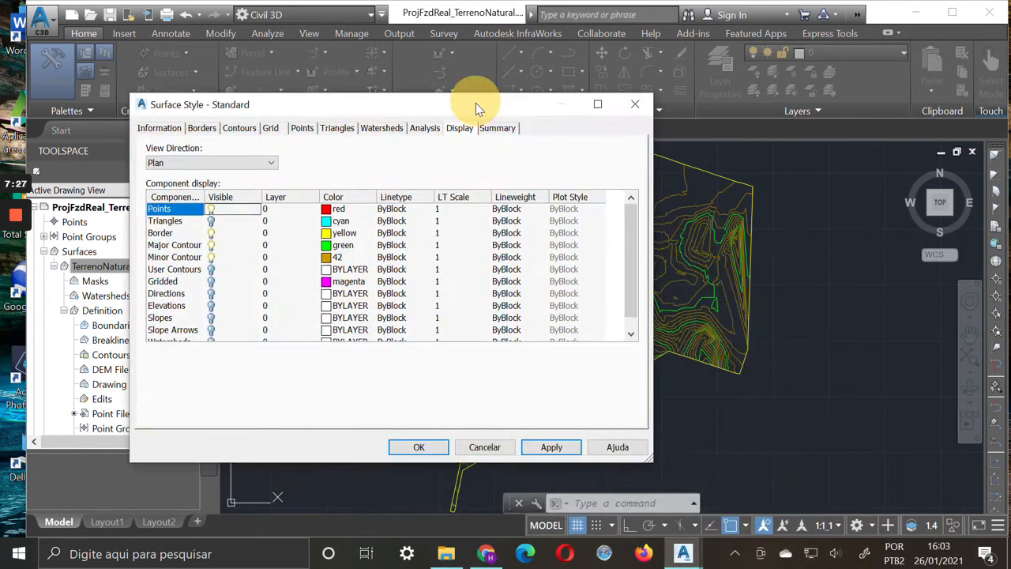
left_click(551, 447)
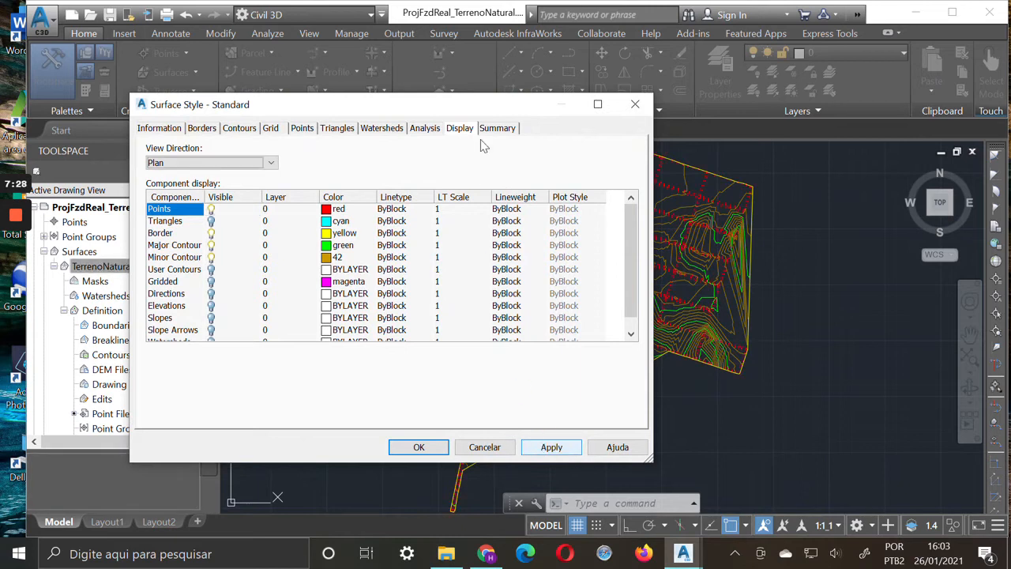
left_click_drag(524, 104, 828, 468)
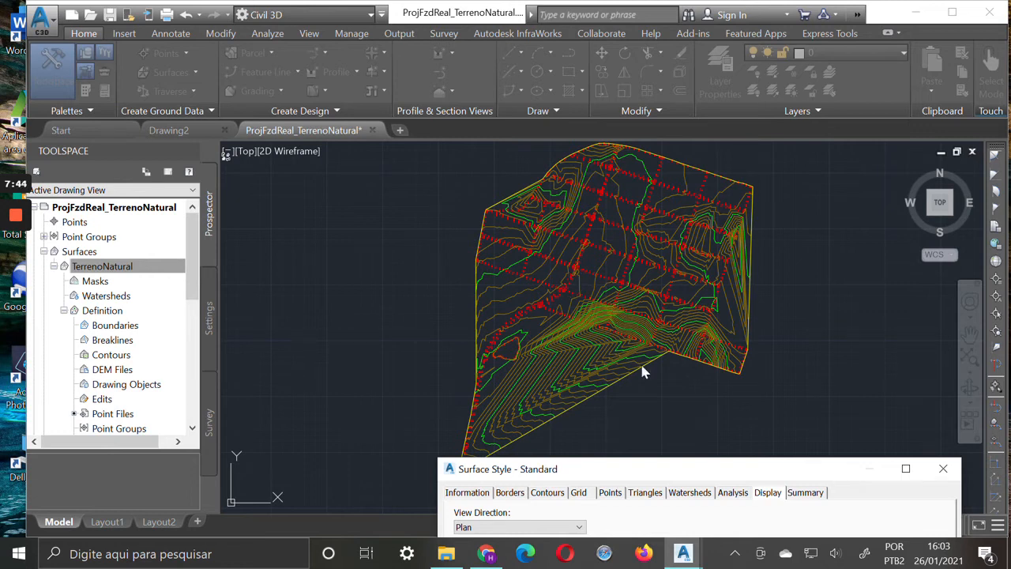
Turn on the Triangles component in the plan display, apply it, and view the TIN triangulation of the surface
left_click_drag(797, 469, 725, 332)
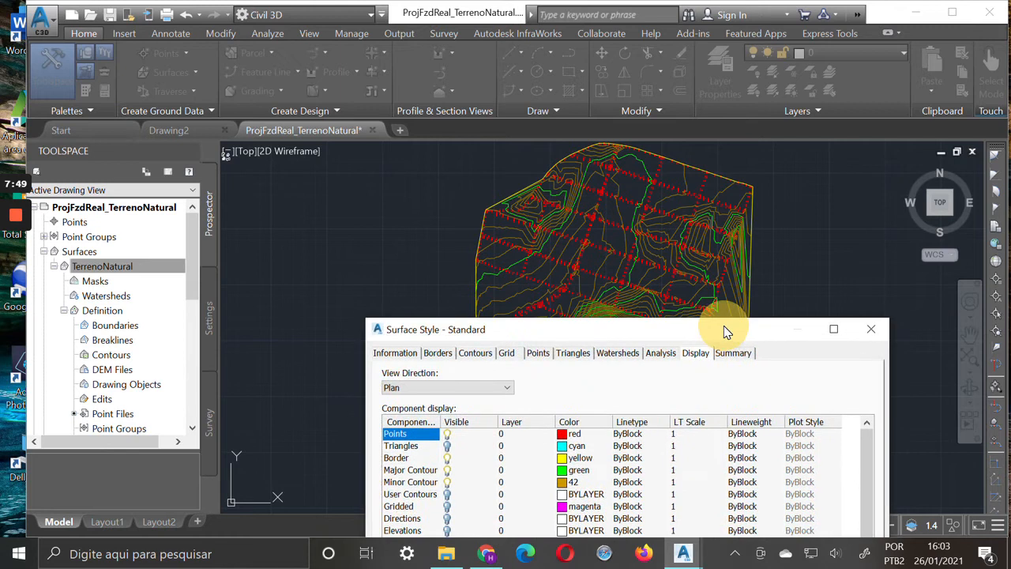
left_click(447, 447)
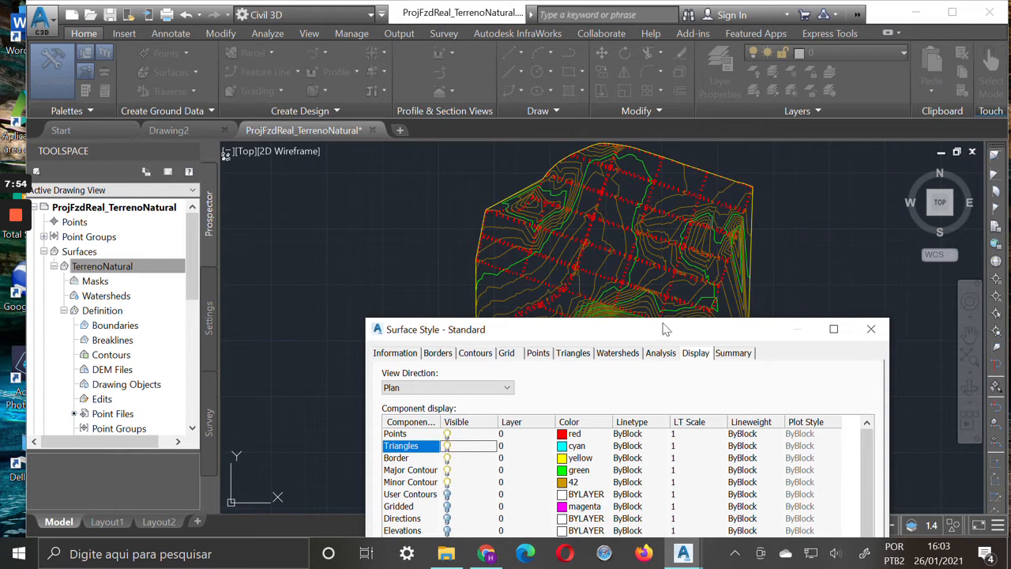
left_click_drag(707, 329, 555, 240)
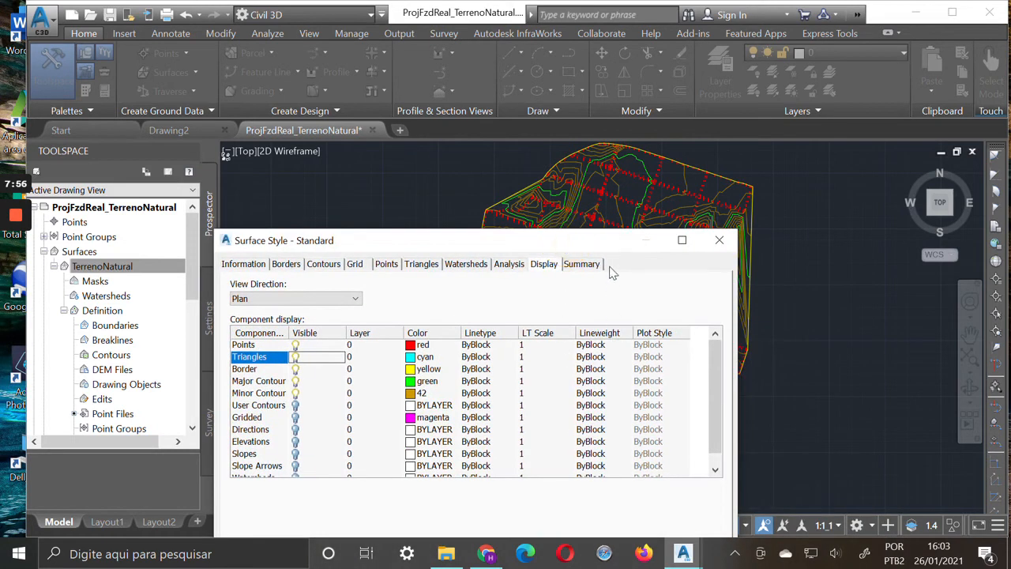
left_click_drag(624, 247, 638, 178)
left_click(650, 511)
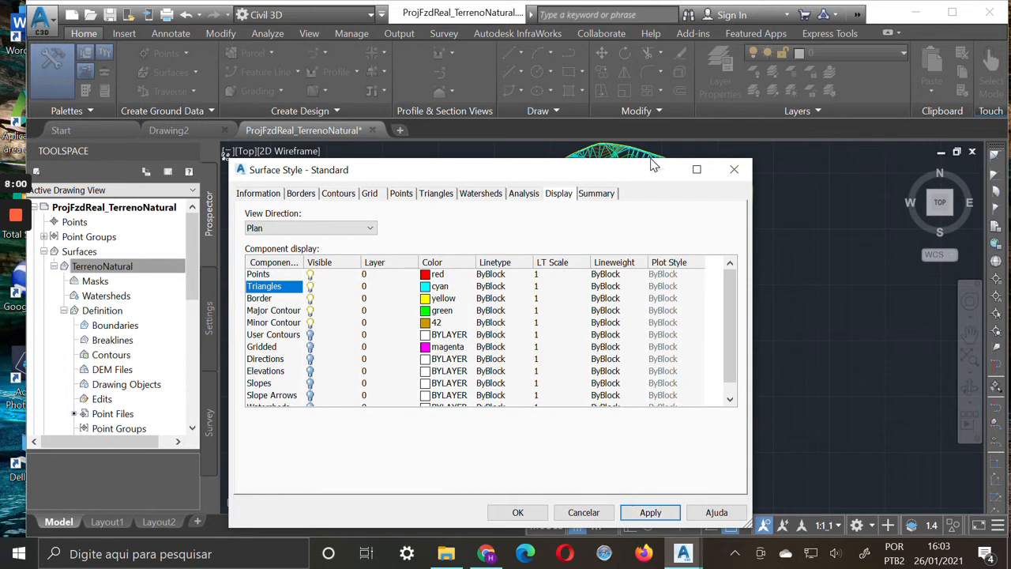
left_click_drag(642, 169, 751, 461)
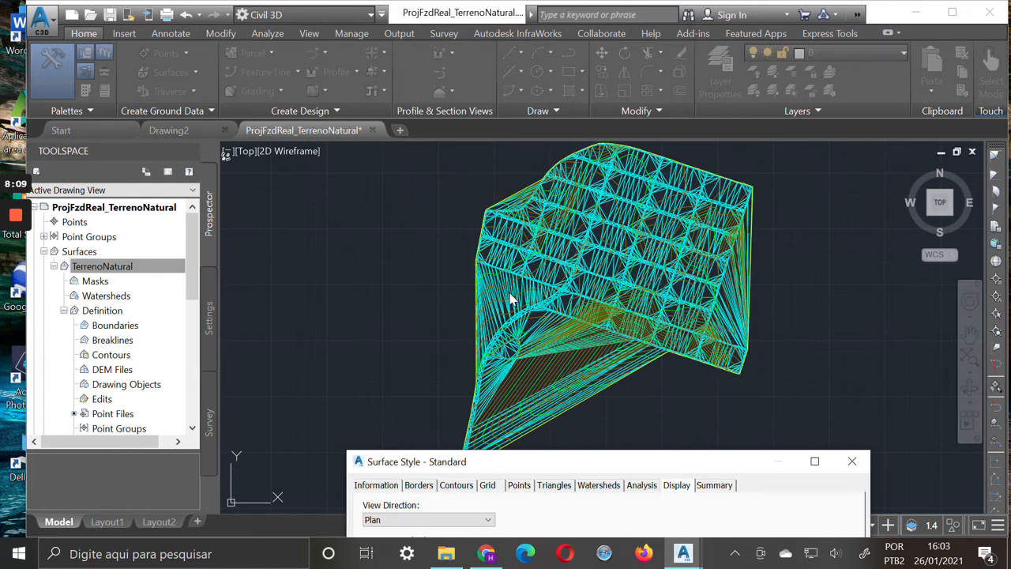
Hide the Points and Triangles components, then accept the Standard style after checking its triangle geometry settings
left_click_drag(667, 464, 661, 416)
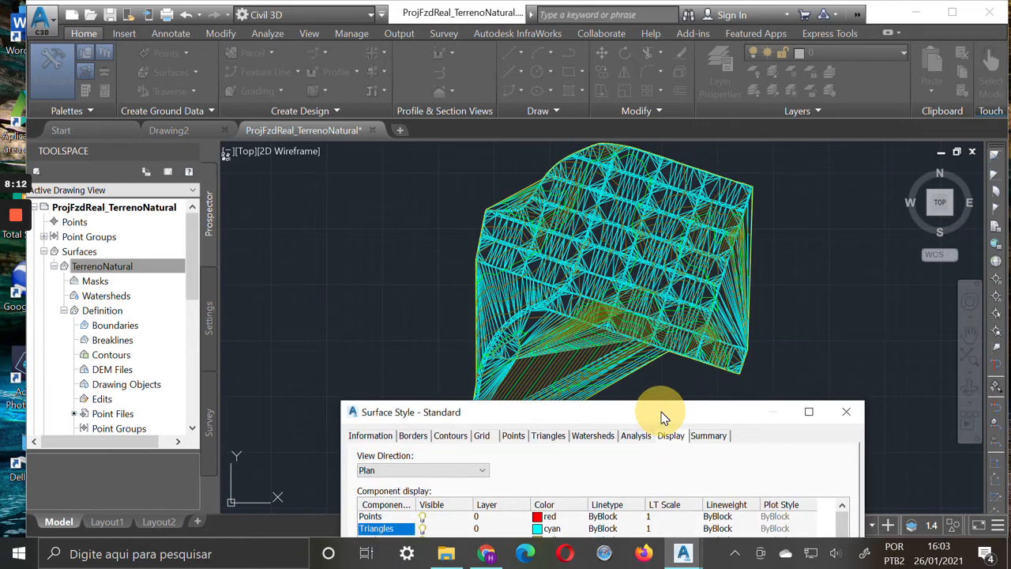
left_click_drag(663, 416, 660, 203)
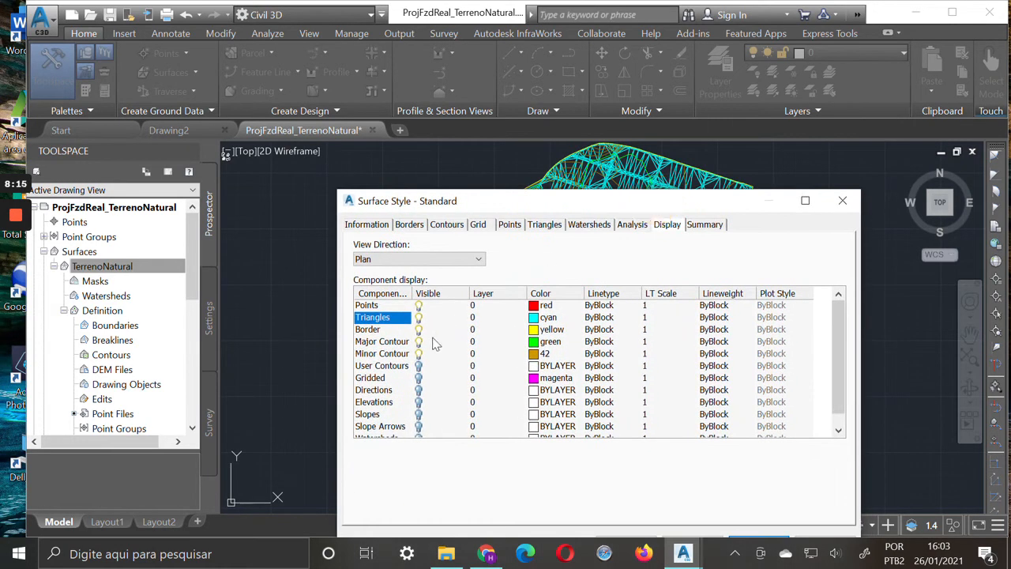
left_click(419, 317)
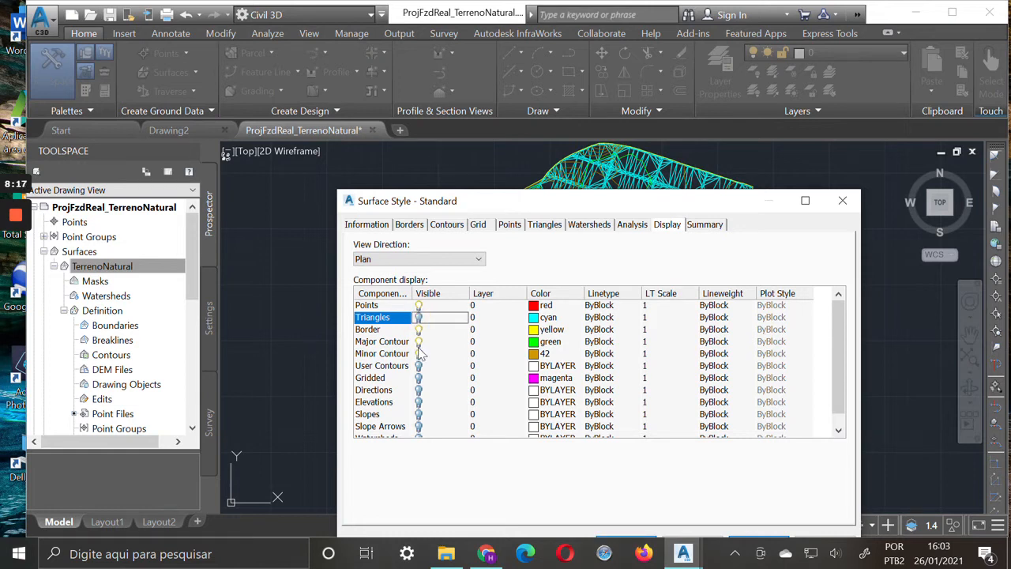
left_click(418, 306)
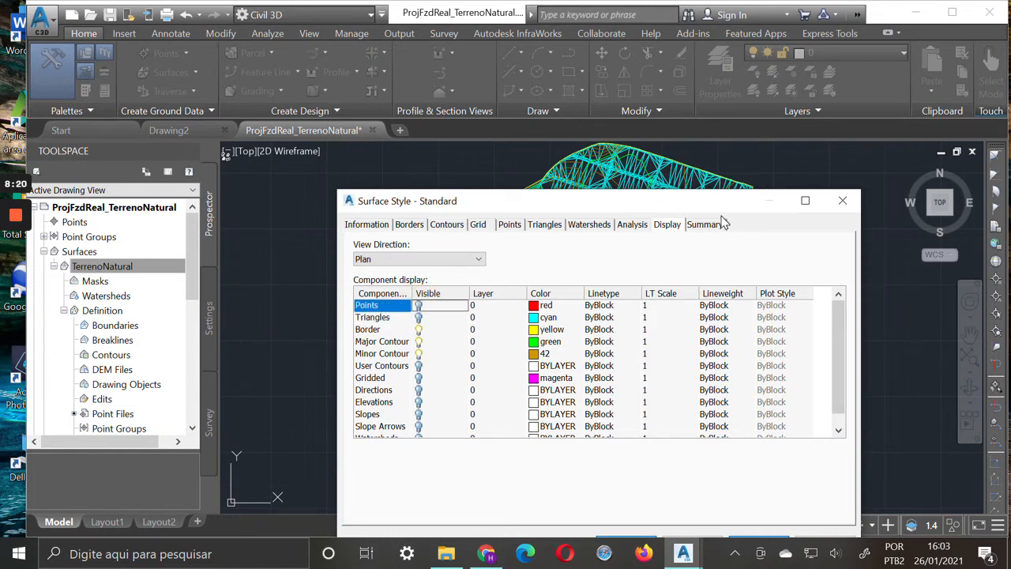
mouse_move(725, 208)
left_mouse_down()
mouse_move(711, 143)
mouse_move(787, 530)
mouse_move(743, 457)
mouse_move(741, 190)
left_mouse_up()
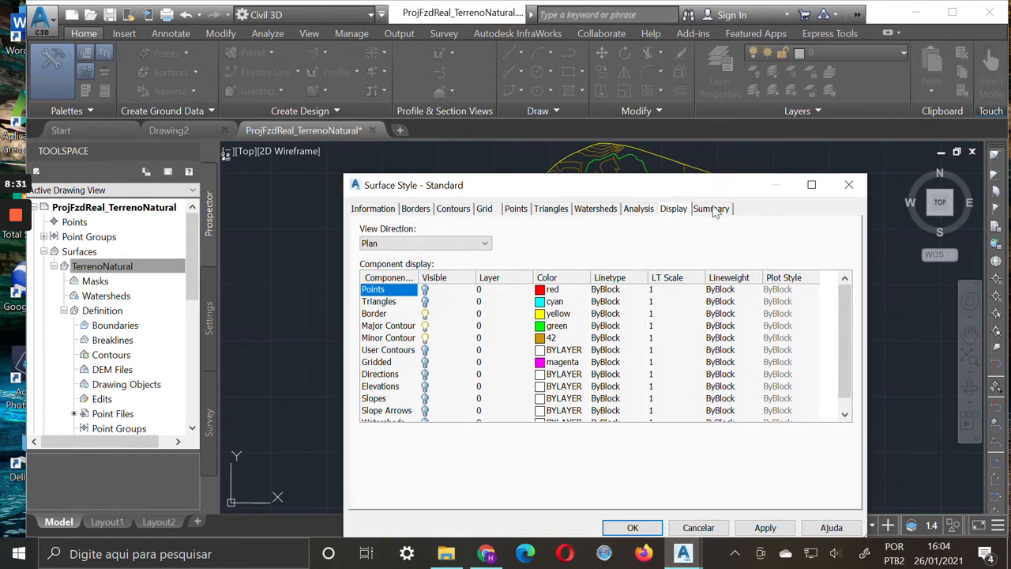
left_click(556, 210)
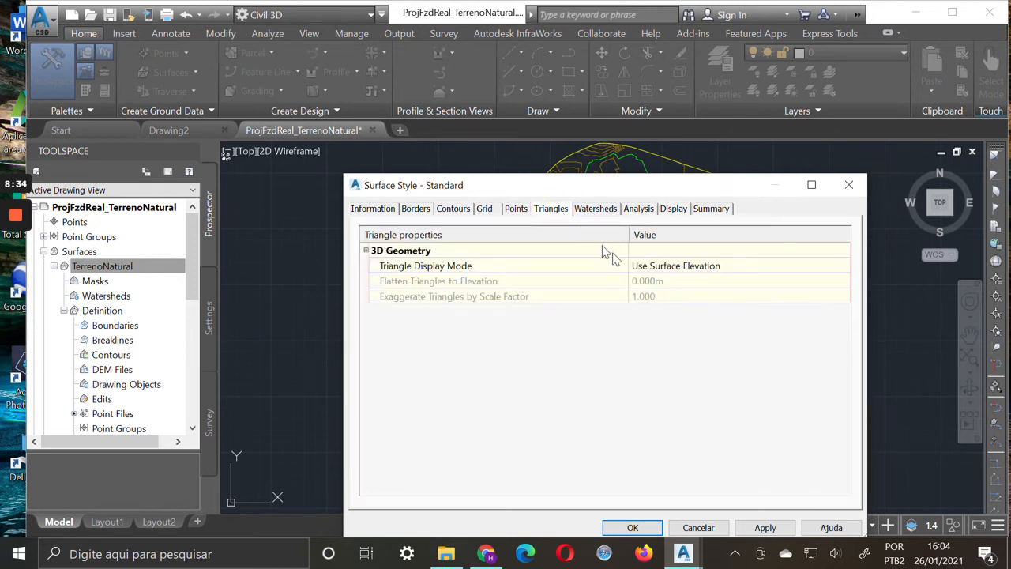
left_click_drag(740, 192, 647, 164)
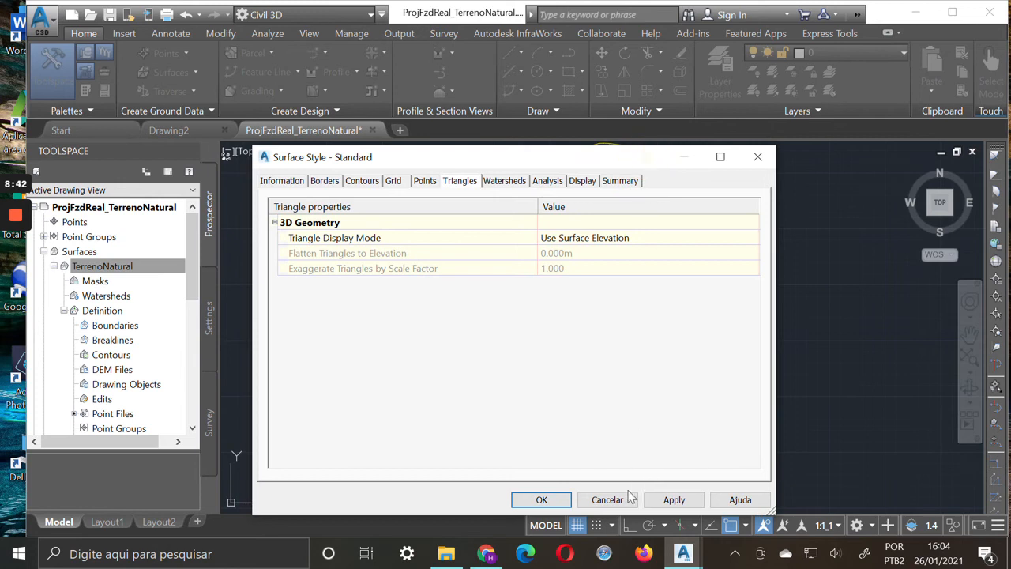
left_click(541, 500)
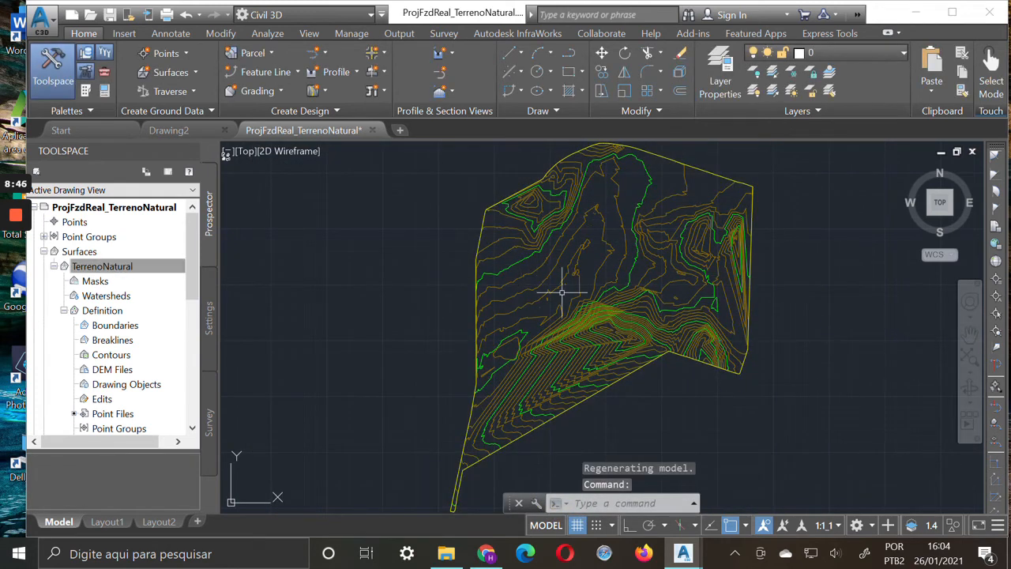
Examine the TerrenoNatural surface in 3D with the Object Viewer, orbiting it to see the relief, and close the viewer
left_click(605, 332)
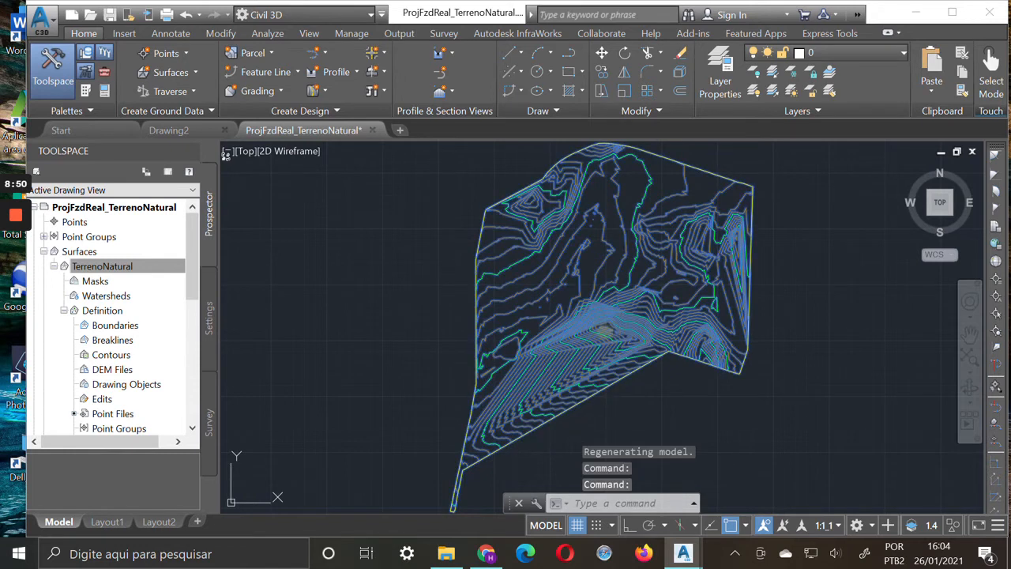
right_click(607, 338)
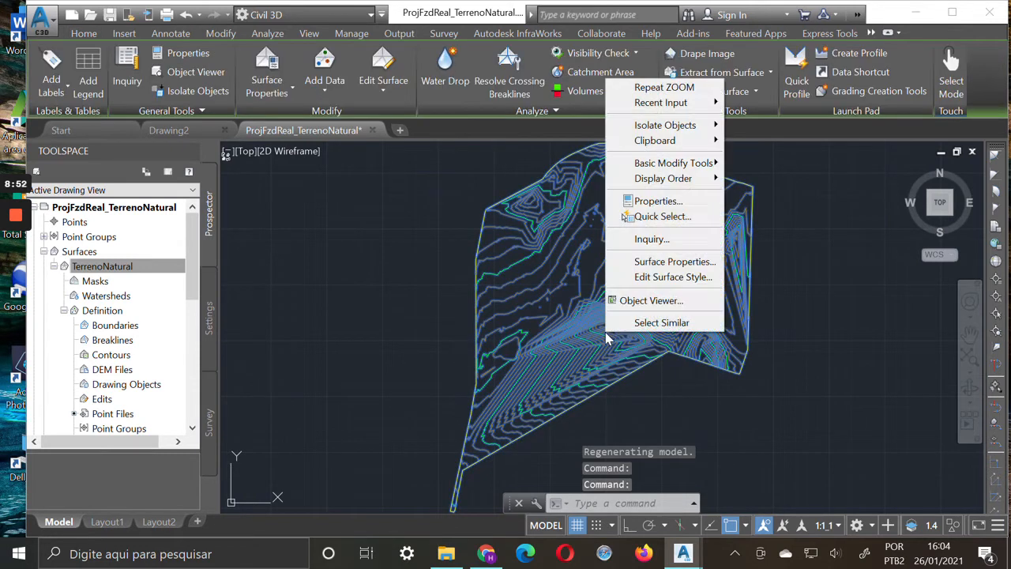
left_click(656, 300)
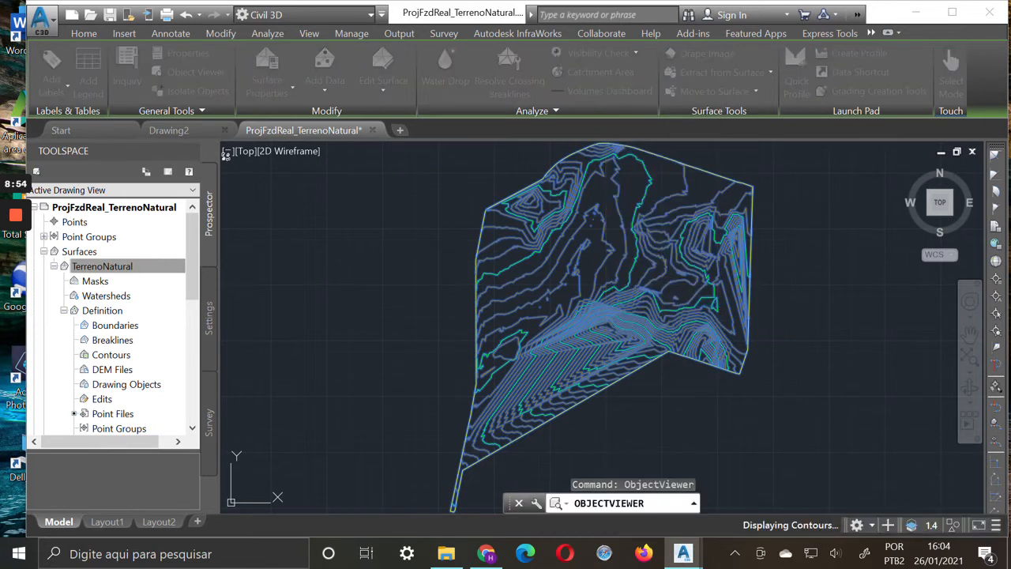
mouse_move(527, 350)
left_mouse_down()
mouse_move(524, 333)
mouse_move(427, 309)
mouse_move(445, 199)
mouse_move(435, 158)
left_mouse_up()
left_click_drag(695, 399, 618, 300)
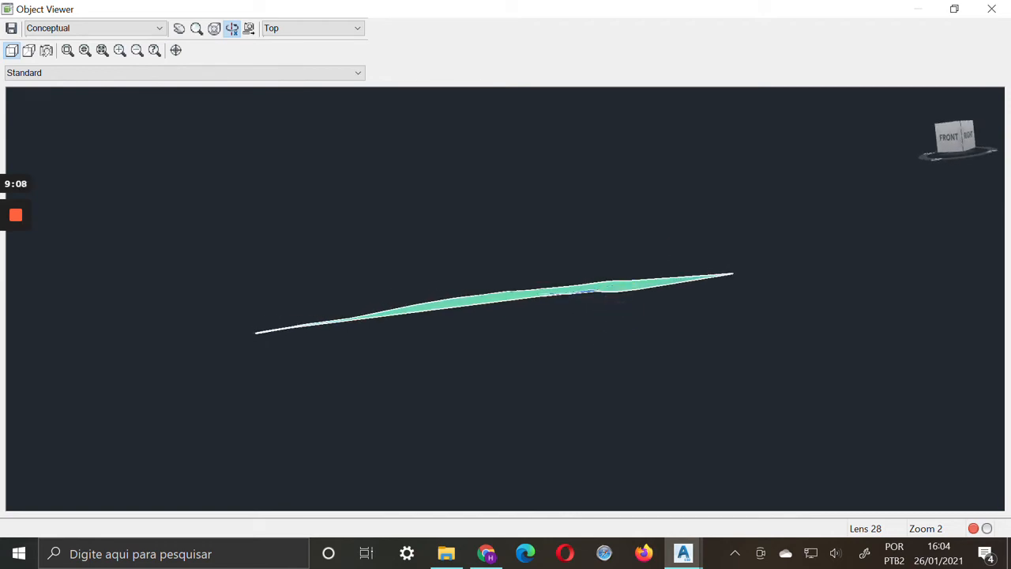
left_click_drag(577, 347, 587, 388)
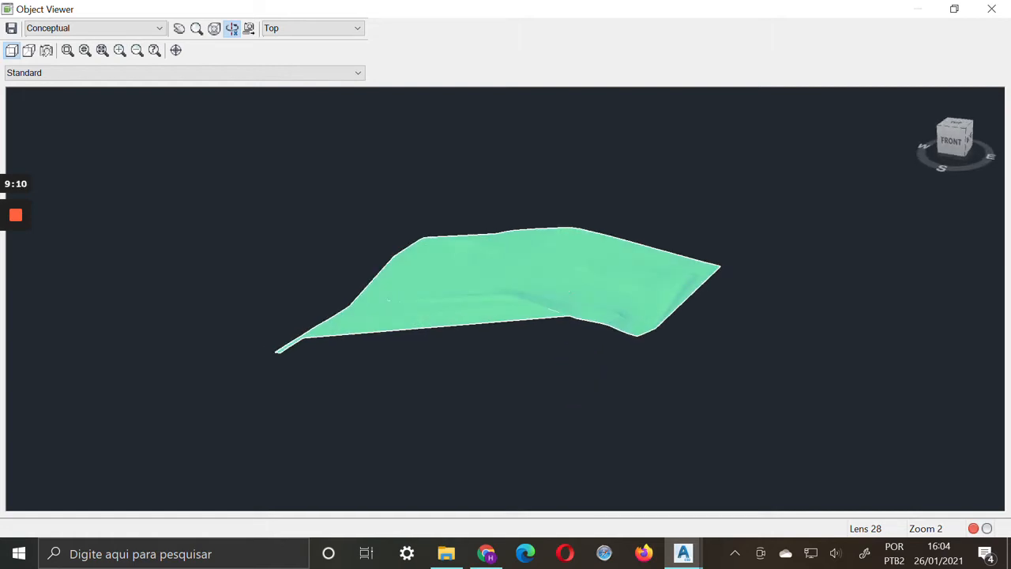
left_click(1002, 8)
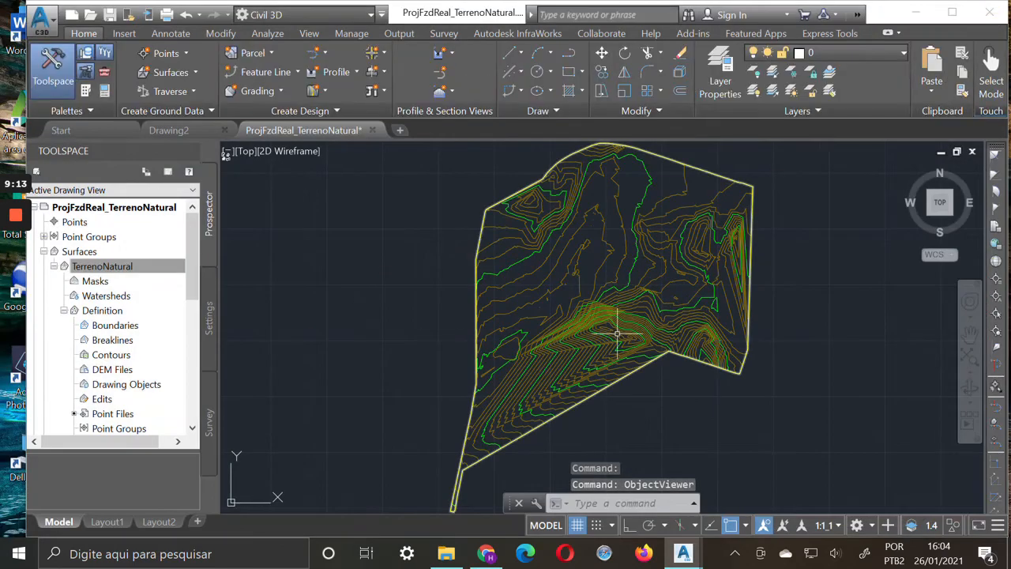
Set the Standard surface style's triangle display mode to Exaggerate Elevation with a scale factor of 10, and accept the style
left_click(109, 269)
right_click(111, 270)
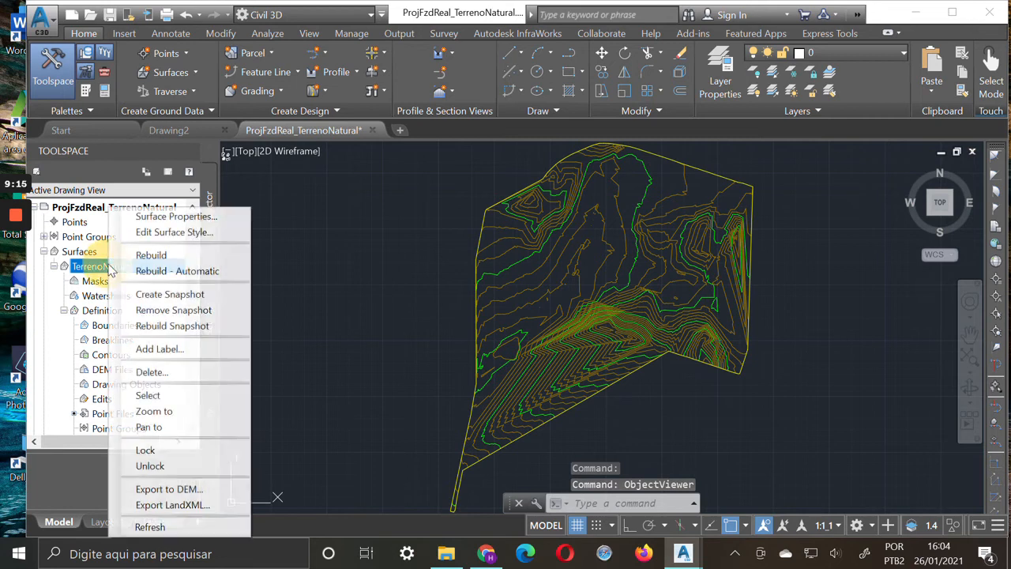
left_click(210, 234)
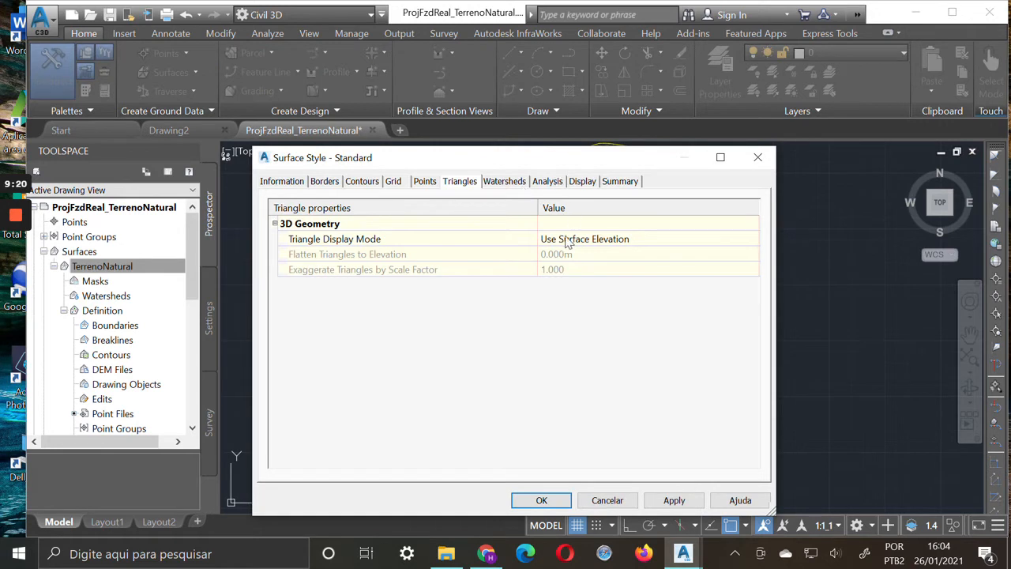
left_click(459, 181)
left_click(632, 243)
left_click(748, 238)
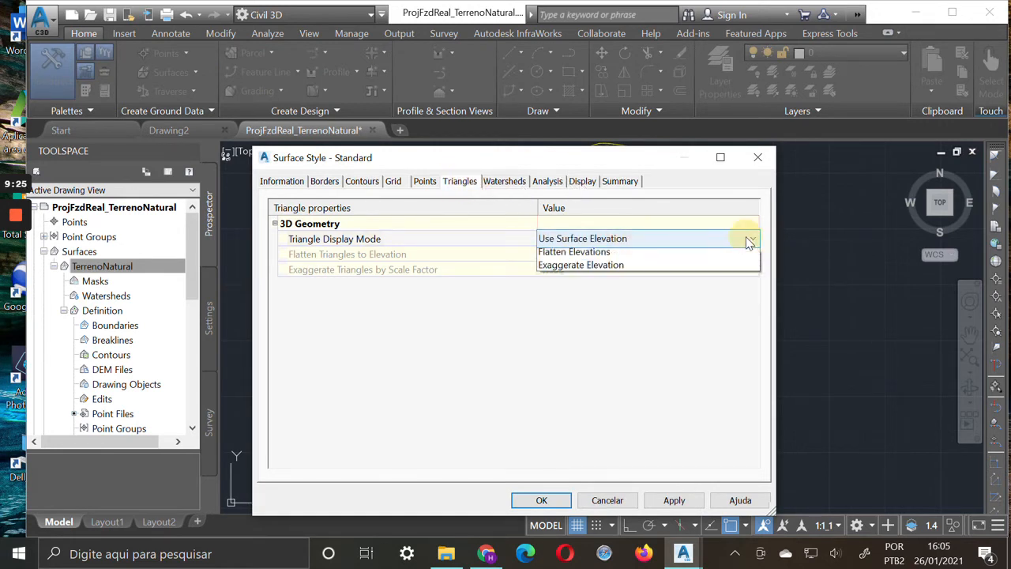
left_click(632, 282)
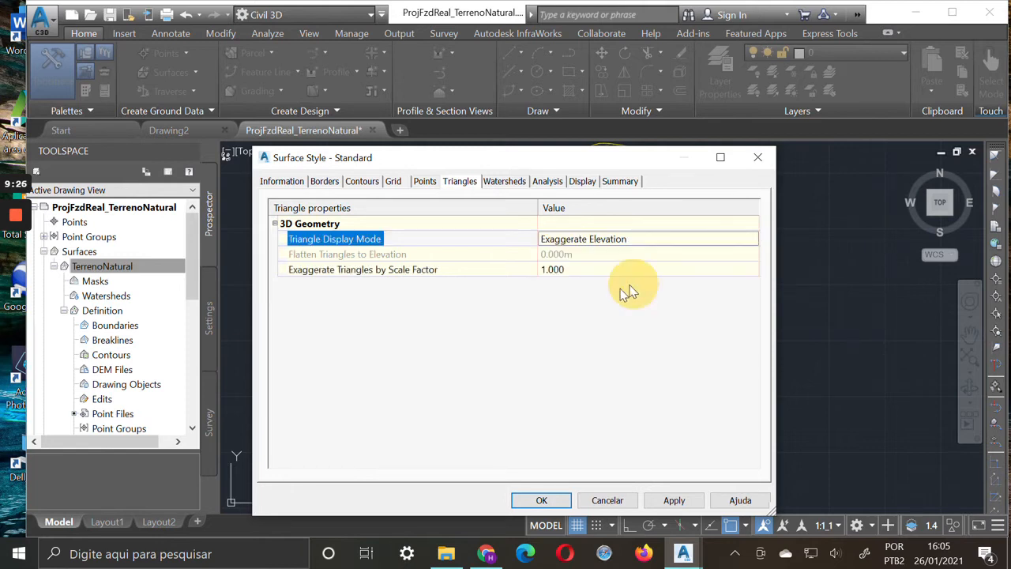
left_click(582, 270)
type("10")
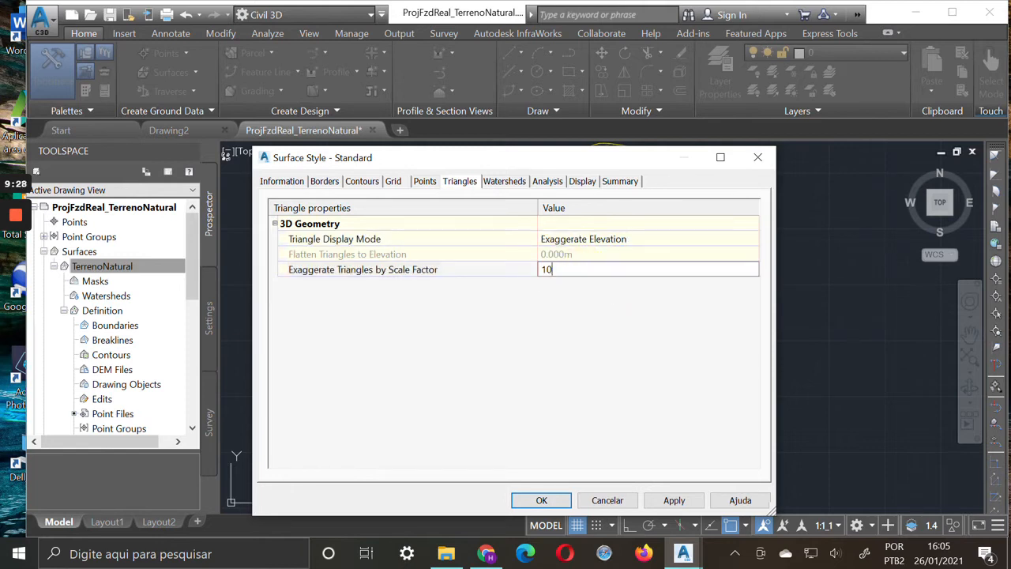
left_click(674, 503)
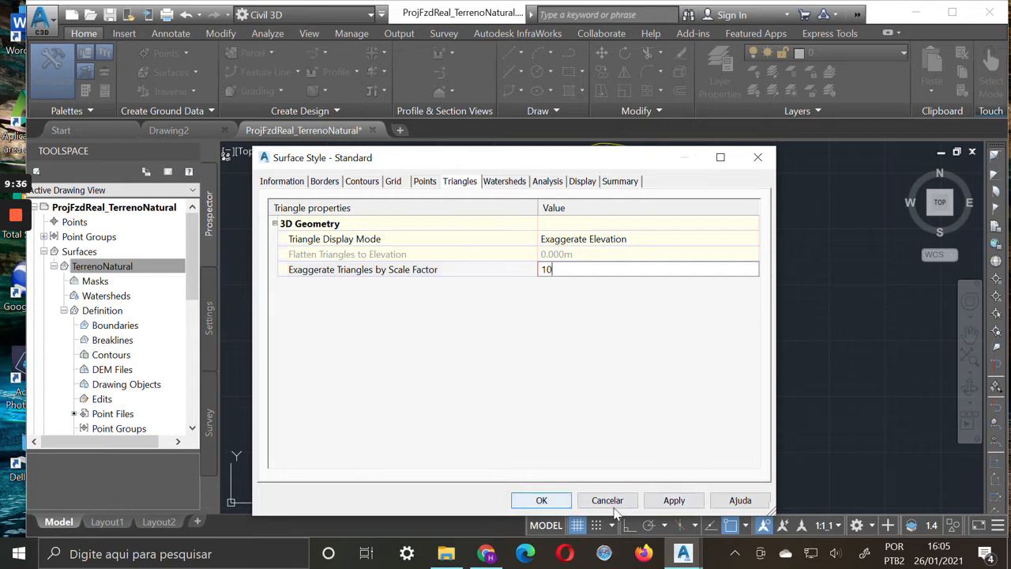
left_click(542, 499)
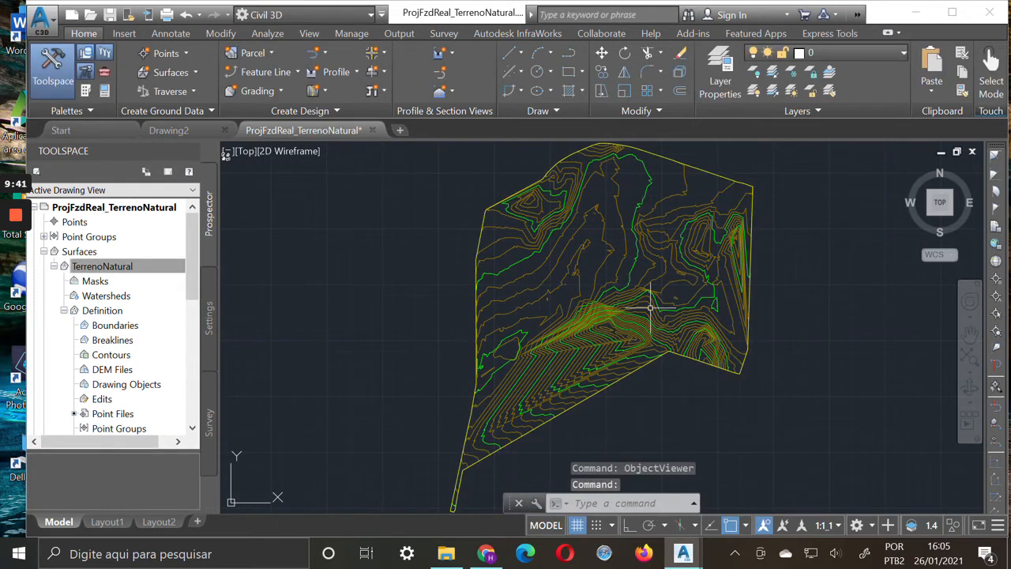
Examine the exaggerated relief of the TerrenoNatural surface in the Object Viewer from the front and oblique angles, and close the viewer
left_click(614, 340)
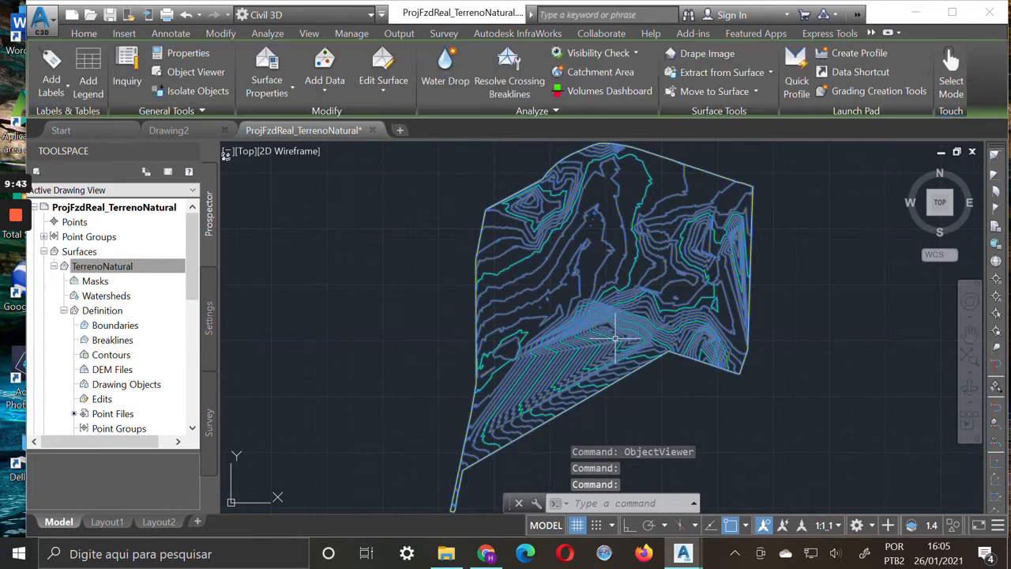
right_click(614, 340)
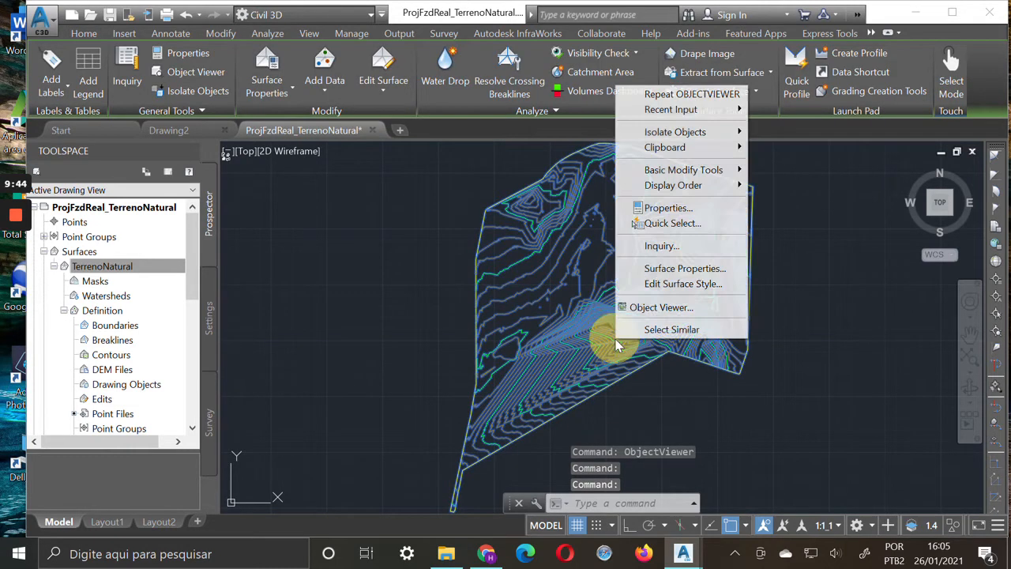
left_click(676, 310)
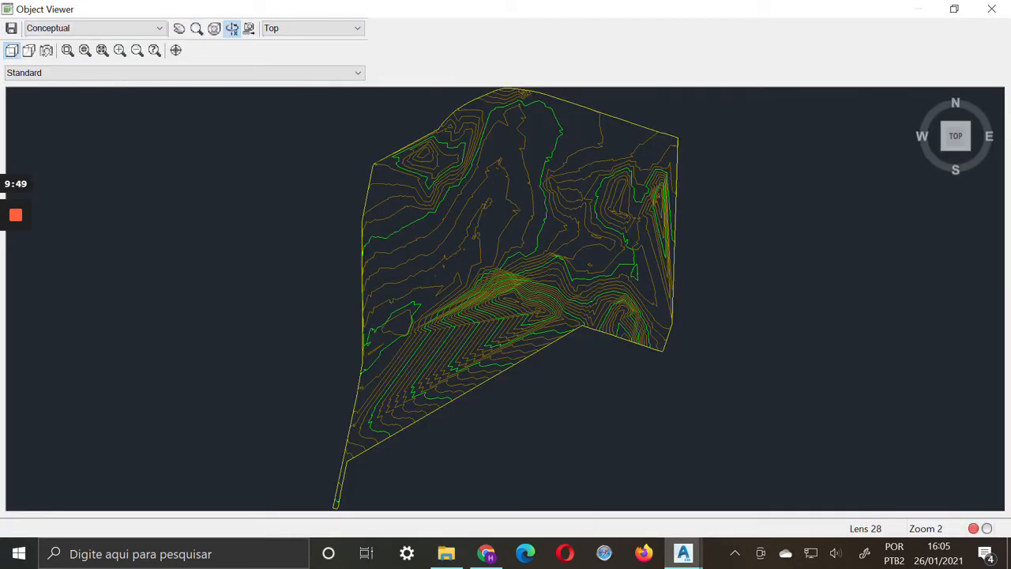
left_click_drag(564, 285, 564, 319)
left_click(959, 150)
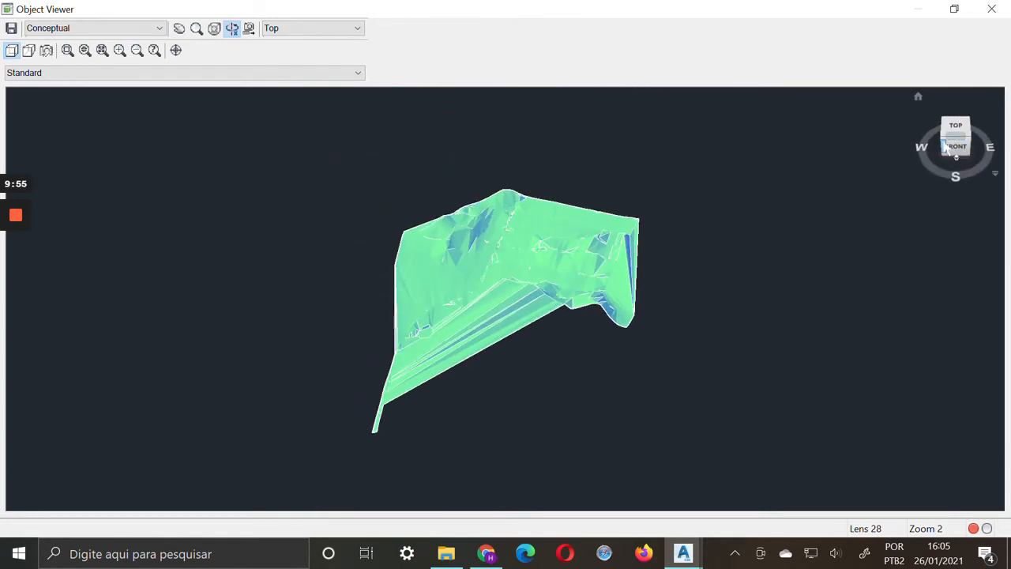
left_click(944, 147)
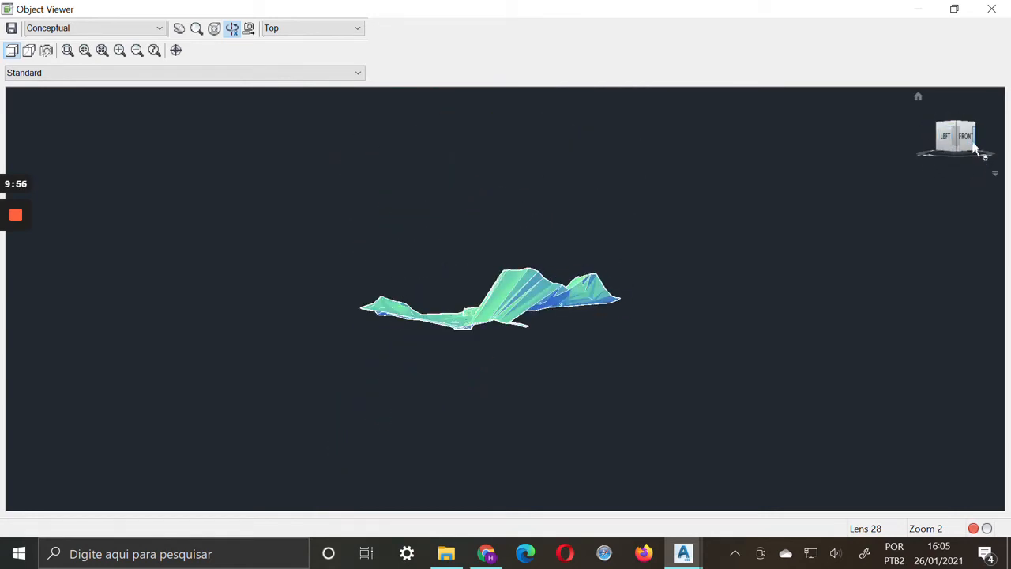
left_click(963, 138)
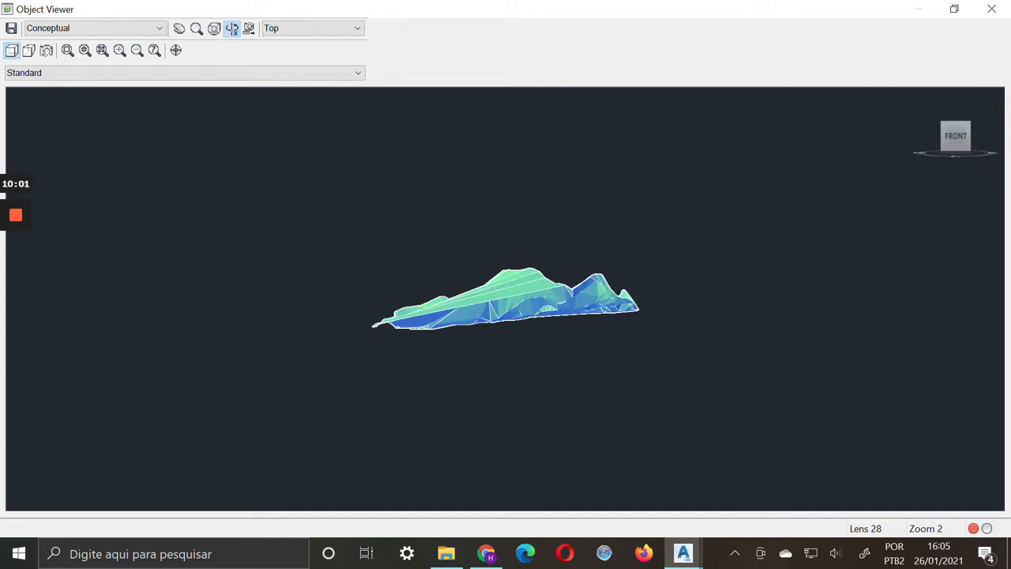
left_click_drag(442, 316, 484, 432)
left_click_drag(509, 461, 519, 463)
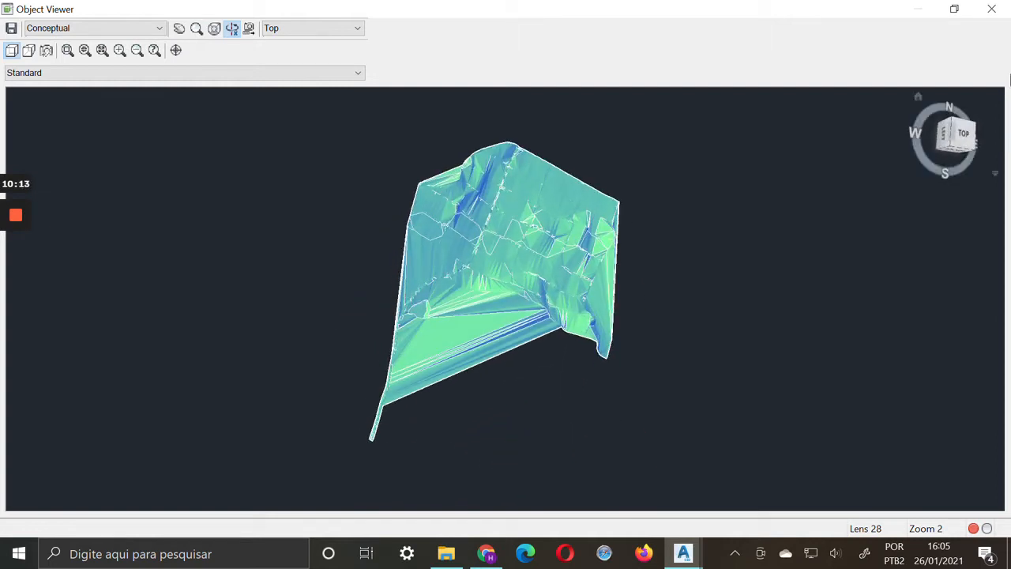
left_click(992, 9)
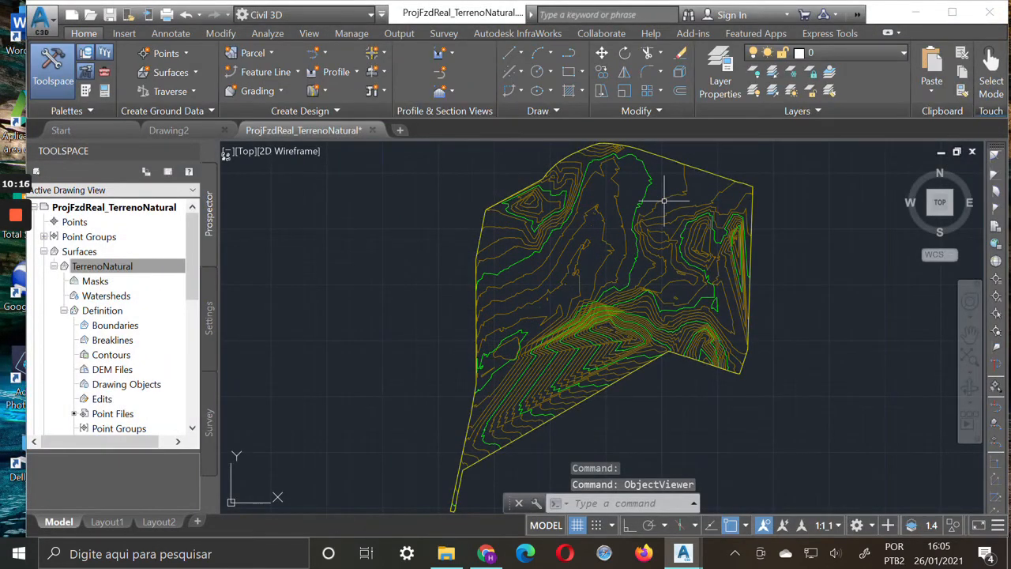
mouse_move(633, 301)
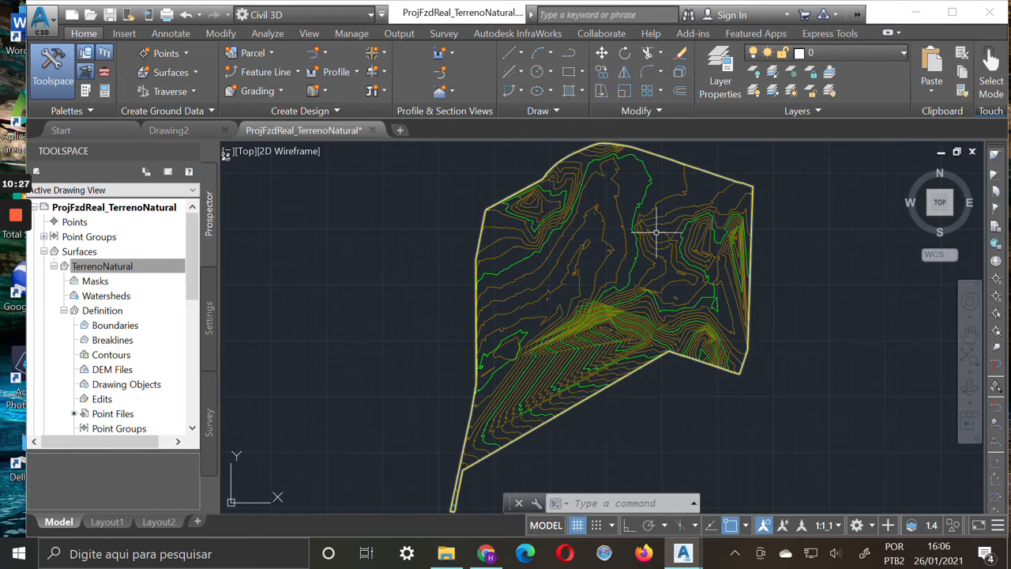
mouse_move(616, 243)
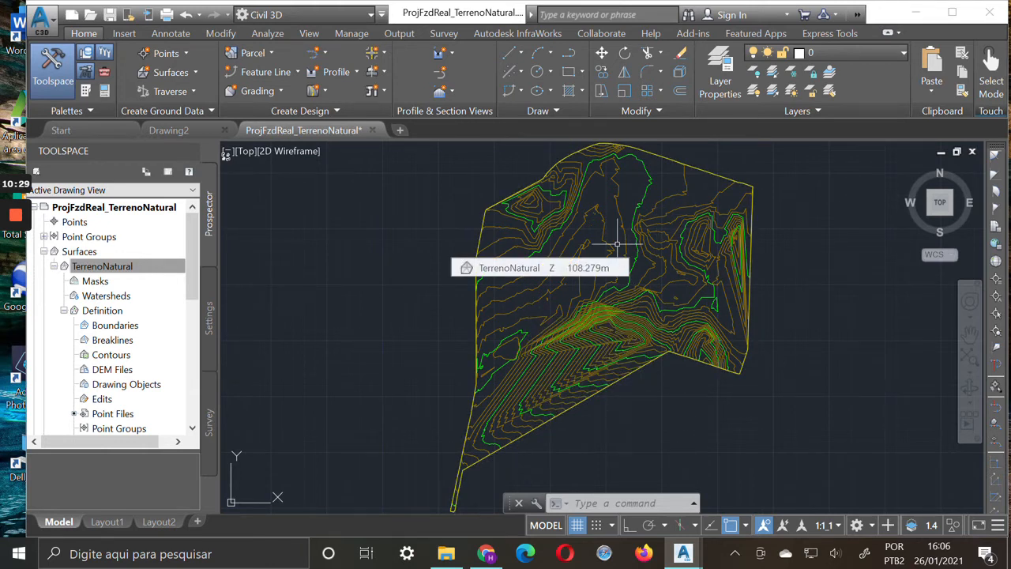
left_click(636, 314)
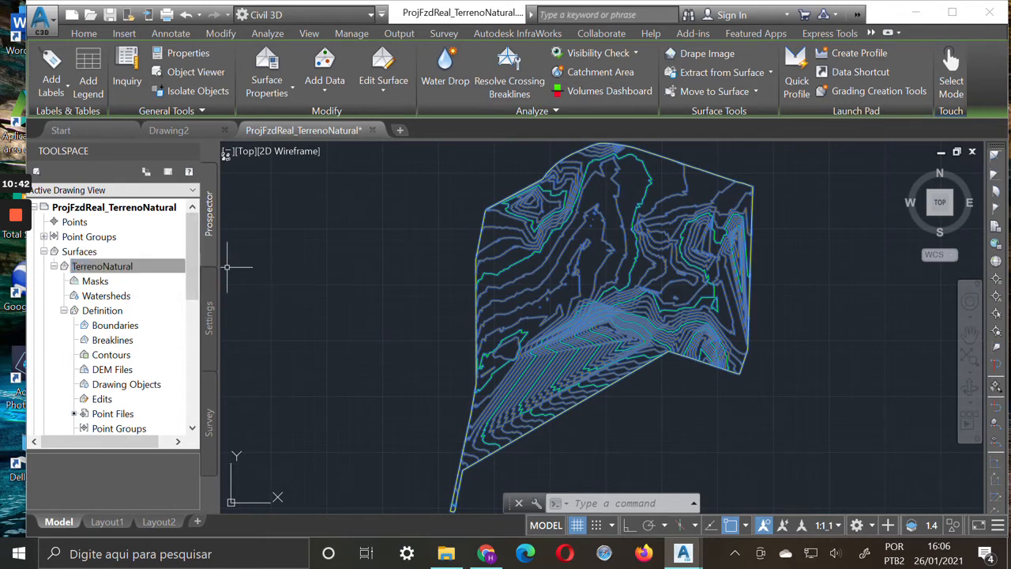
key("Escape")
key("Escape")
Turn on the Points component in the TerrenoNatural surface style's plan display and accept the style
right_click(115, 267)
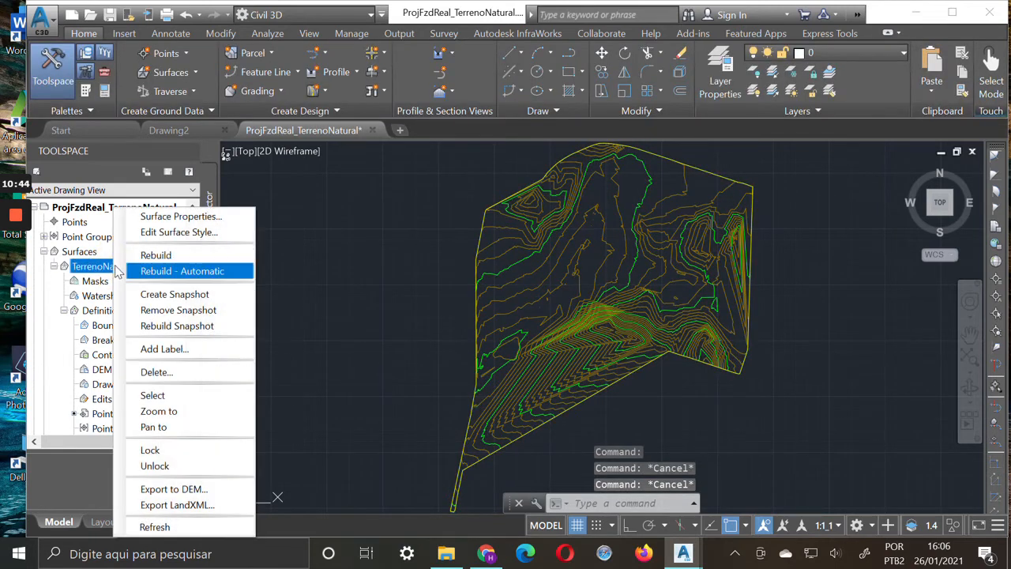
left_click(201, 232)
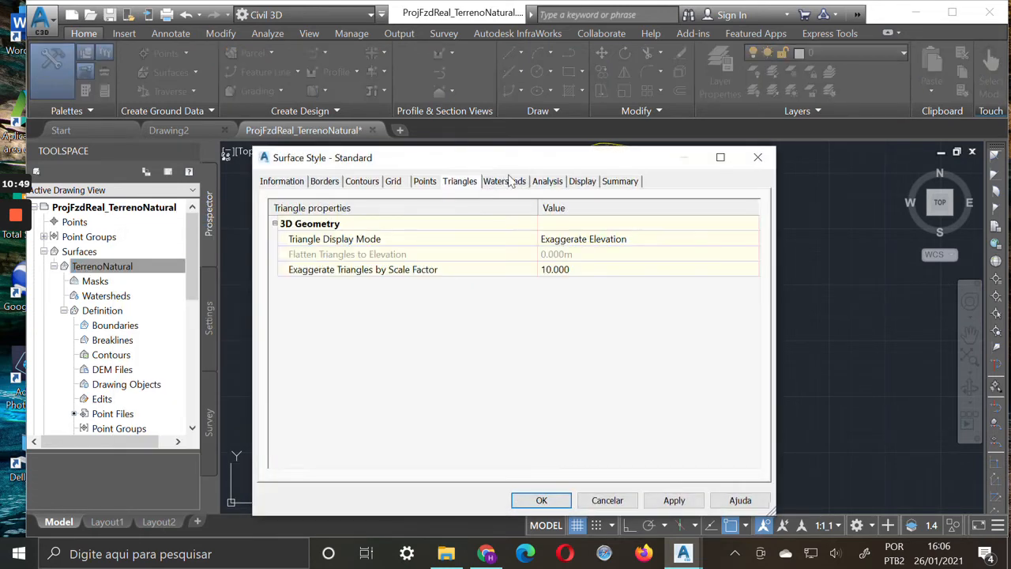
left_click(582, 181)
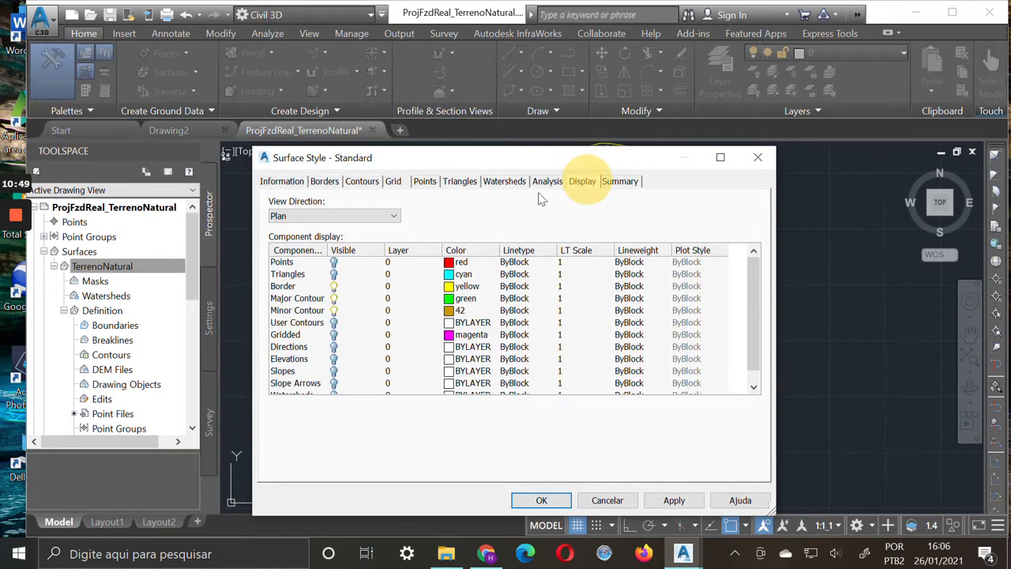
left_click(336, 262)
left_click(676, 500)
left_click(541, 504)
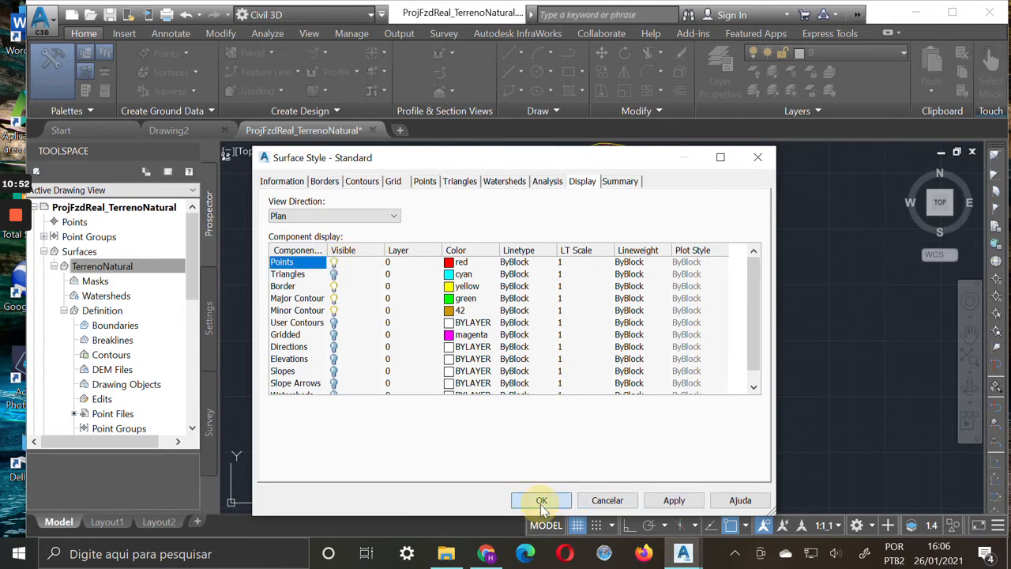
left_click(557, 498)
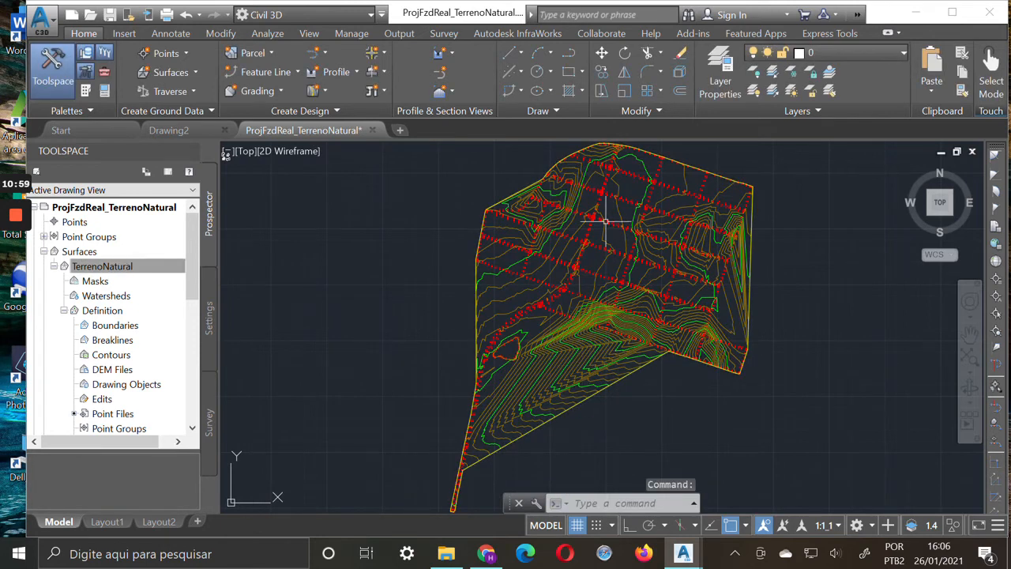
Start Smooth Surface on the TerrenoNatural surface and set the output locations to Random points
left_click(571, 365)
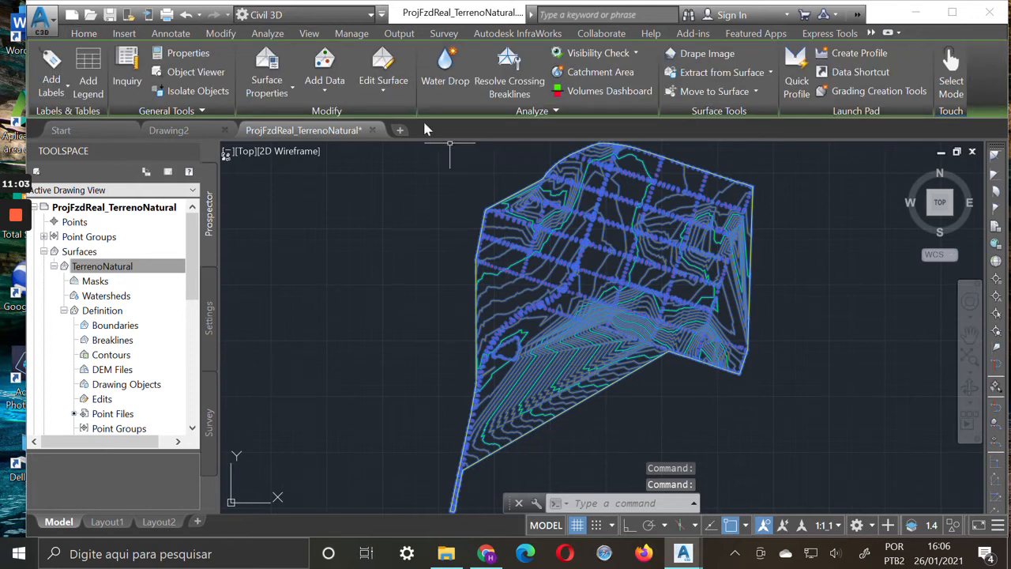
left_click(385, 92)
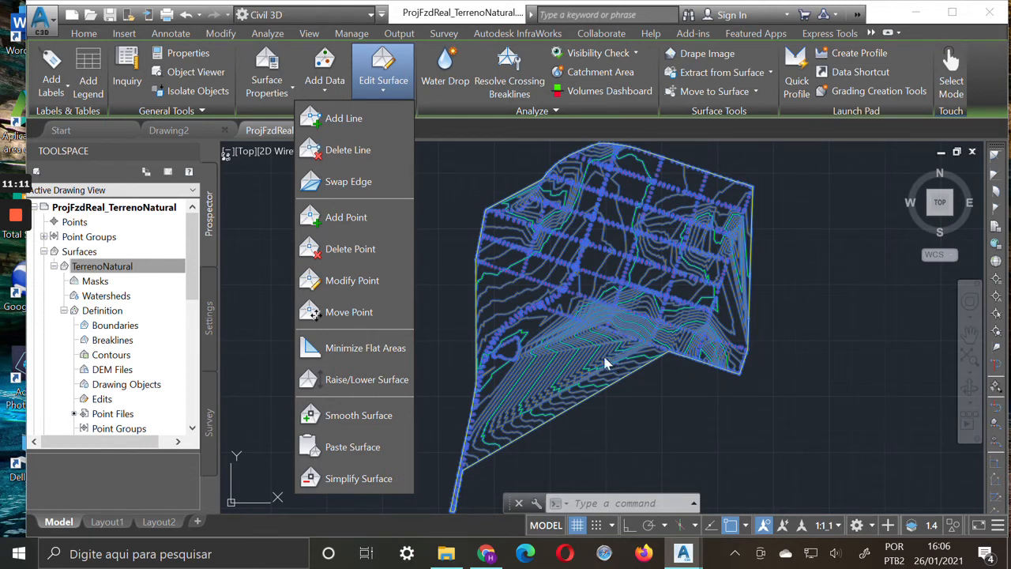
left_click(372, 417)
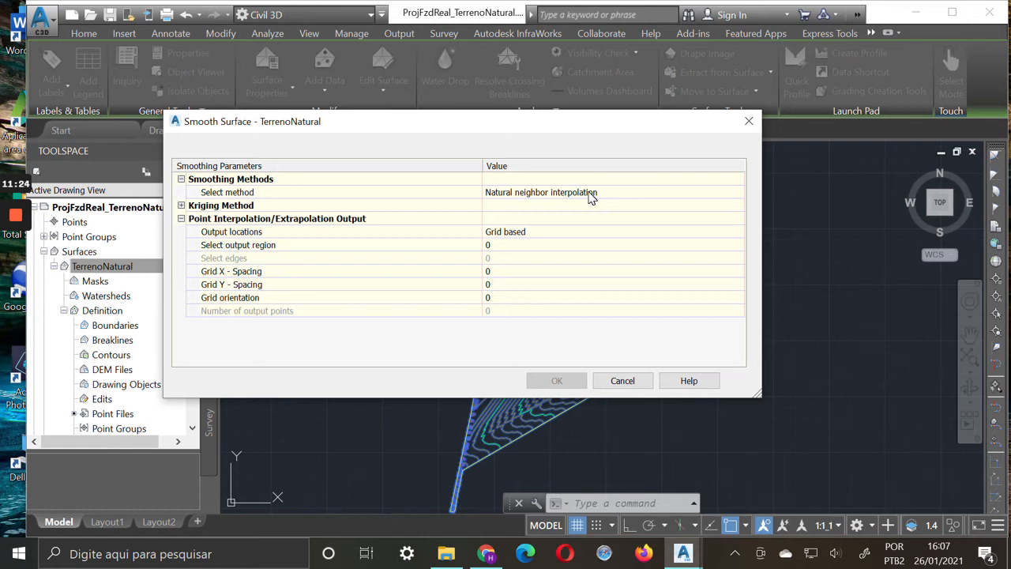
left_click(553, 230)
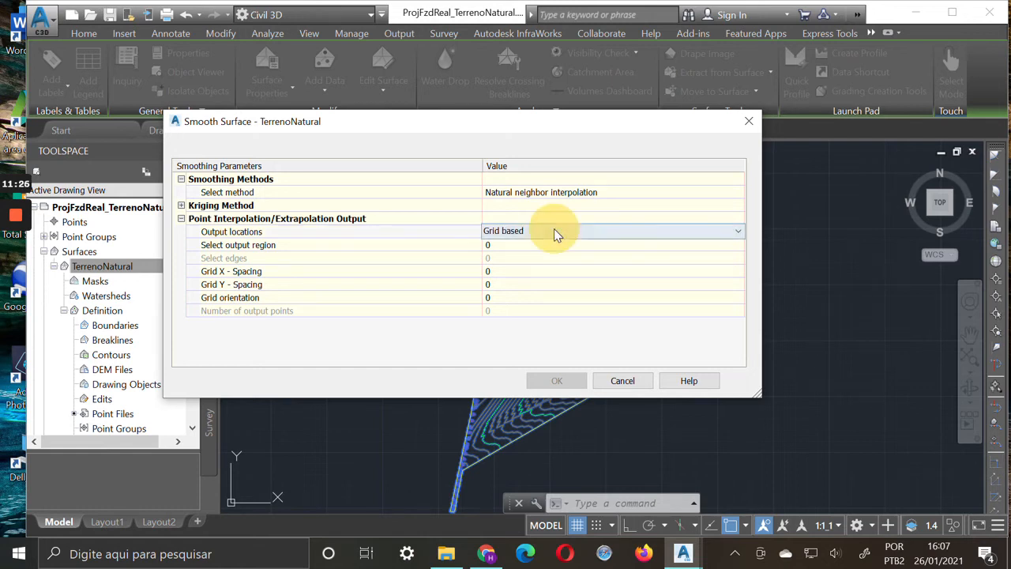
left_click(738, 232)
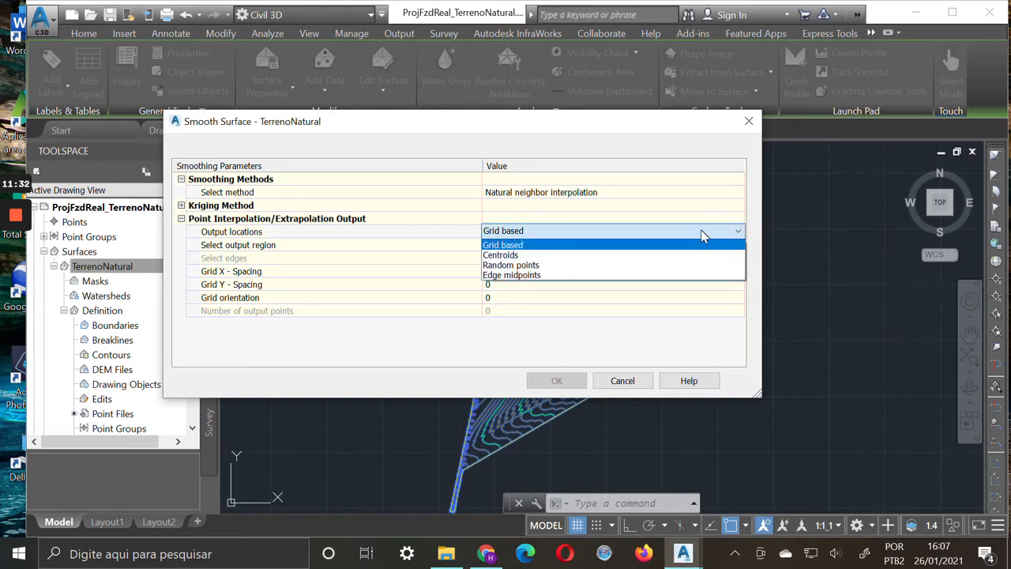
left_click(593, 268)
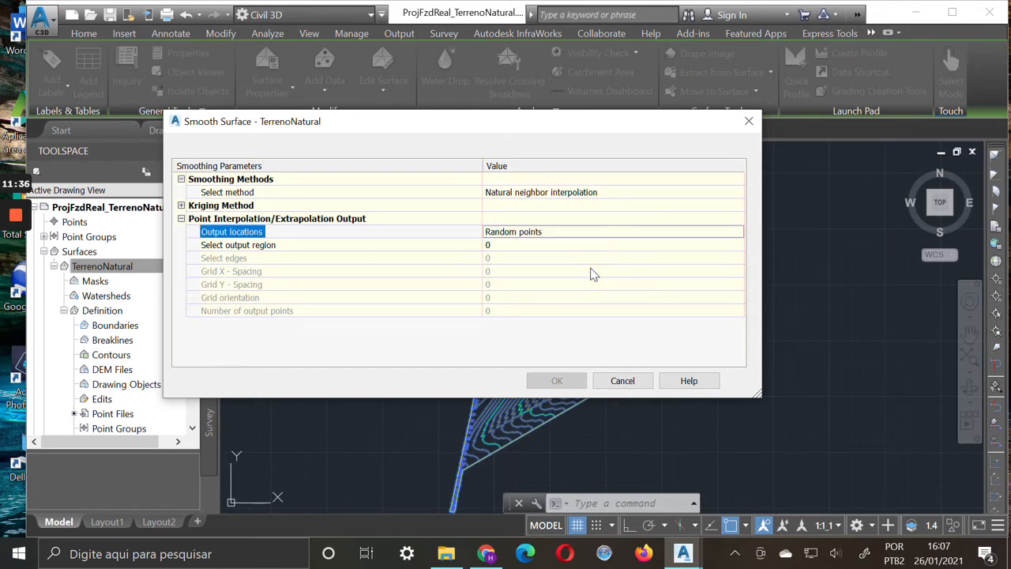
Specify 1000 output points with the whole surface as the output region, and apply the smoothing to TerrenoNatural
left_click(509, 247)
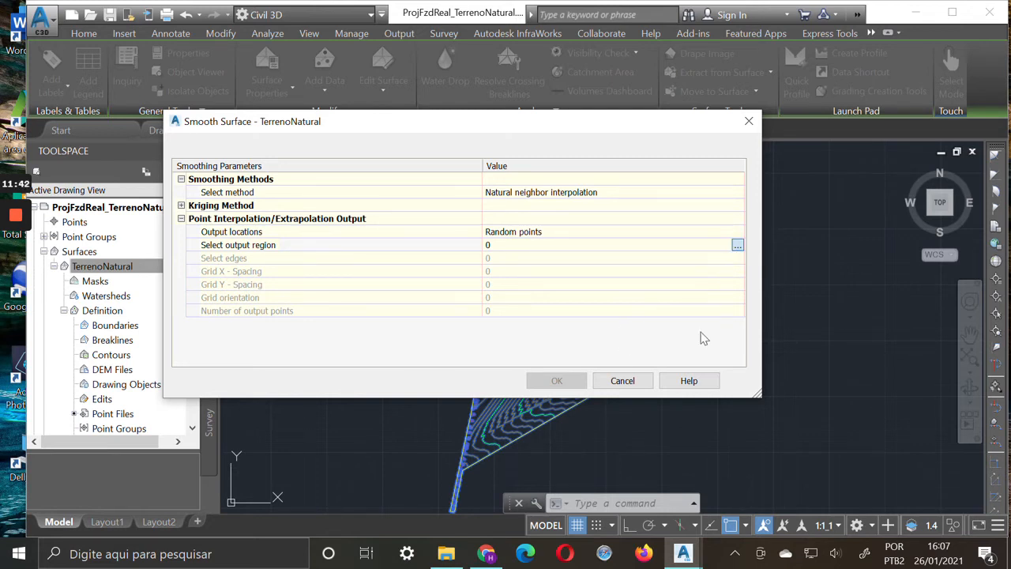
left_click(737, 245)
left_click(675, 323)
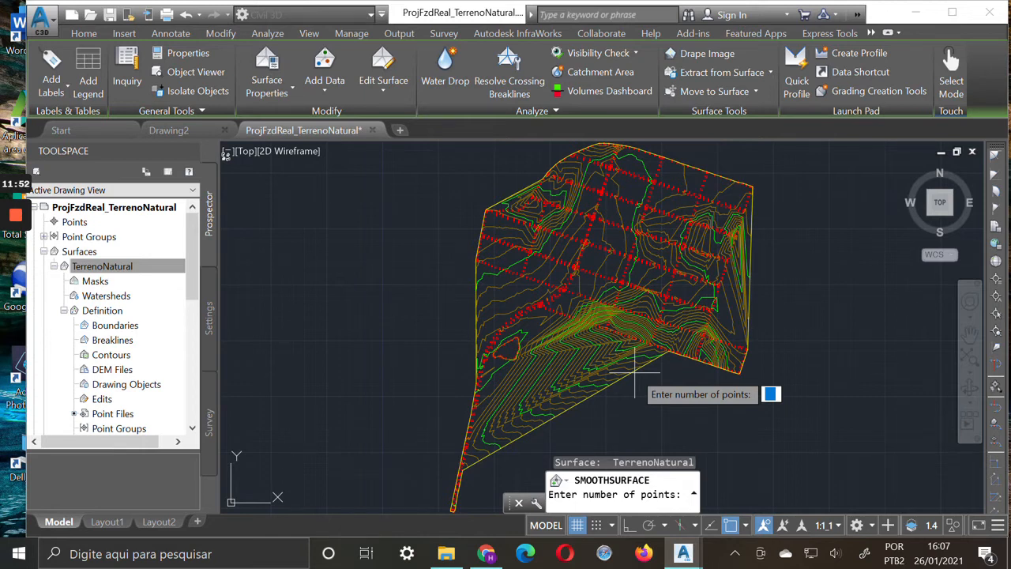
type("1000")
key("Return")
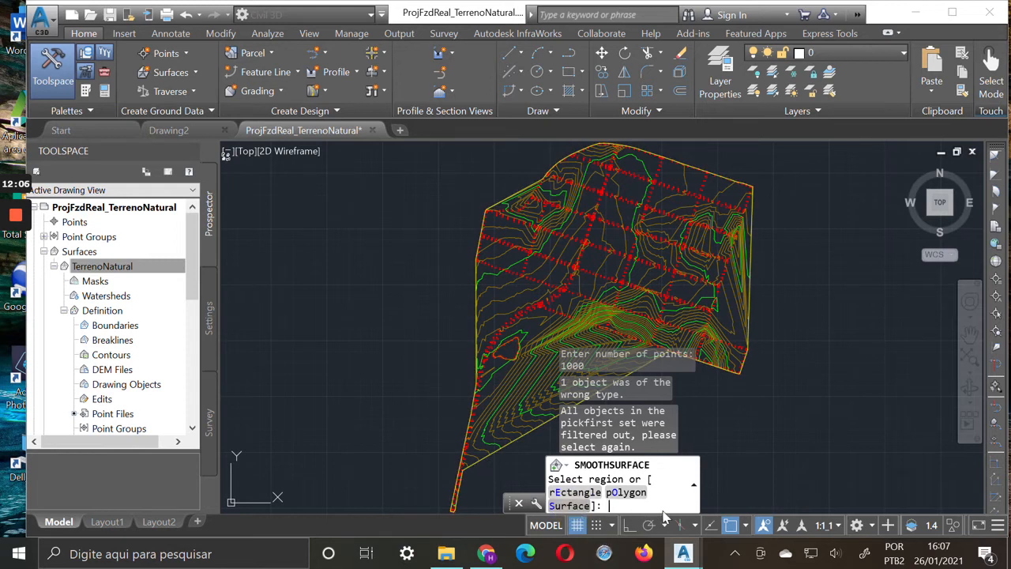
type("S")
key("Return")
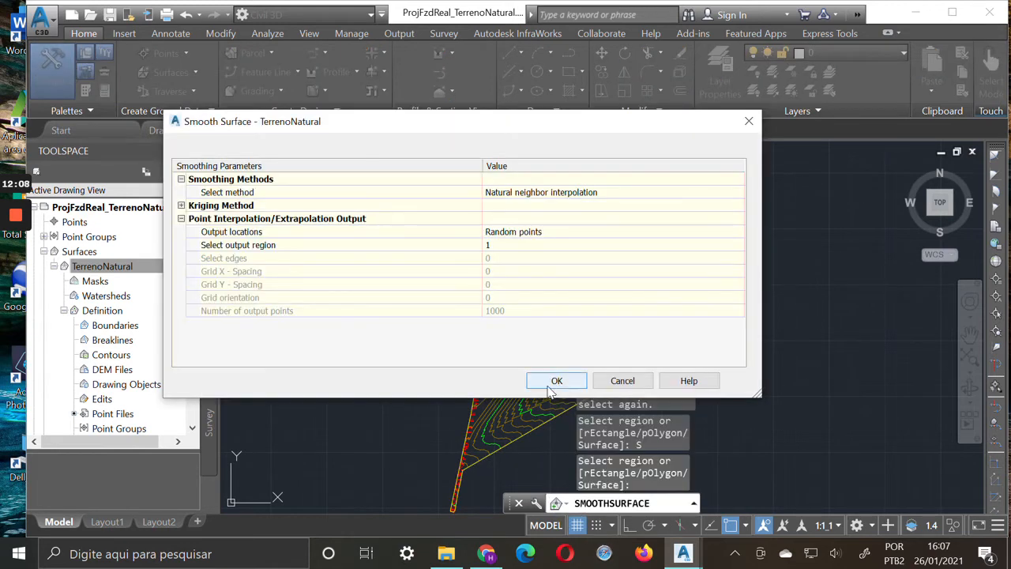
left_click_drag(658, 128, 432, 261)
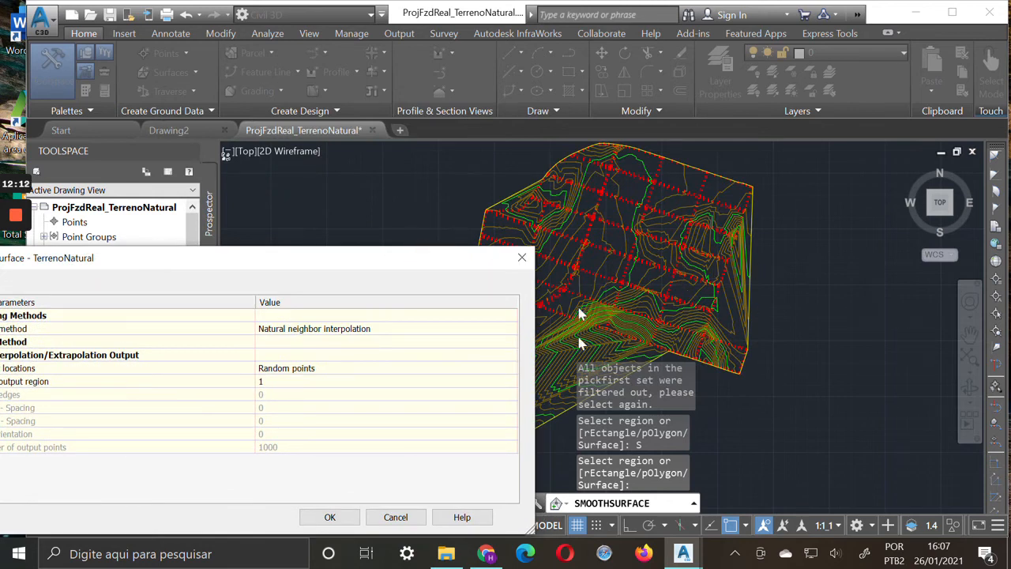
left_click(331, 518)
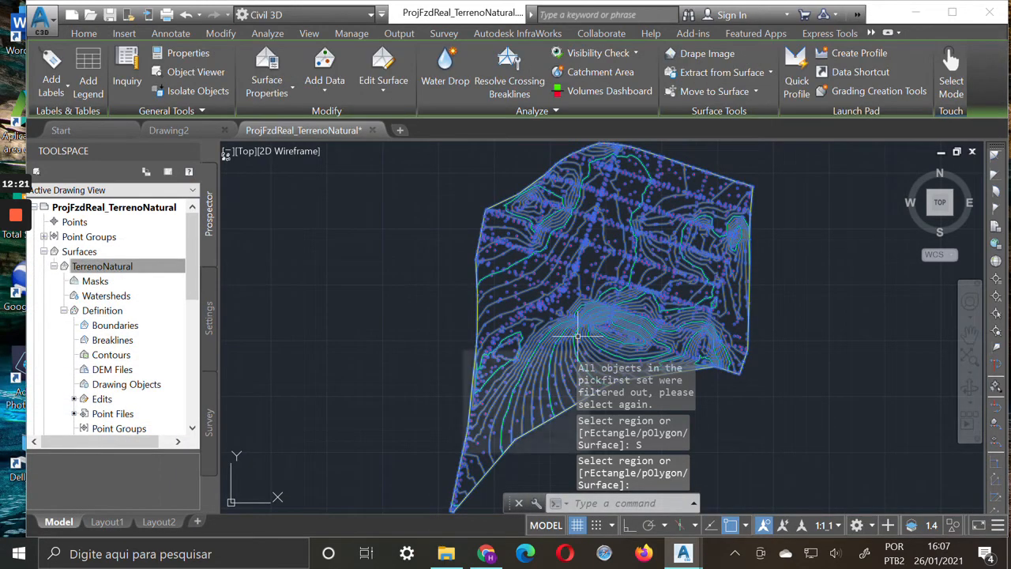
Open the smoothed TerrenoNatural surface in the Object Viewer and orbit it from the top to an oblique shaded view
key("Escape")
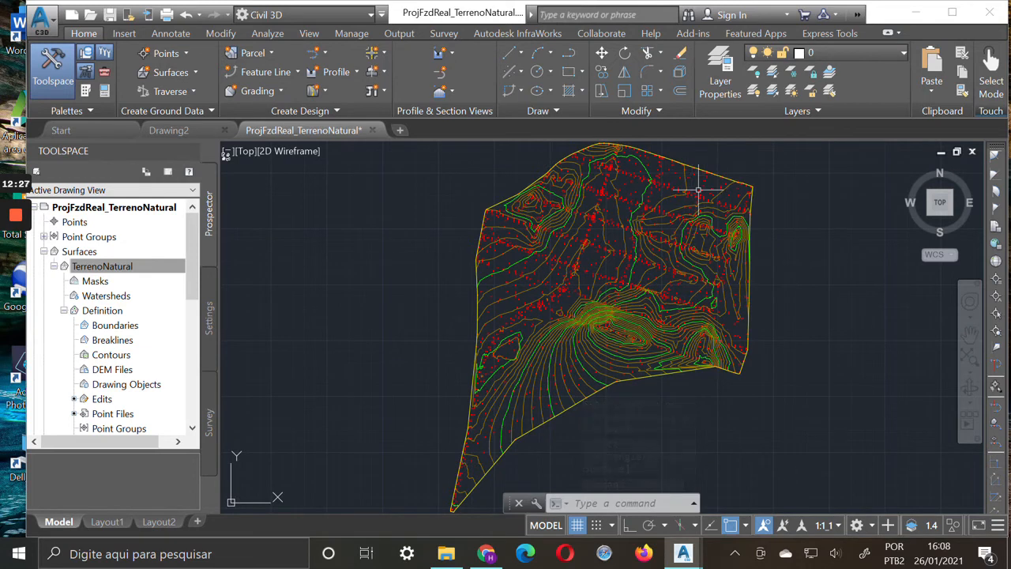
mouse_move(700, 213)
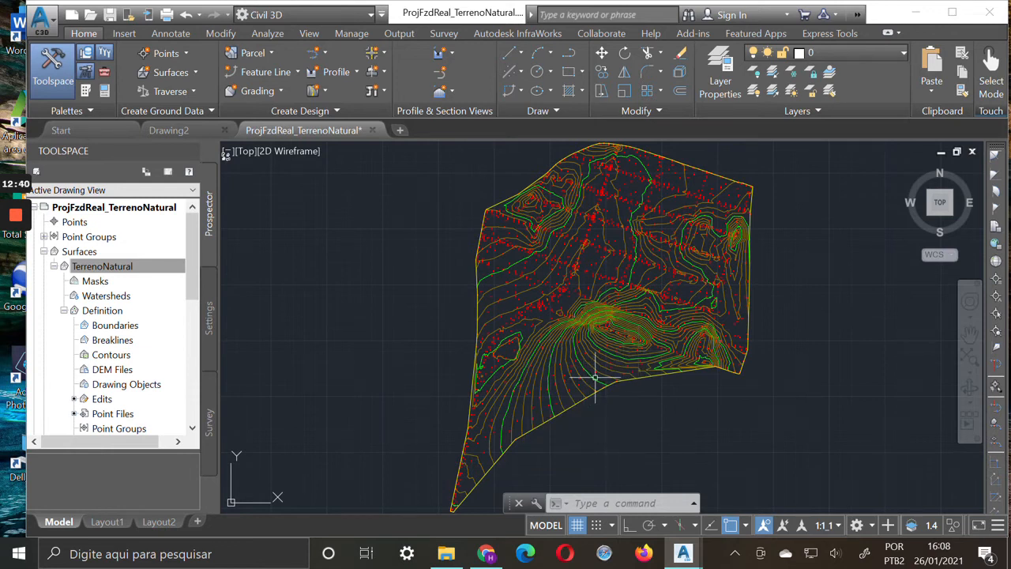
left_click(595, 378)
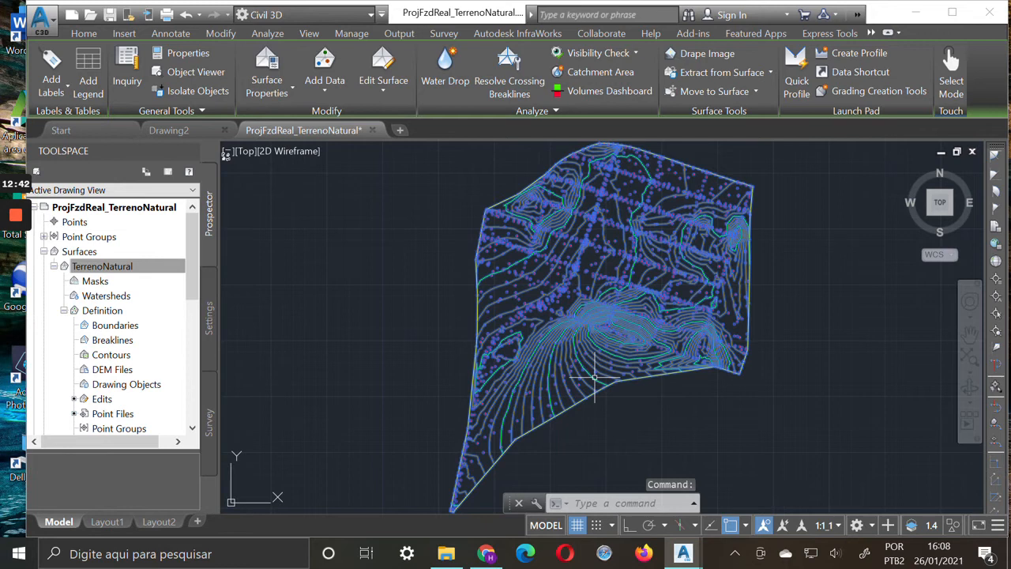
right_click(594, 379)
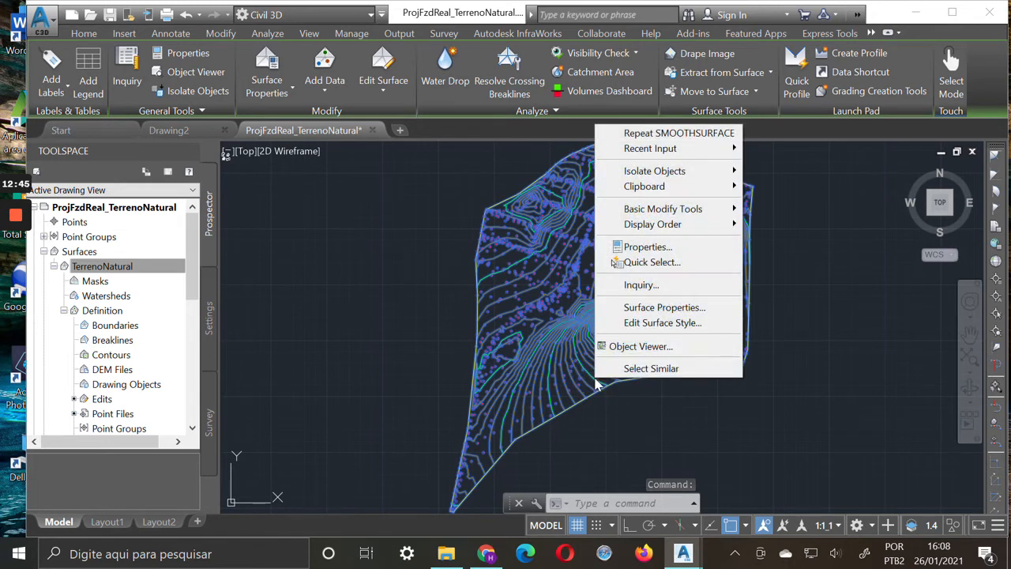
left_click(639, 346)
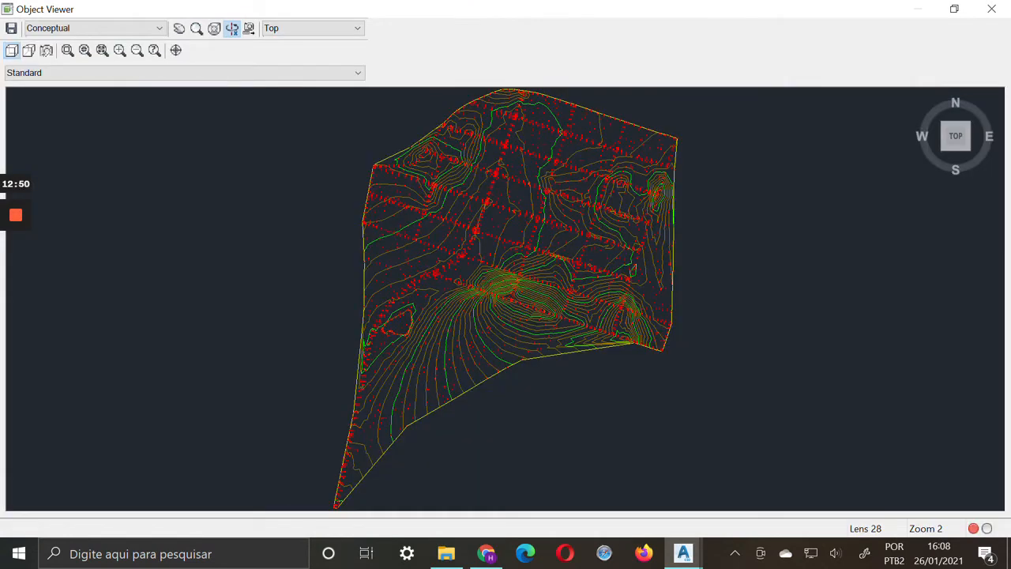
mouse_move(949, 154)
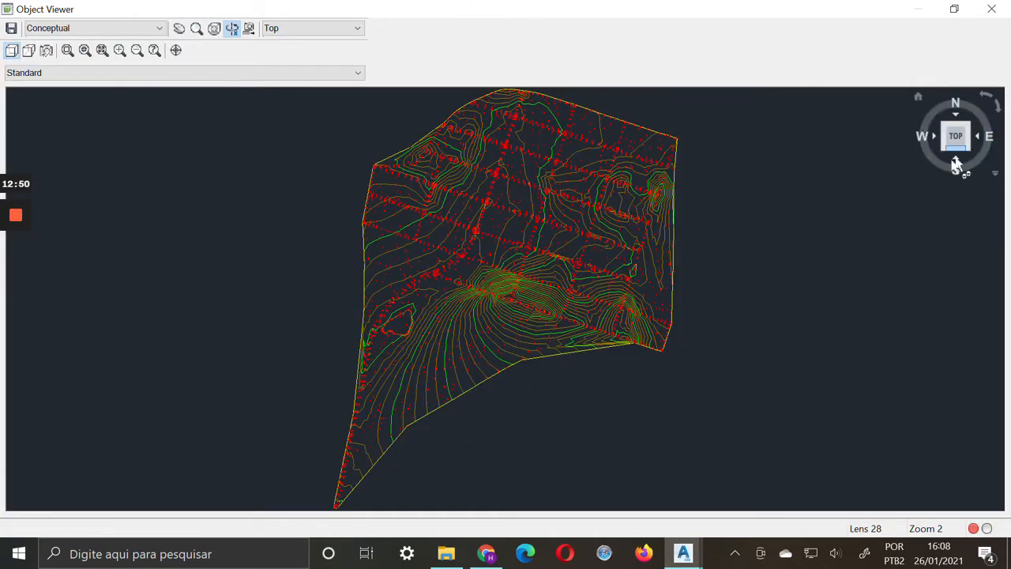
left_click(949, 154)
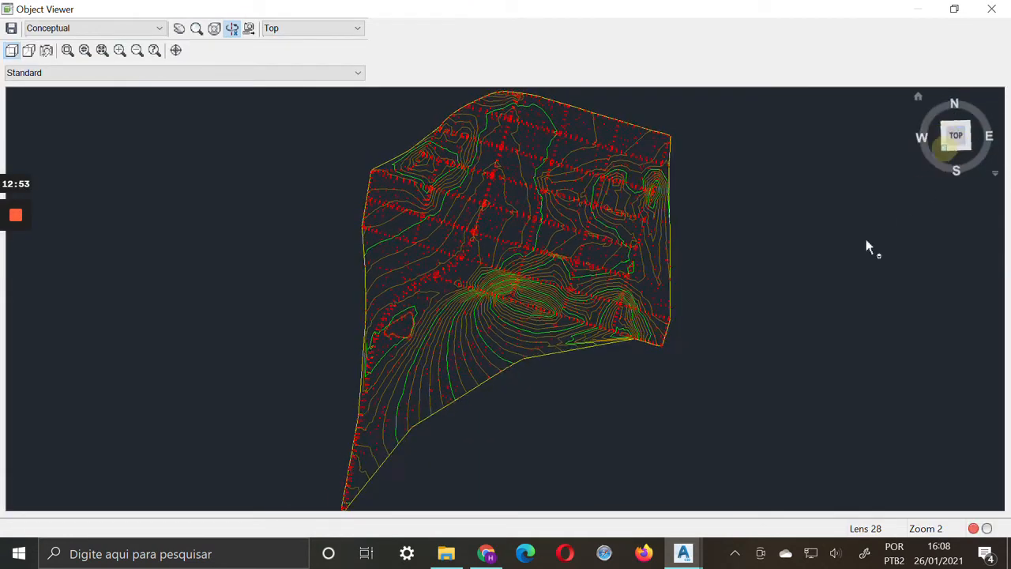
mouse_move(573, 158)
left_mouse_down()
mouse_move(555, 190)
mouse_move(557, 146)
left_mouse_up()
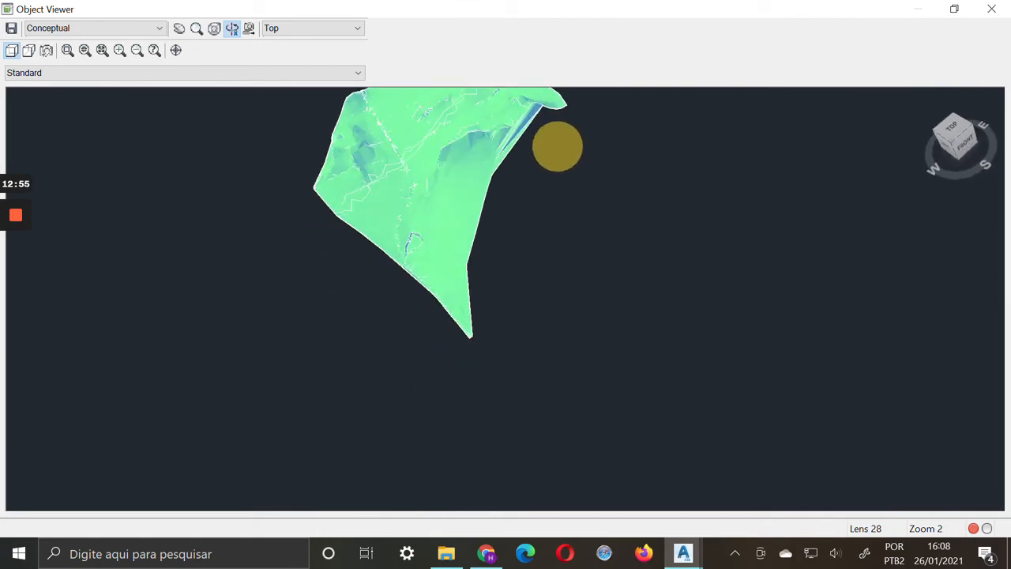
Recentre the surface in the Object Viewer, examine its relief from the front, and close the viewer
left_click(179, 33)
left_click_drag(402, 160, 630, 216)
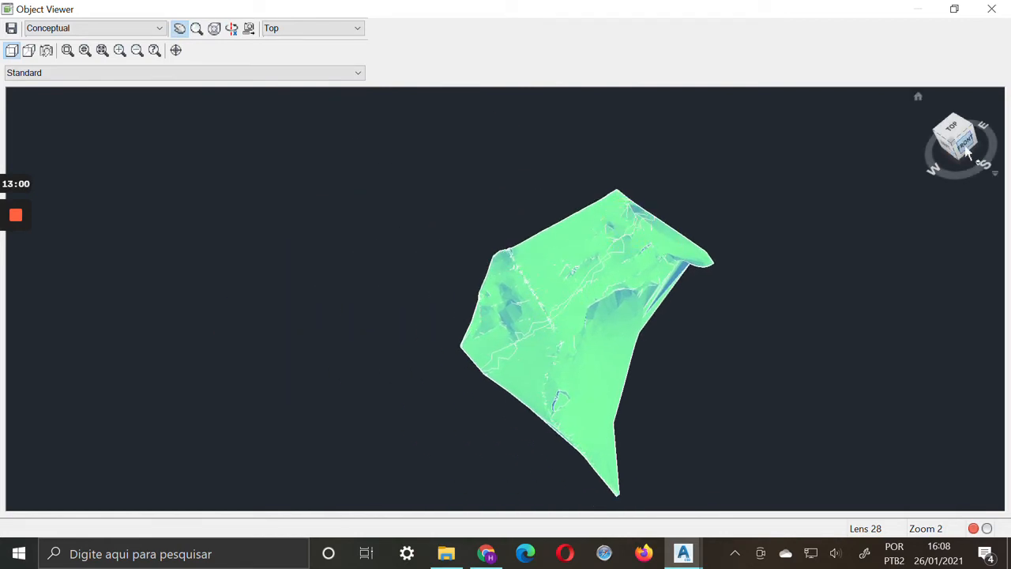
left_click(965, 164)
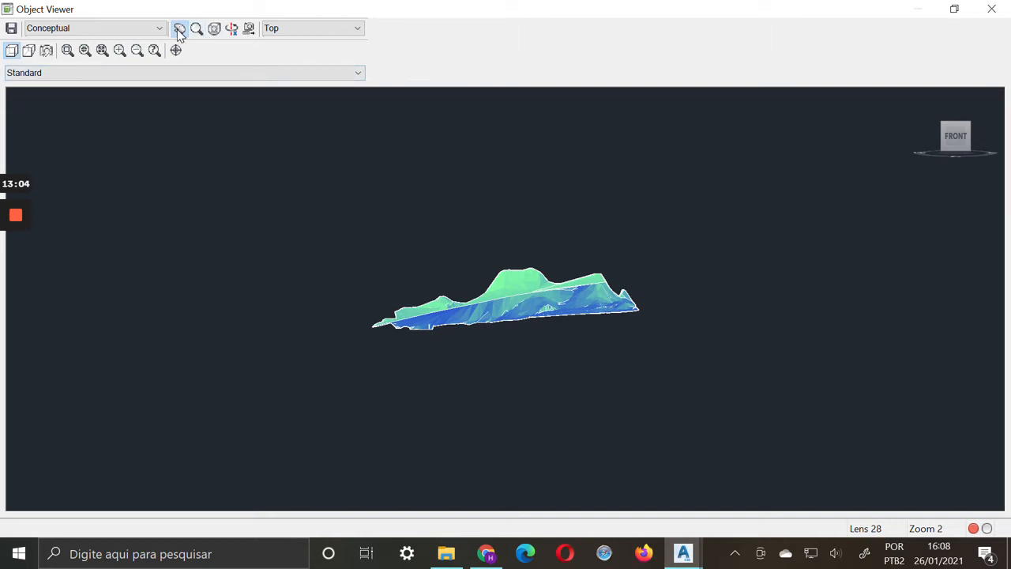
mouse_move(552, 268)
left_mouse_down()
mouse_move(553, 323)
mouse_move(553, 259)
left_mouse_up()
key("Escape")
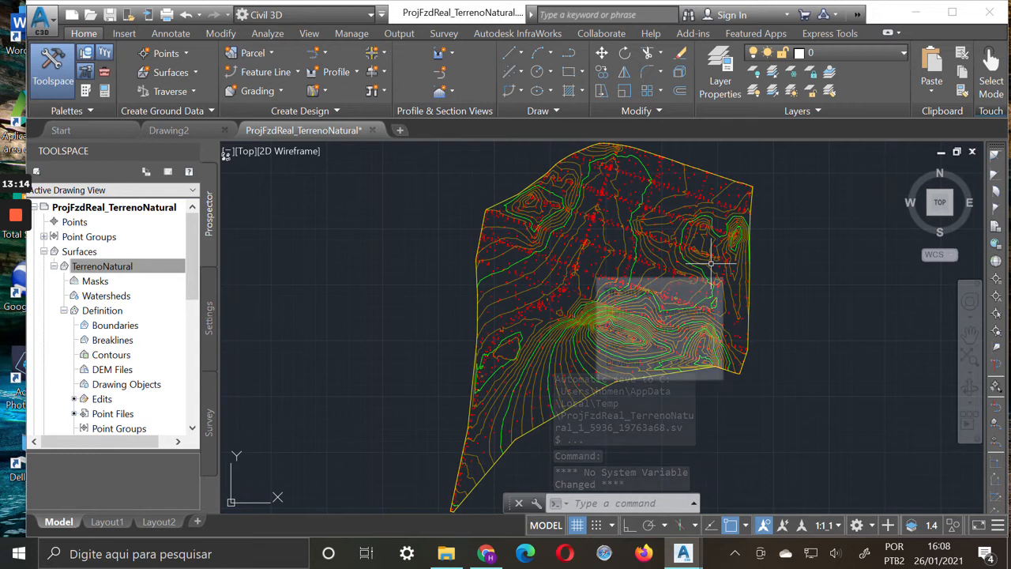
mouse_move(714, 265)
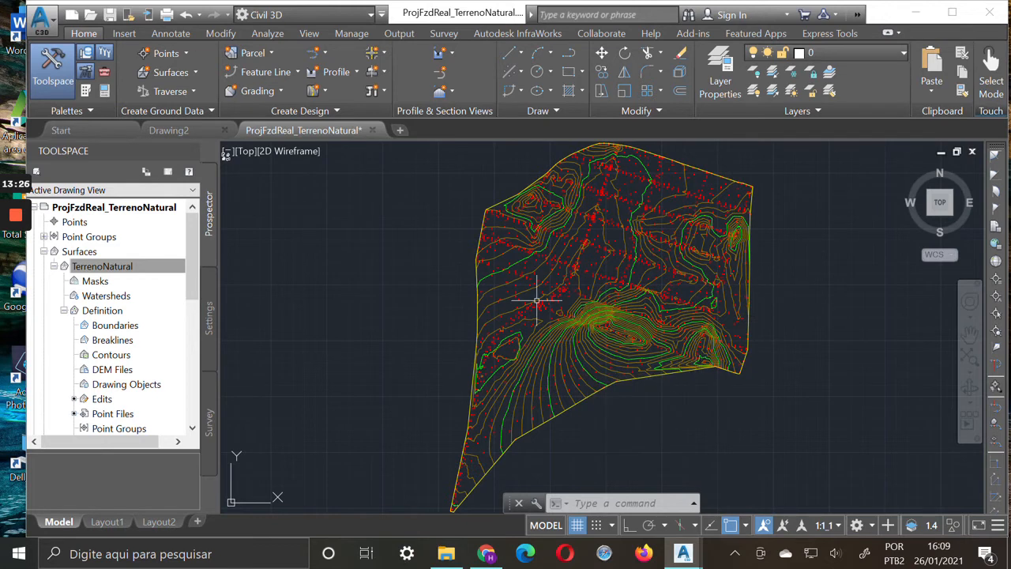
Turn on Triangles and turn off Minor Contour in the TerrenoNatural style's plan display, keeping Points, Border and Major Contour on, and accept the style
left_click(118, 268)
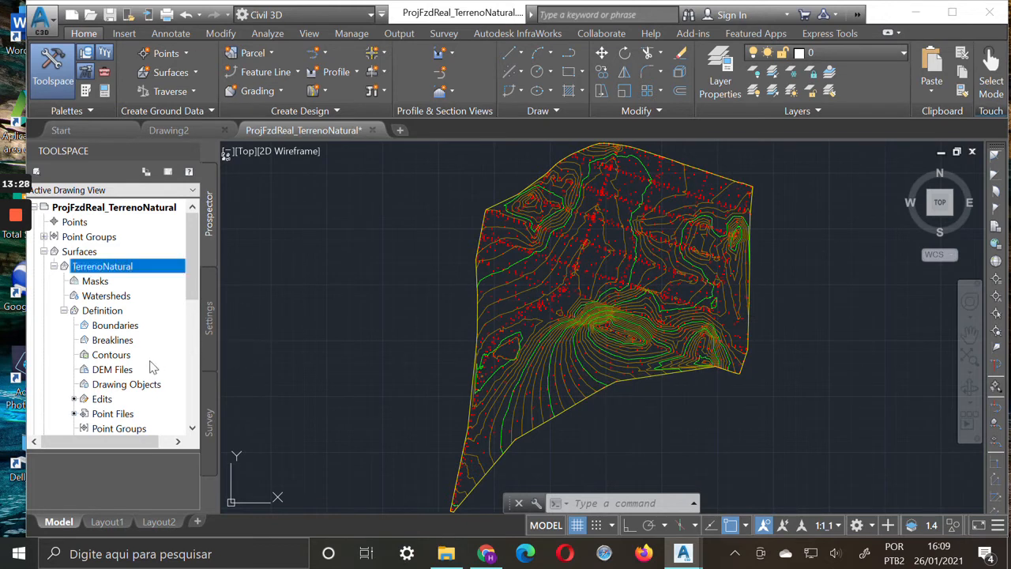
right_click(120, 271)
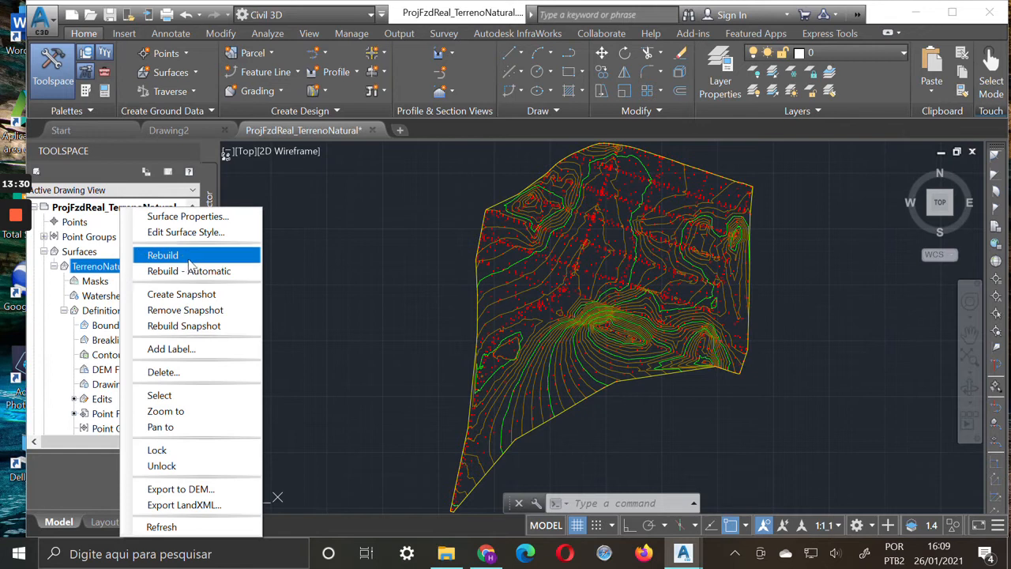
left_click(210, 231)
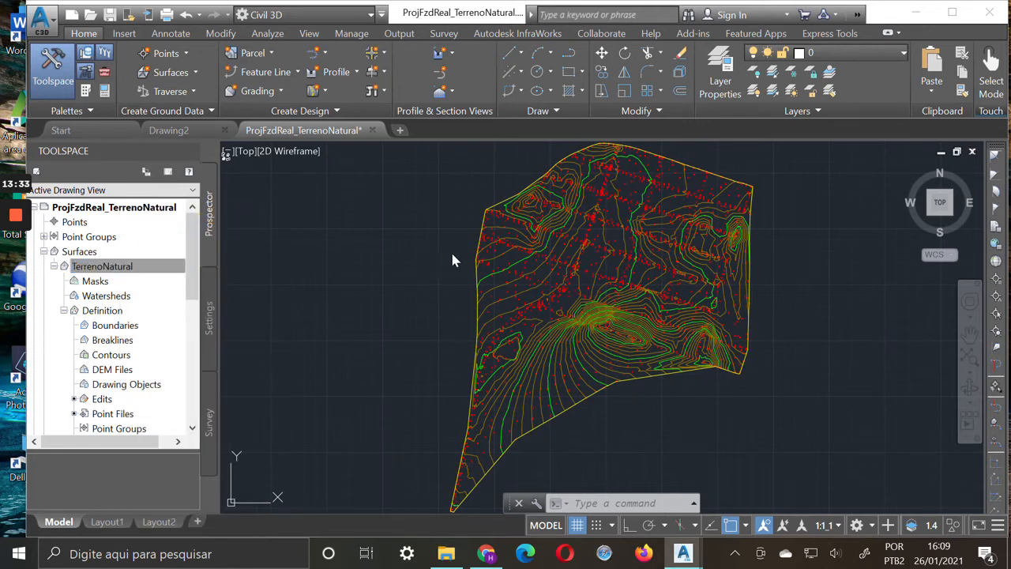
left_click(333, 287)
left_click(334, 299)
left_click(333, 311)
left_click(333, 274)
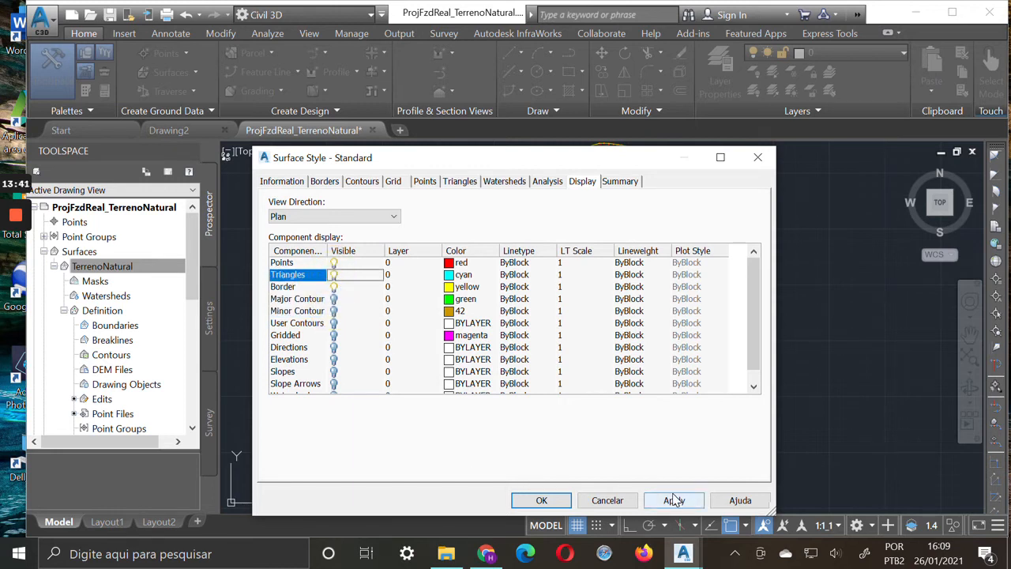
left_click(333, 298)
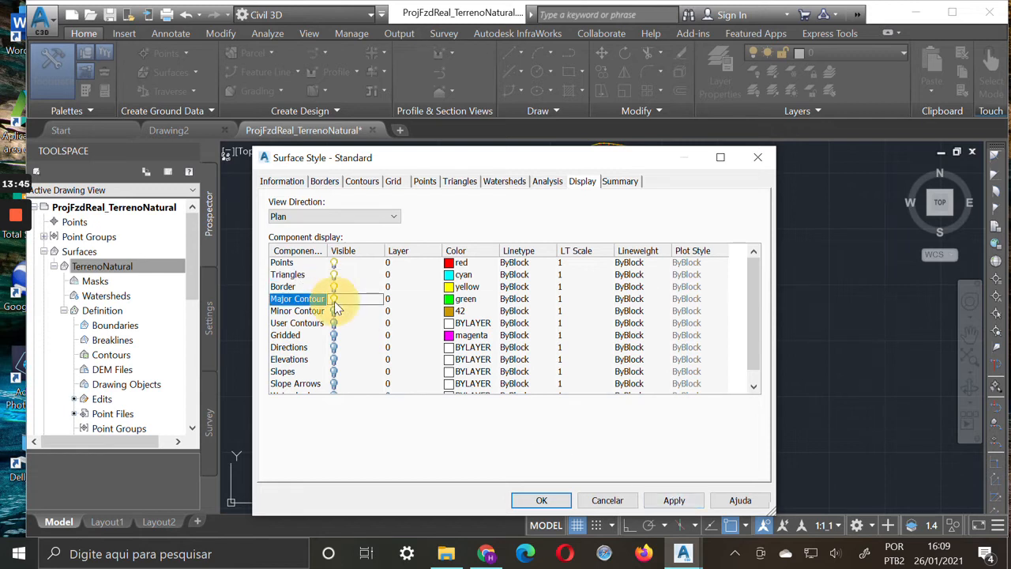
left_click(671, 502)
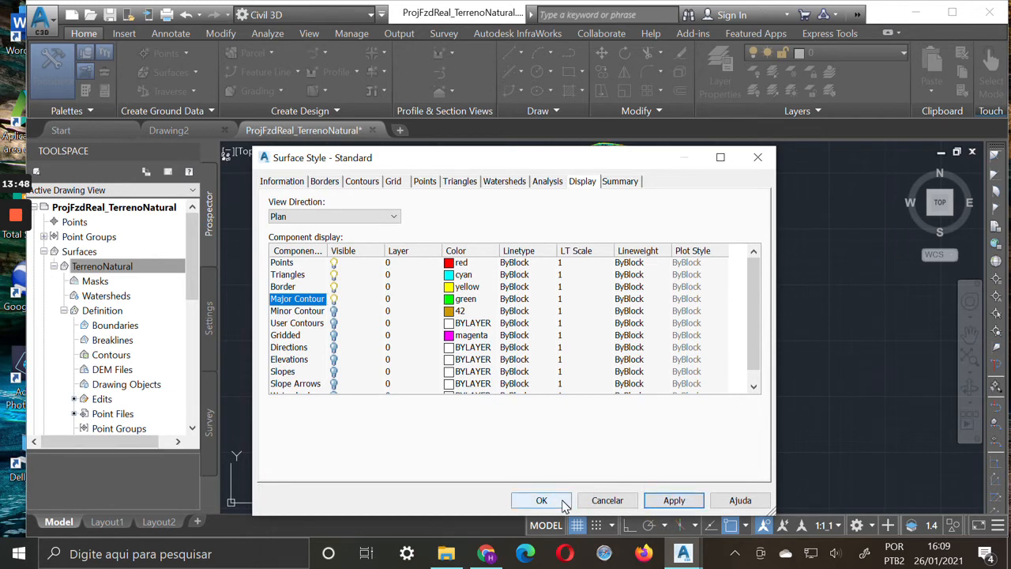
left_click(564, 503)
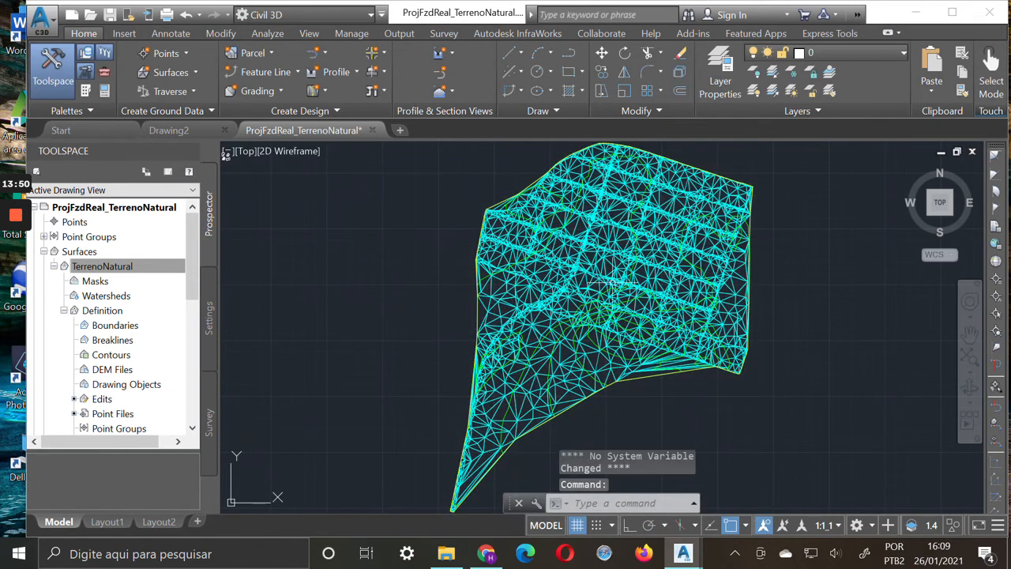
Examine the triangle mesh around the road points up close and list the edits in the TerrenoNatural surface definition
scroll(598, 307, "up", 3)
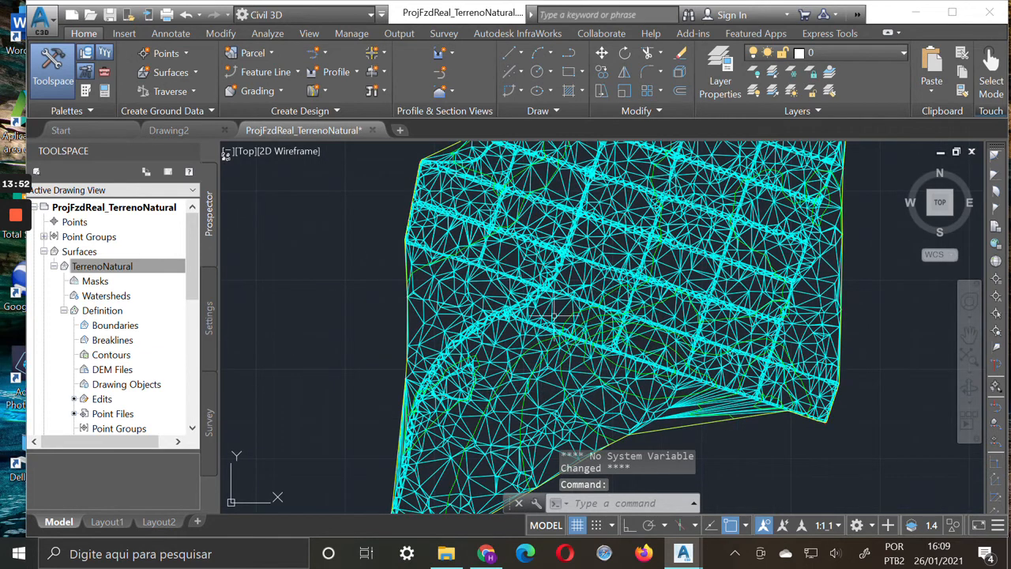
scroll(558, 331, "up", 5)
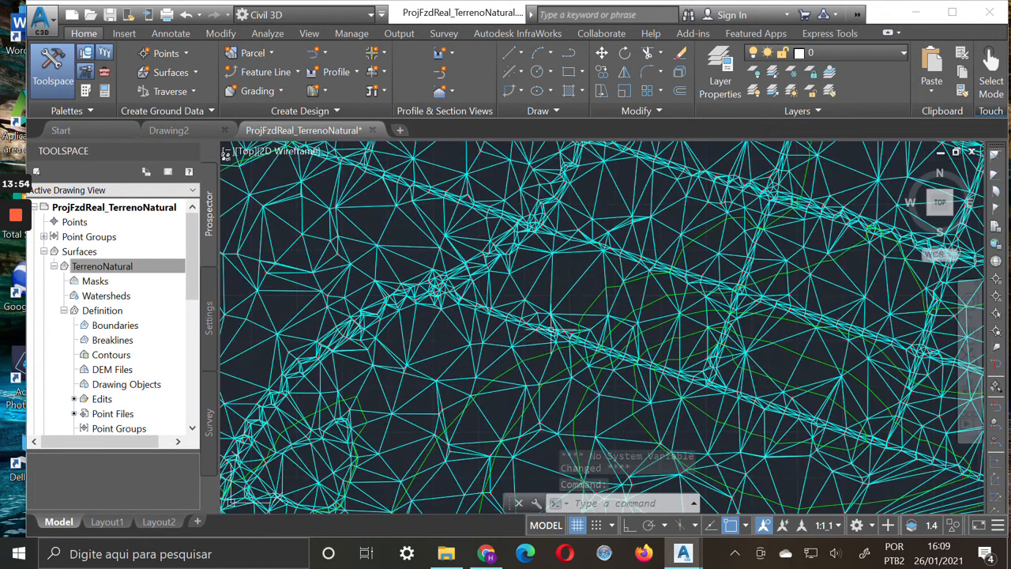
scroll(495, 311, "up", 3)
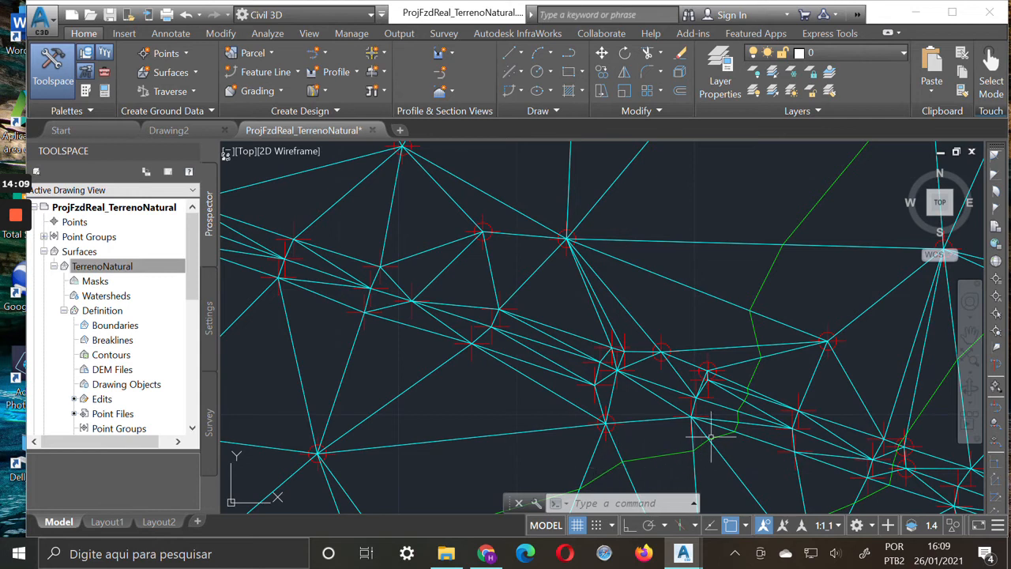
scroll(545, 237, "up", 2)
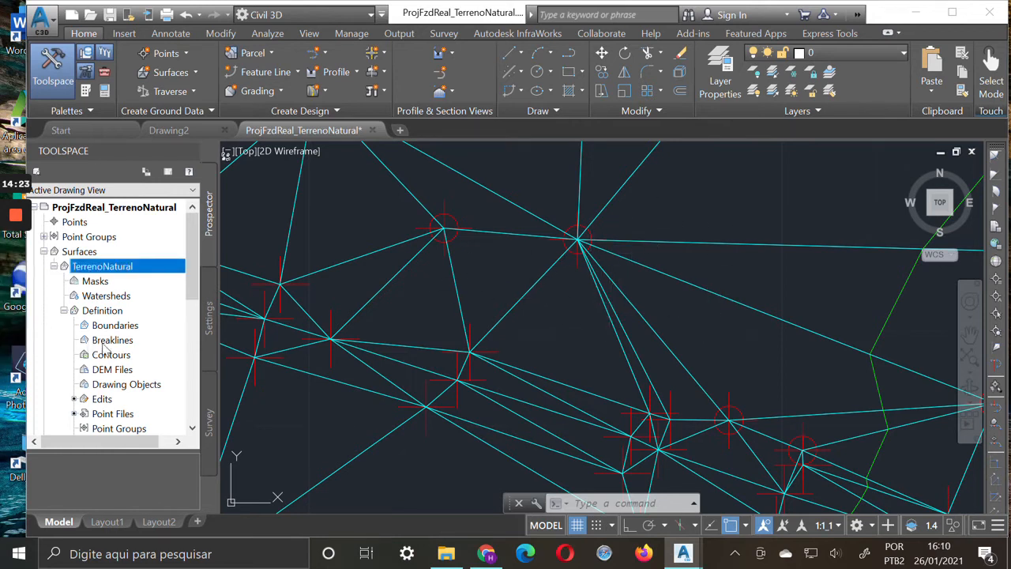
left_click(111, 401)
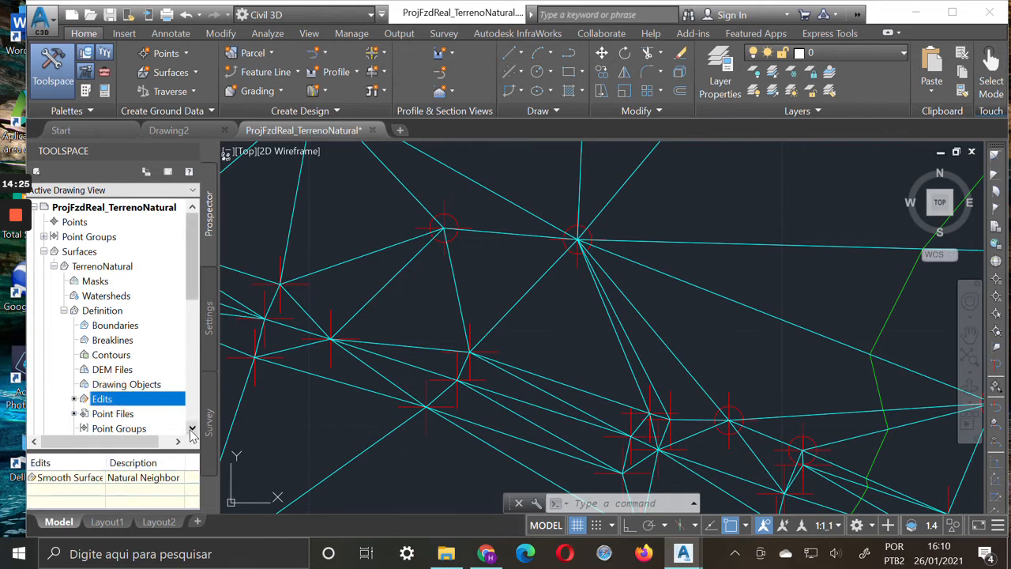
scroll(154, 323, "down", 2)
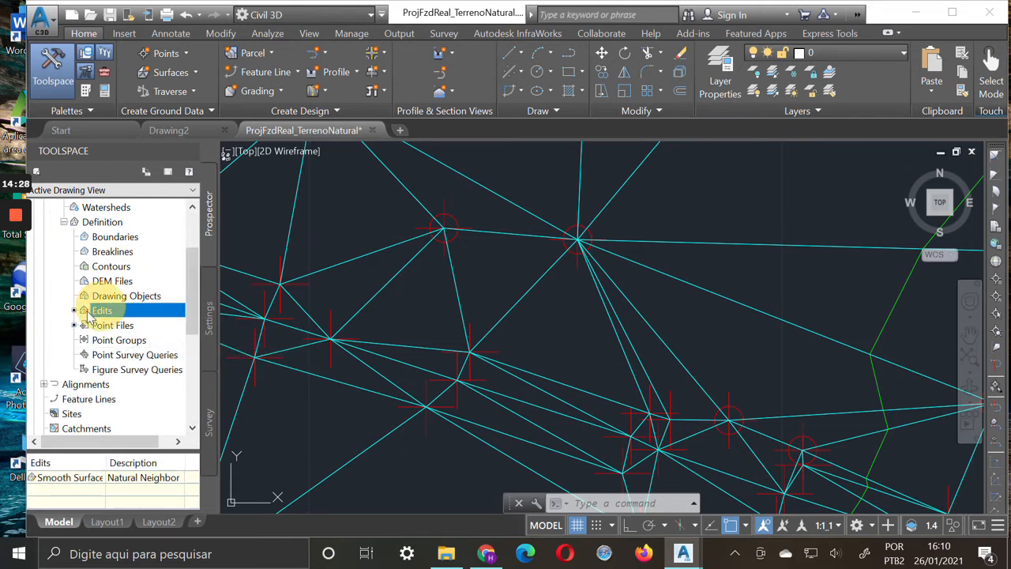
Add a point at elevation 107 to the TerrenoNatural surface in the open area between the two dense road strips
right_click(115, 316)
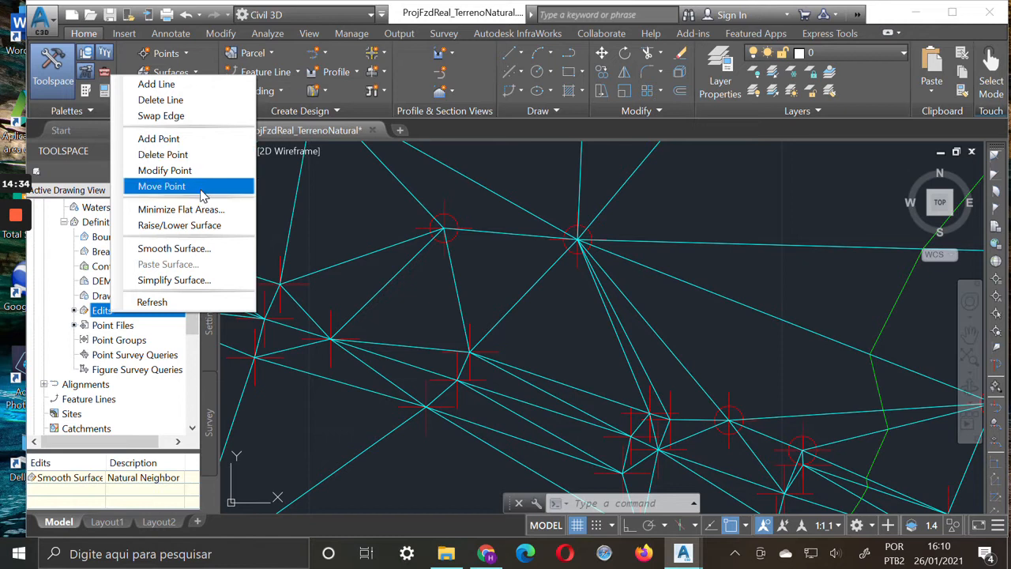
left_click(198, 142)
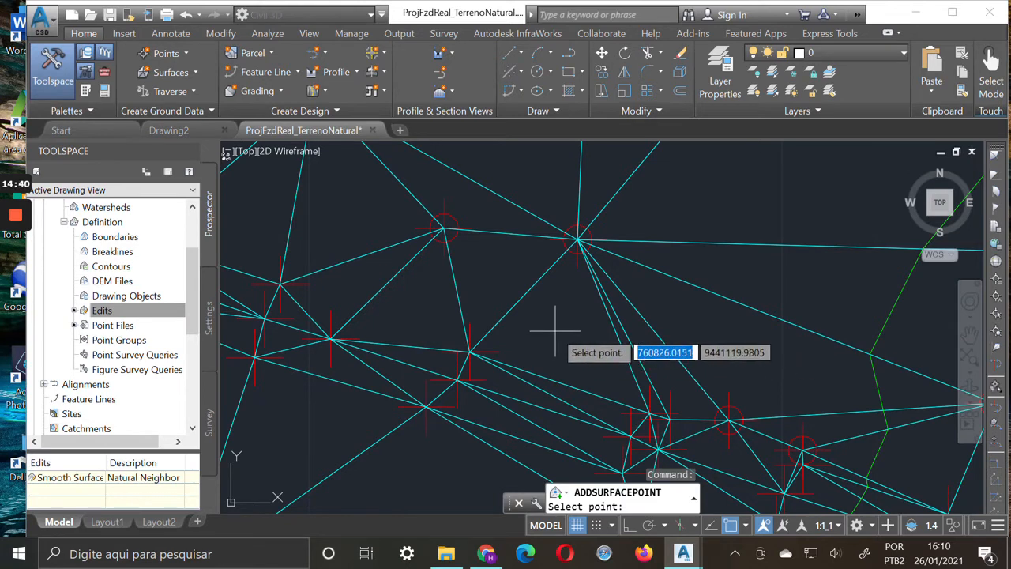
scroll(556, 330, "down", 3)
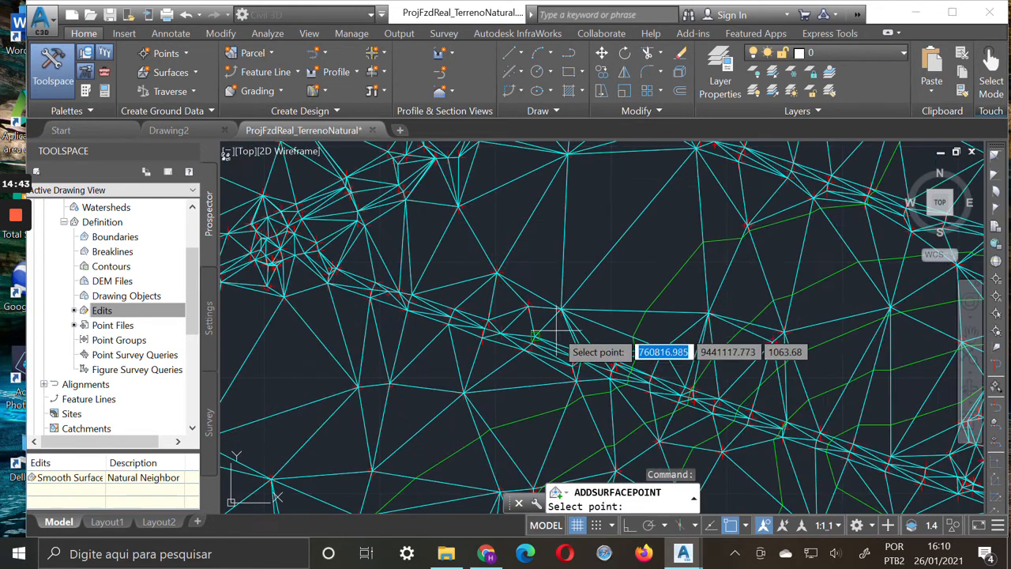
left_click(607, 196)
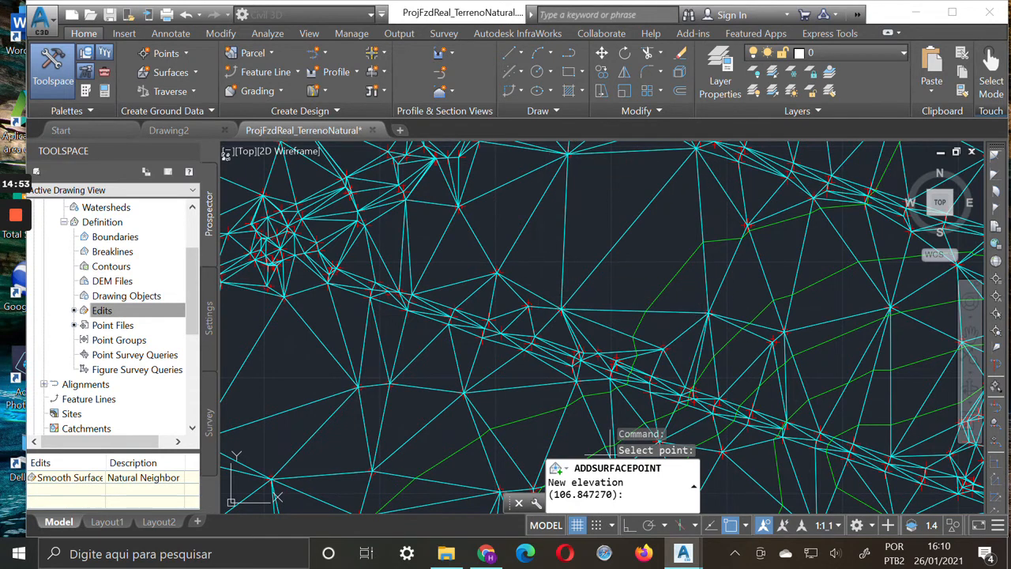
left_click(636, 491)
type("107")
key("Return")
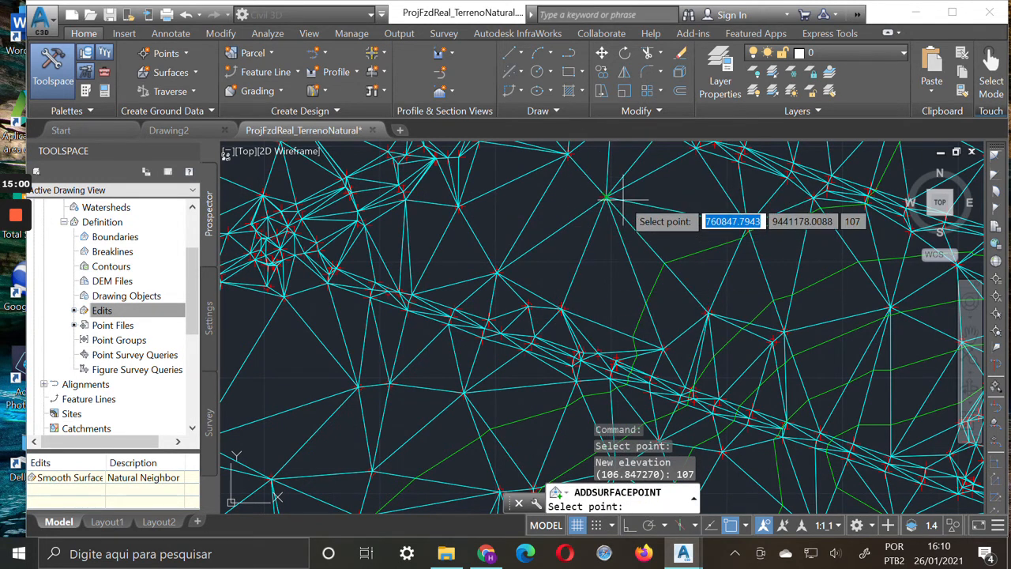
Delete the added surface point in the open area between the two dense road strips
right_click(114, 312)
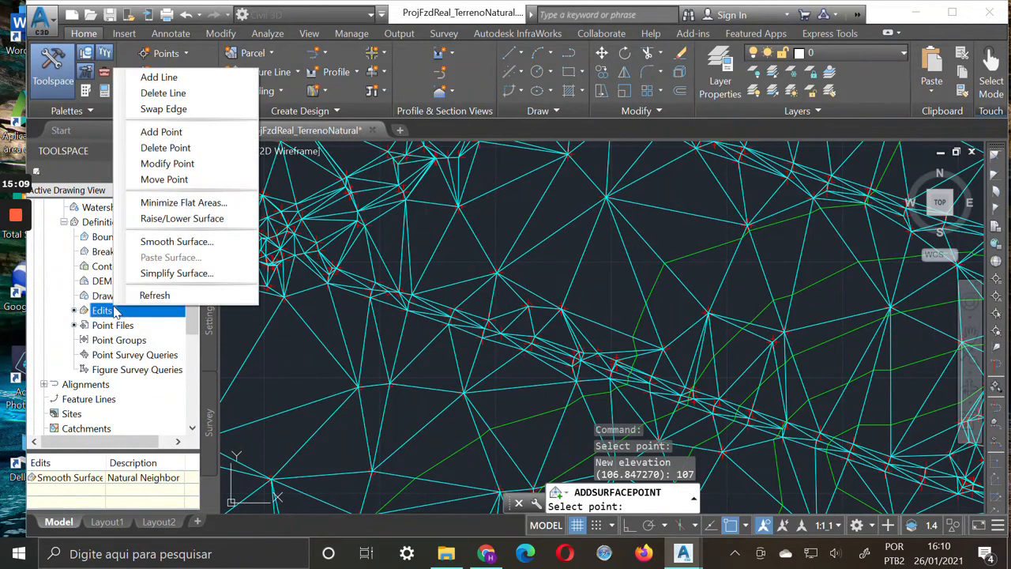
left_click(188, 93)
right_click(128, 313)
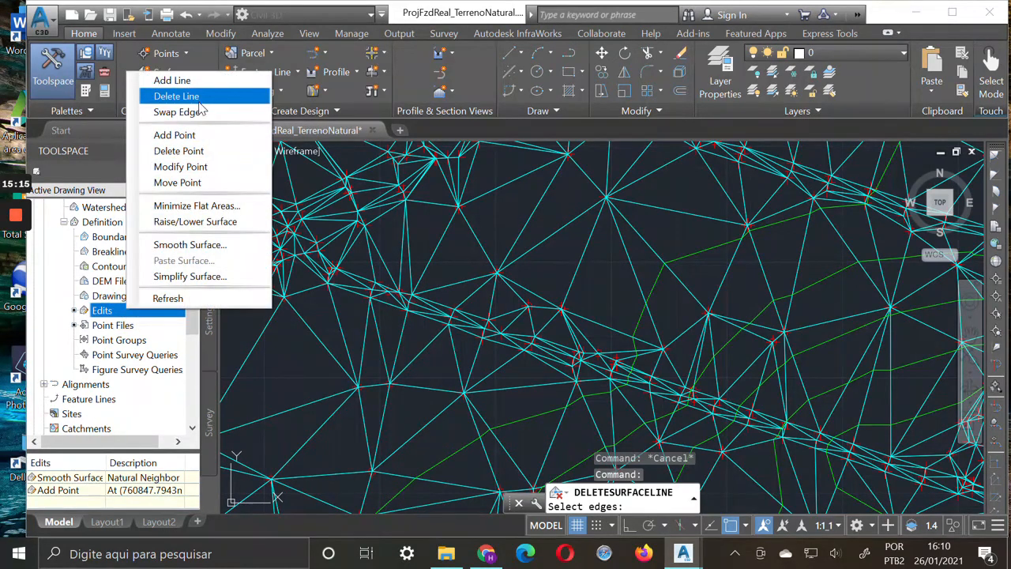
left_click(178, 150)
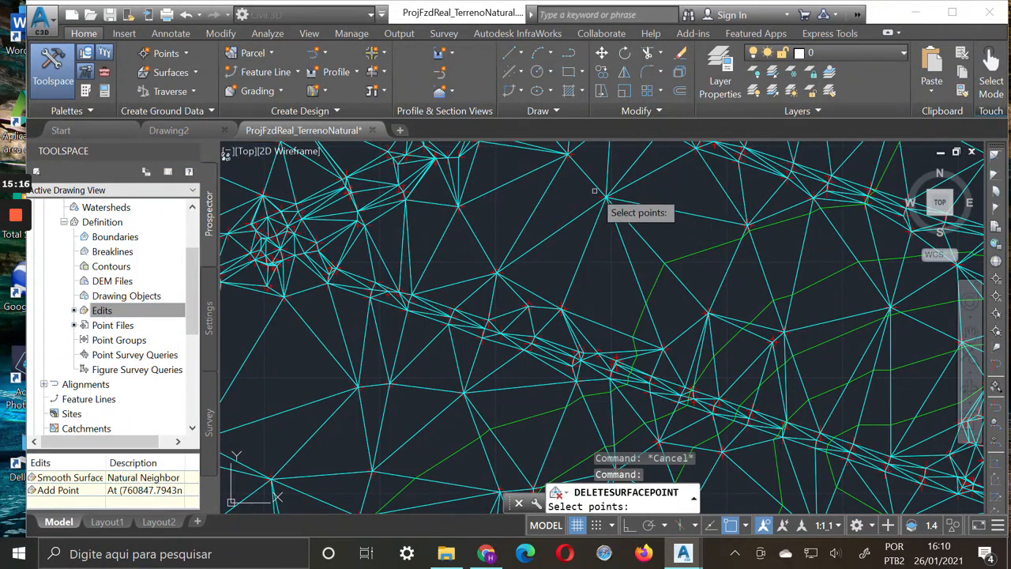
mouse_move(581, 180)
left_mouse_down()
mouse_move(636, 226)
mouse_move(637, 242)
mouse_move(660, 179)
left_mouse_up()
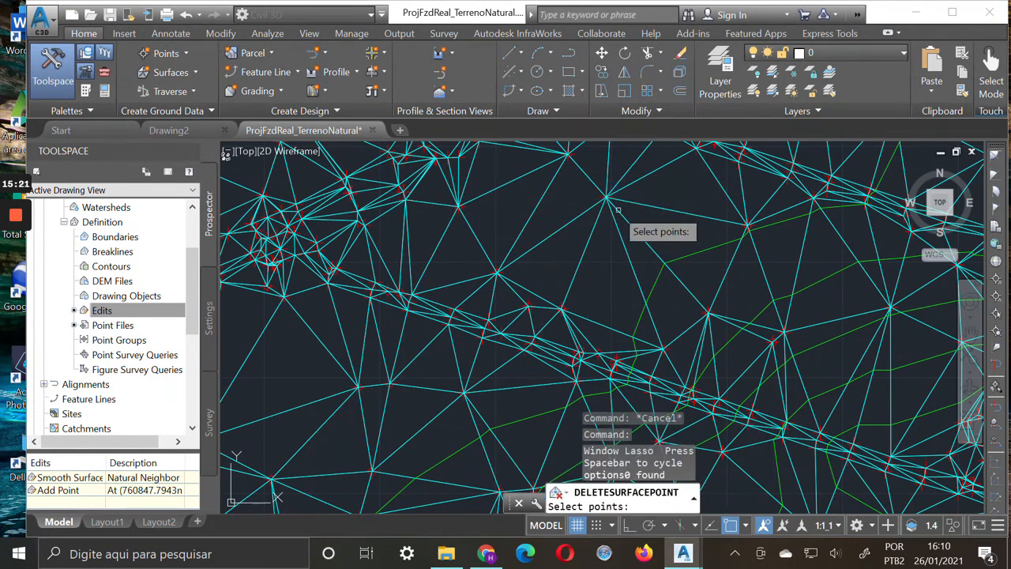
left_click(601, 194)
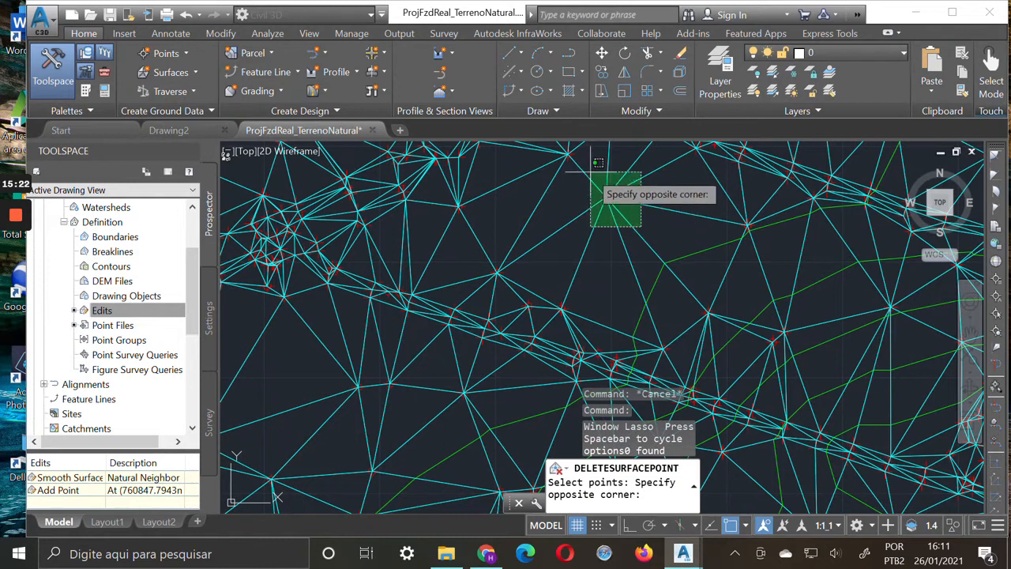
left_click(588, 187)
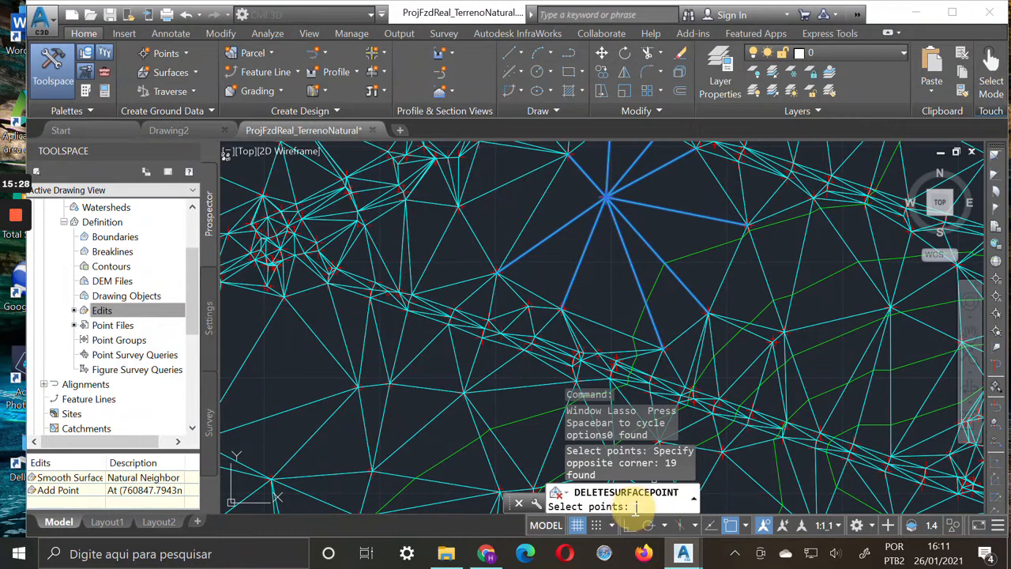
key("Return")
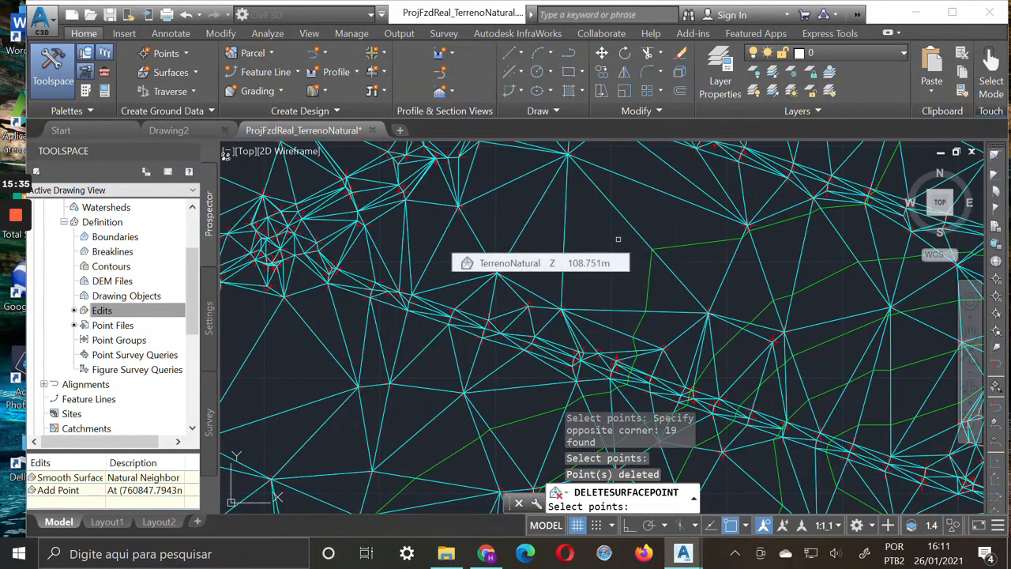
key("Escape")
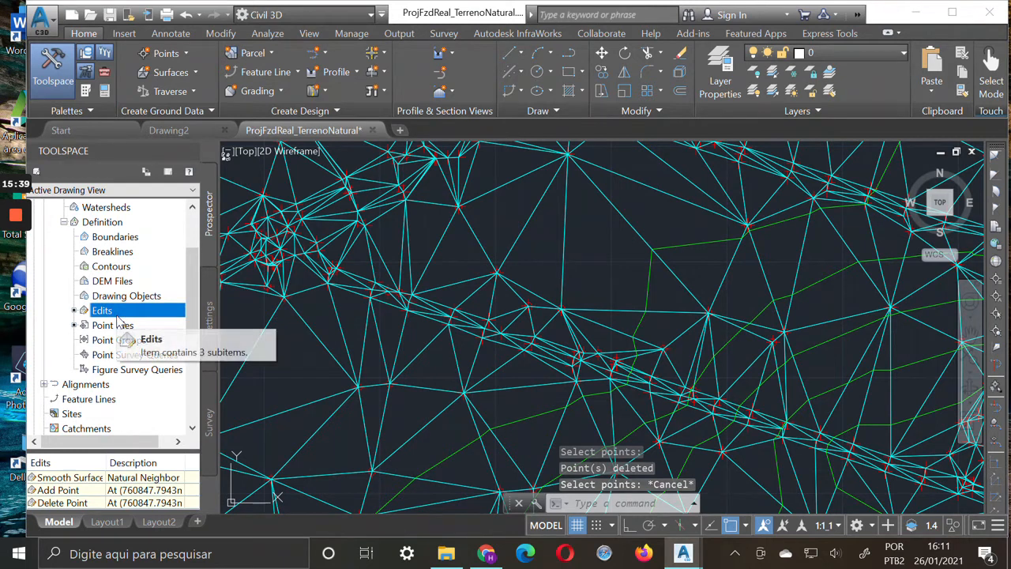
Move the surface point just north of the lower road strip northeast into the open area, to about 760838.26, 9441138.88
right_click(117, 313)
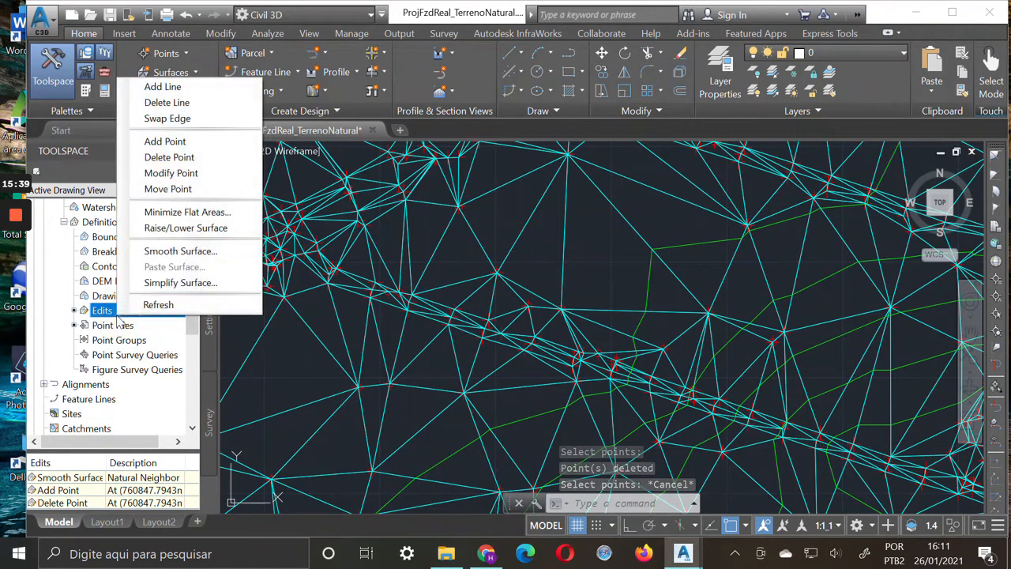
left_click(200, 190)
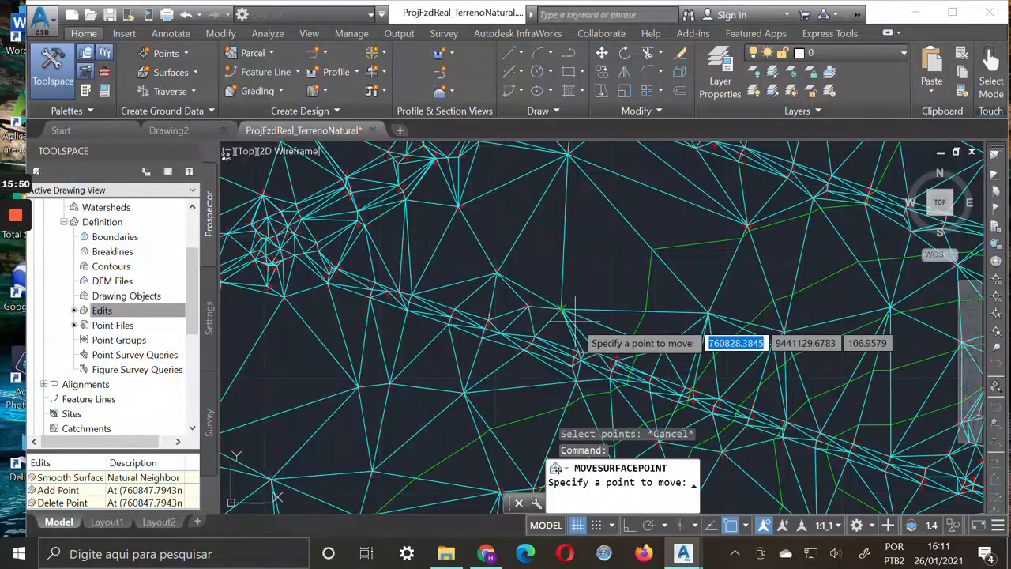
left_click(577, 319)
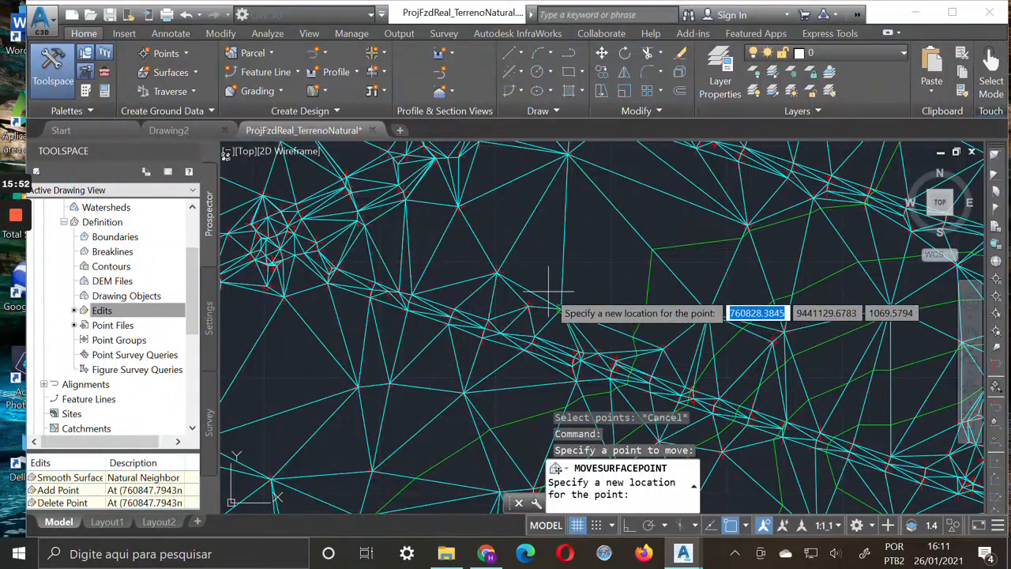
left_click(565, 314)
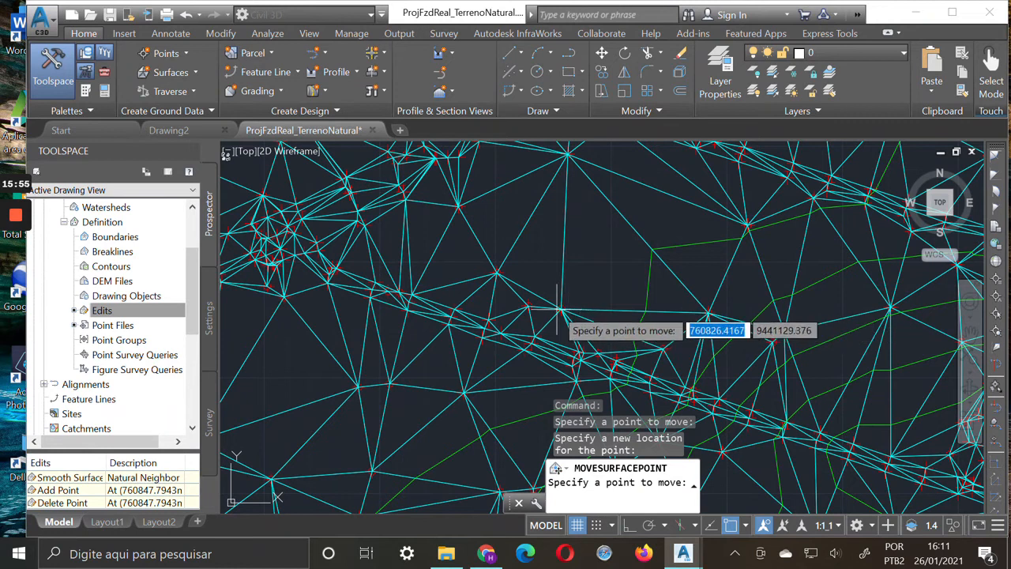
scroll(574, 306, "up", 3)
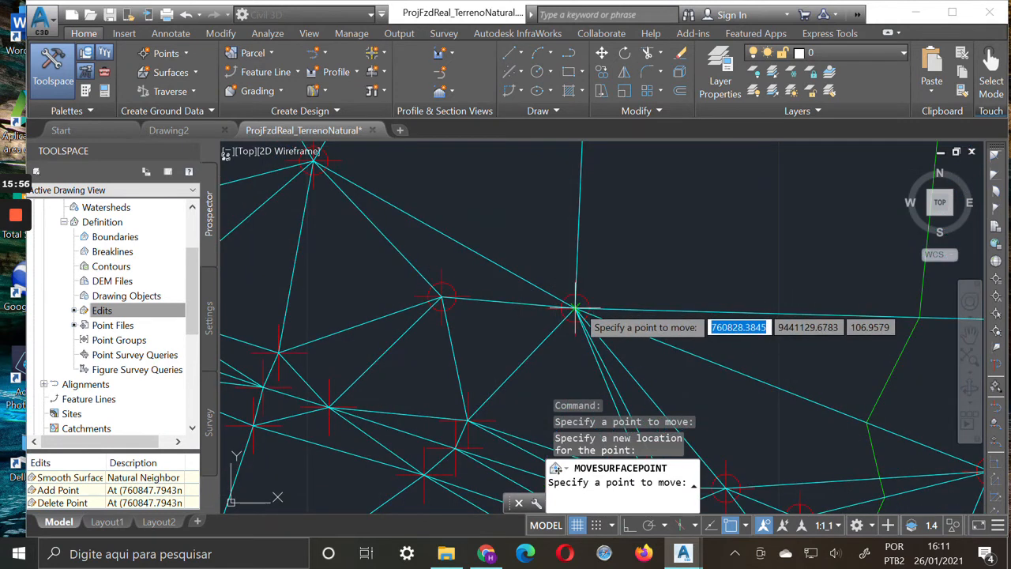
left_click(577, 308)
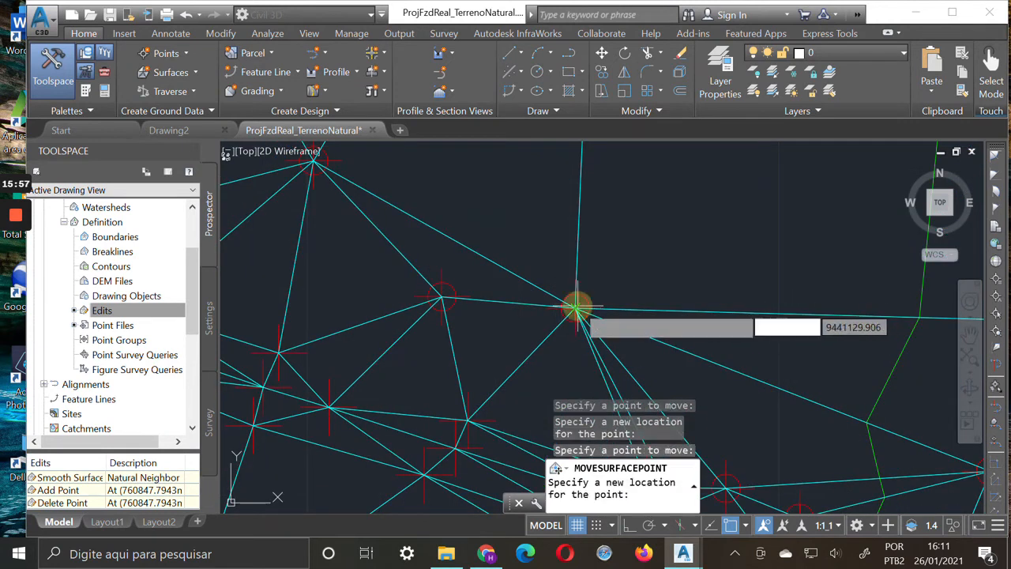
left_click(668, 224)
scroll(703, 229, "down", 4)
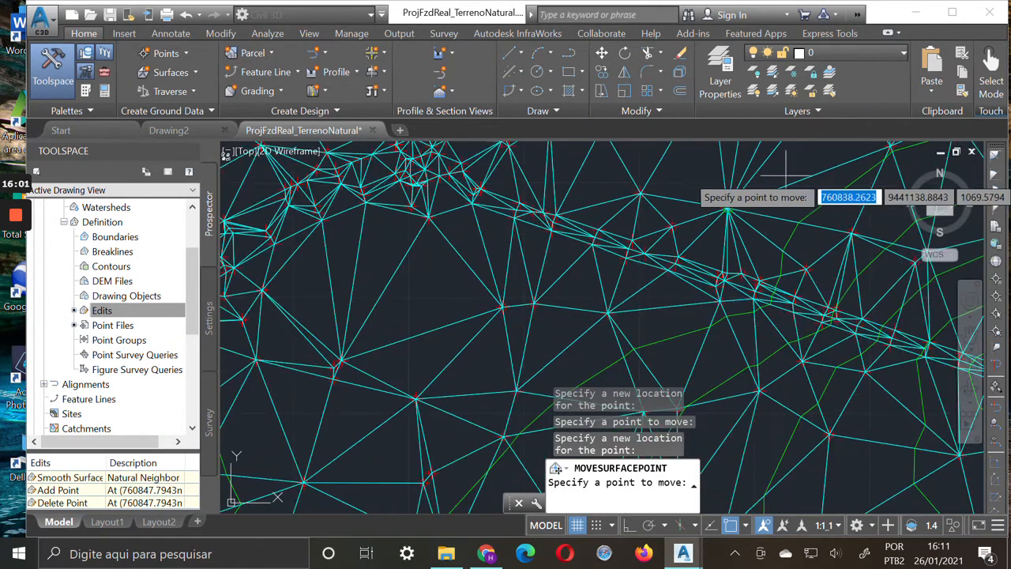
left_click(971, 334)
left_click_drag(758, 181, 676, 297)
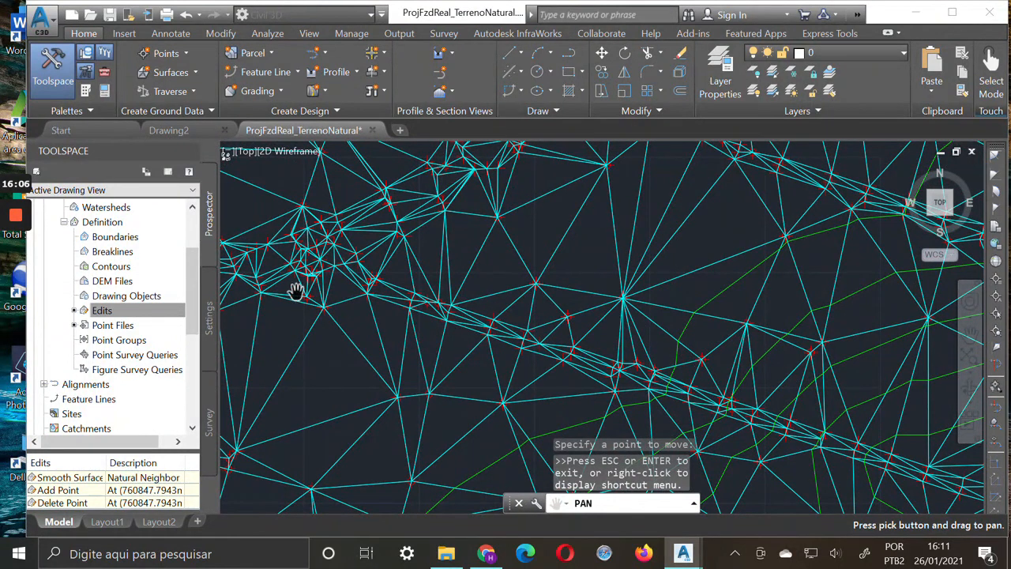
key("Escape")
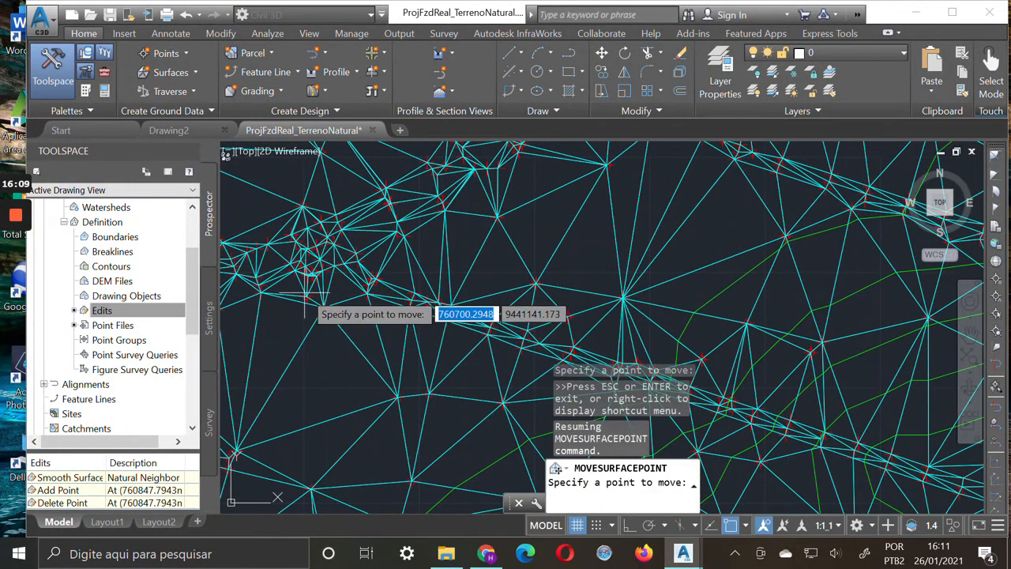
key("Escape")
Modify the moved surface point's elevation to 120
right_click(111, 313)
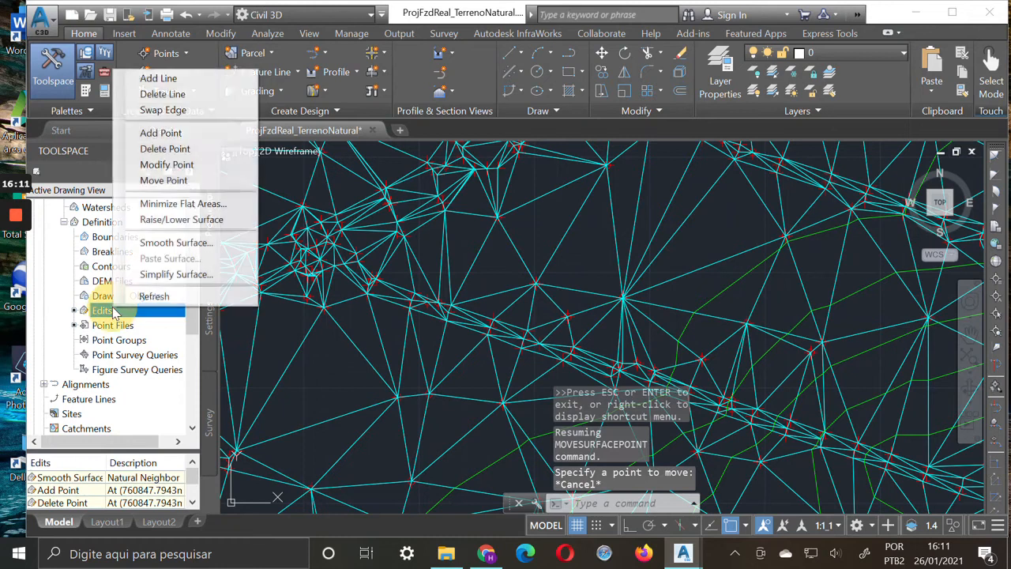
left_click(201, 168)
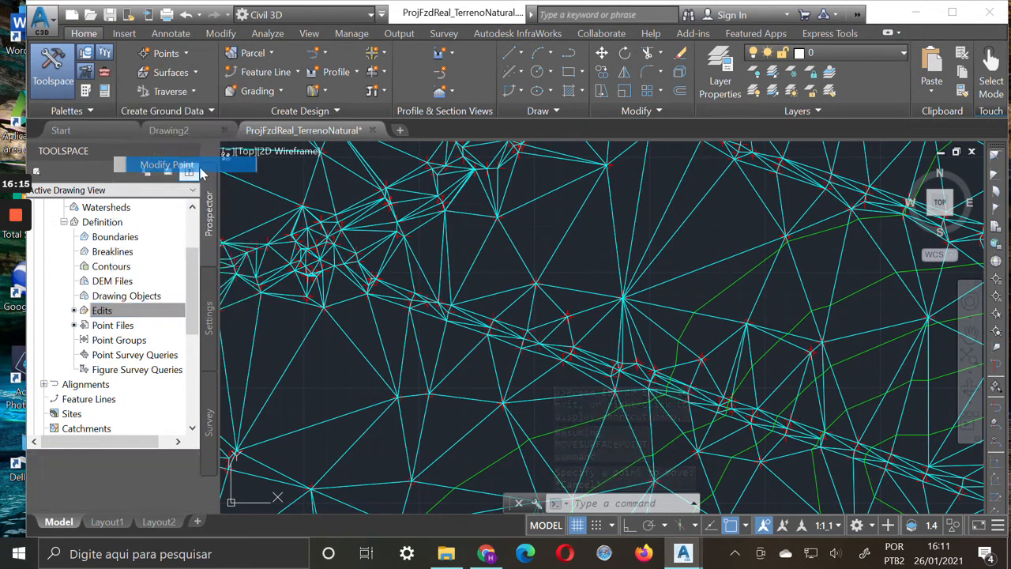
left_click(602, 273)
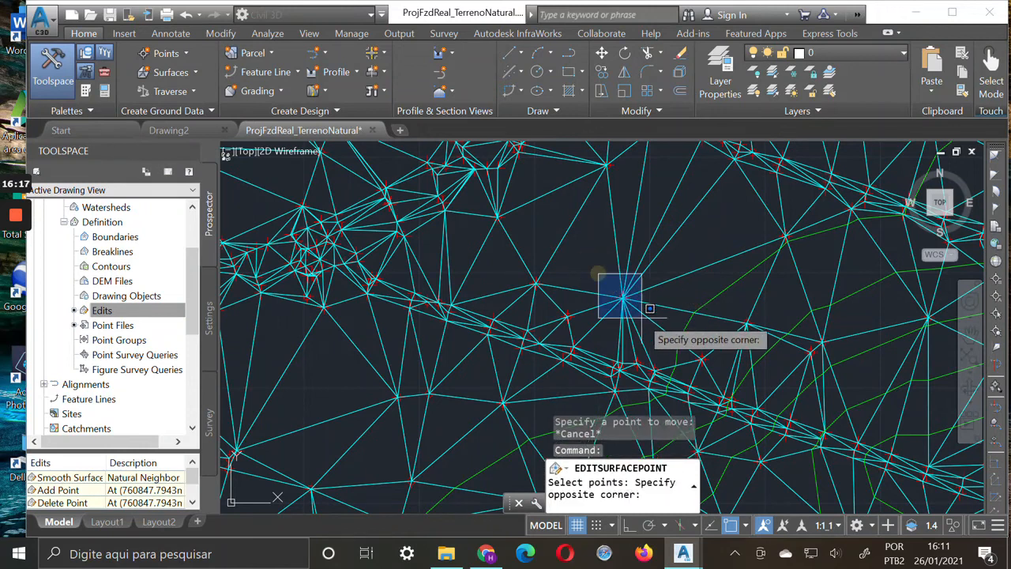
left_click(646, 317)
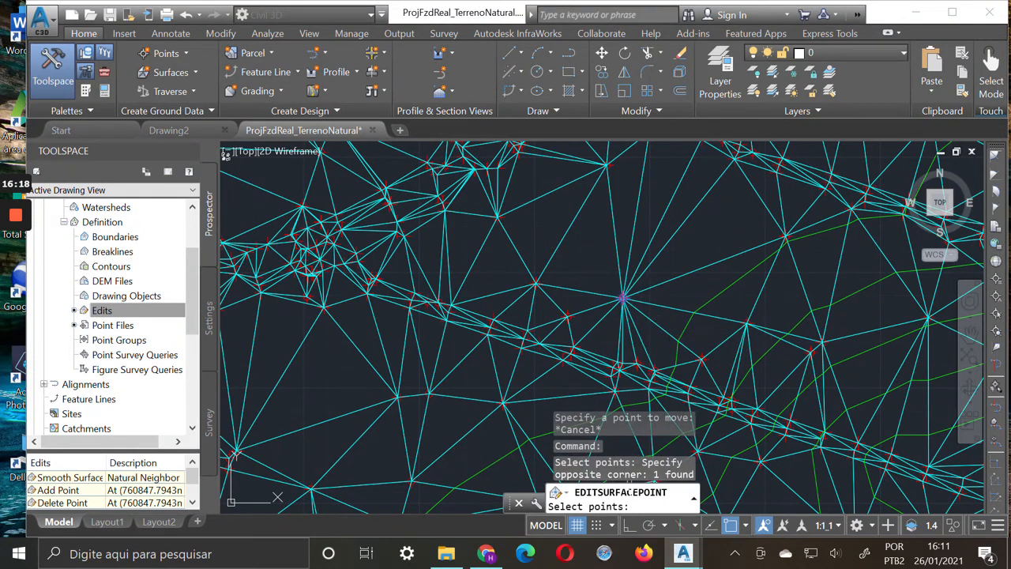
key("Return")
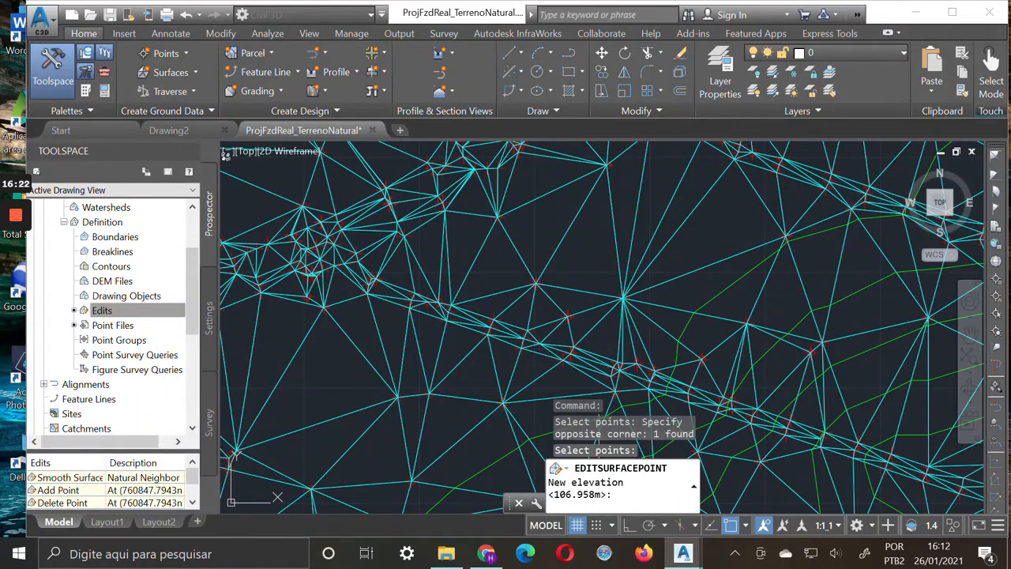
type("10")
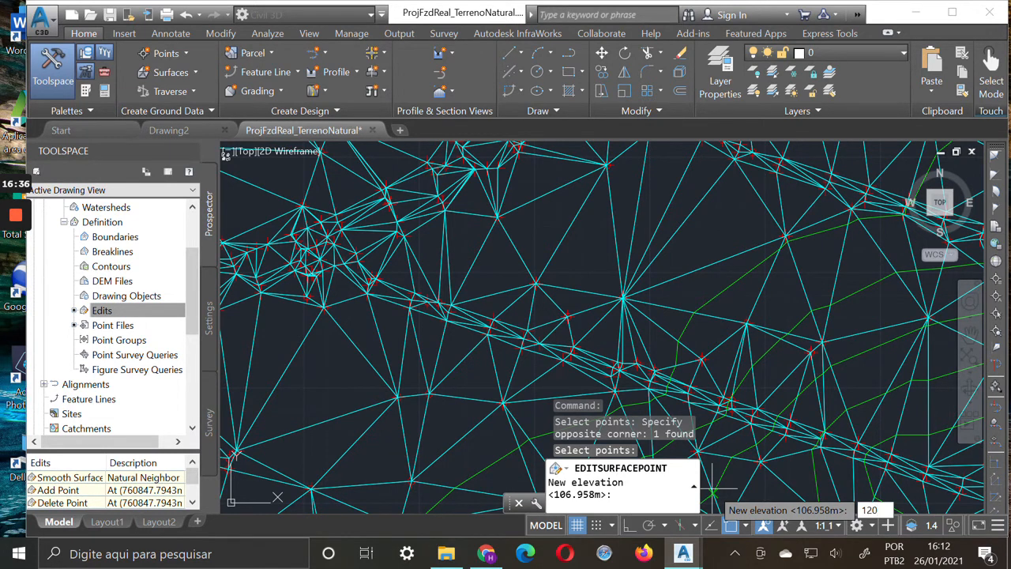
key("Return")
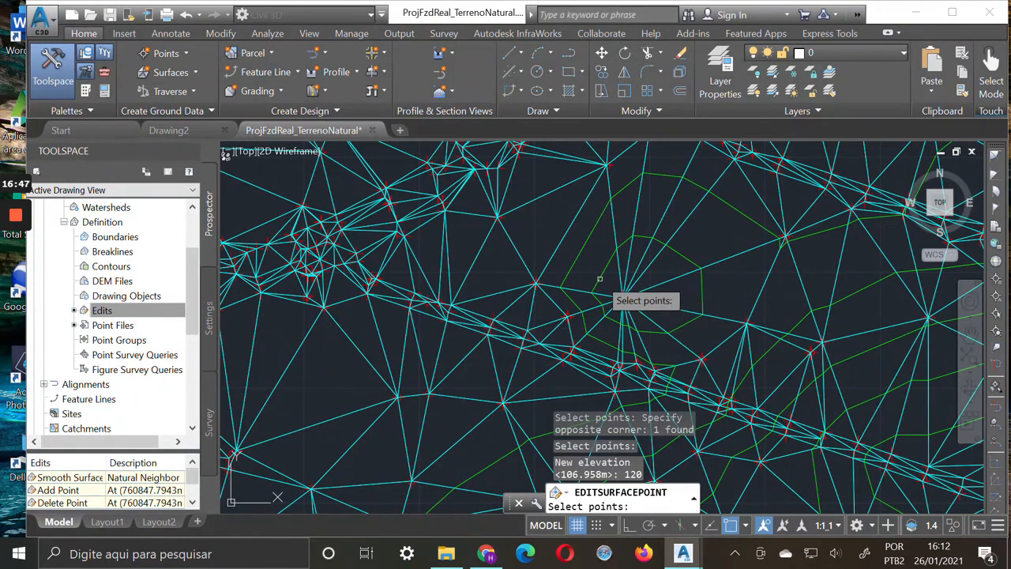
Set the elevation of the same moved surface point to 107 and end the point editing
left_click_drag(636, 304, 643, 316)
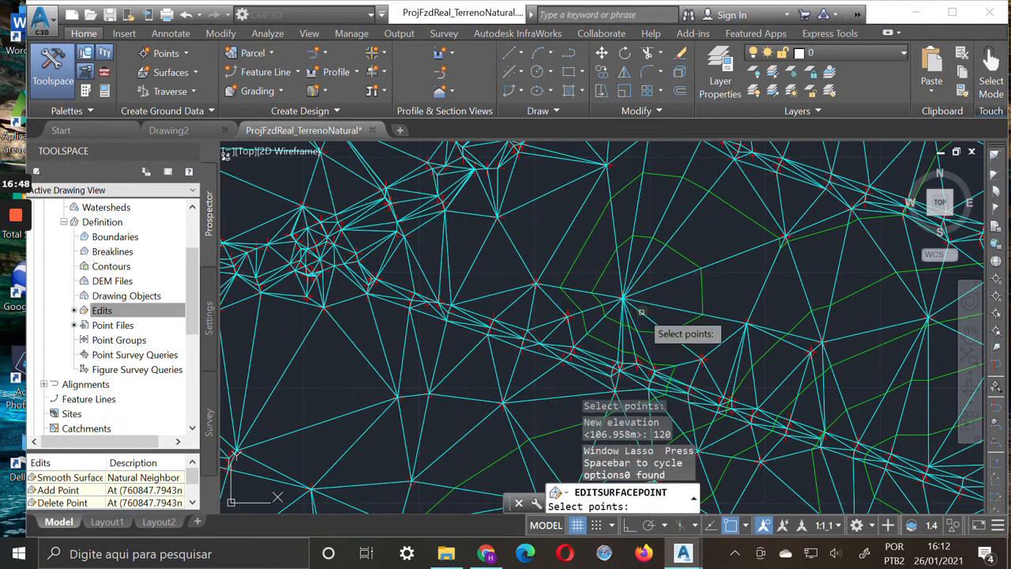
left_click(645, 319)
left_click(610, 278)
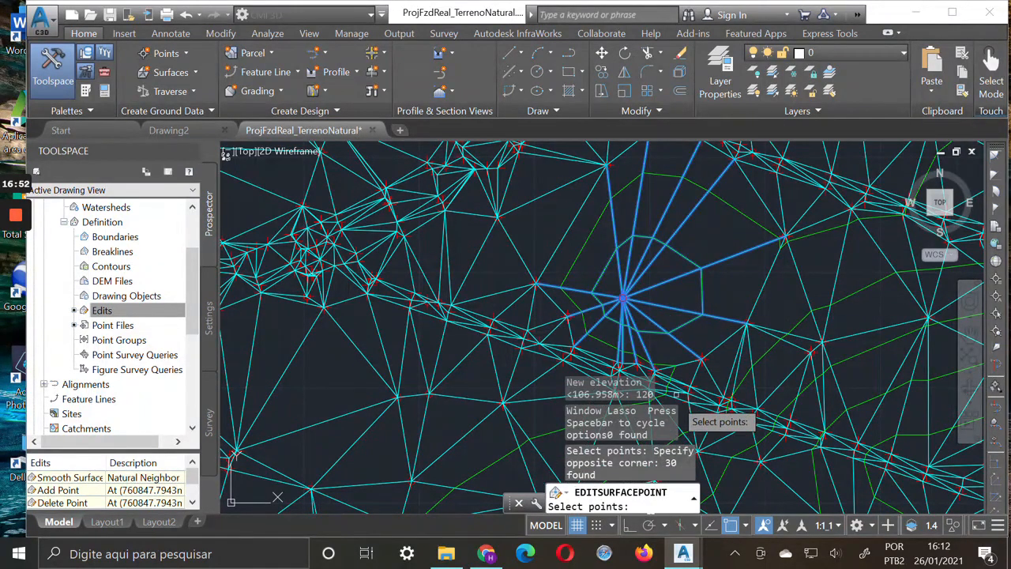
key("Return")
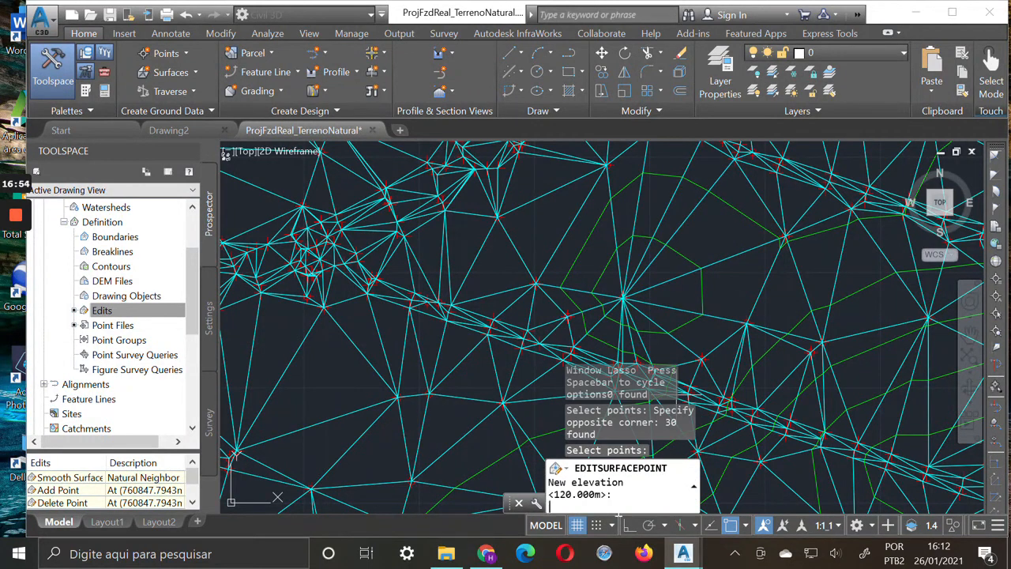
key("Return")
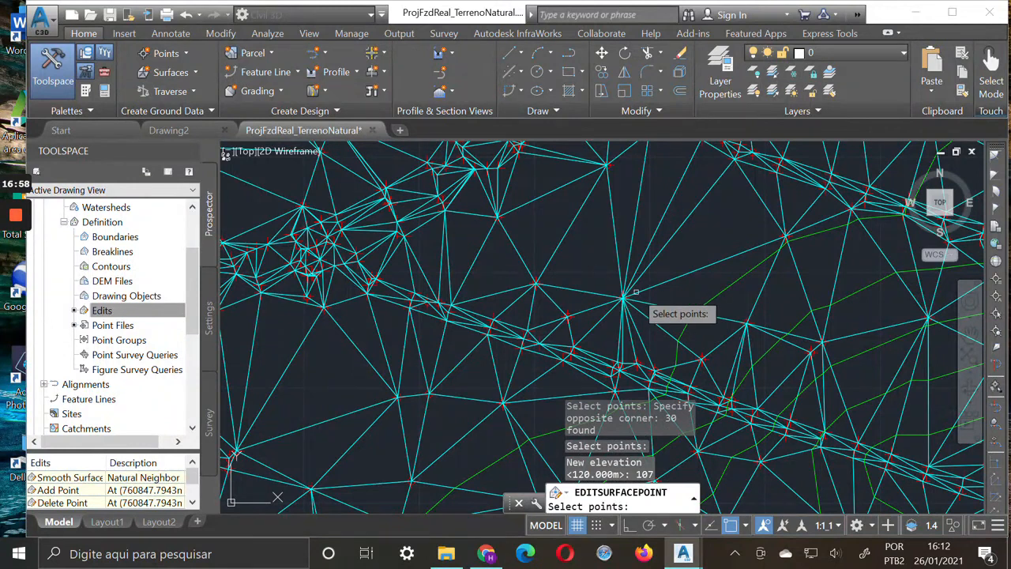
mouse_move(635, 291)
key("Escape")
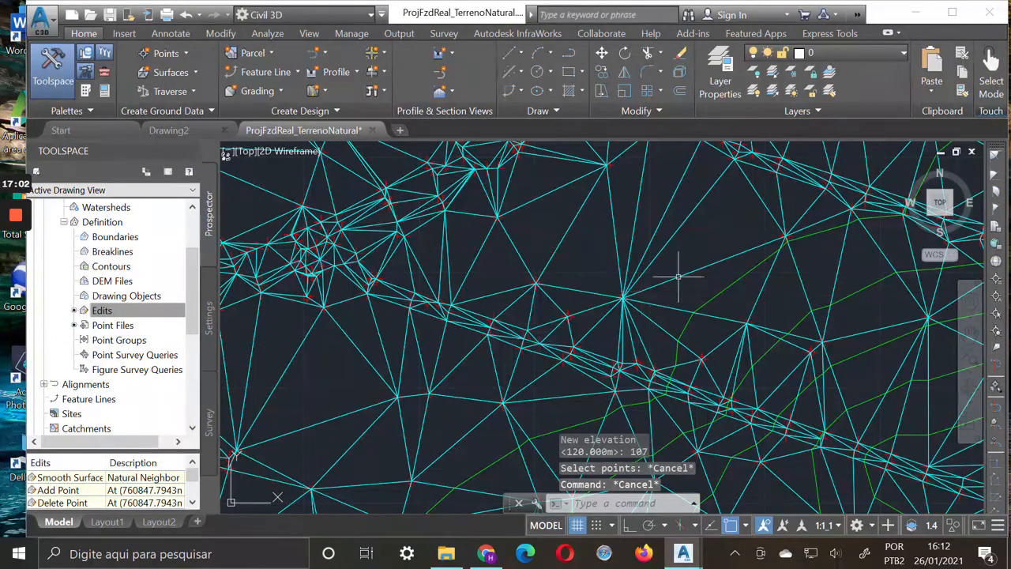
Swap two long triangle edges in the sparse area near the southern boundary, turning them from the northern fan vertex to the vertex north of it
left_click(970, 334)
scroll(758, 264, "down", 3)
left_click_drag(778, 264, 515, 239)
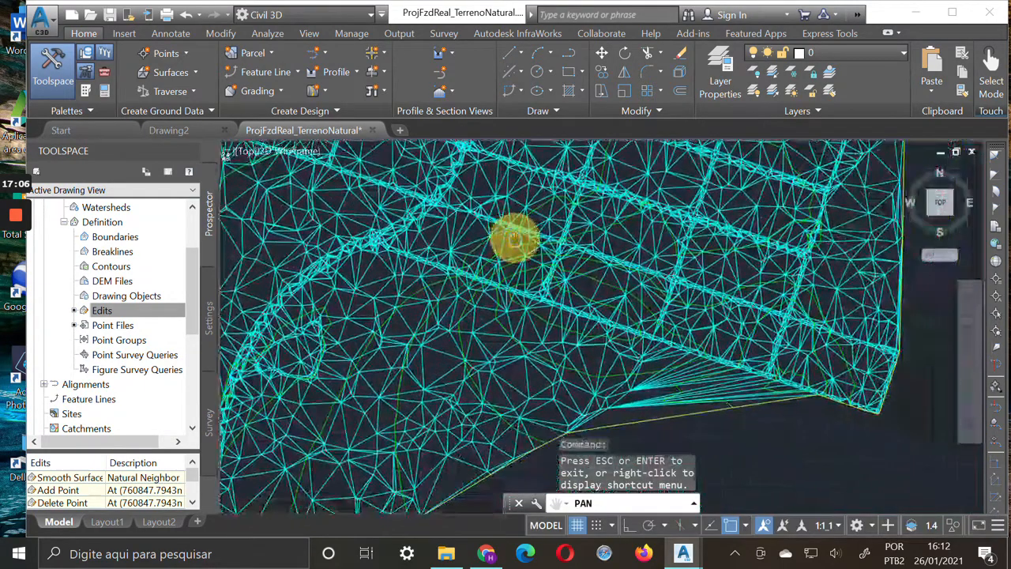
scroll(711, 380, "up", 4)
left_click_drag(794, 403, 627, 358)
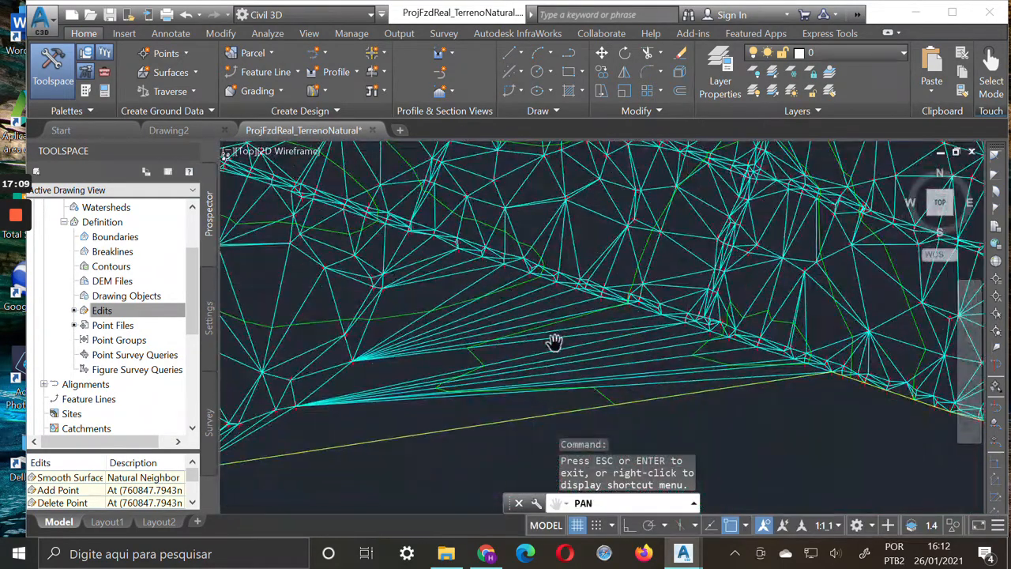
scroll(553, 341, "up", 2)
mouse_move(602, 324)
left_mouse_down()
mouse_move(724, 337)
mouse_move(703, 319)
left_mouse_up()
right_click(107, 314)
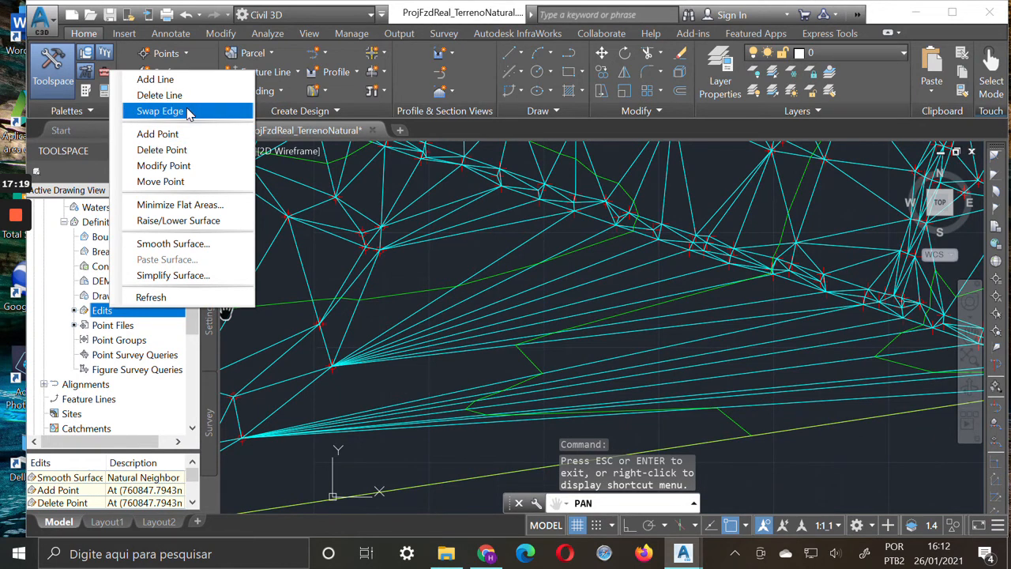
left_click(161, 111)
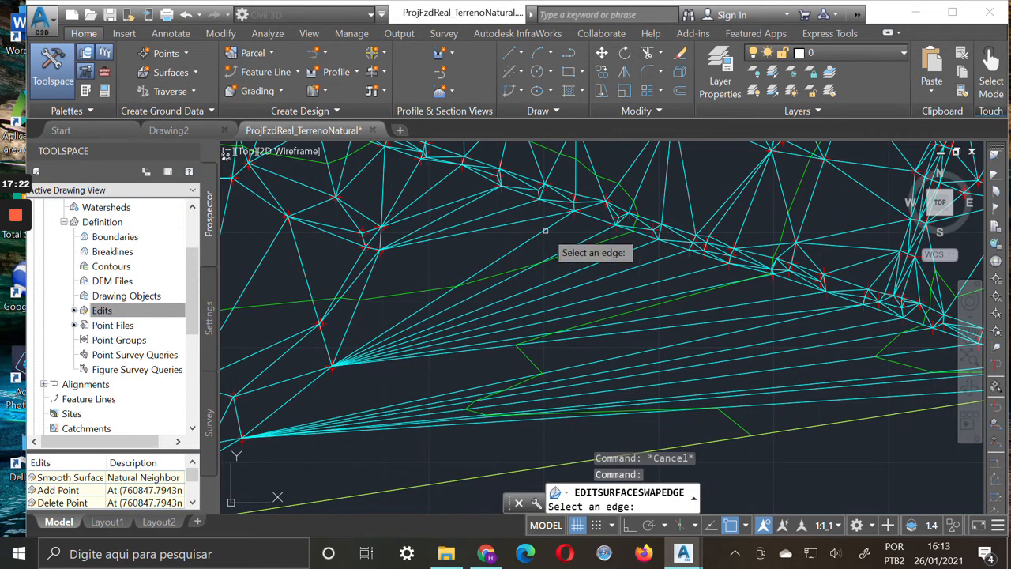
left_click(541, 237)
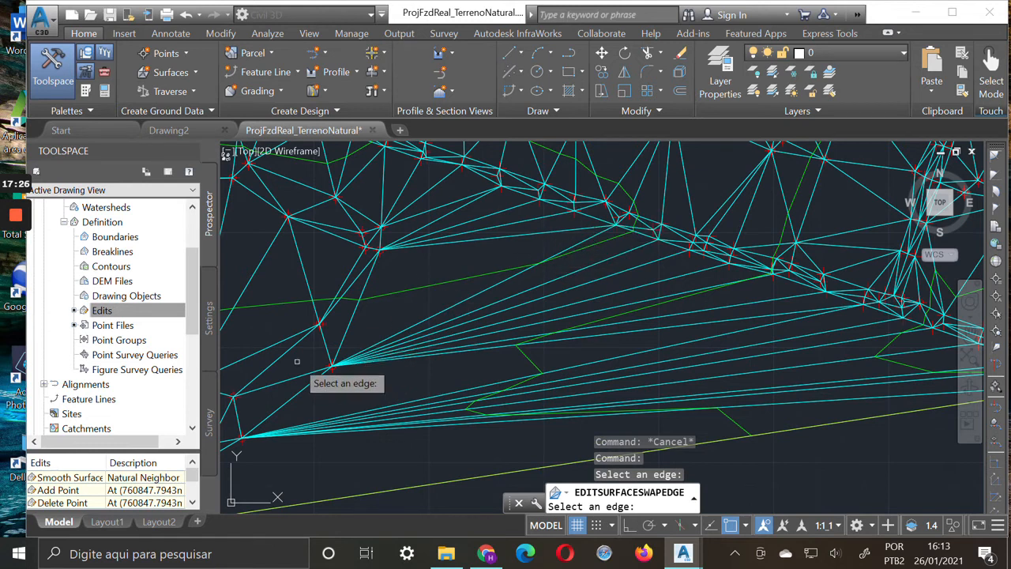
left_click(500, 280)
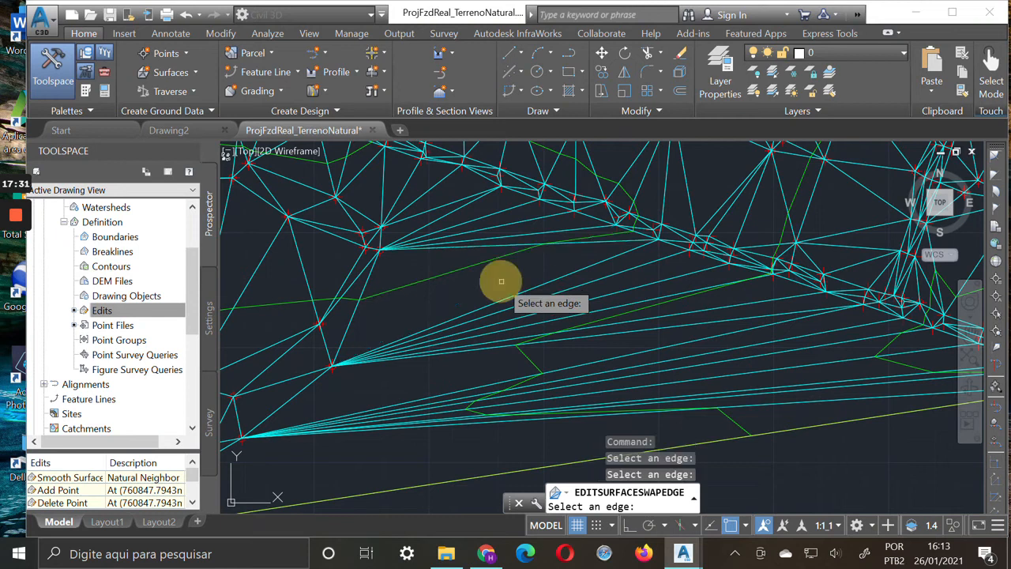
Swap the neighbouring edges back so they fan from the northern fan vertex, including those from the vertex north of it, and end edge swapping
left_click(514, 246)
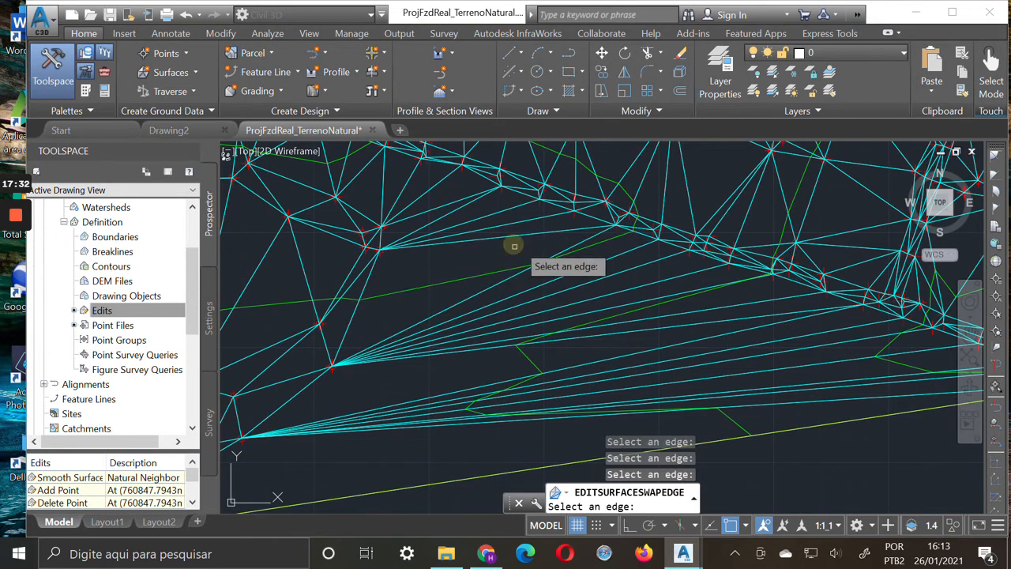
left_click(512, 232)
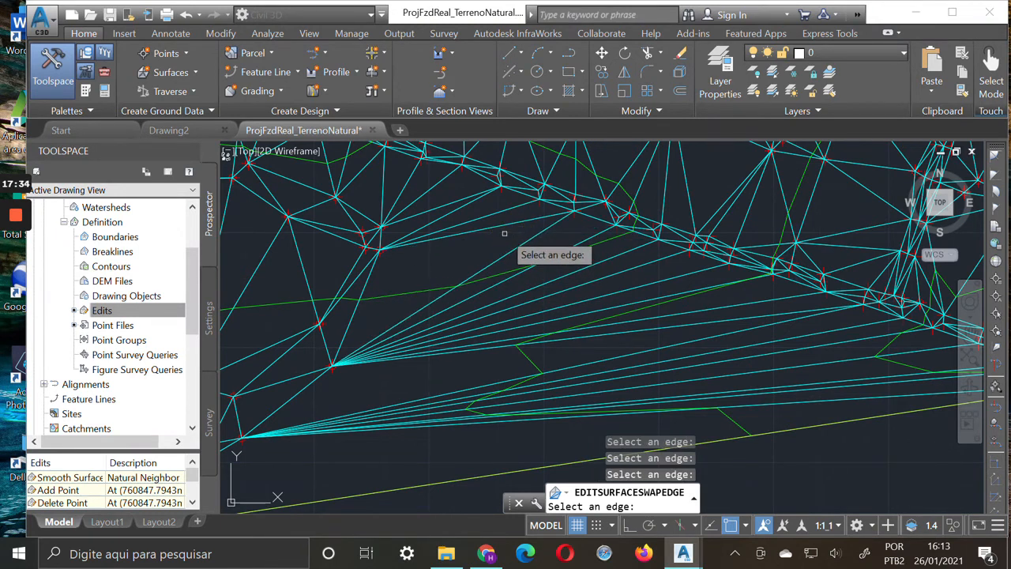
left_click(502, 230)
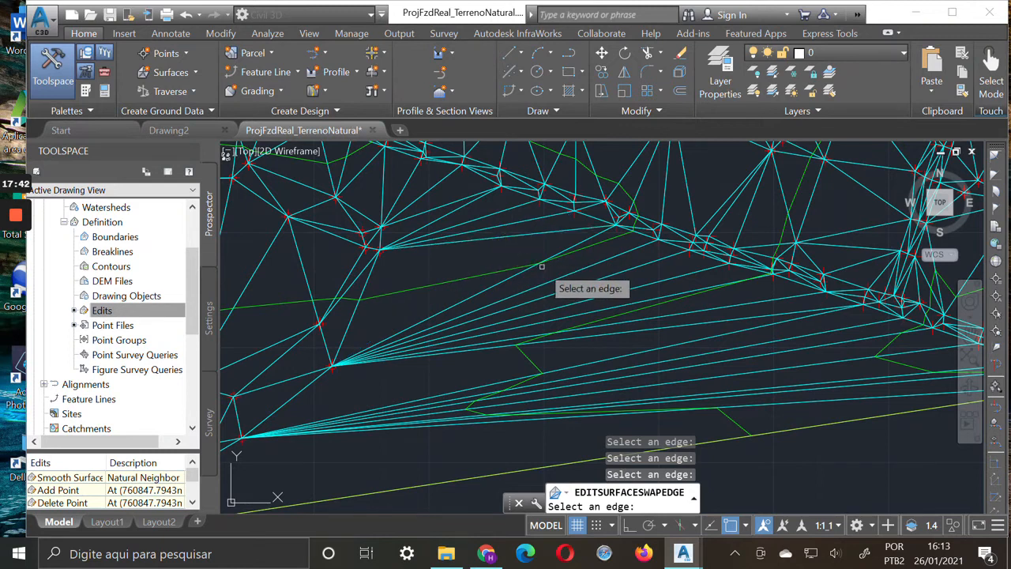
left_click(606, 242)
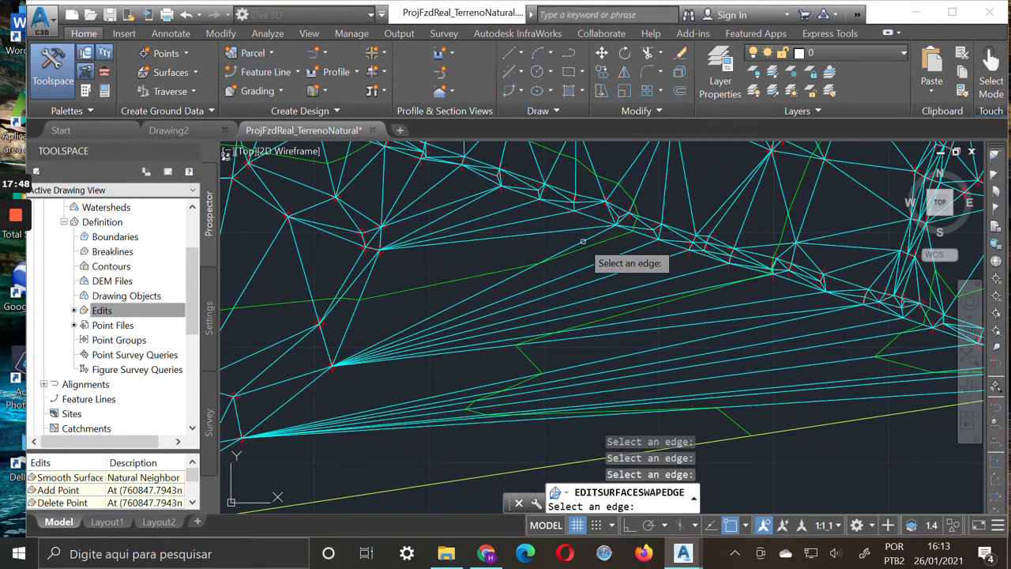
left_click(559, 232)
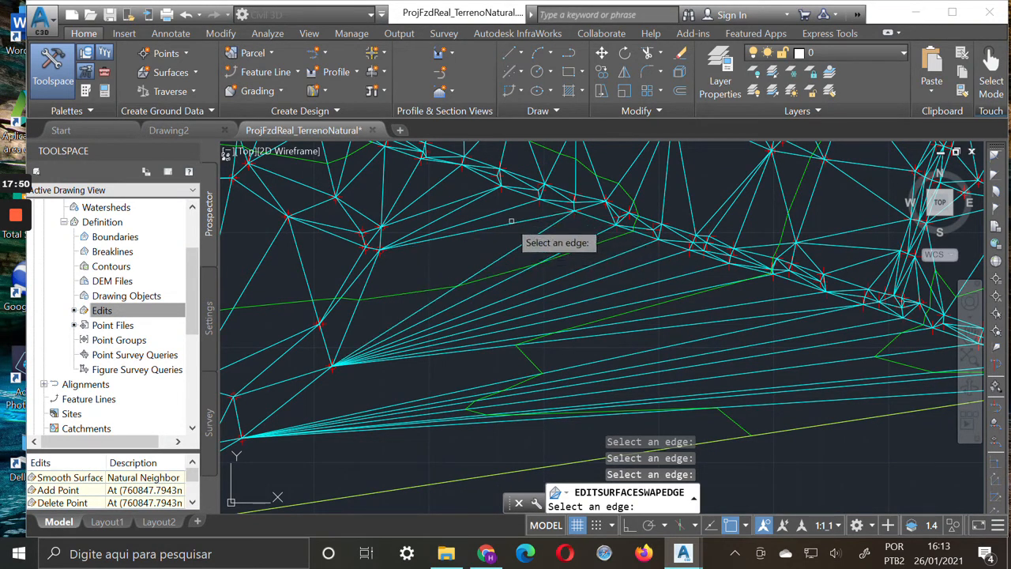
left_click(467, 231)
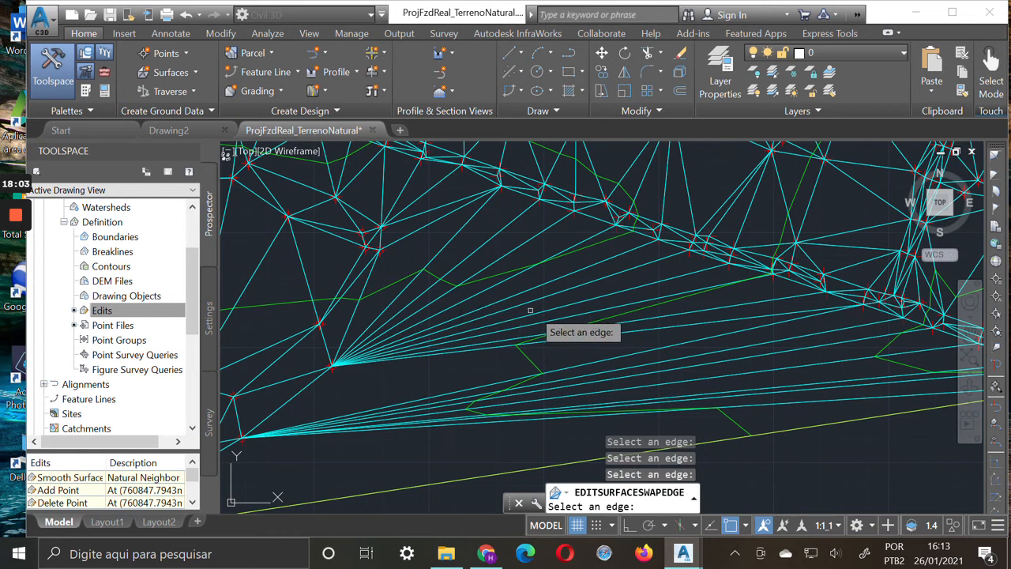
key("Escape")
Try to add a surface line from the northern fan vertex to the contour bend east of it
right_click(108, 315)
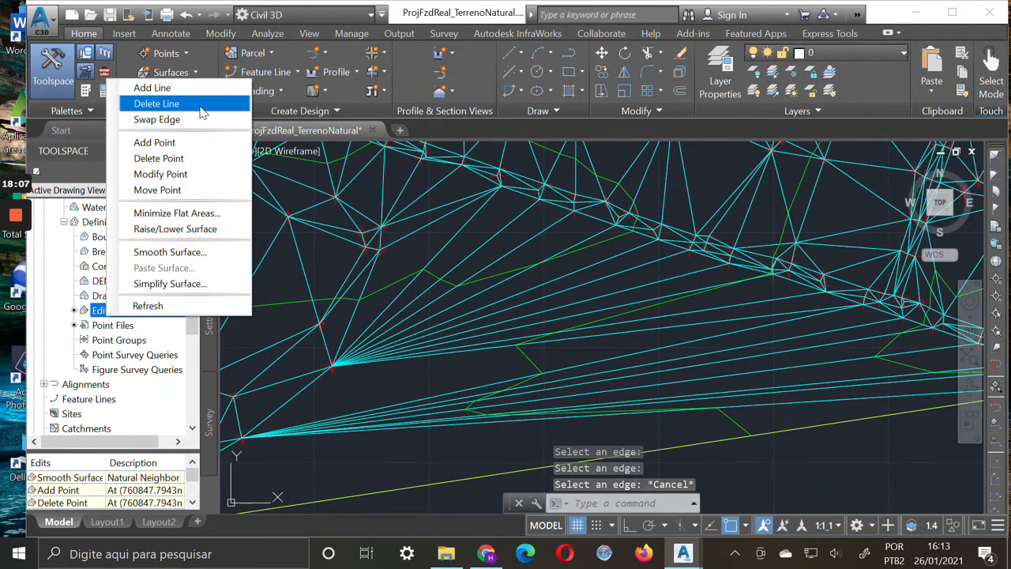
left_click(180, 91)
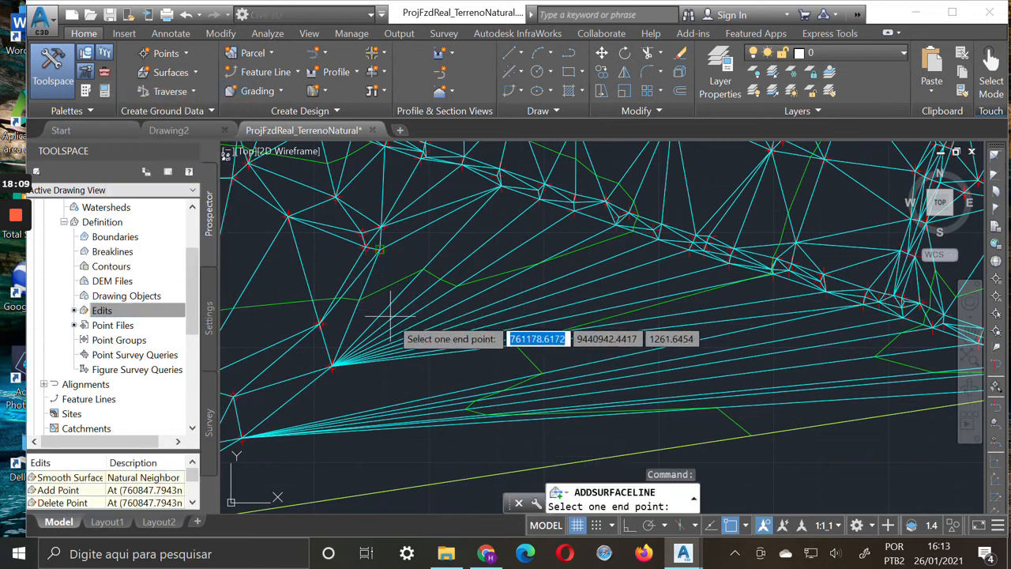
left_click(331, 365)
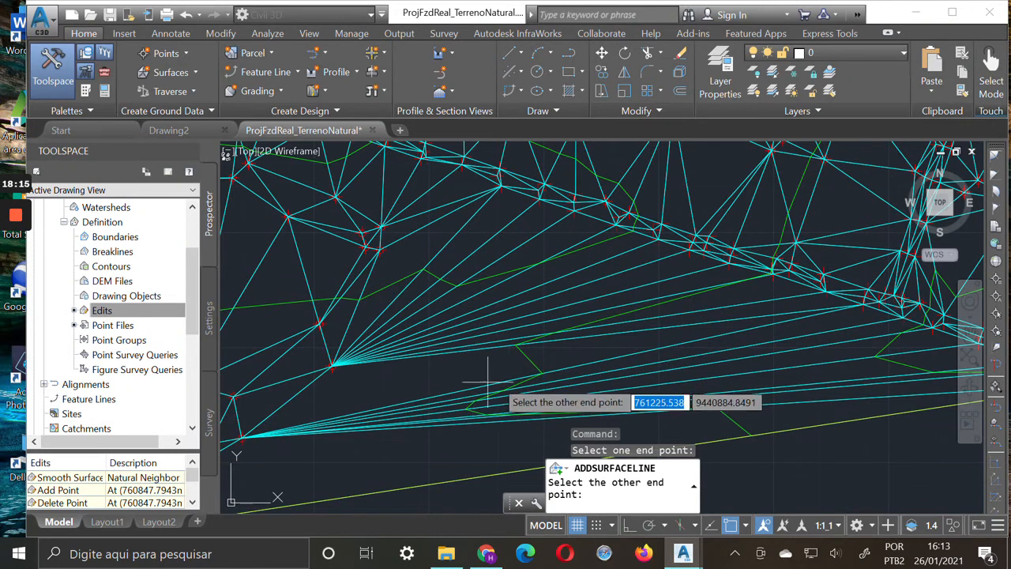
left_click(540, 372)
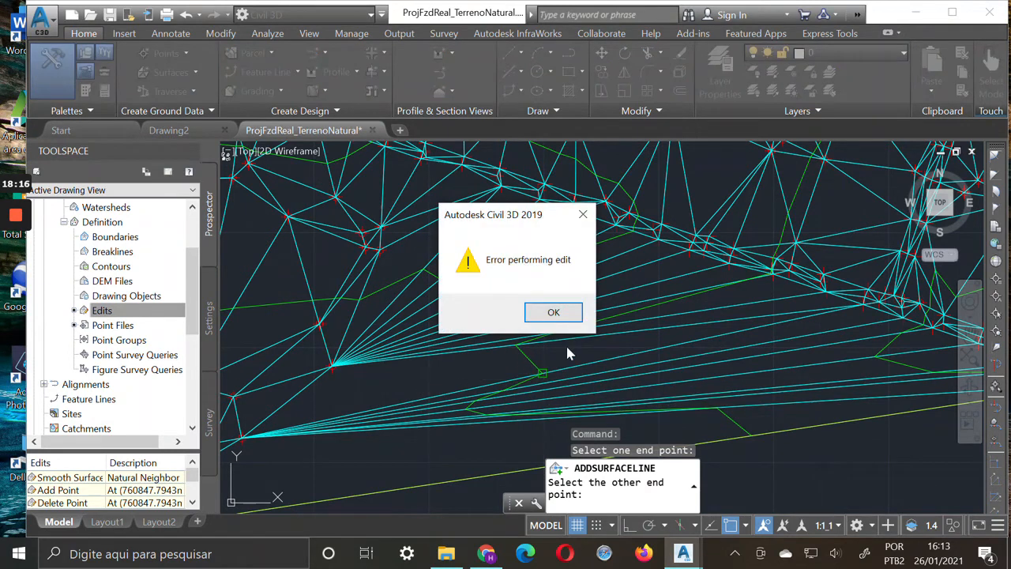
left_click(557, 314)
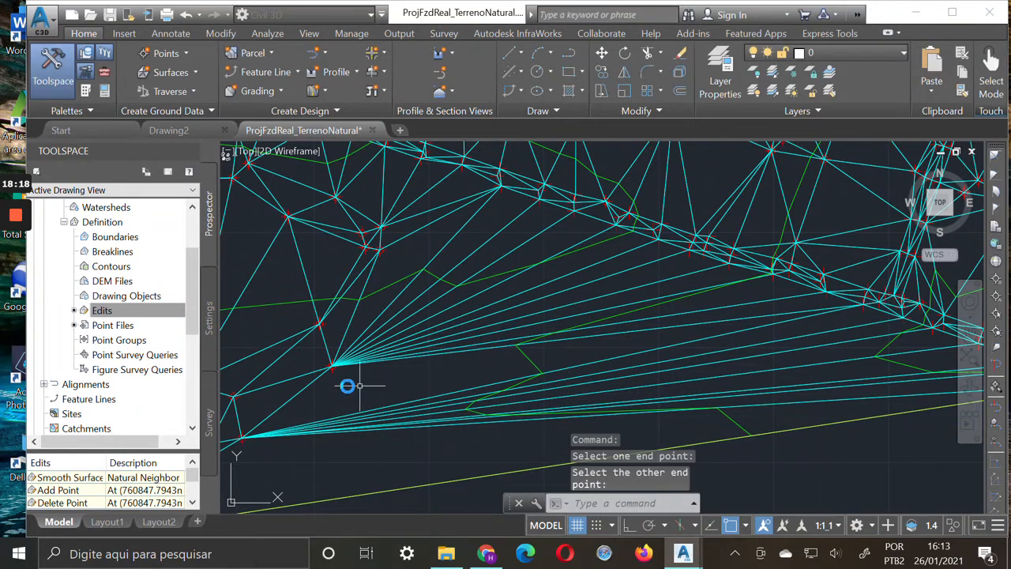
Try to add a surface line from the northern fan vertex to a free point near 761174.26, 9440871.81 with object snap off
right_click(142, 313)
left_click(223, 79)
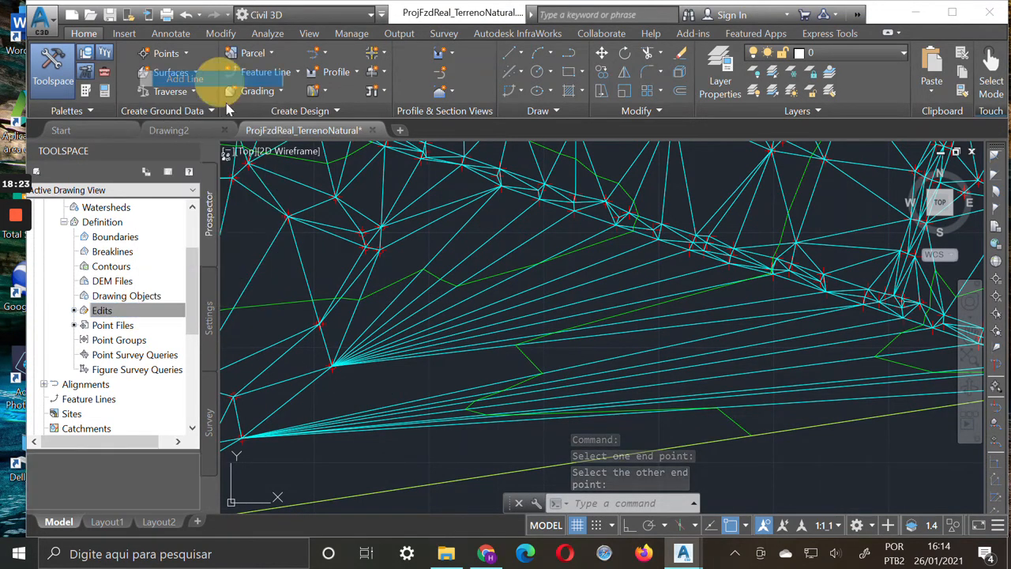
left_click(332, 365)
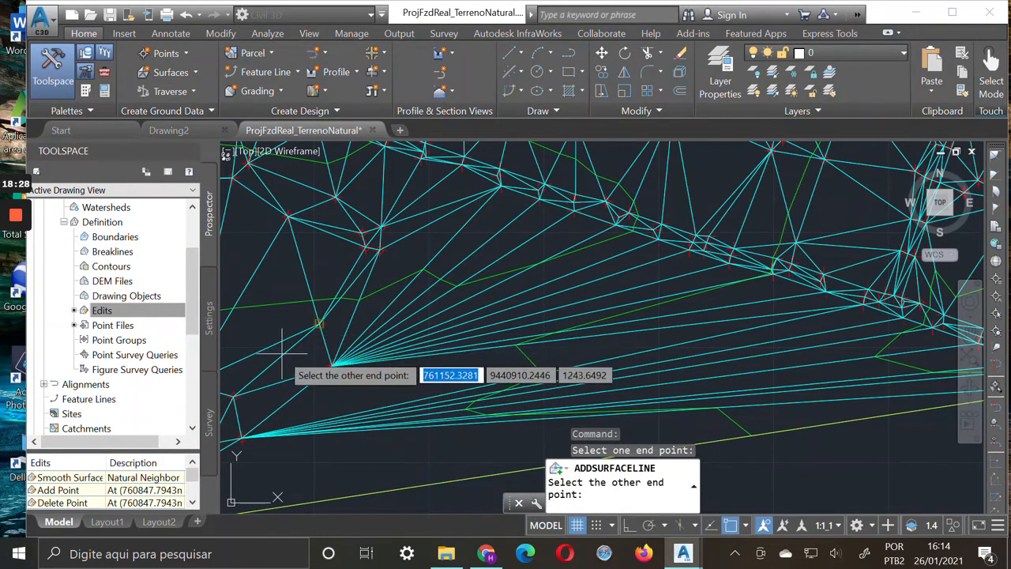
left_click(730, 524)
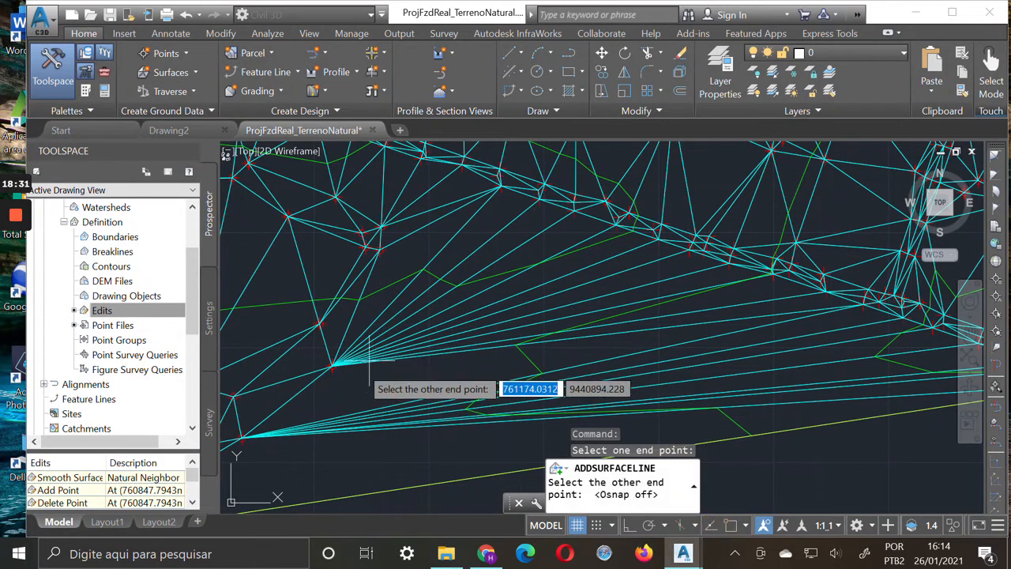
left_click(369, 410)
left_click(553, 313)
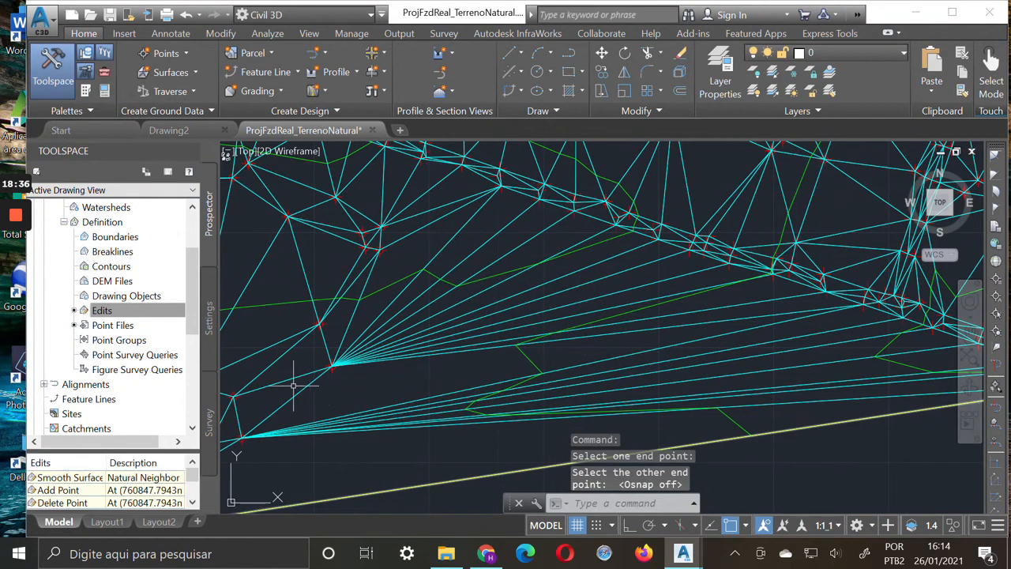
Retry adding the surface line from the northern fan vertex to the same contour bend with object snap on
right_click(156, 317)
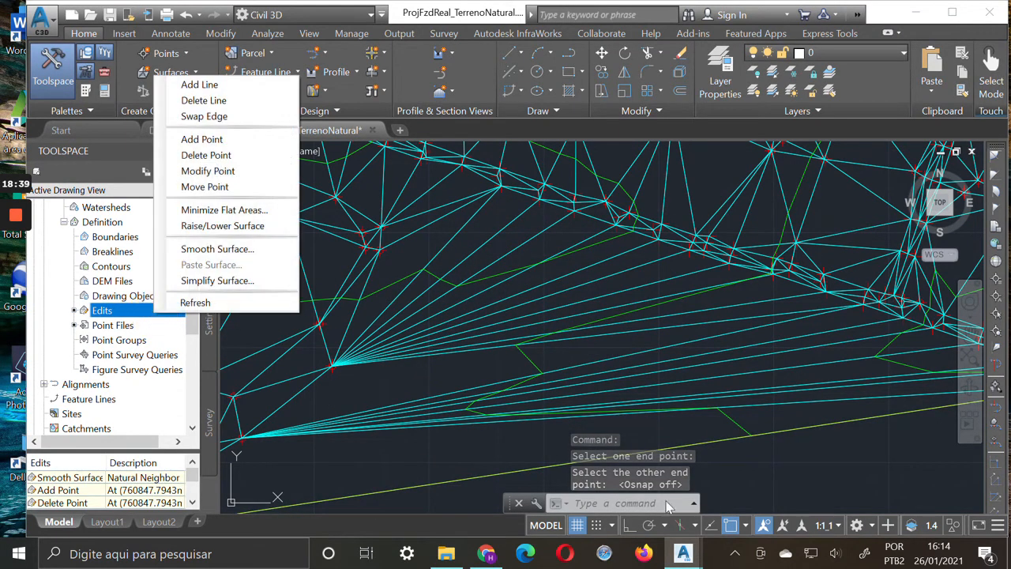
left_click(225, 85)
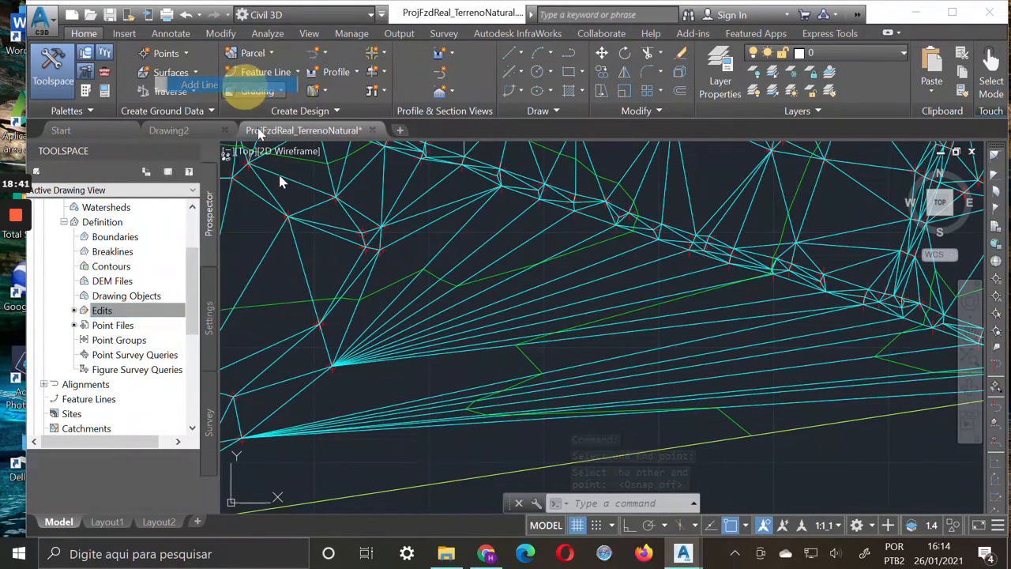
left_click(331, 367)
left_click(542, 372)
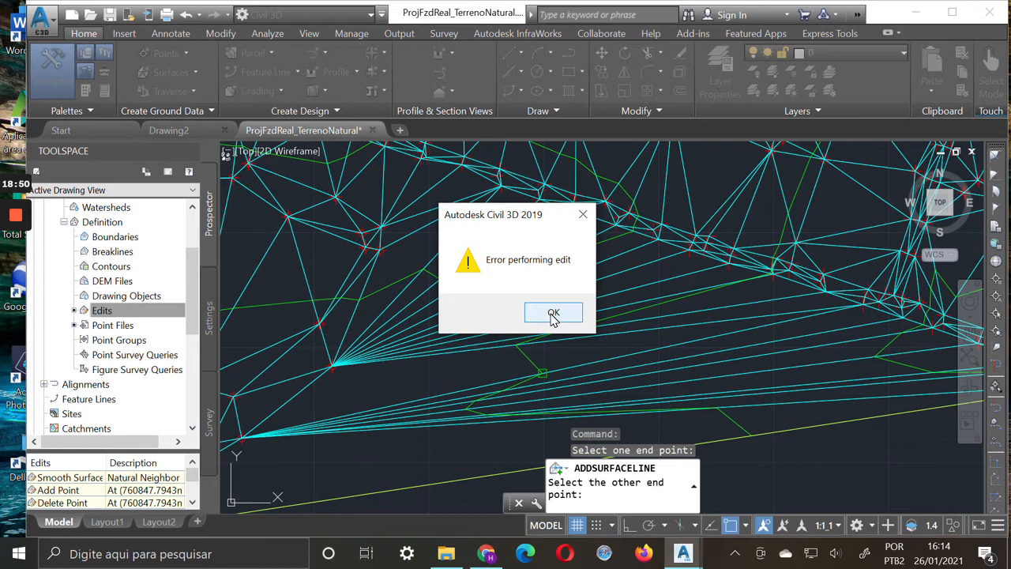
left_click(552, 314)
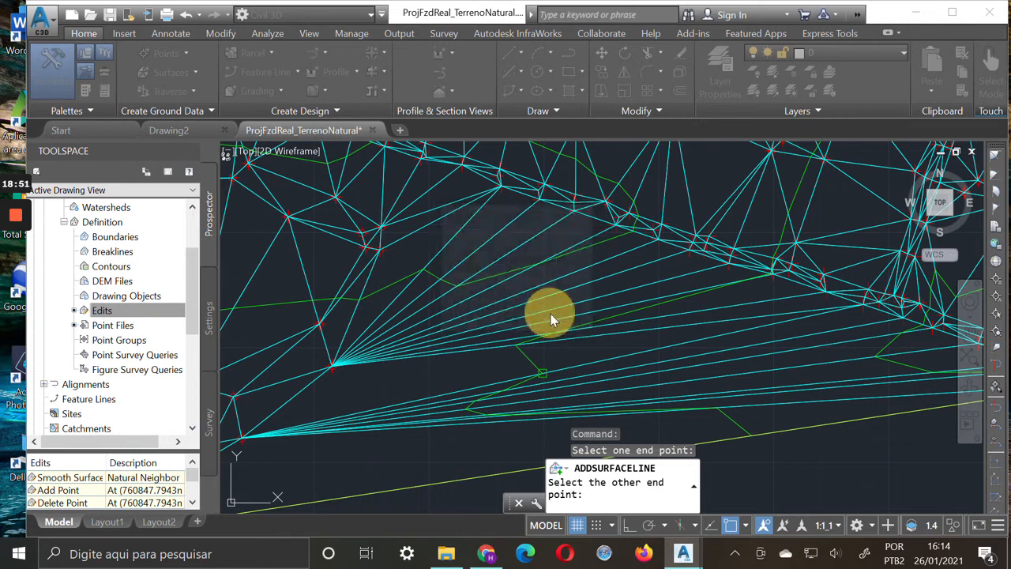
Delete the northernmost long edge of the southern fan, running from its southwest vertex to the road strip, and end line deletion
right_click(138, 312)
left_click(239, 102)
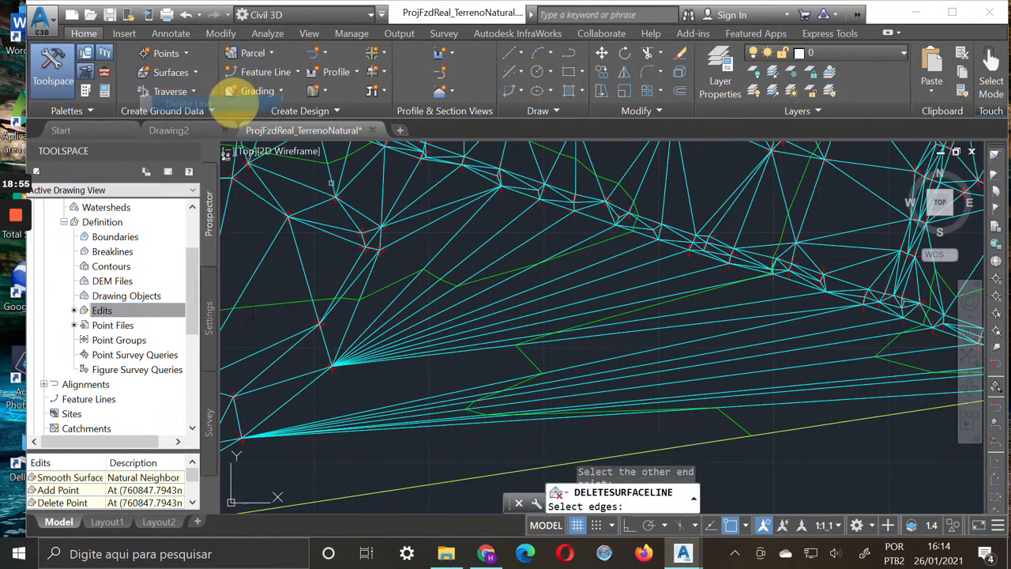
left_click(593, 361)
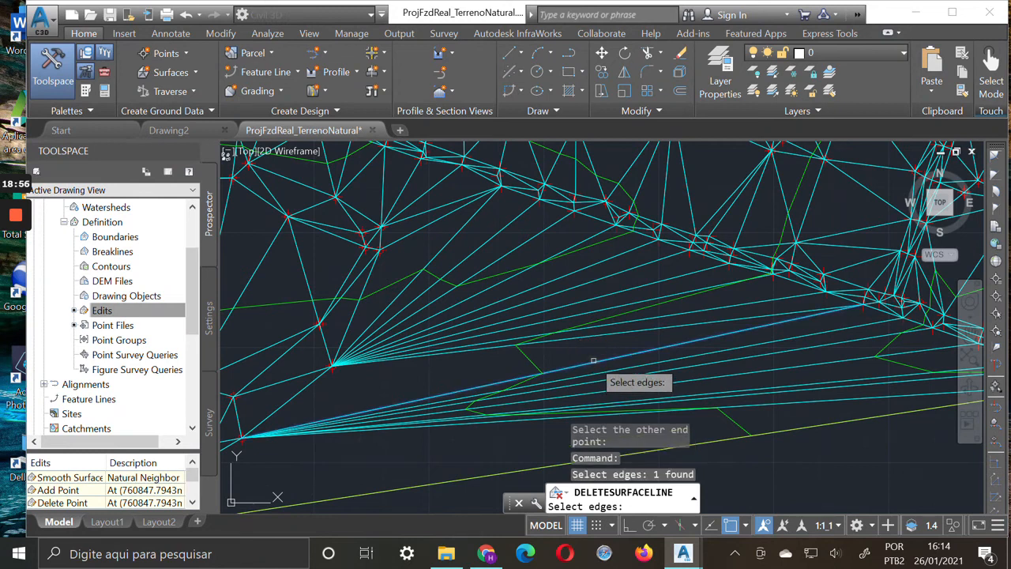
key("Return")
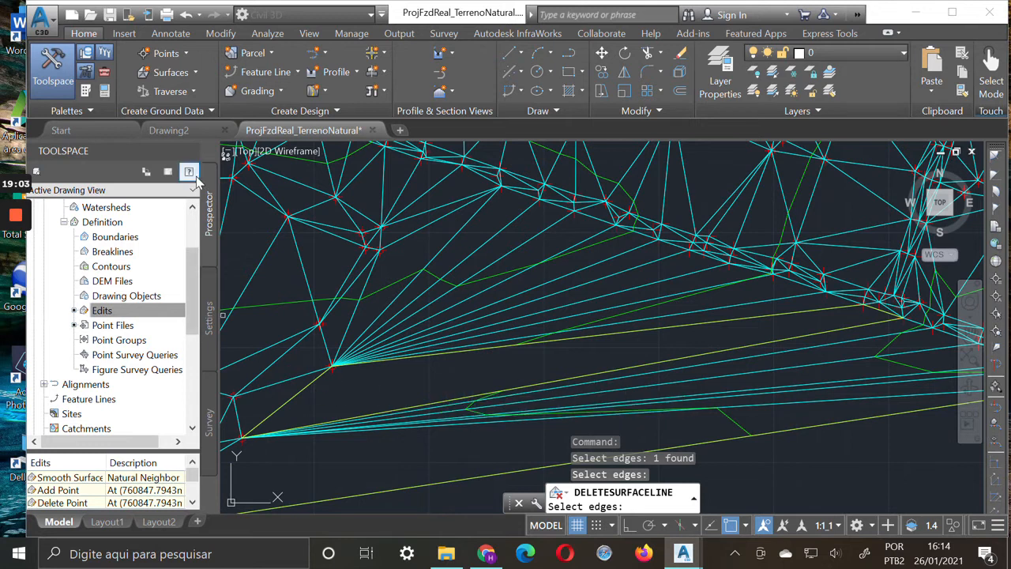
right_click(116, 312)
key("Escape")
Add a surface line from the southern fan vertex at about 761118.52, 9440860.61 to the road-strip vertex where the deleted edge ended
right_click(121, 312)
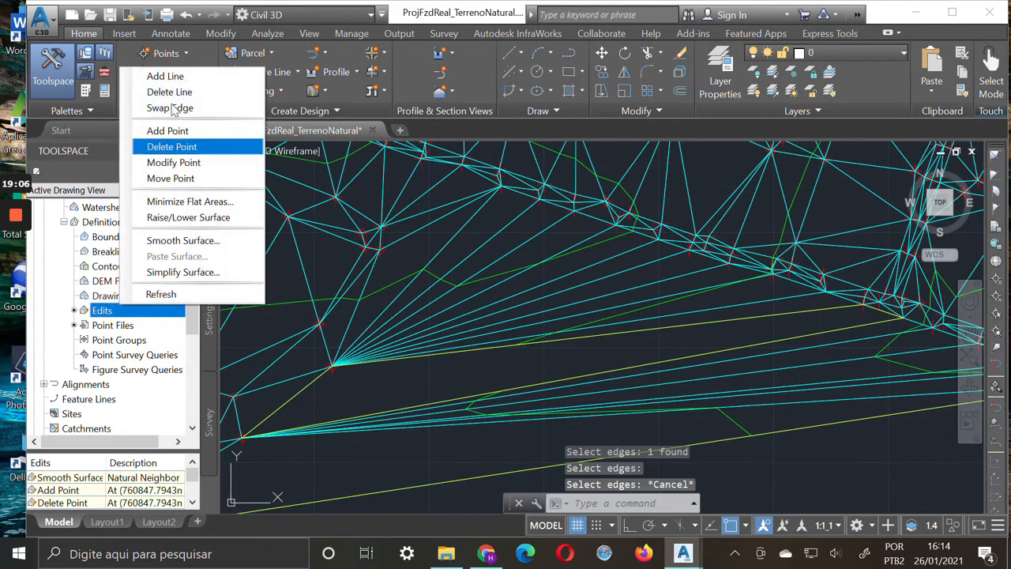
left_click(162, 75)
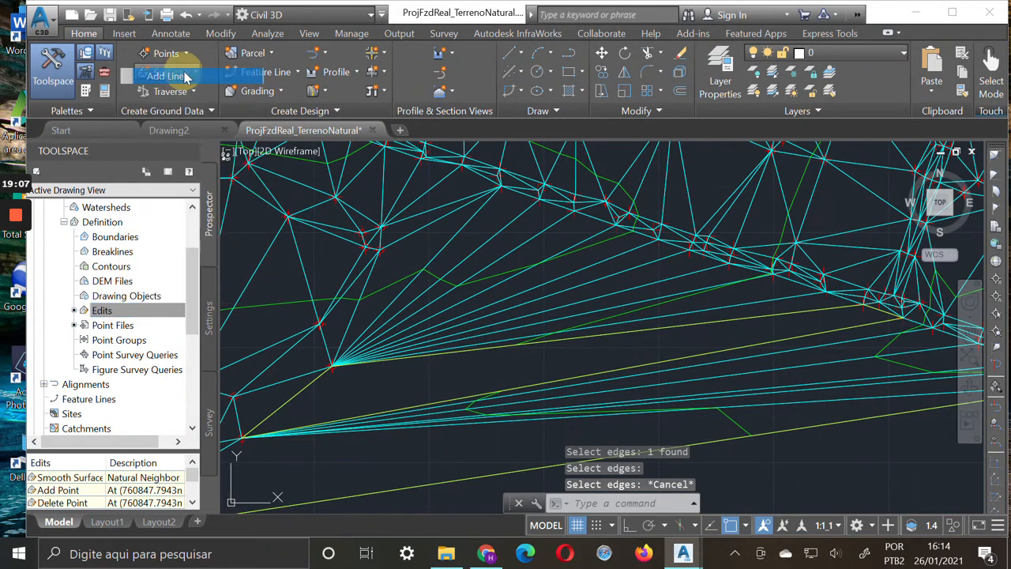
left_click(242, 435)
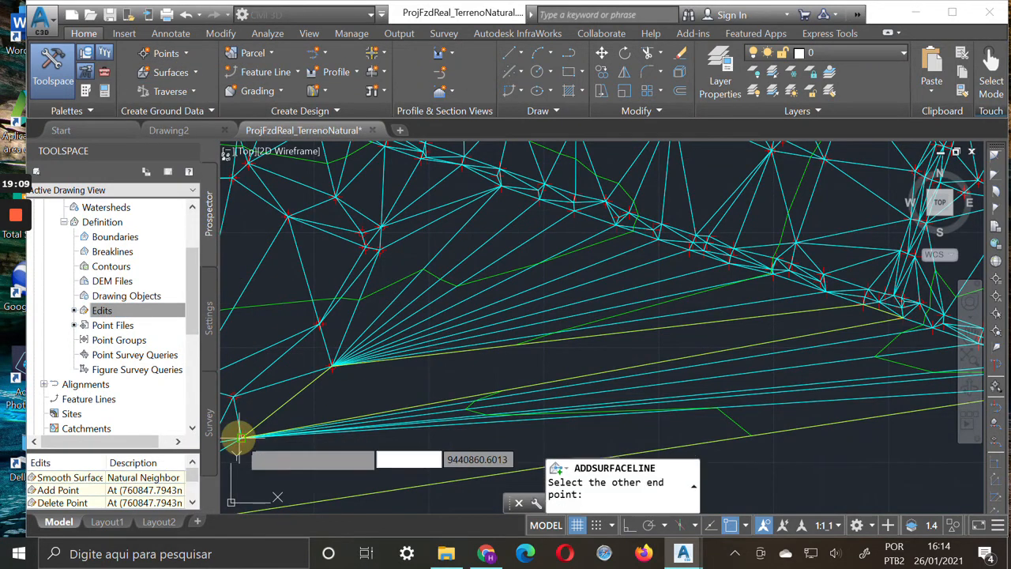
left_click(863, 303)
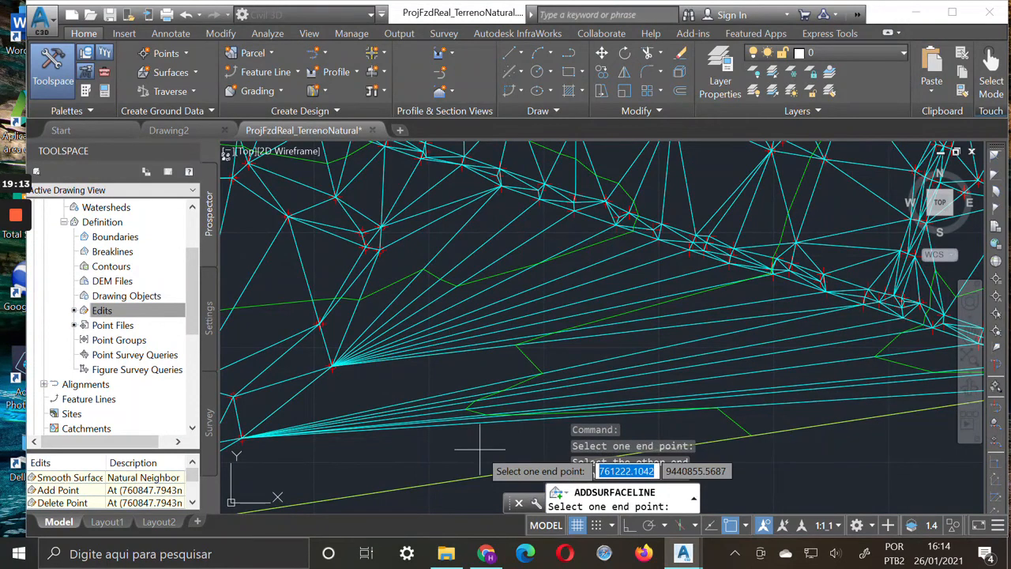
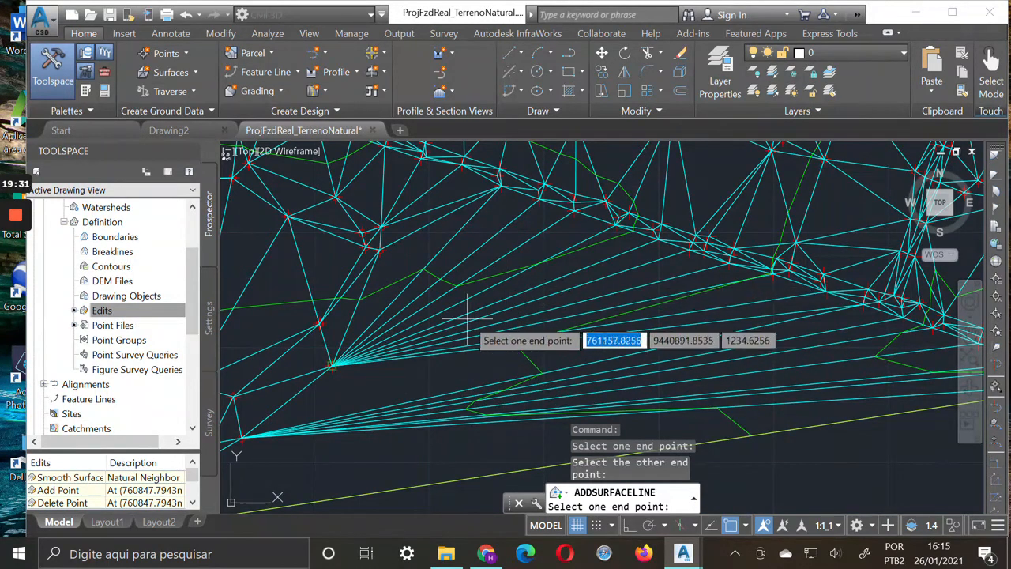
key("Escape")
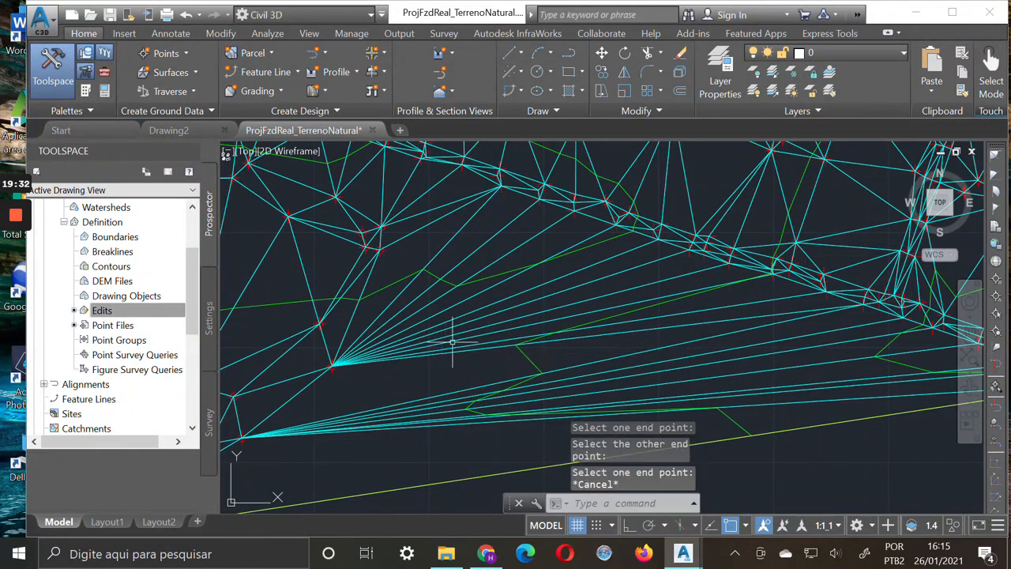
right_click(108, 308)
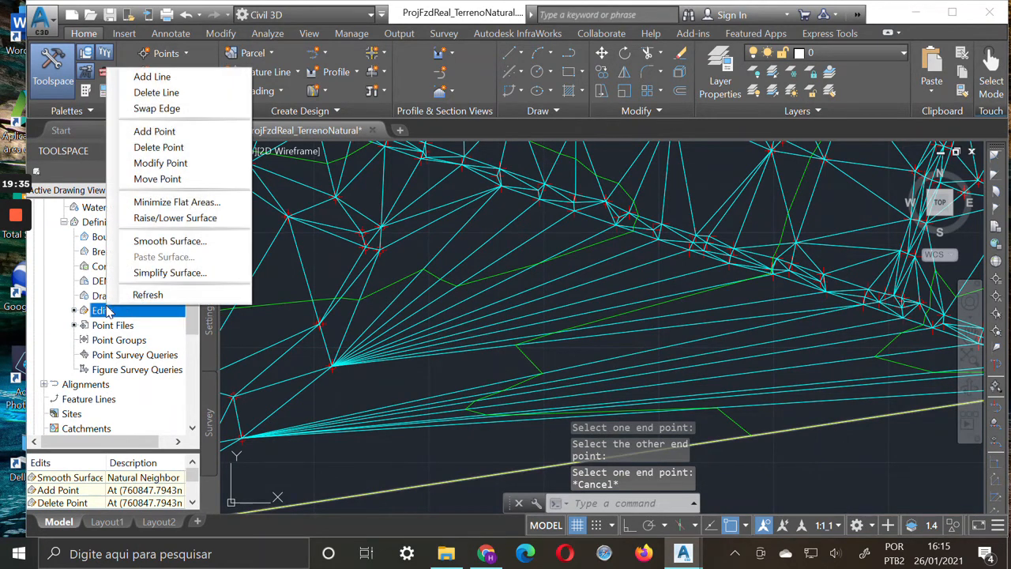
left_click(188, 180)
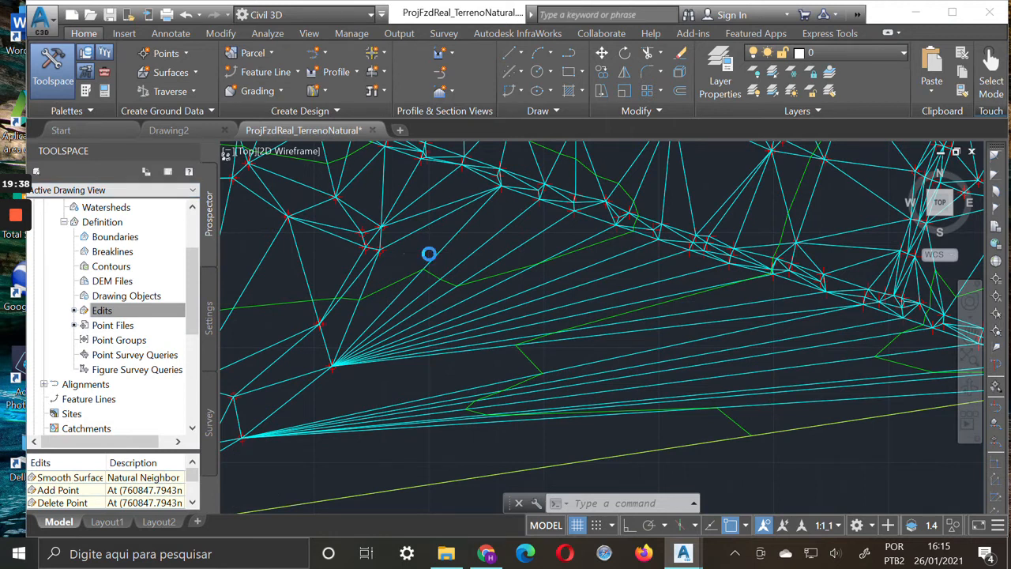
Edit the TerrenoNatural surface style so Points and Triangles are hidden in plan view
scroll(428, 253, "down", 3)
left_click(970, 337)
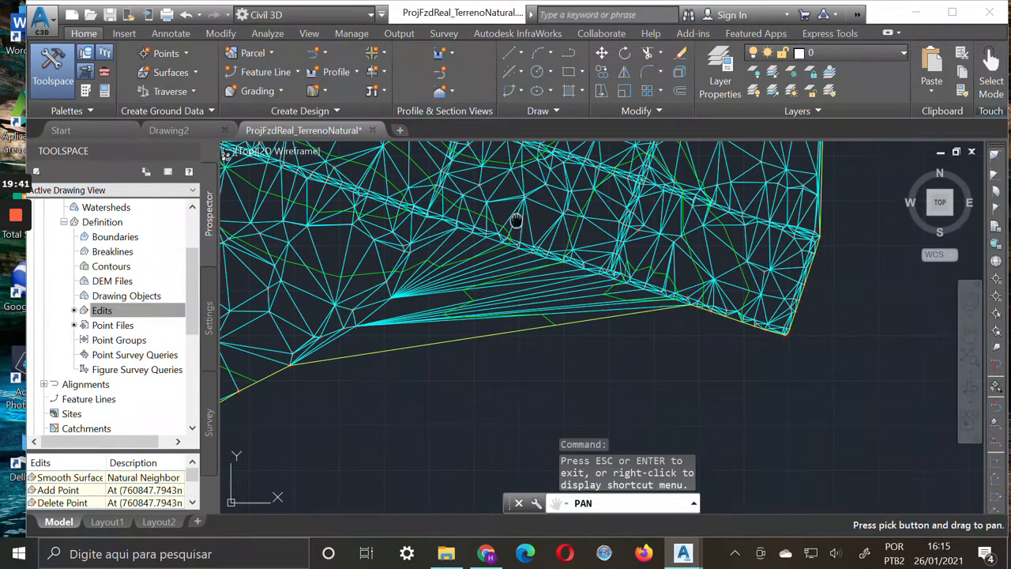
left_click_drag(517, 219, 659, 308)
scroll(658, 309, "down", 6)
left_click_drag(607, 239, 564, 277)
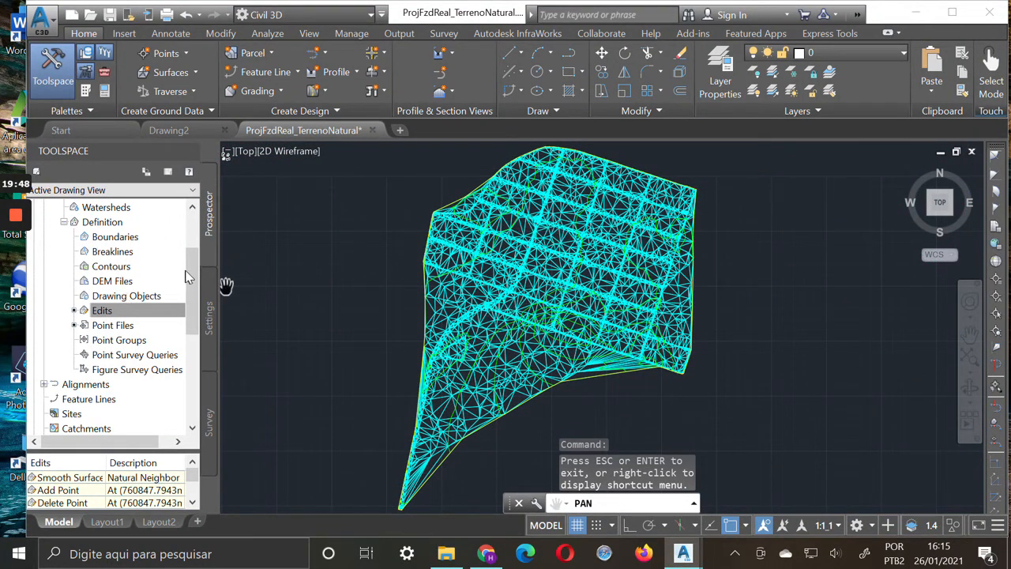
left_click_drag(187, 284, 194, 229)
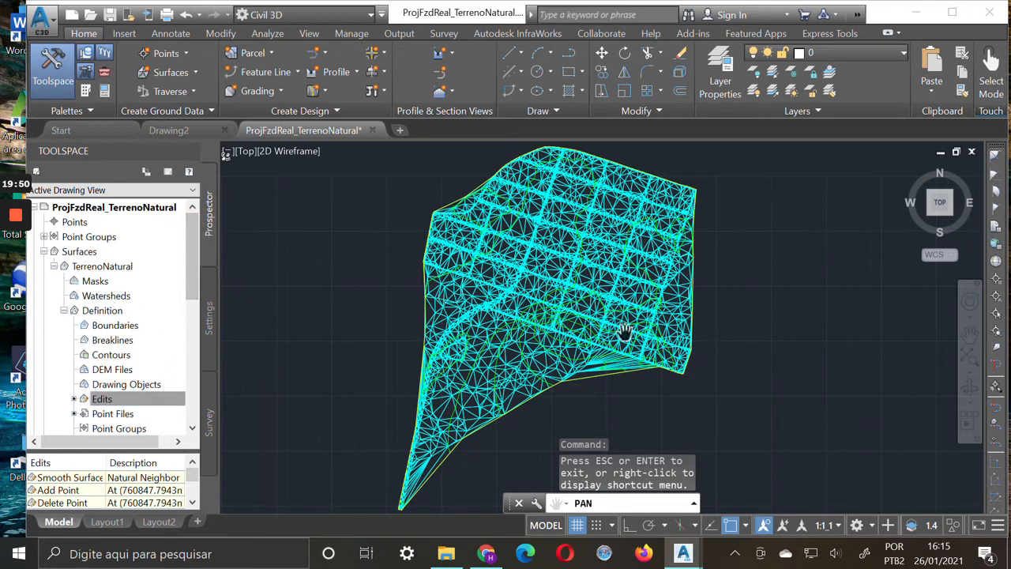
right_click(111, 270)
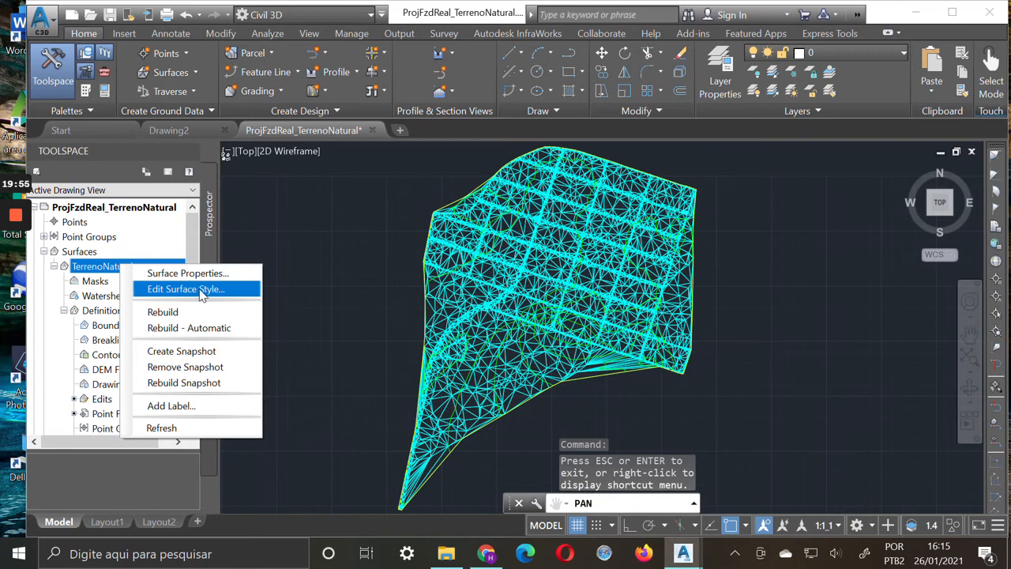
left_click(200, 289)
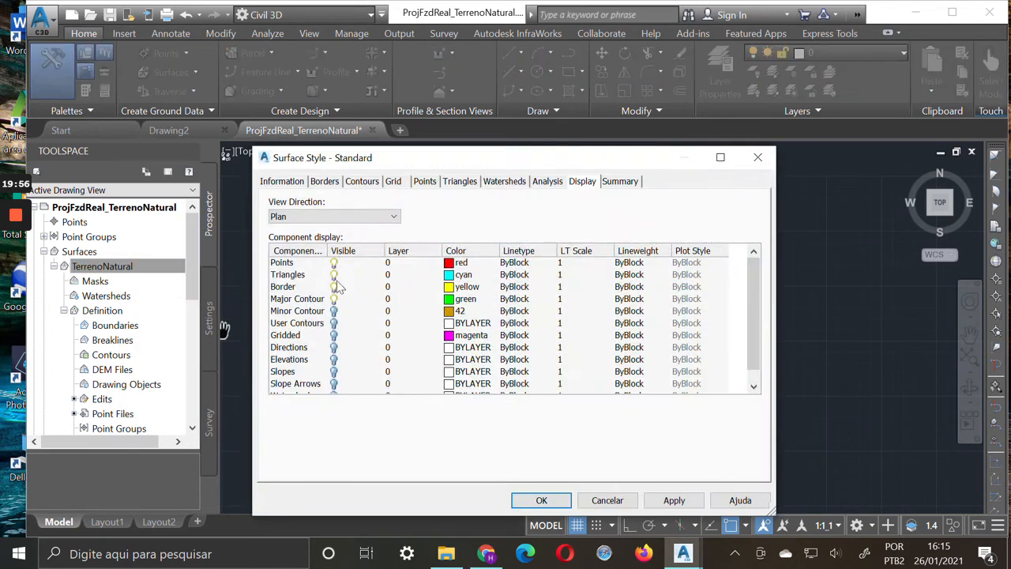
left_click(333, 274)
left_click(332, 263)
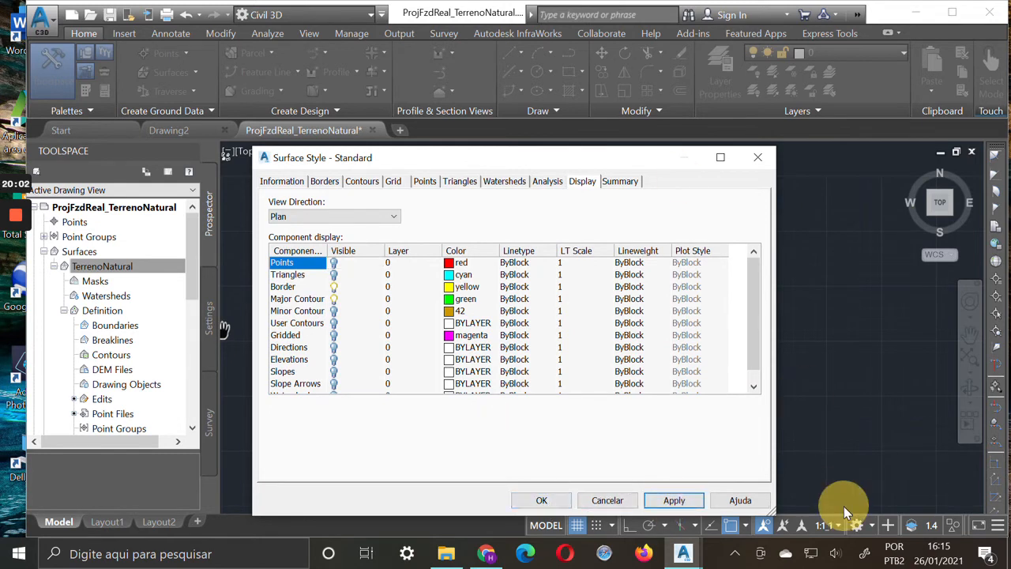
mouse_move(507, 158)
left_mouse_down()
mouse_move(588, 289)
mouse_move(574, 222)
left_mouse_up()
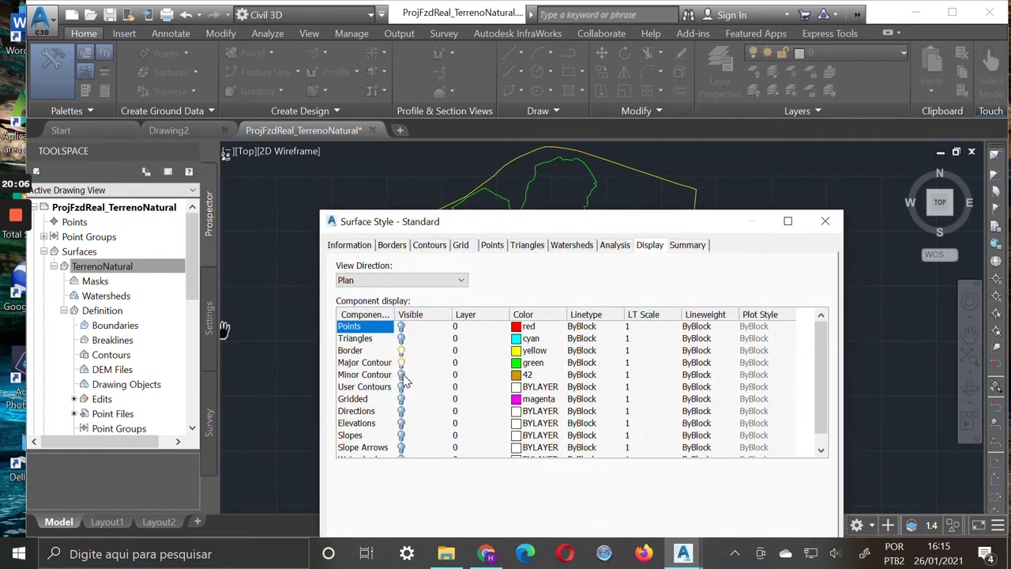
Make the Minor Contour component visible in the Standard surface style and uncover the drawing to check the contours
left_click(402, 374)
left_click_drag(725, 226, 690, 152)
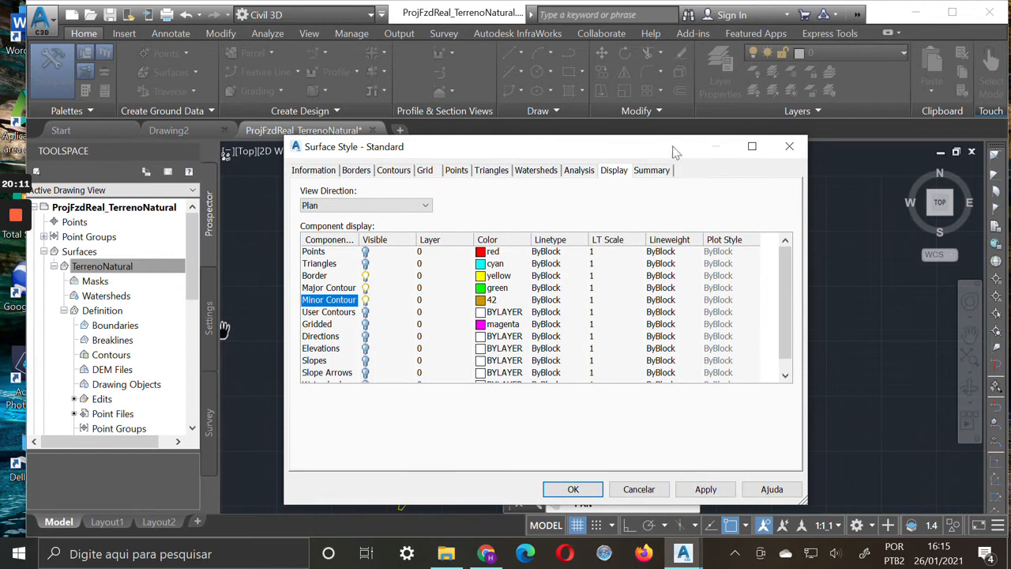
left_click_drag(670, 151, 729, 471)
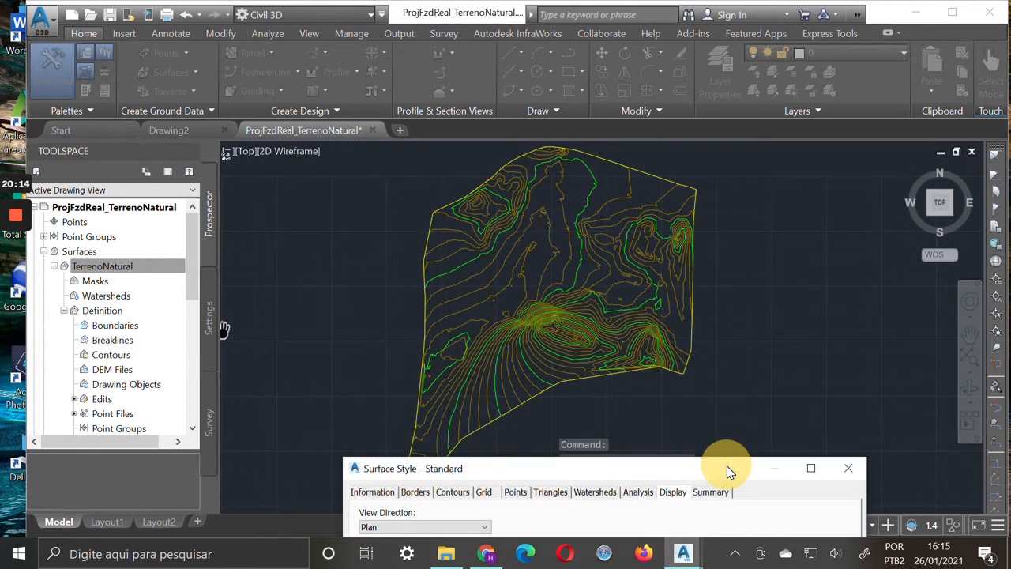
left_click_drag(730, 472, 780, 163)
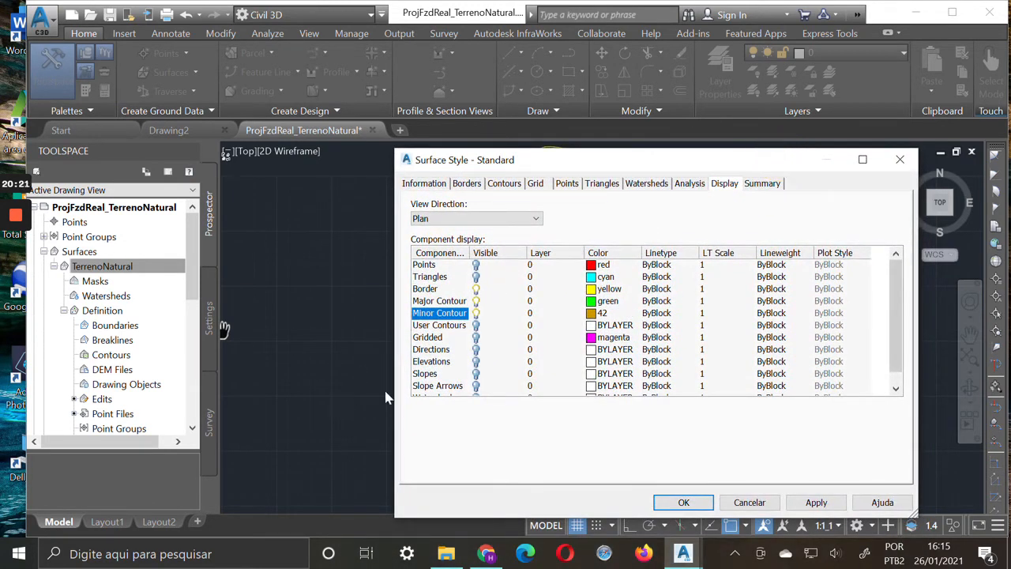
Turn on the Elevations component in the Standard surface style, apply it and close the style settings
left_click(476, 361)
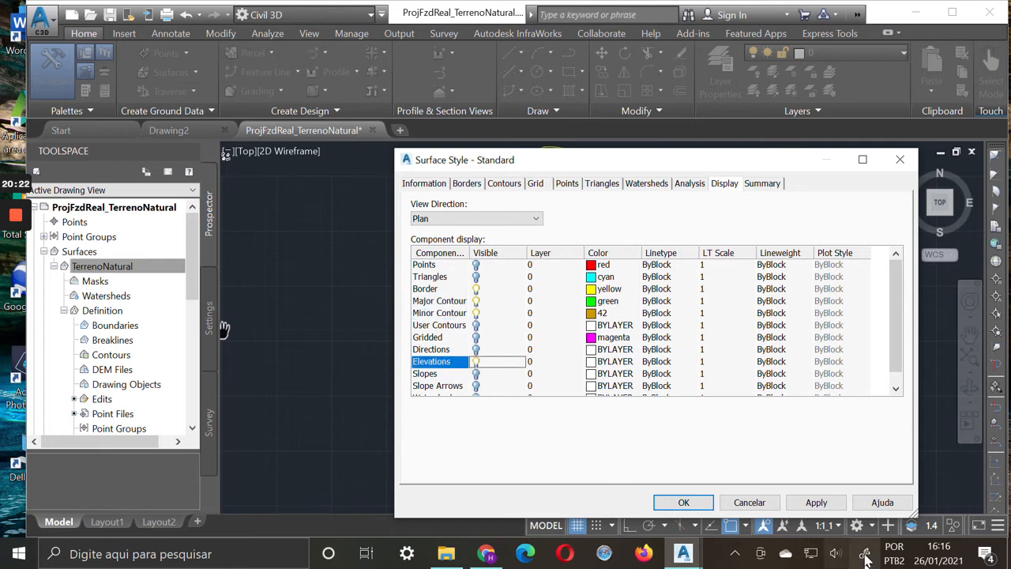
left_click(821, 503)
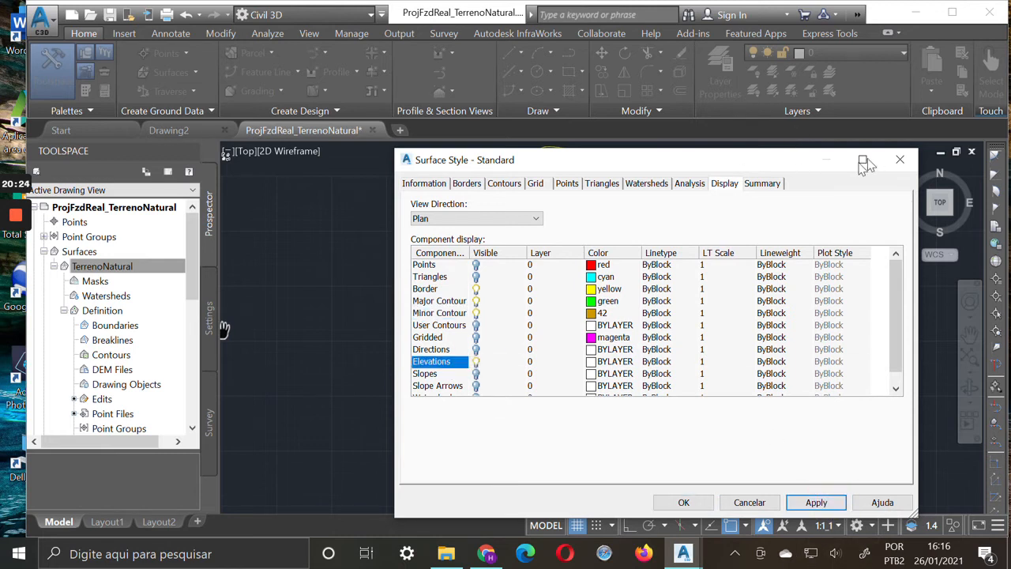
left_click(899, 160)
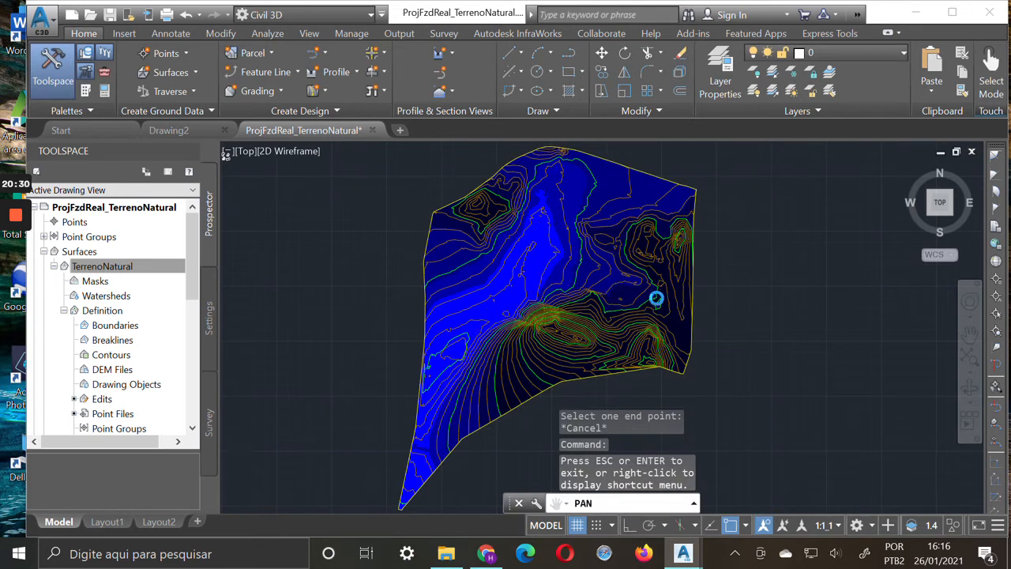
Inspect the shaded elevations in plan and open the TerrenoNatural surface in the Object Viewer
scroll(650, 295, "up", 4)
left_click_drag(562, 310, 644, 345)
scroll(647, 347, "down", 2)
mouse_move(605, 298)
left_mouse_down()
mouse_move(579, 392)
mouse_move(574, 293)
left_mouse_up()
scroll(577, 308, "down", 3)
scroll(542, 334, "down", 2)
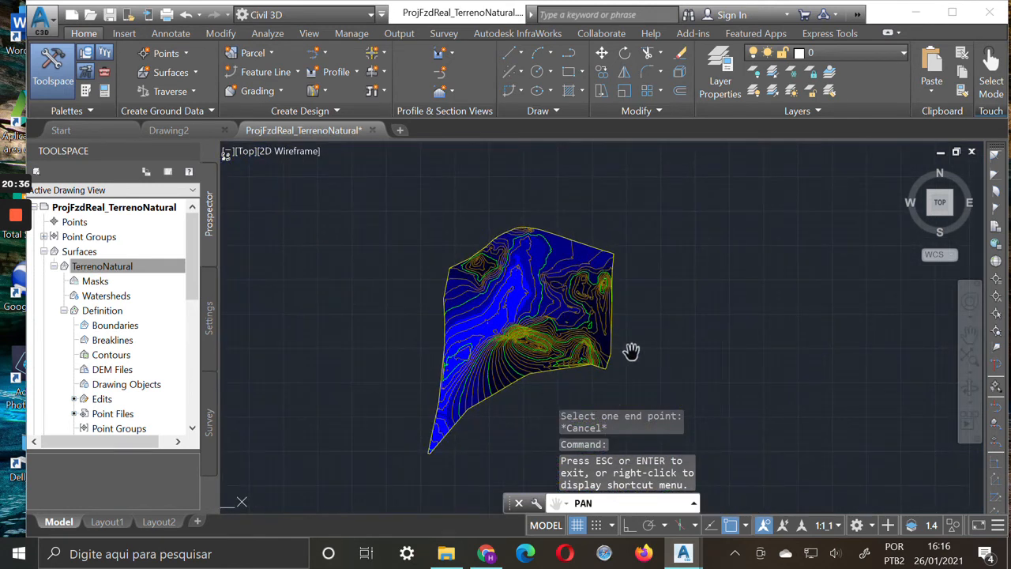
key("Escape")
left_click(582, 349)
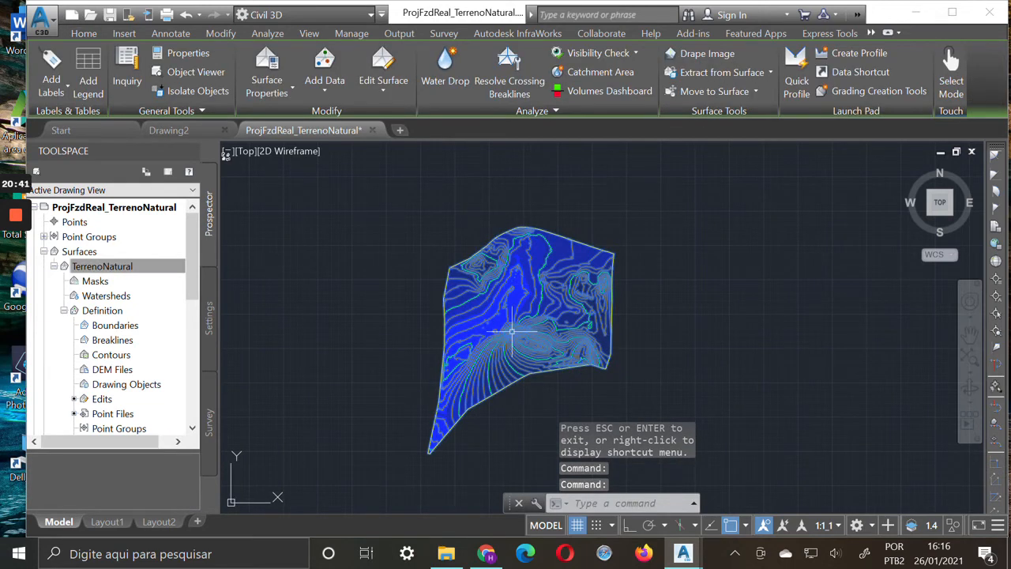
right_click(567, 360)
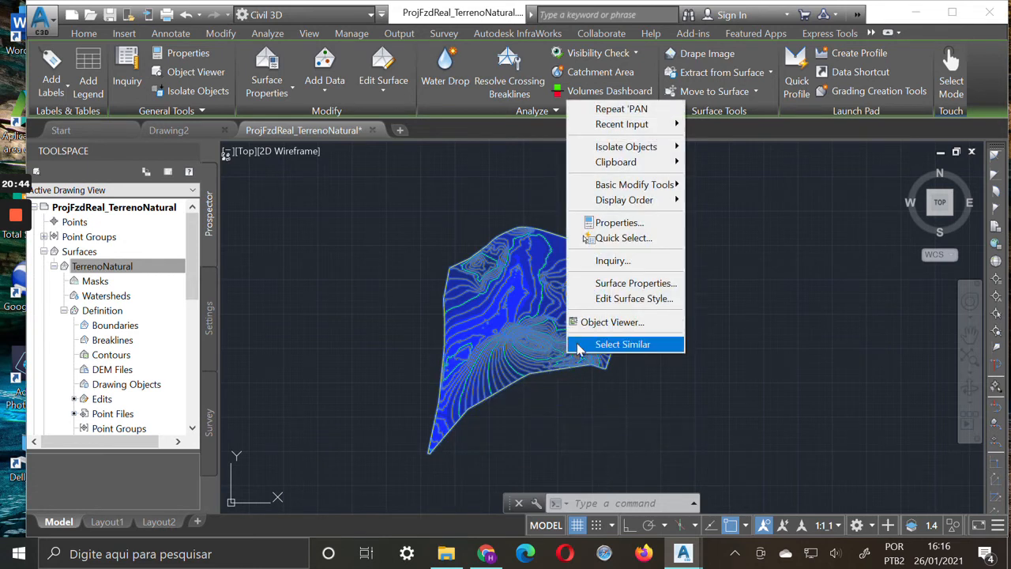
left_click(580, 321)
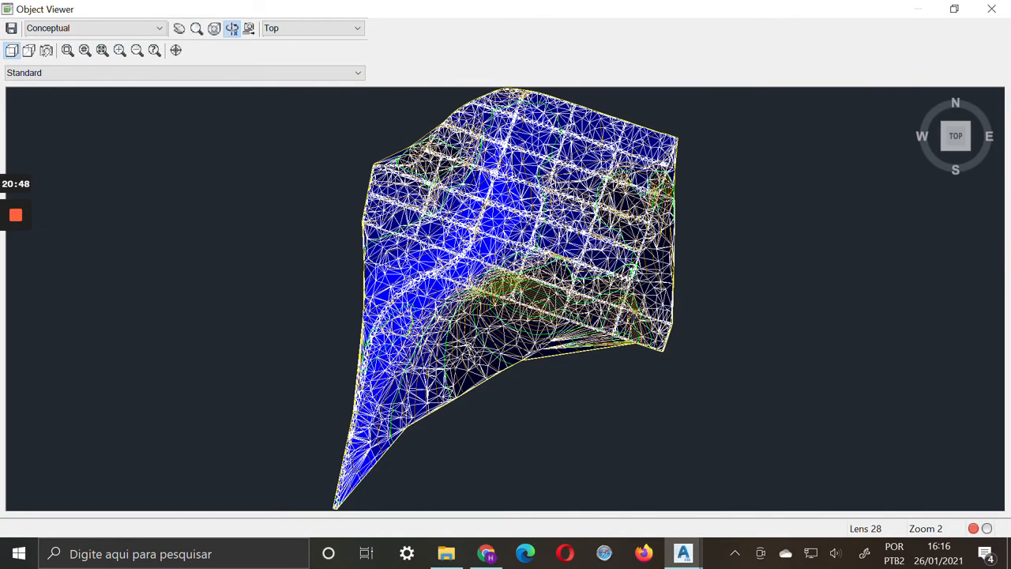
View the surface in 3D from its top southwest corner, pan it into view and leave the Object Viewer
mouse_move(932, 160)
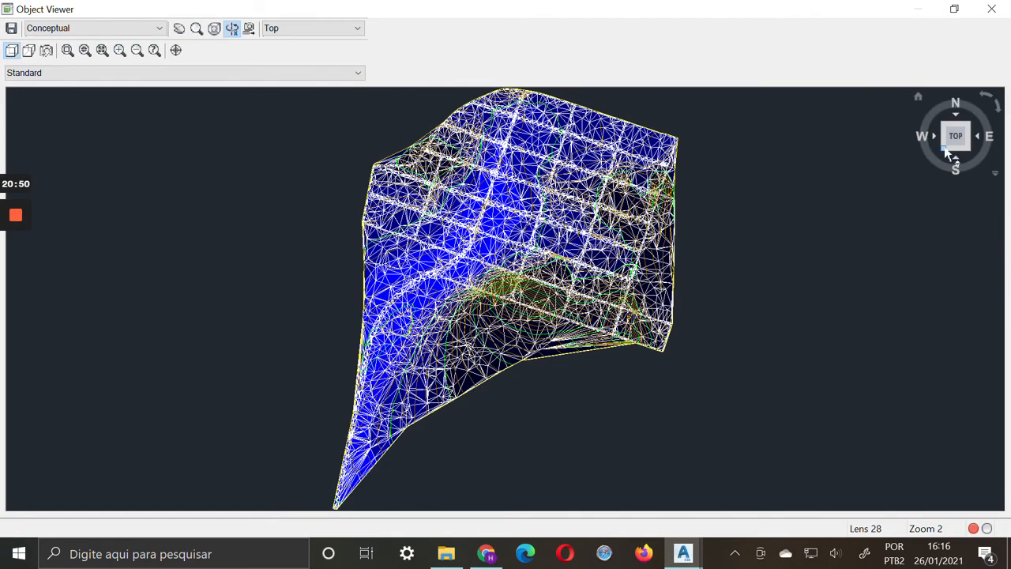
left_click(948, 152)
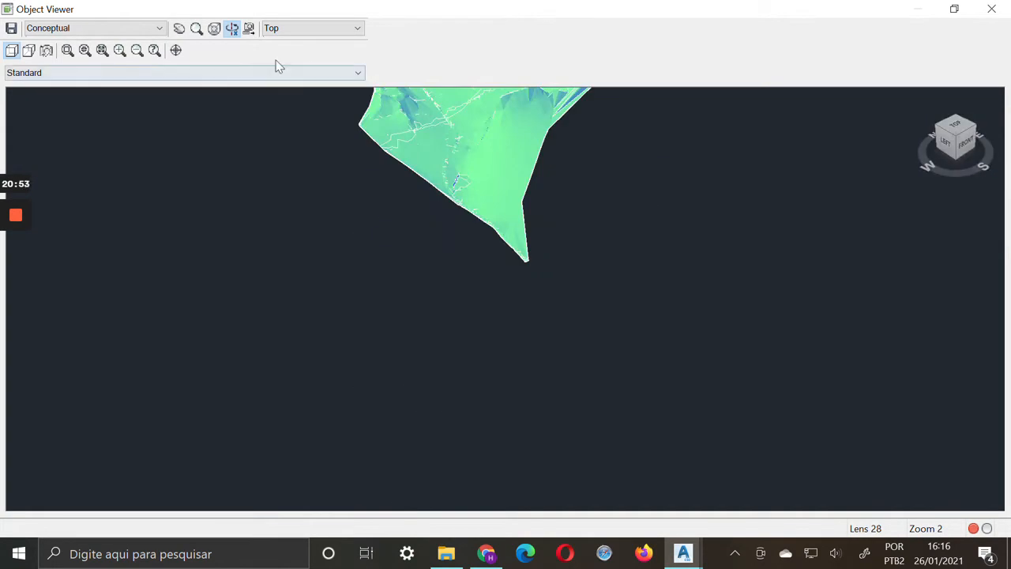
left_click(182, 32)
left_click_drag(495, 182, 332, 355)
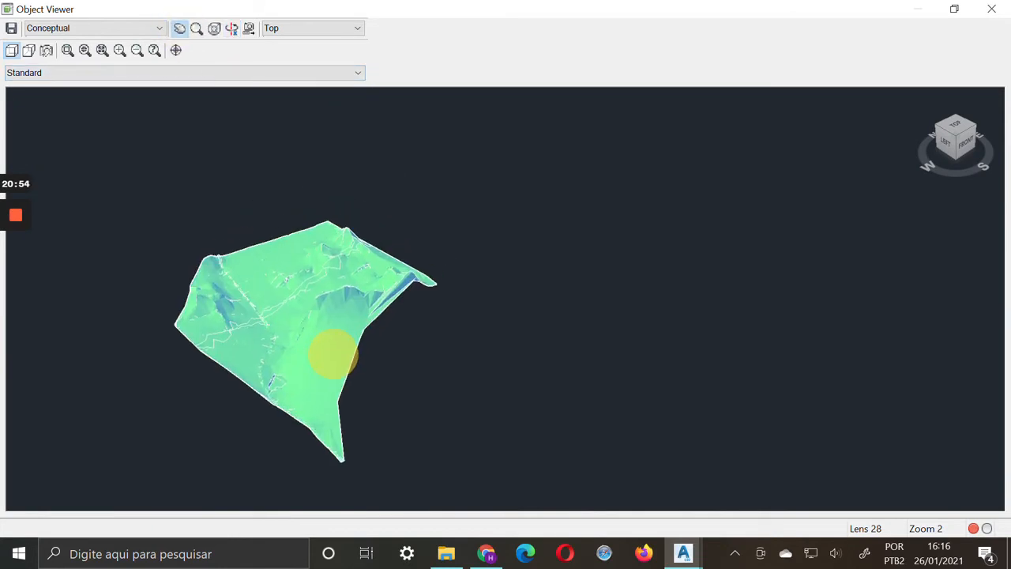
key("Escape")
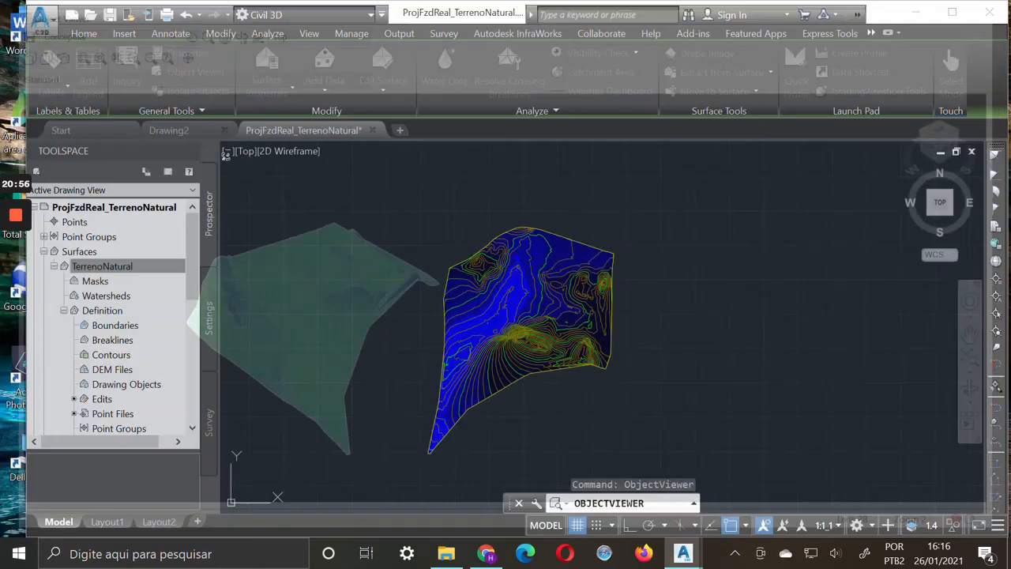
Reopen the TerrenoNatural surface in the Object Viewer and show it enlarged and centred from the top southwest corner
left_click(547, 301)
right_click(548, 301)
left_click(618, 271)
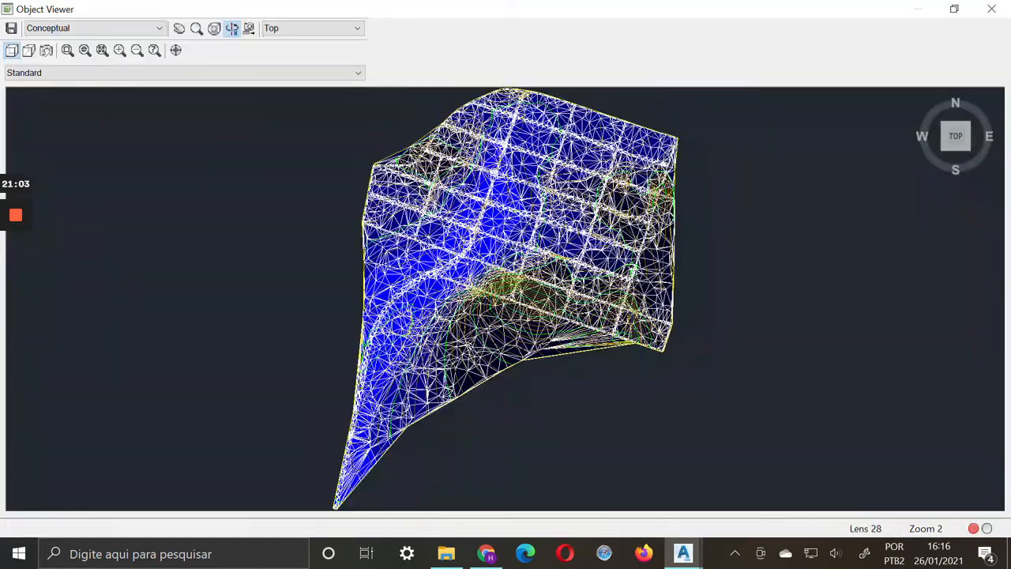
left_click(947, 155)
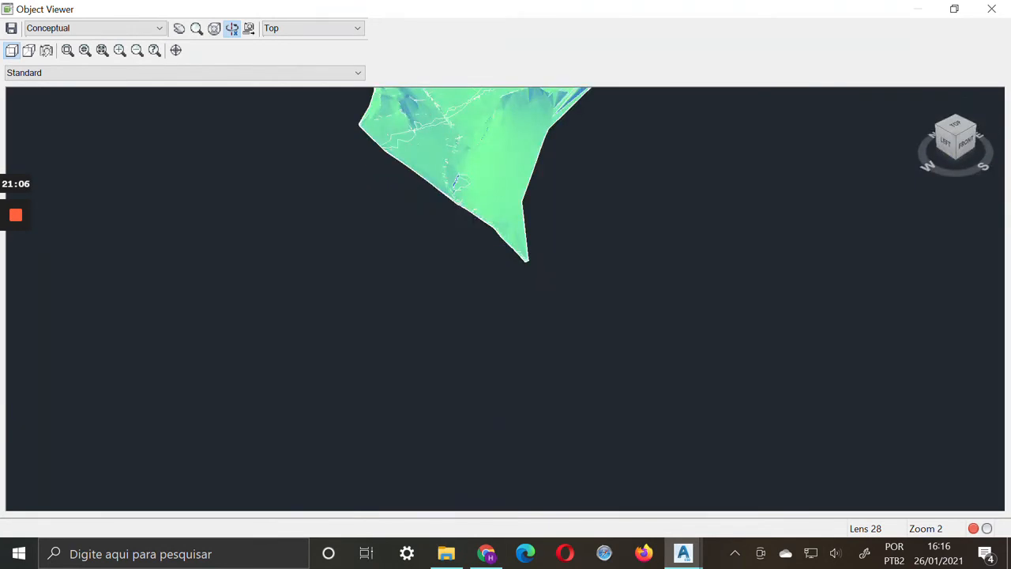
left_click(181, 30)
left_click_drag(537, 141, 391, 291)
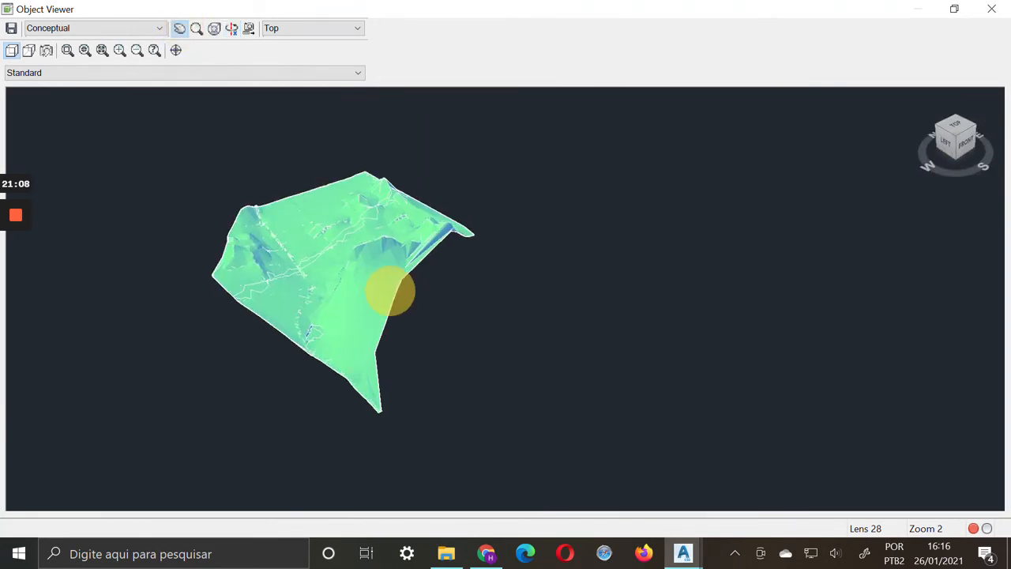
scroll(517, 300, "up", 3)
left_click_drag(300, 237, 647, 288)
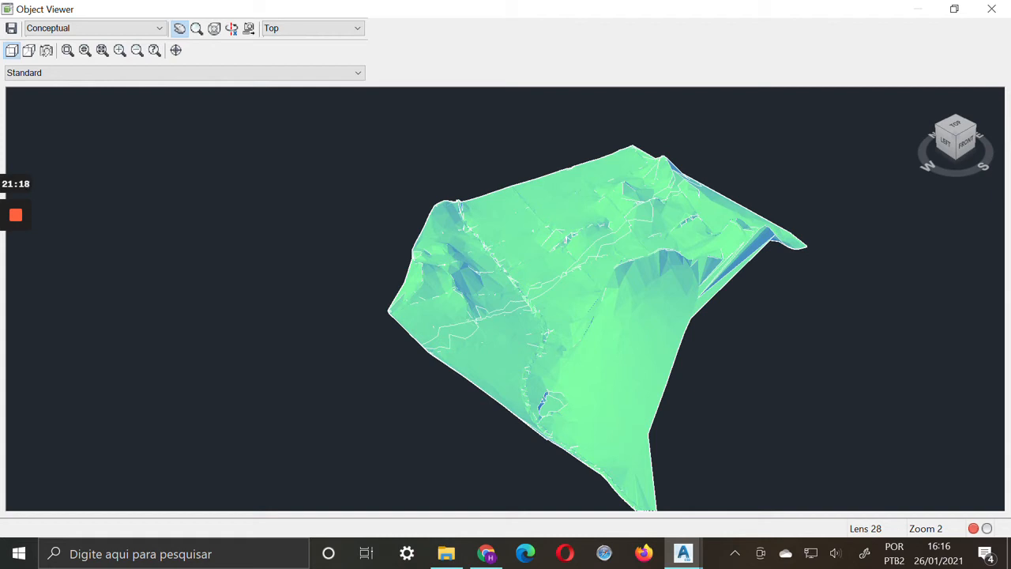
Reposition the 3D surface and rotate it around to examine the relief from the south, slightly above the front
left_click(180, 32)
right_click(729, 163)
left_click(754, 194)
left_click_drag(542, 379, 380, 365)
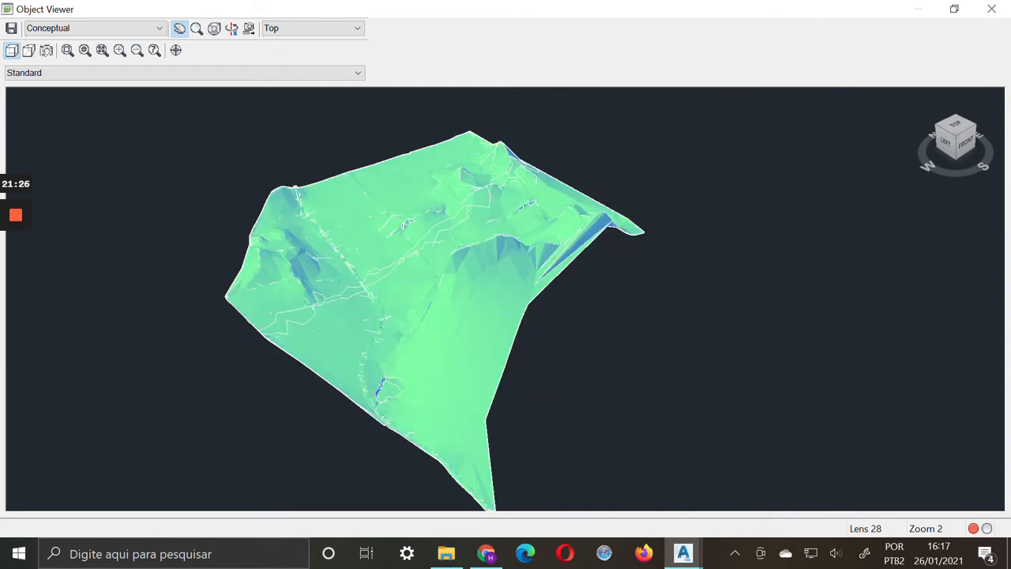
right_click(772, 266)
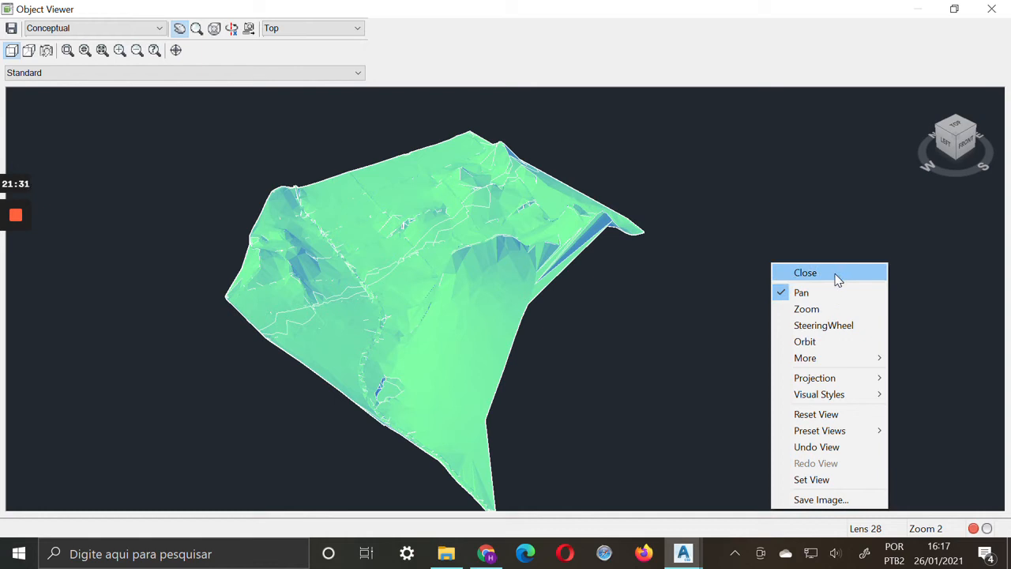
left_click(805, 291)
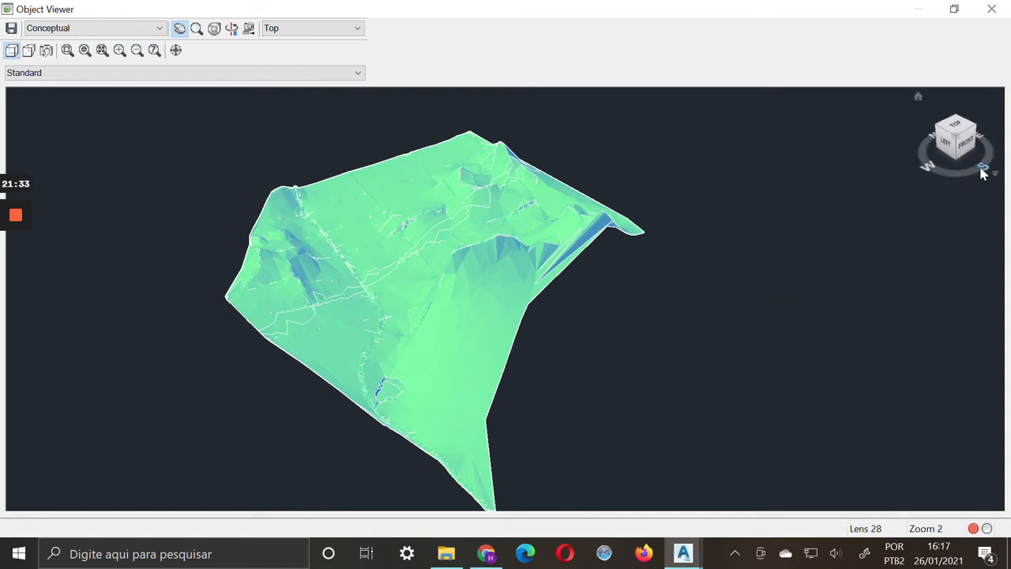
mouse_move(982, 168)
left_mouse_down()
mouse_move(946, 174)
mouse_move(978, 169)
mouse_move(905, 158)
left_mouse_up()
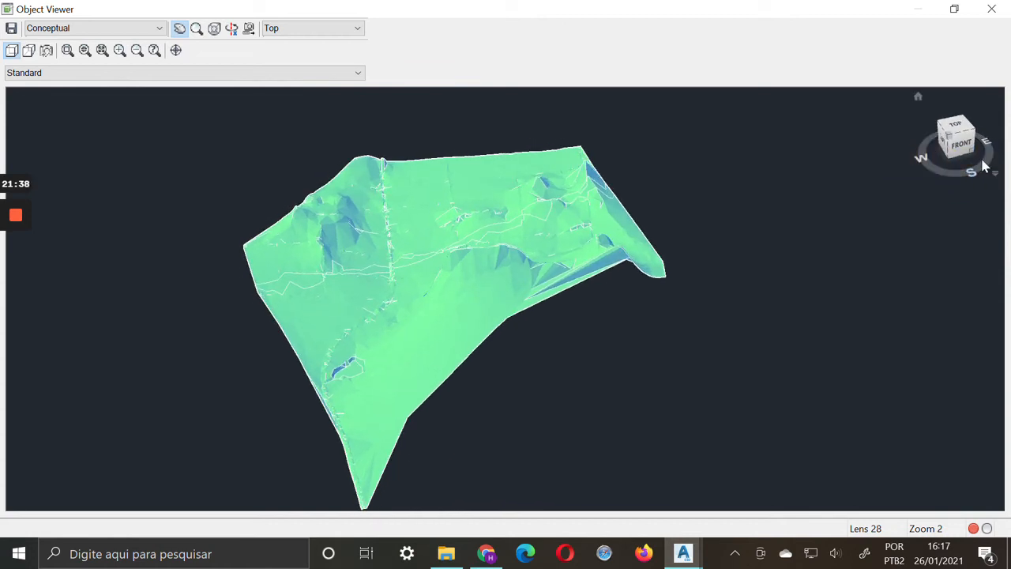
left_click_drag(985, 165, 963, 173)
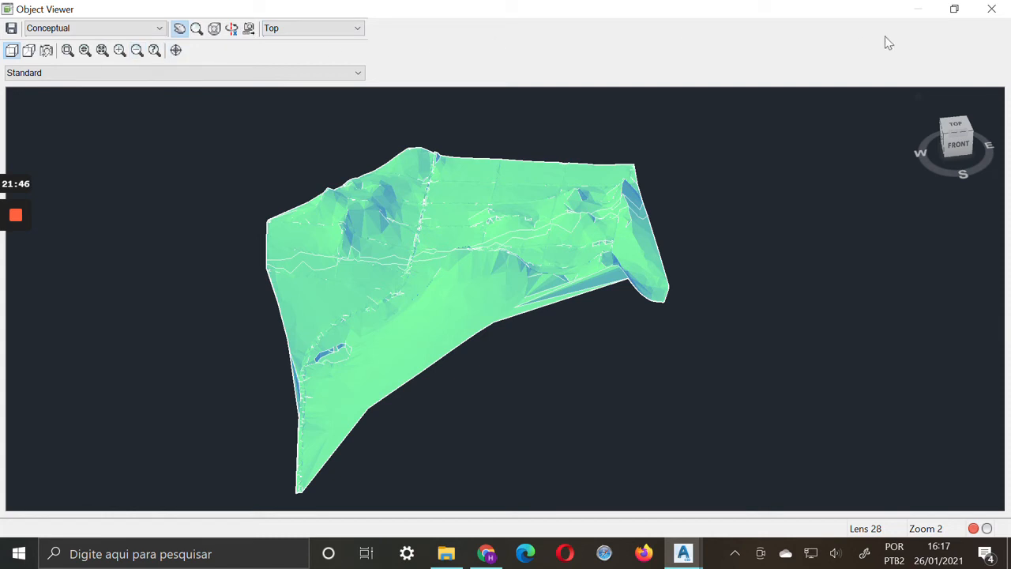
Switch the Object Viewer's visual style to X-Ray
left_click(160, 28)
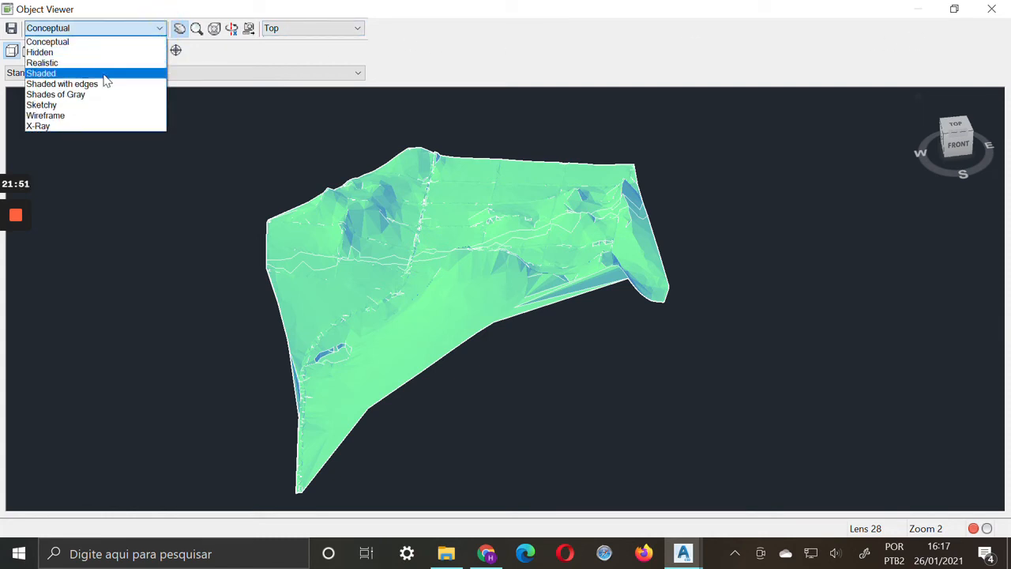
left_click(85, 126)
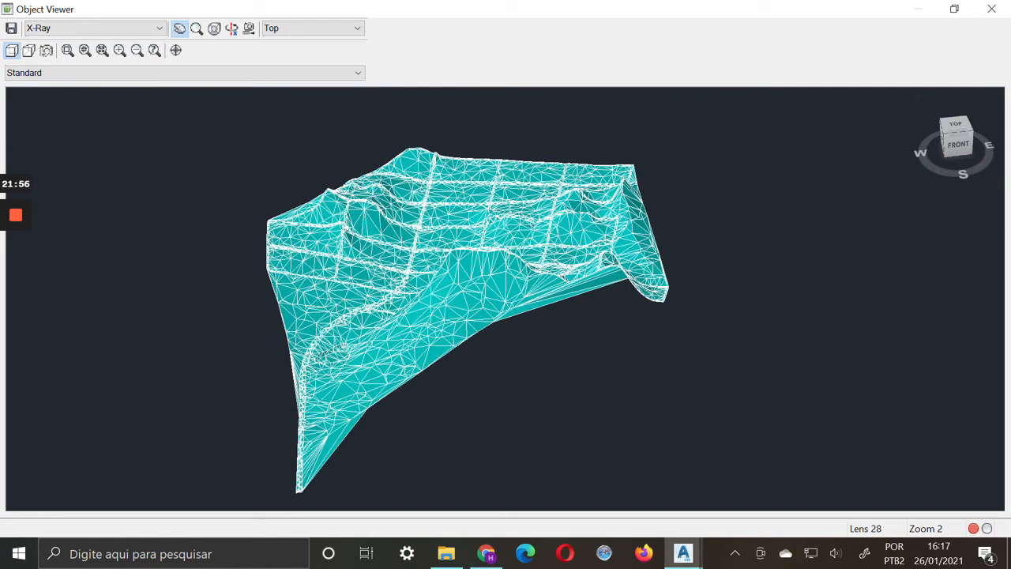
Switch the Object Viewer's visual style to Realistic and reposition the shaded 3D surface
left_click(142, 30)
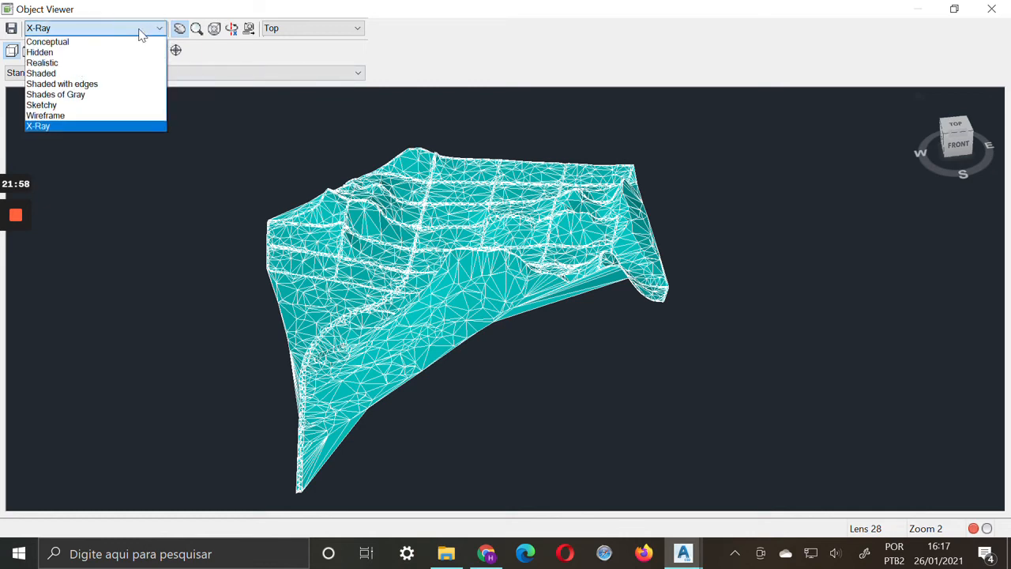
left_click(102, 62)
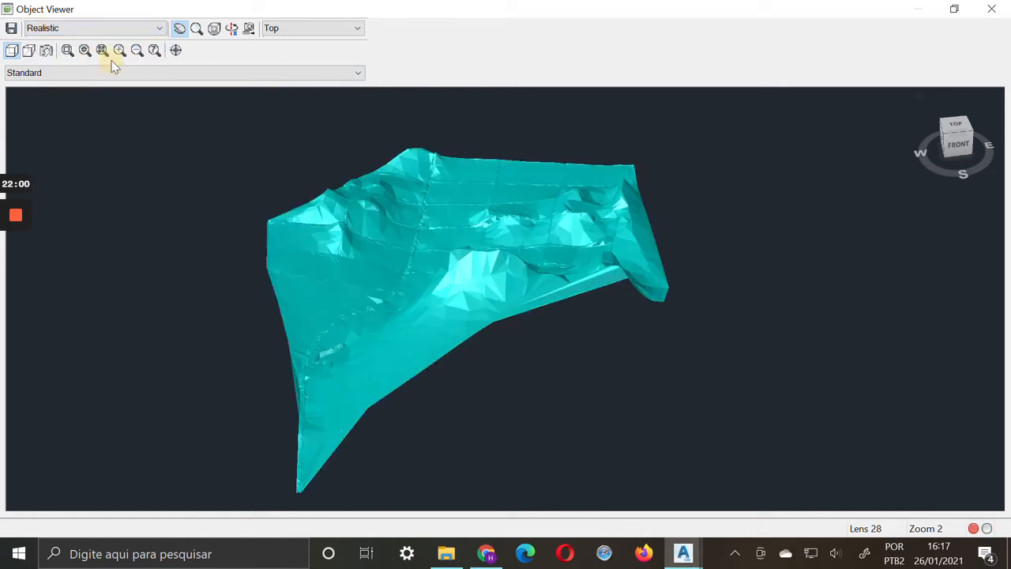
left_click_drag(451, 307, 500, 301)
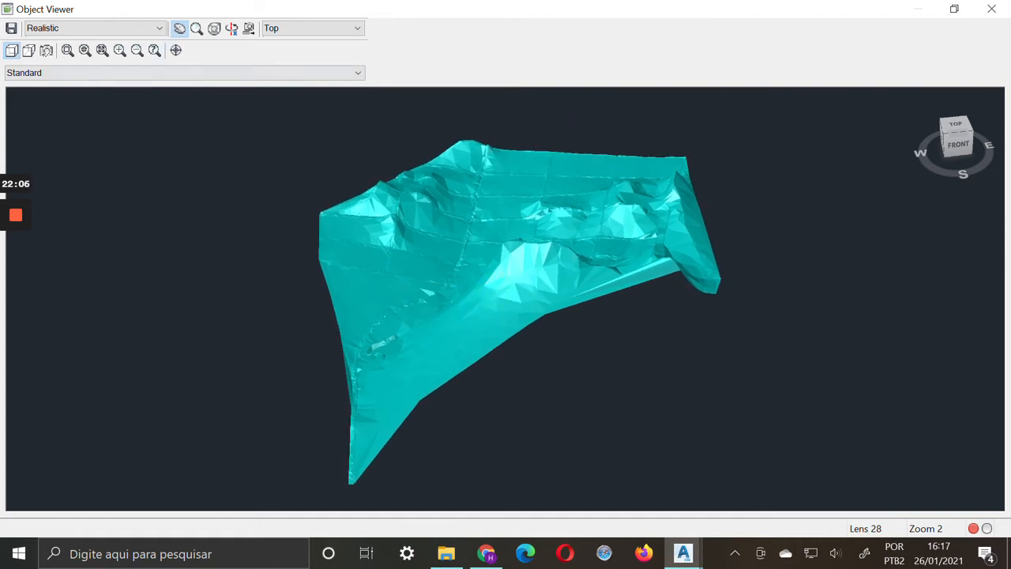
View the surface in Shades of Gray from its top southwest corner and leave the Object Viewer
left_click(81, 30)
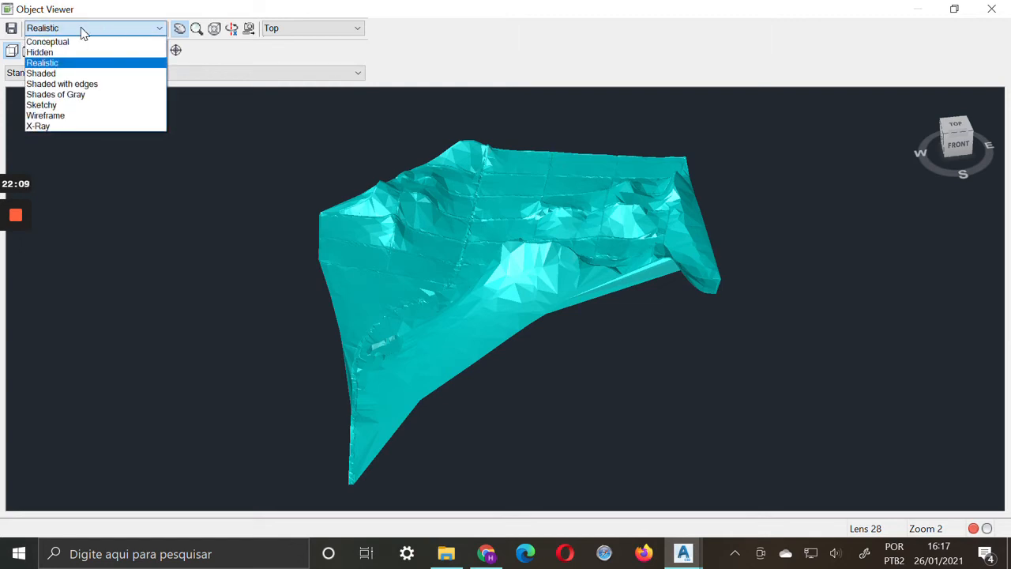
left_click(101, 95)
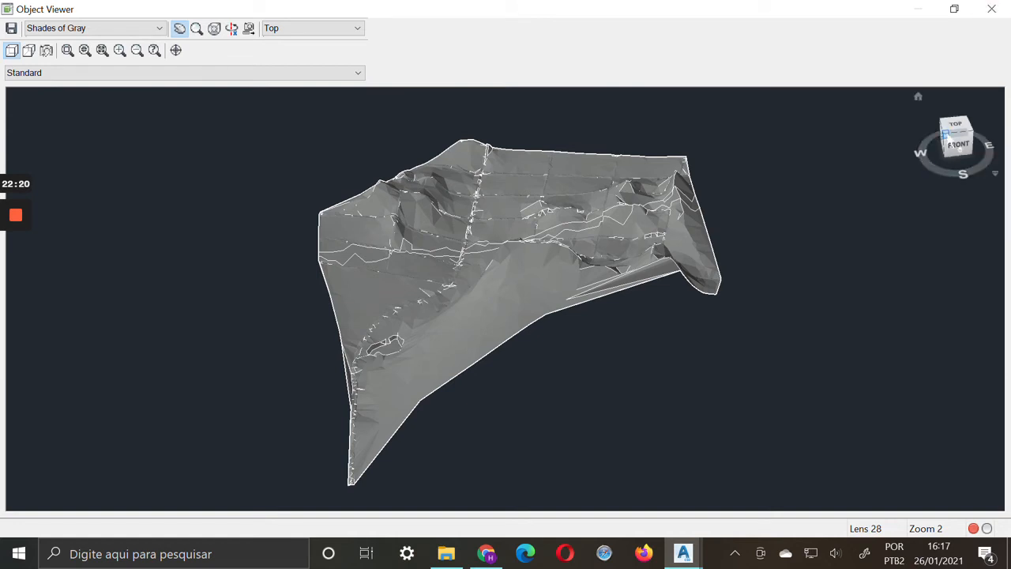
left_click(944, 135)
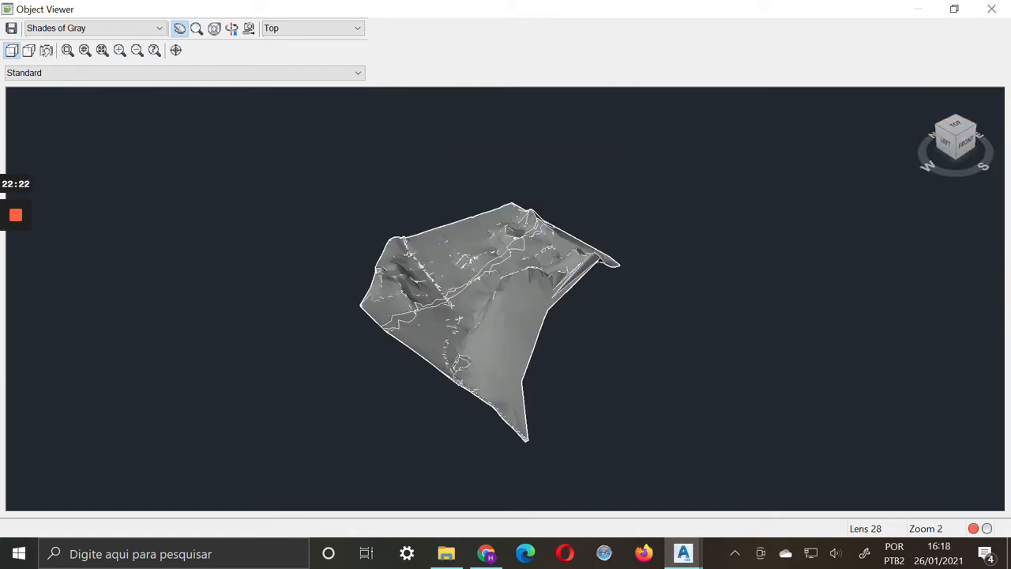
scroll(505, 299, "up", 3)
scroll(505, 298, "down", 1)
middle_click_drag(500, 229, 501, 273)
left_click(998, 6)
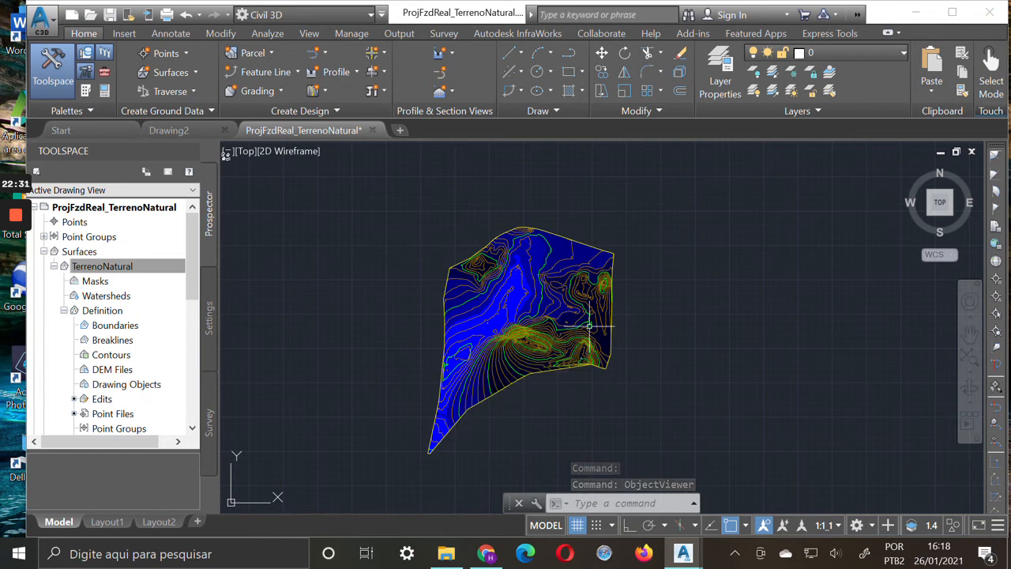
Turn on the Slope Arrows component in the plan display of TerrenoNatural's Standard surface style and apply the change
mouse_move(587, 325)
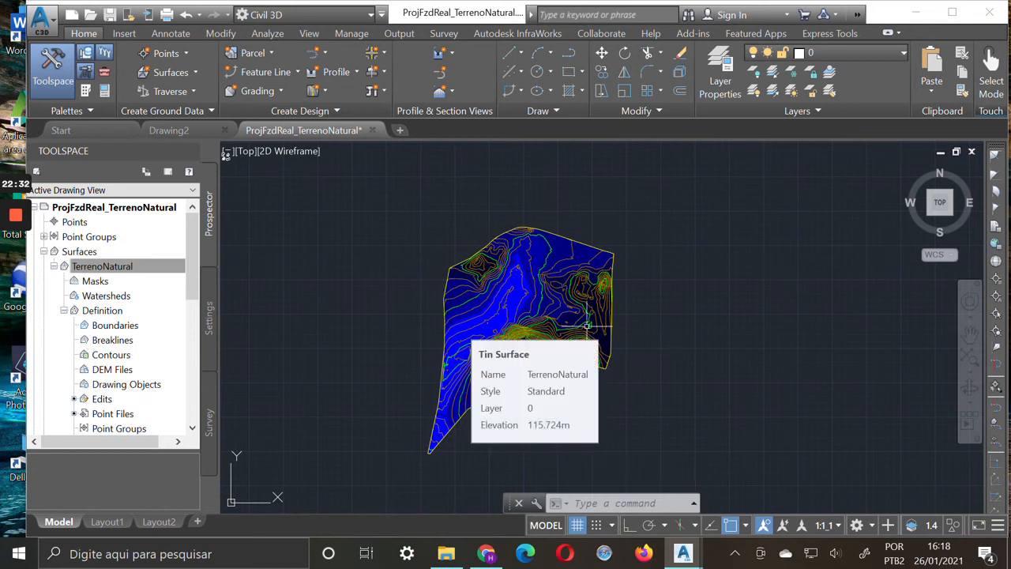
scroll(534, 330, "up", 2)
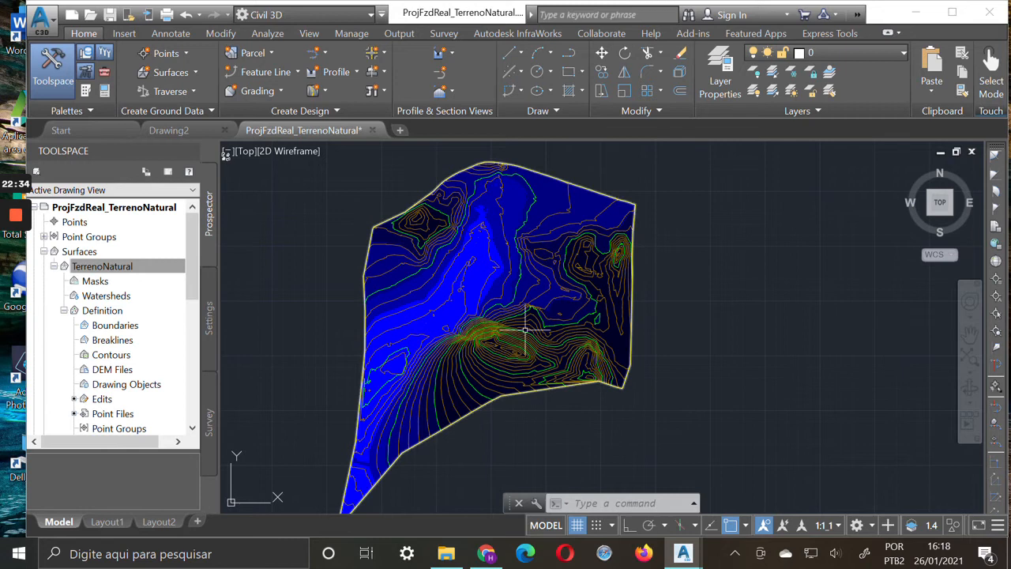
left_click(124, 268)
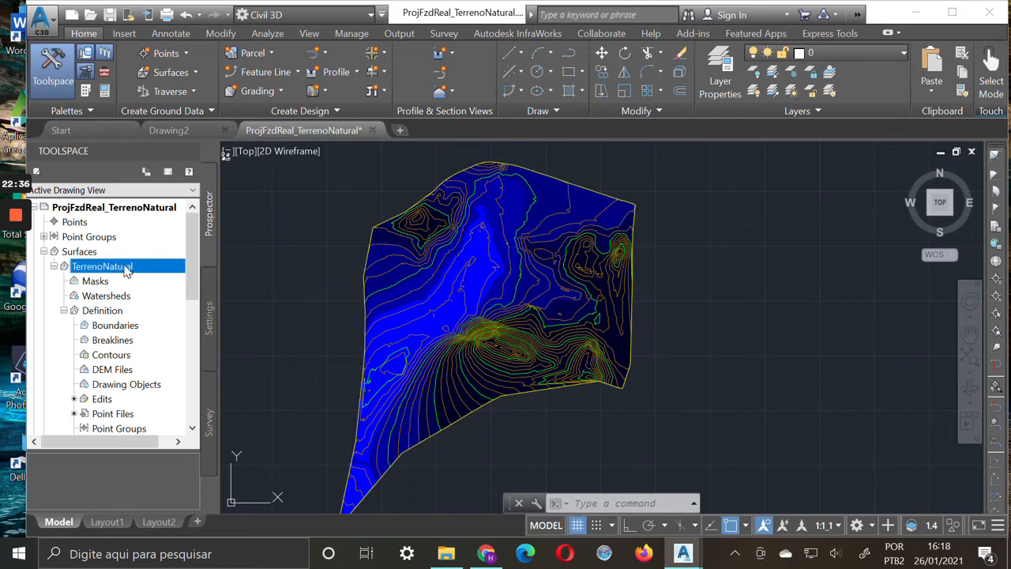
right_click(125, 270)
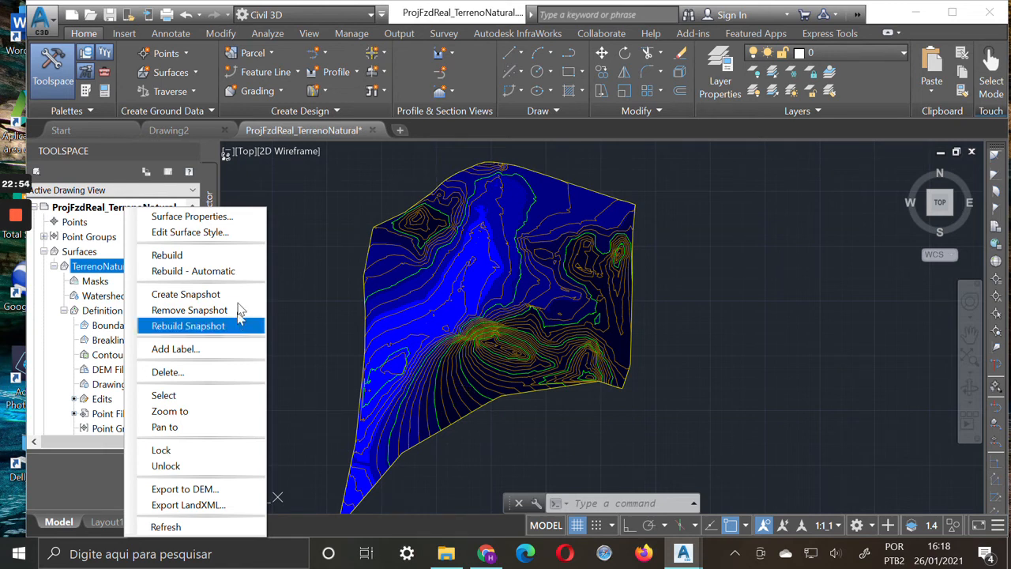
left_click(258, 232)
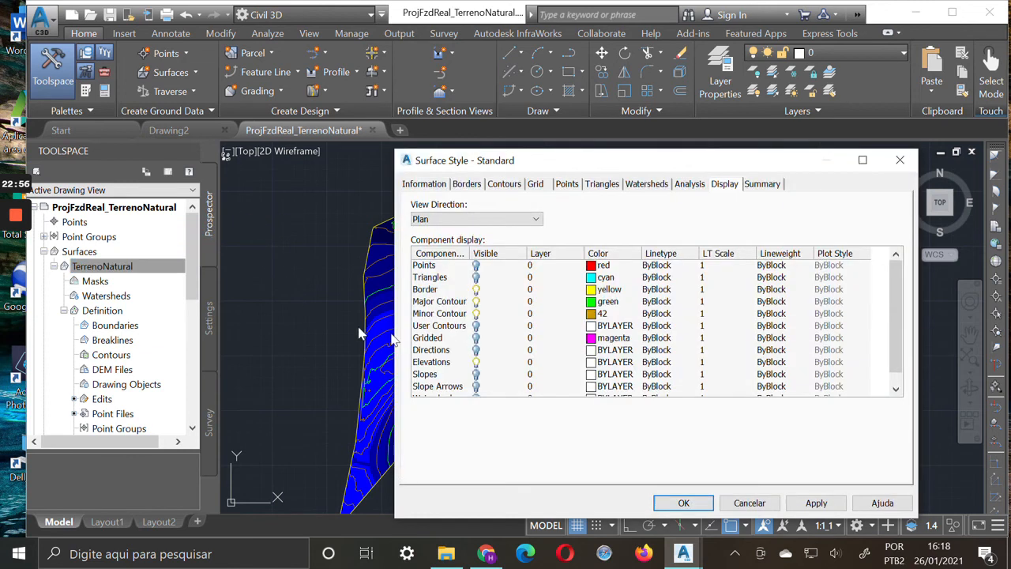
scroll(491, 377, "down", 1)
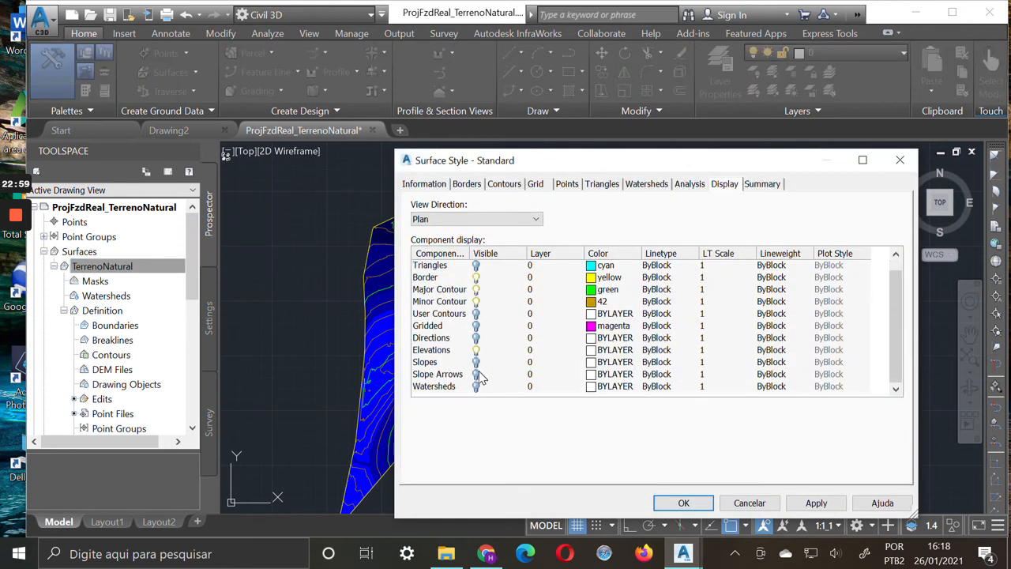
left_click(477, 375)
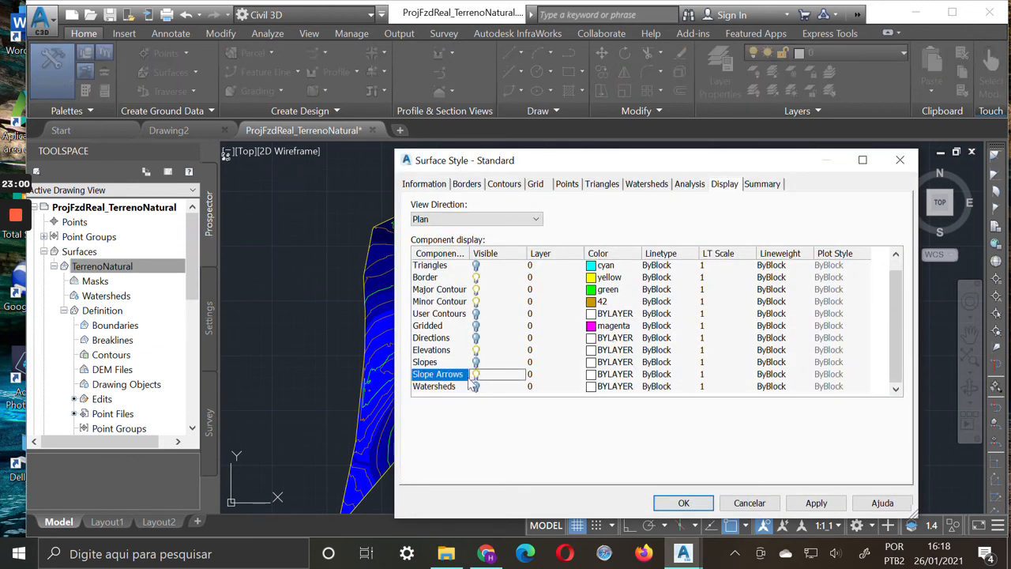
left_click(816, 503)
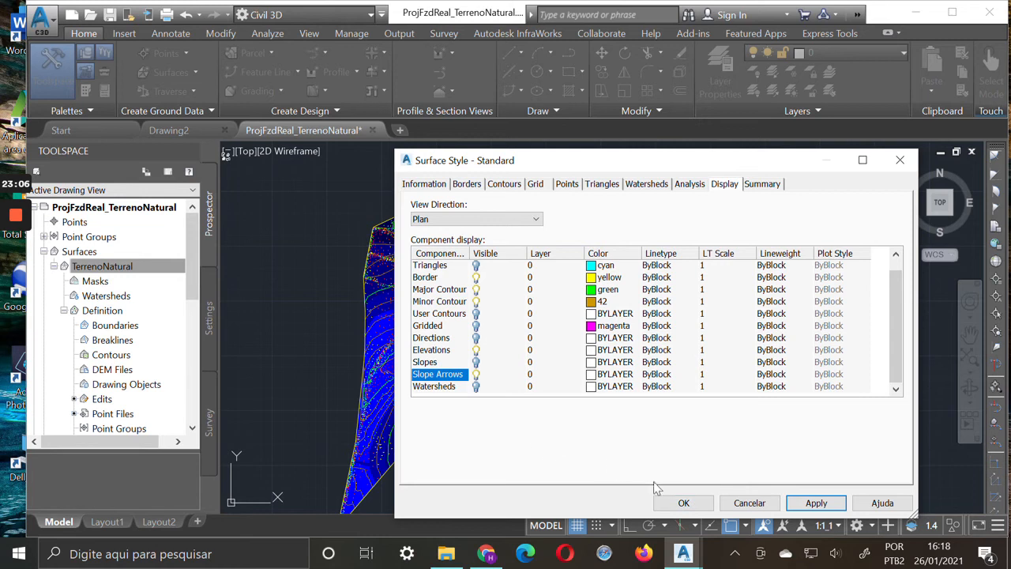
left_click(683, 504)
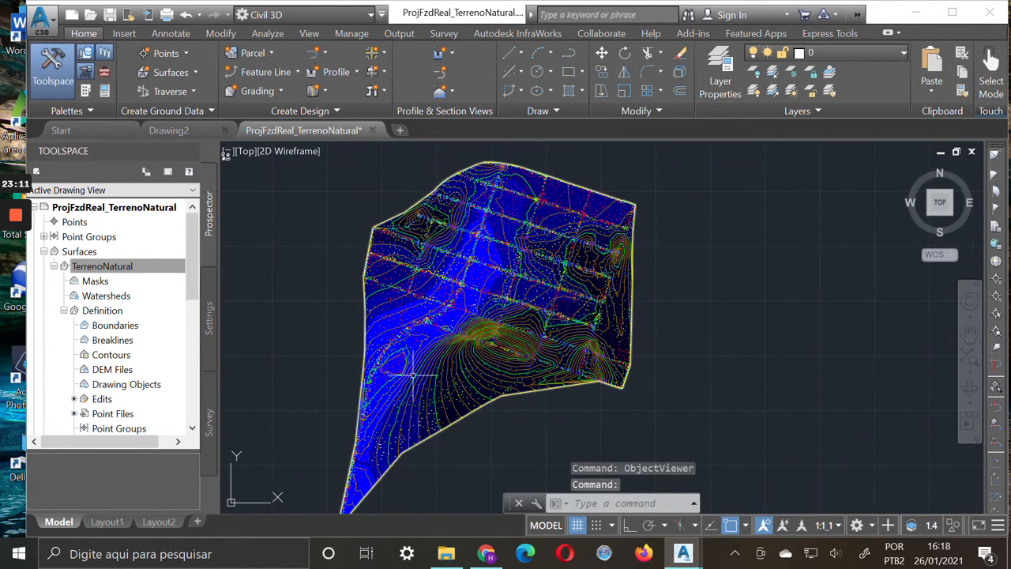
Examine the direction and colours of the slope arrows on the southwestern hillside and around the small closed contour
scroll(407, 423, "up", 2)
scroll(405, 411, "up", 2)
scroll(403, 411, "up", 2)
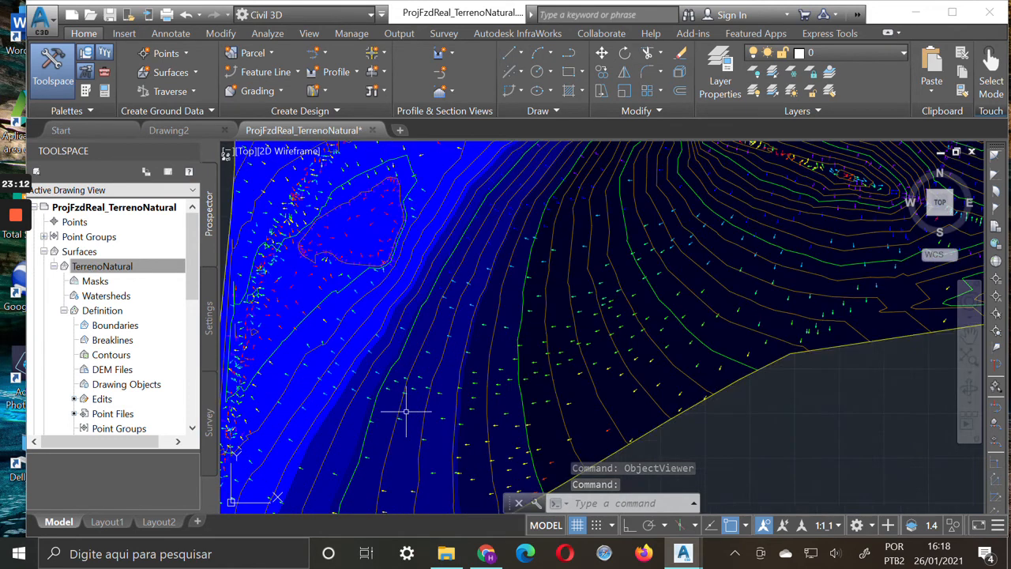
scroll(401, 413, "up", 2)
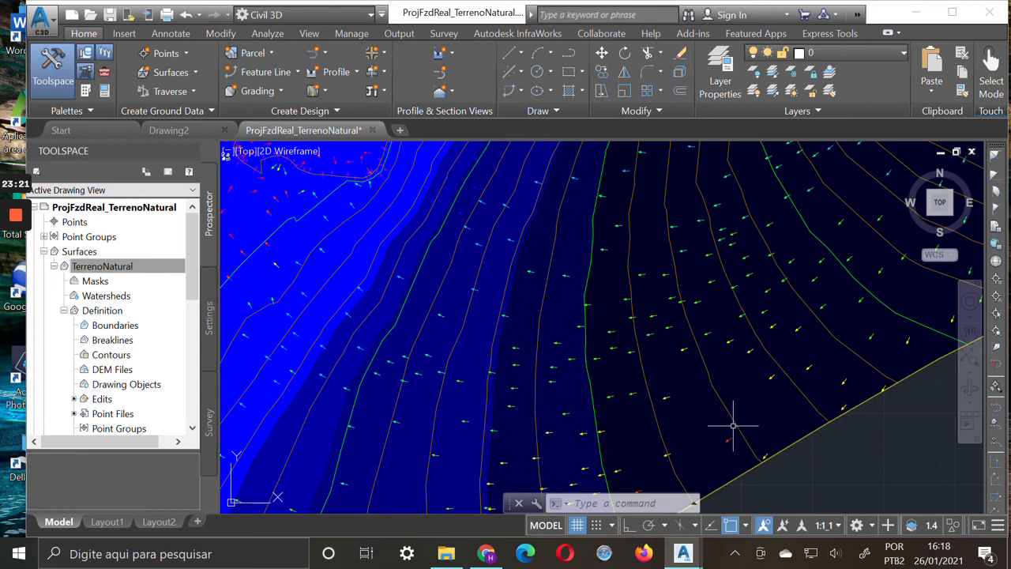
scroll(733, 427, "down", 1)
scroll(733, 426, "down", 1)
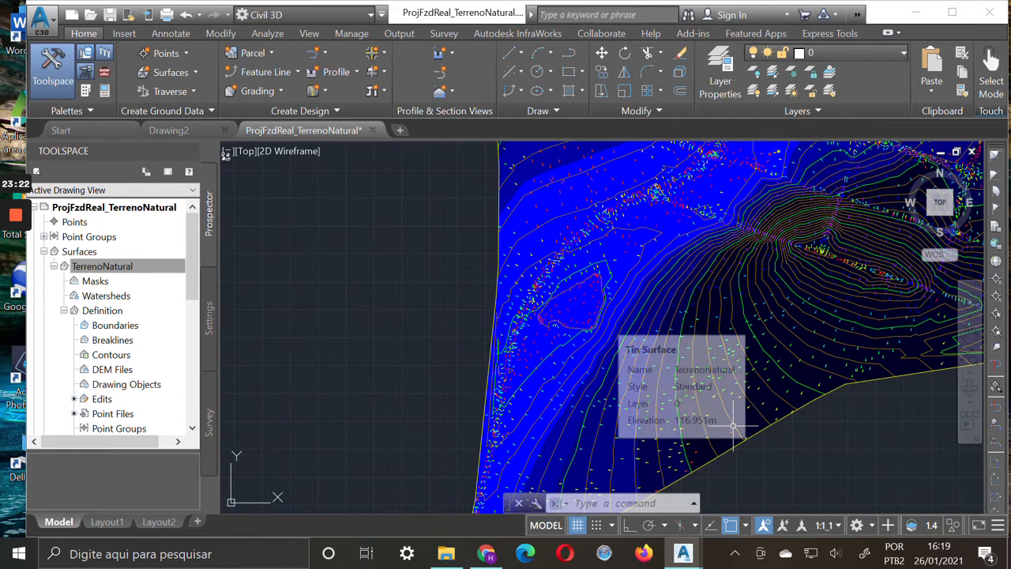
scroll(738, 375, "up", 3)
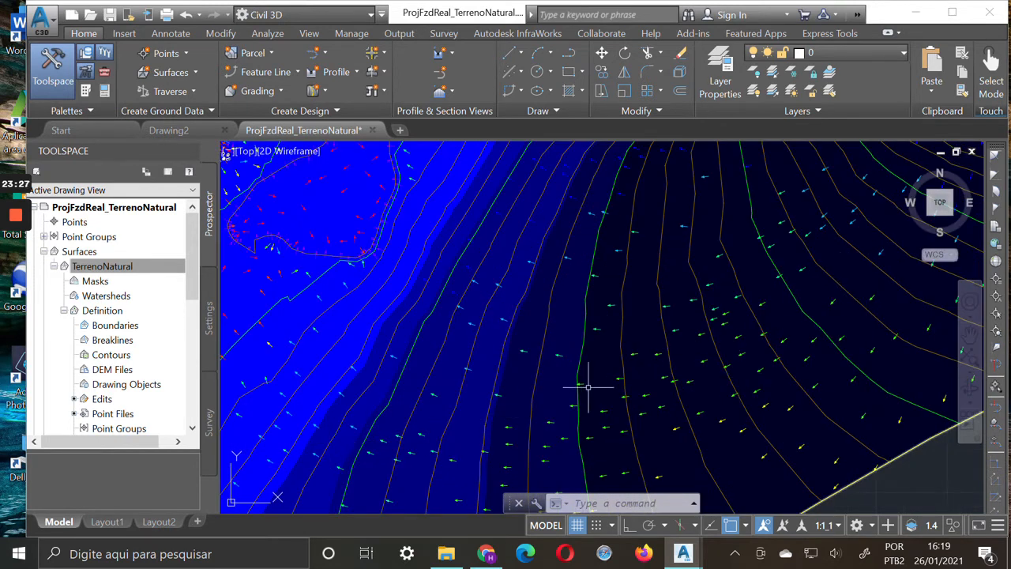
scroll(585, 388, "down", 4)
scroll(422, 328, "up", 3)
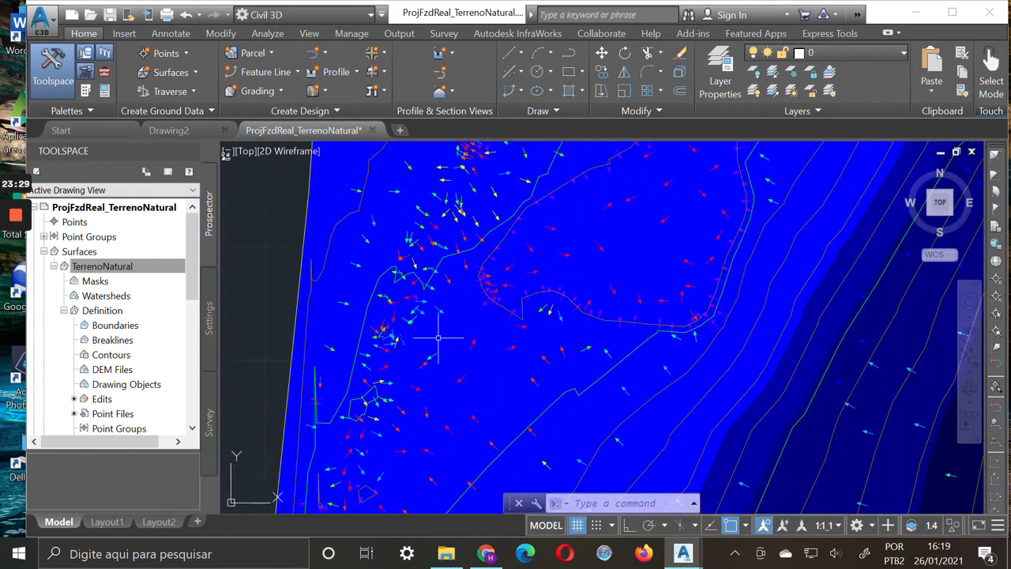
scroll(569, 284, "down", 2)
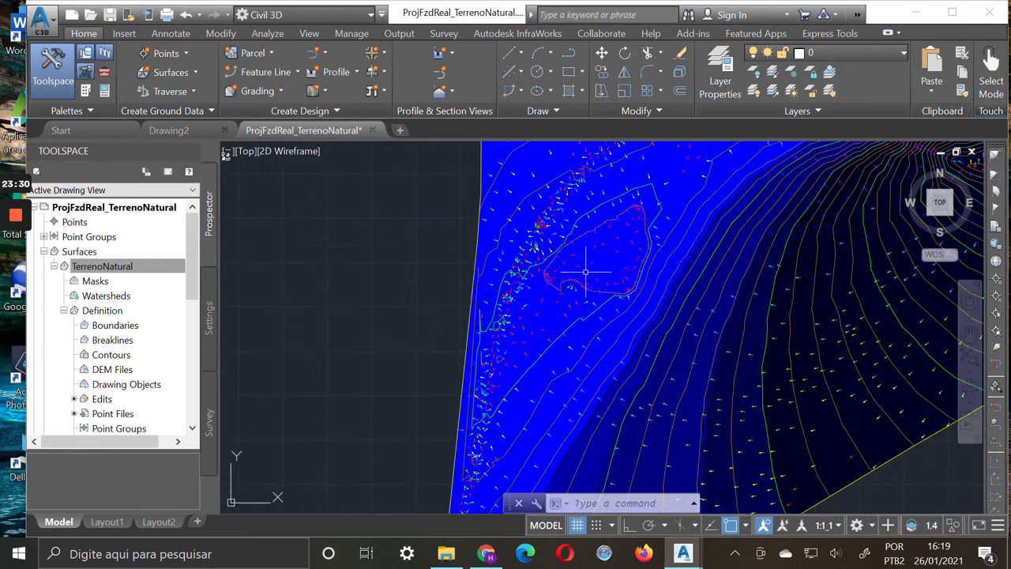
scroll(638, 255, "down", 3)
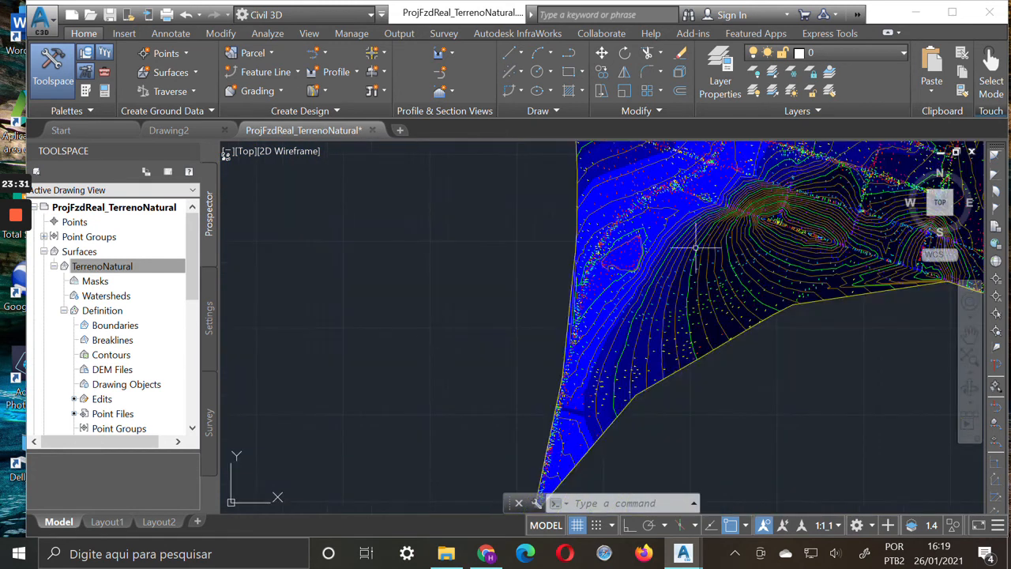
Move to the northern part of the surface and examine its slope arrows up close
left_click(970, 332)
left_click_drag(717, 274, 616, 422)
scroll(655, 353, "up", 3)
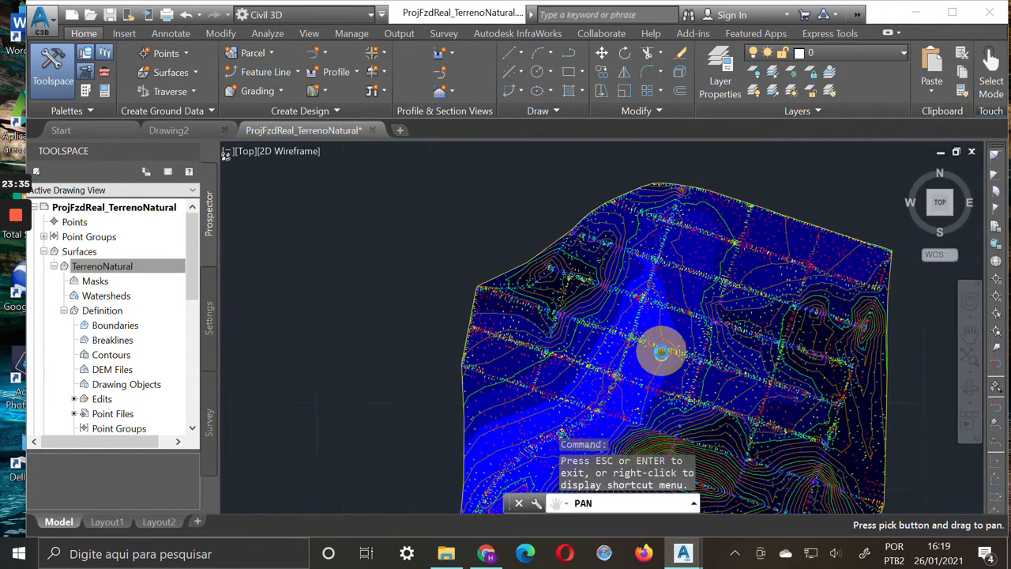
scroll(555, 352, "up", 3)
scroll(488, 388, "up", 2)
scroll(605, 323, "up", 2)
scroll(560, 254, "up", 3)
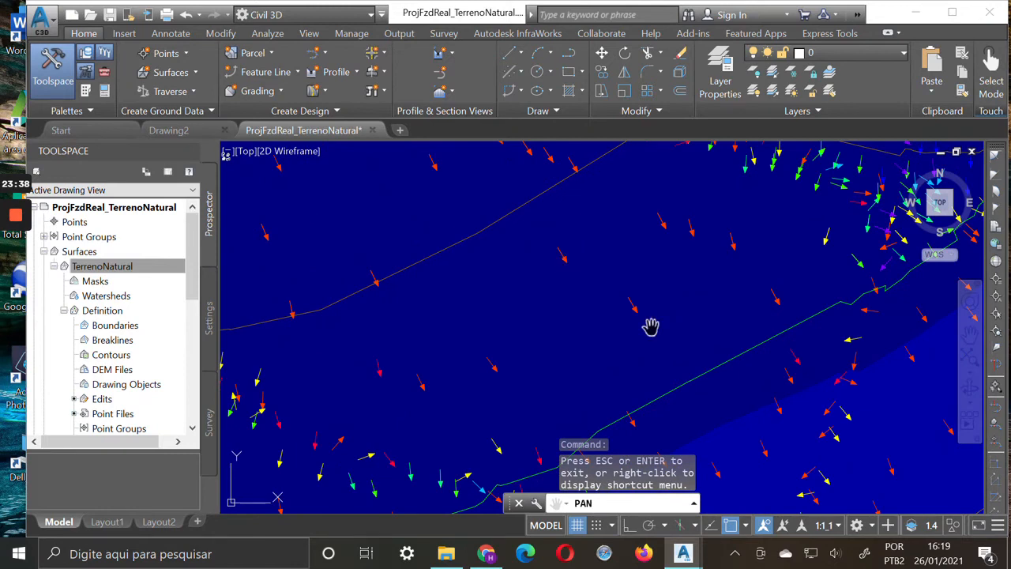
Pan across the low western strip and the steep southern hill to compare the flow shown by the slope arrows
scroll(725, 357, "down", 3)
scroll(725, 359, "down", 2)
mouse_move(790, 374)
left_mouse_down()
mouse_move(598, 284)
mouse_move(507, 174)
left_mouse_up()
left_click_drag(790, 395, 686, 235)
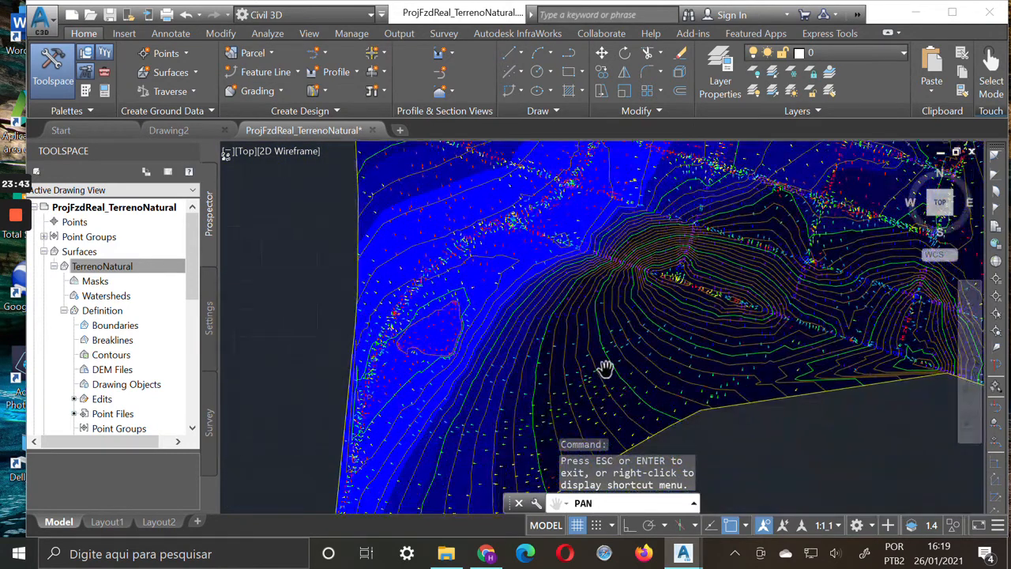
left_click_drag(656, 336, 625, 354)
mouse_move(540, 385)
left_mouse_down()
mouse_move(499, 416)
mouse_move(720, 408)
left_mouse_up()
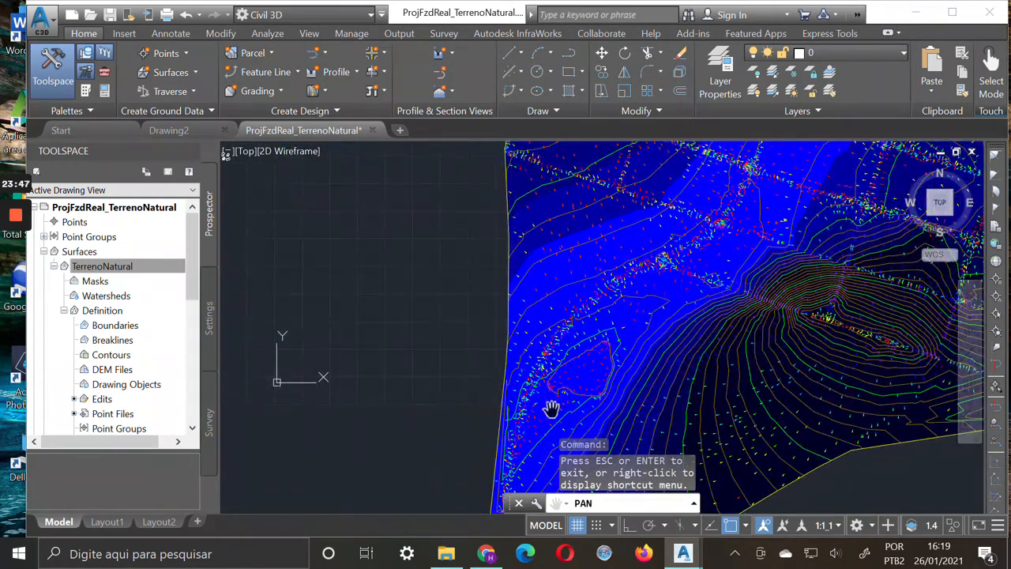
left_click_drag(699, 269, 719, 417)
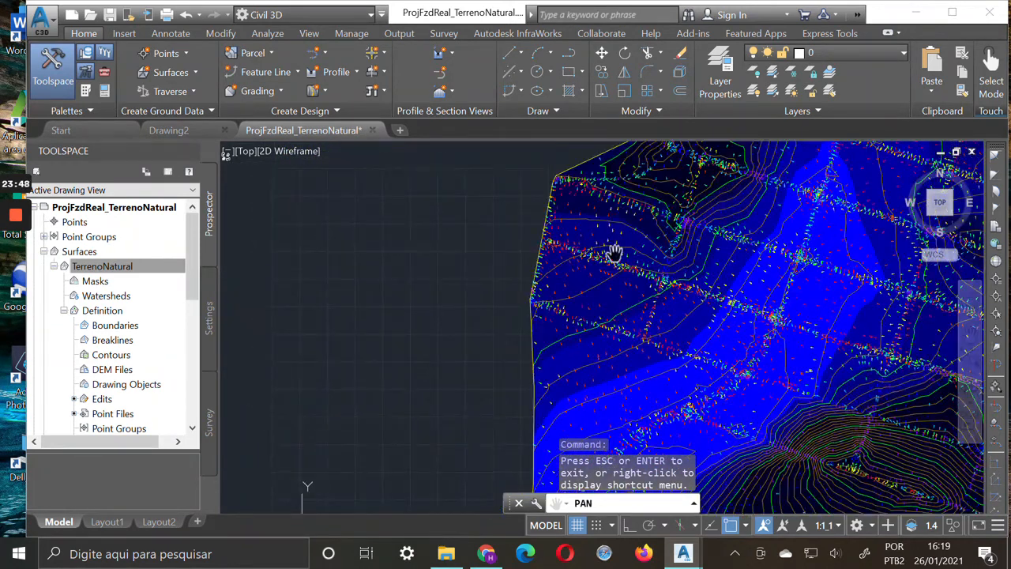
left_click_drag(809, 424, 587, 300)
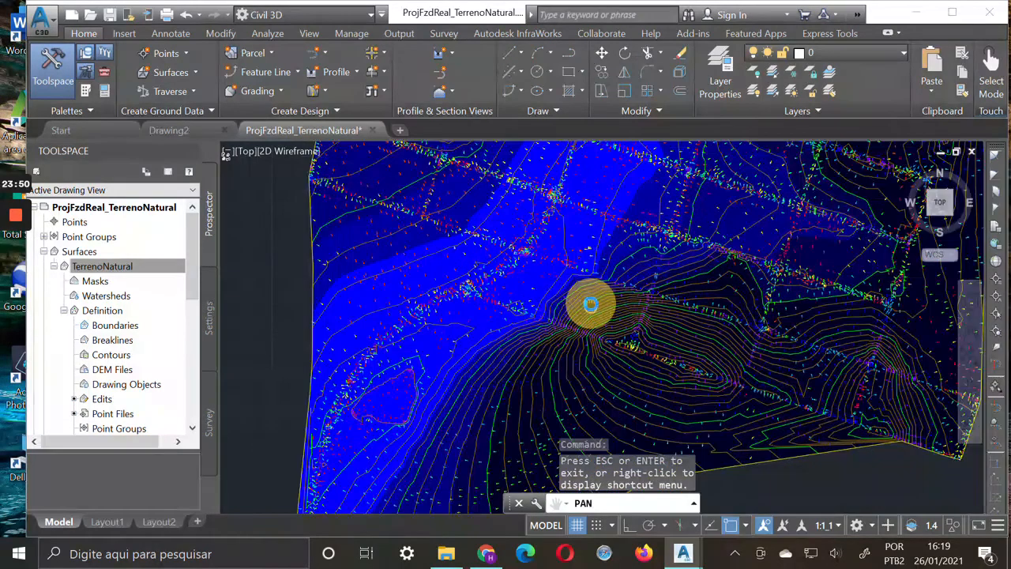
left_click_drag(519, 398, 630, 403)
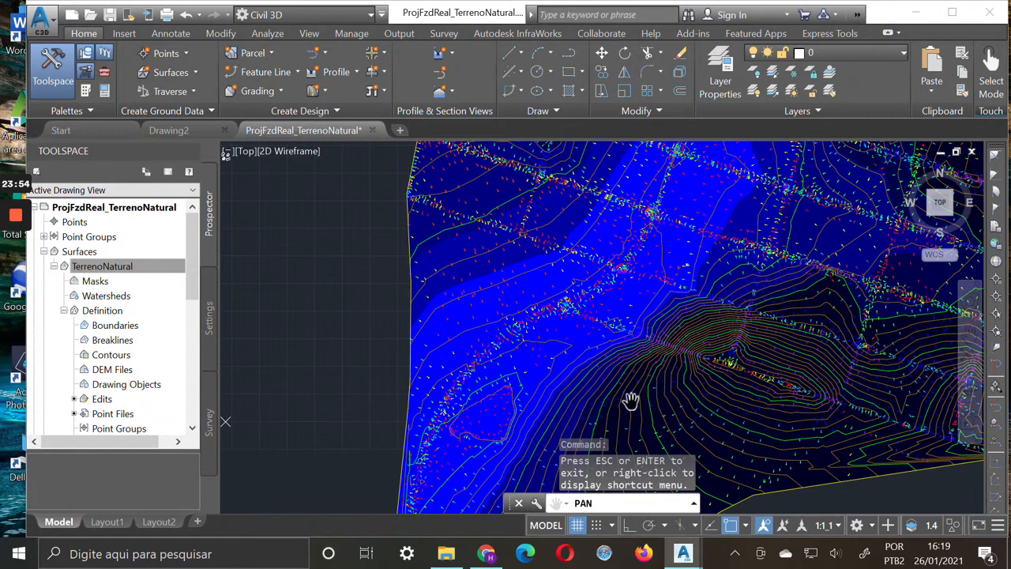
key("Escape")
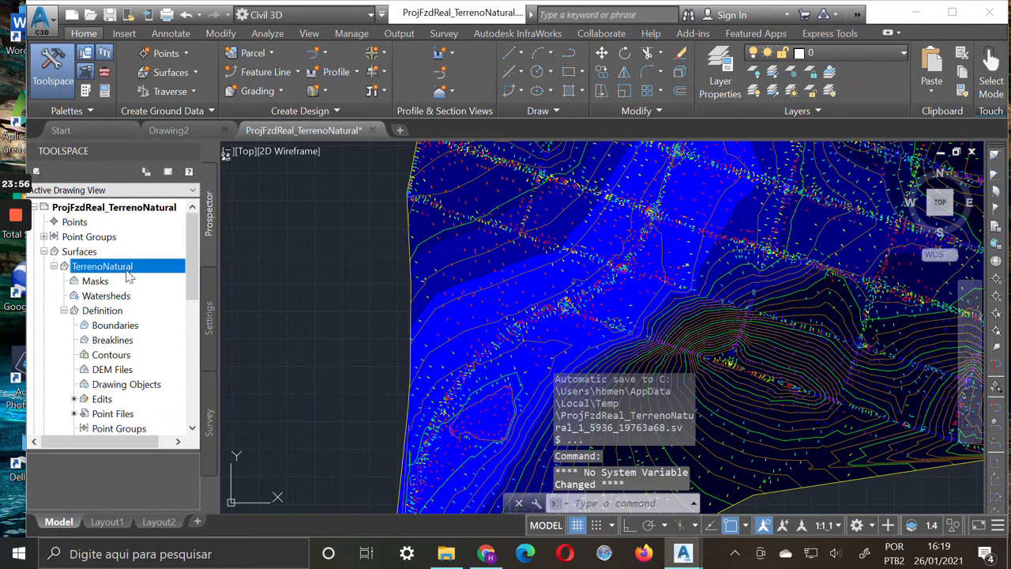
Turn on the Triangles component in the plan display of TerrenoNatural's Standard surface style
right_click(128, 272)
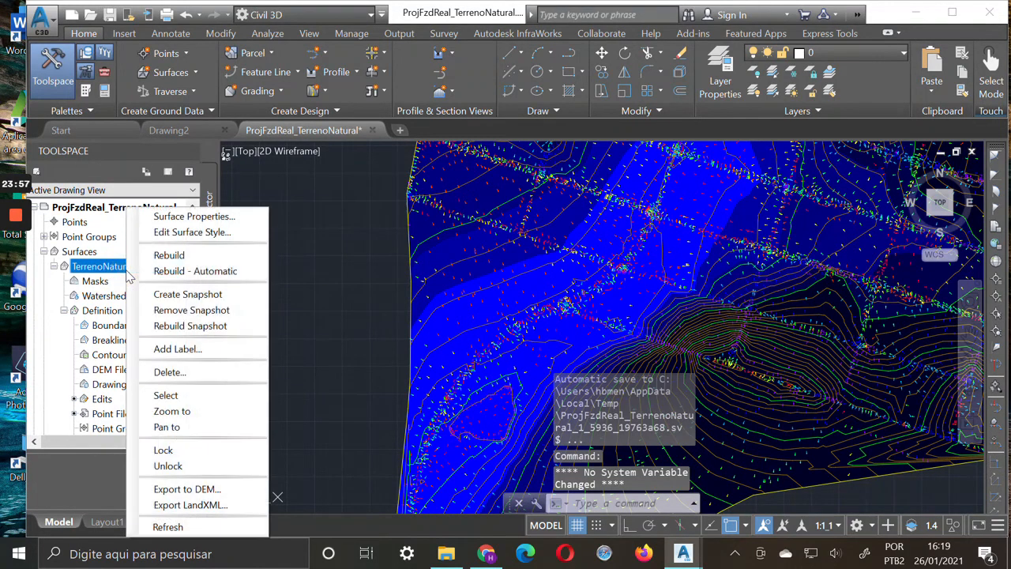
left_click(222, 233)
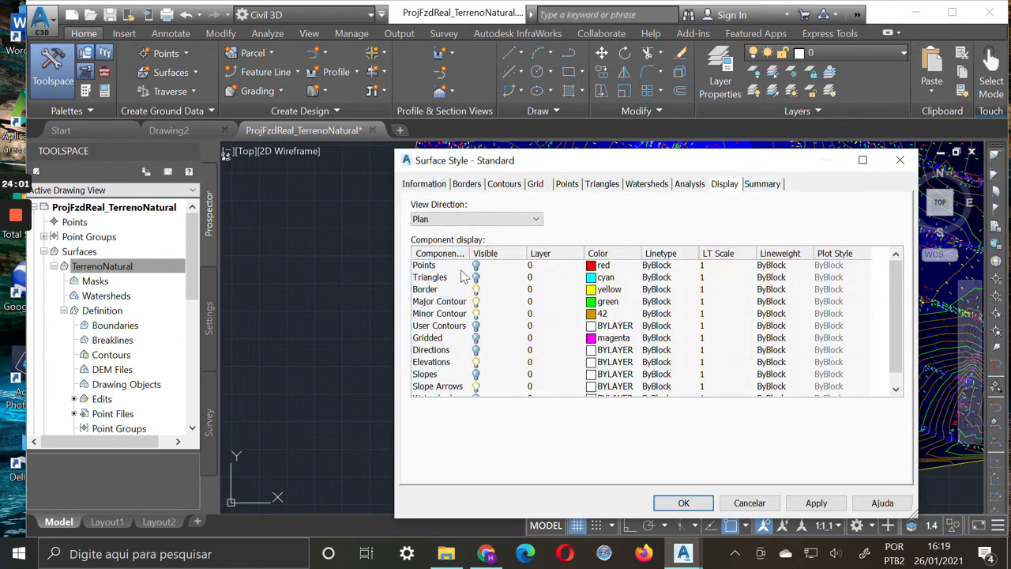
left_click(460, 278)
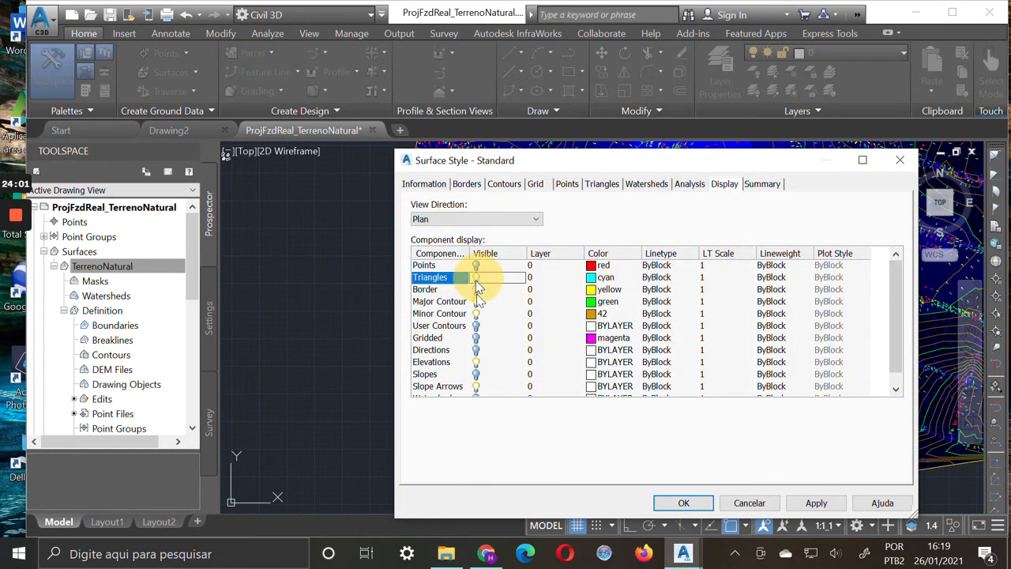
left_click(692, 506)
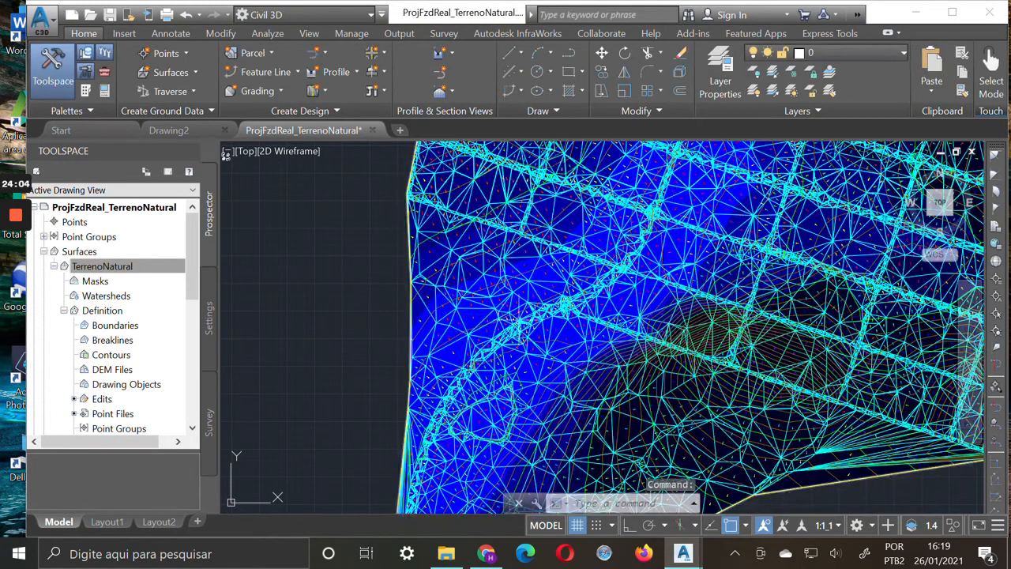
Examine individual triangles and their slope arrows up close on the western part of the surface
scroll(465, 253, "up", 5)
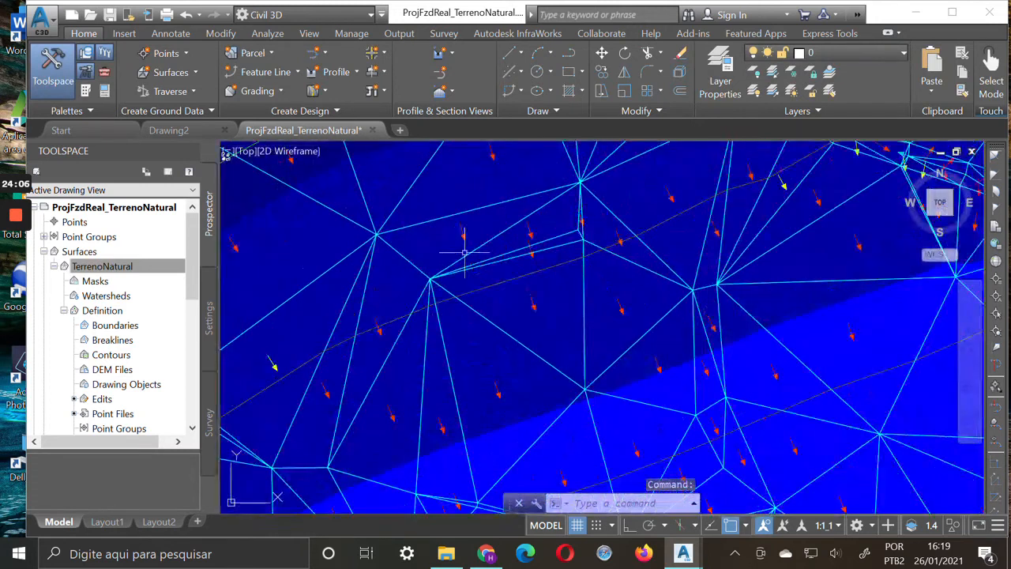
scroll(561, 297, "up", 2)
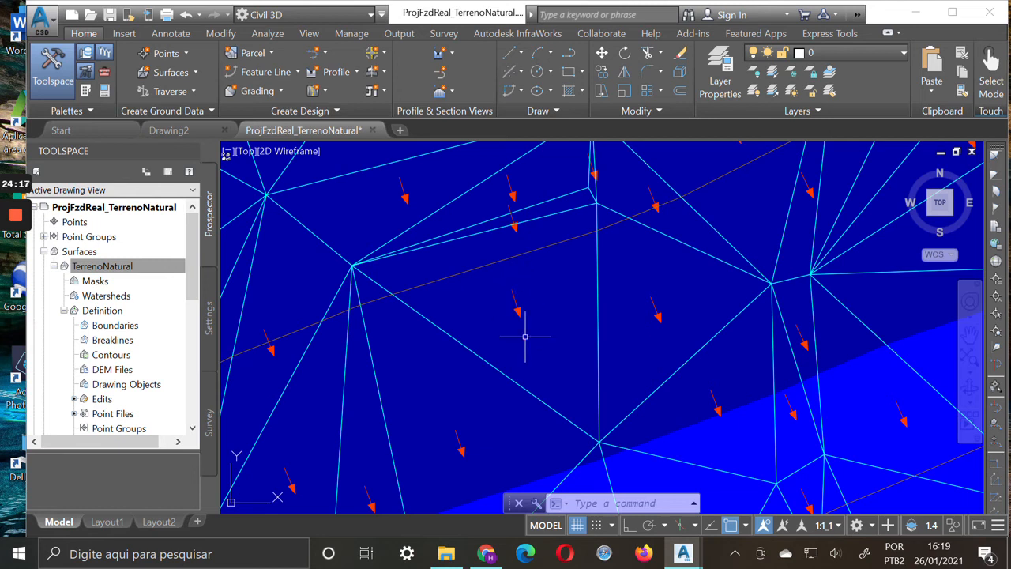
mouse_move(530, 334)
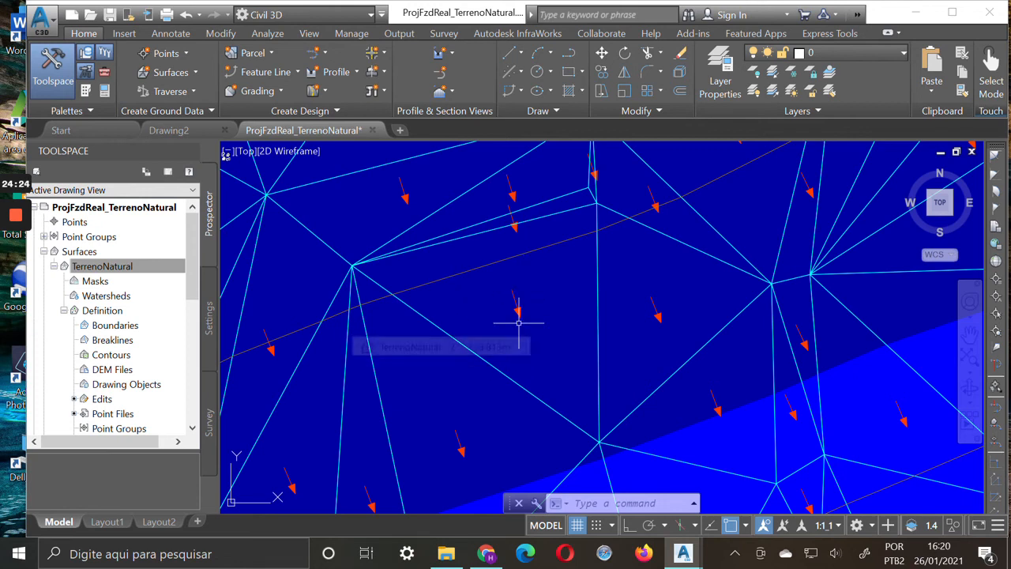
scroll(556, 330, "down", 3)
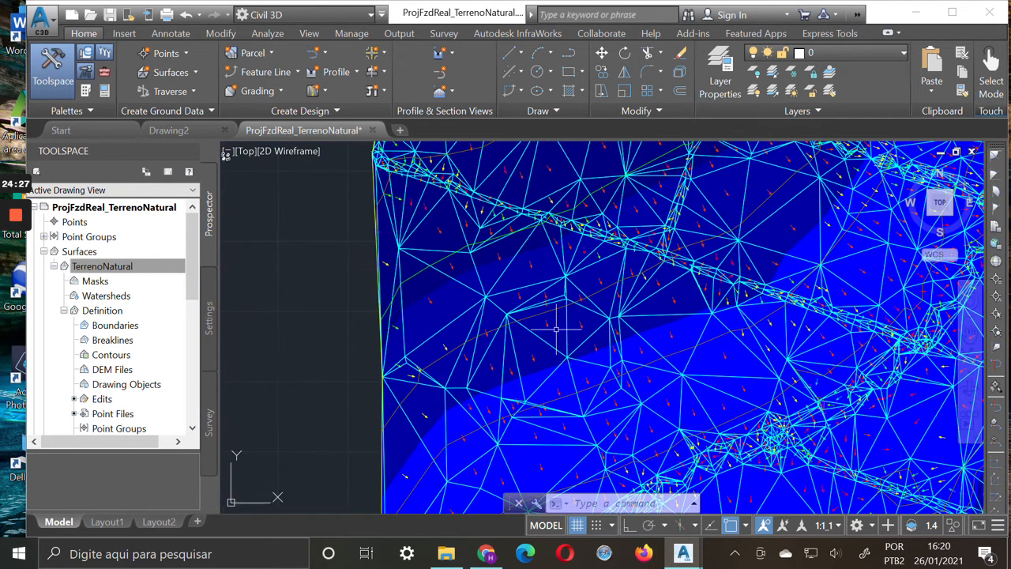
scroll(555, 330, "down", 2)
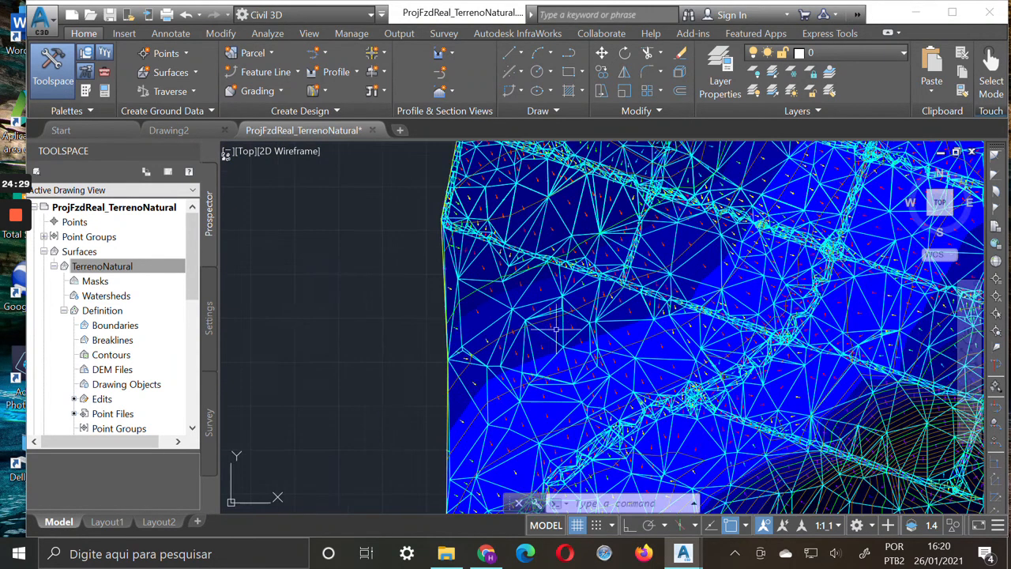
Turn off the Triangles component in the plan display of TerrenoNatural's Standard surface style
left_click(134, 267)
right_click(137, 268)
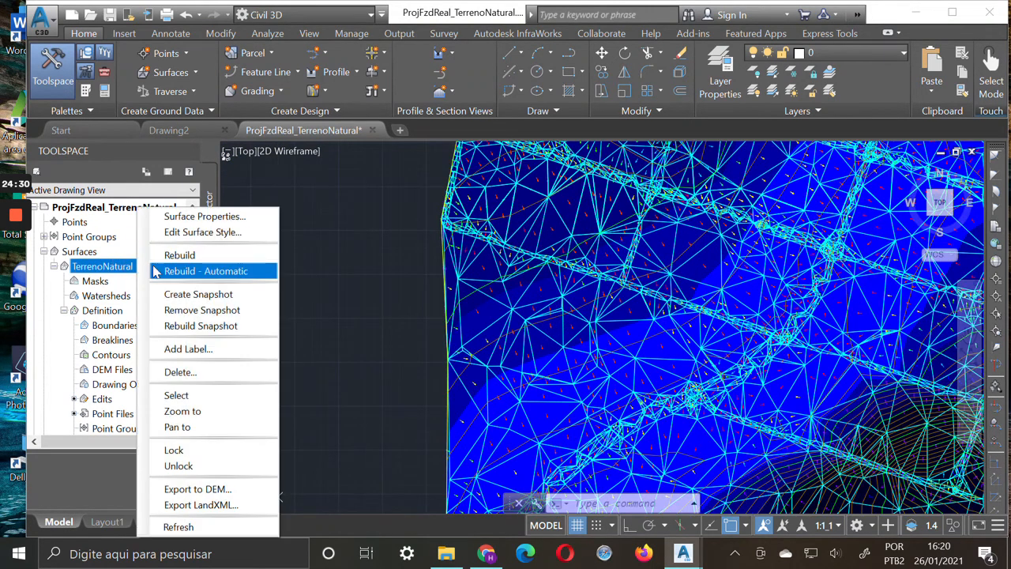
left_click(225, 232)
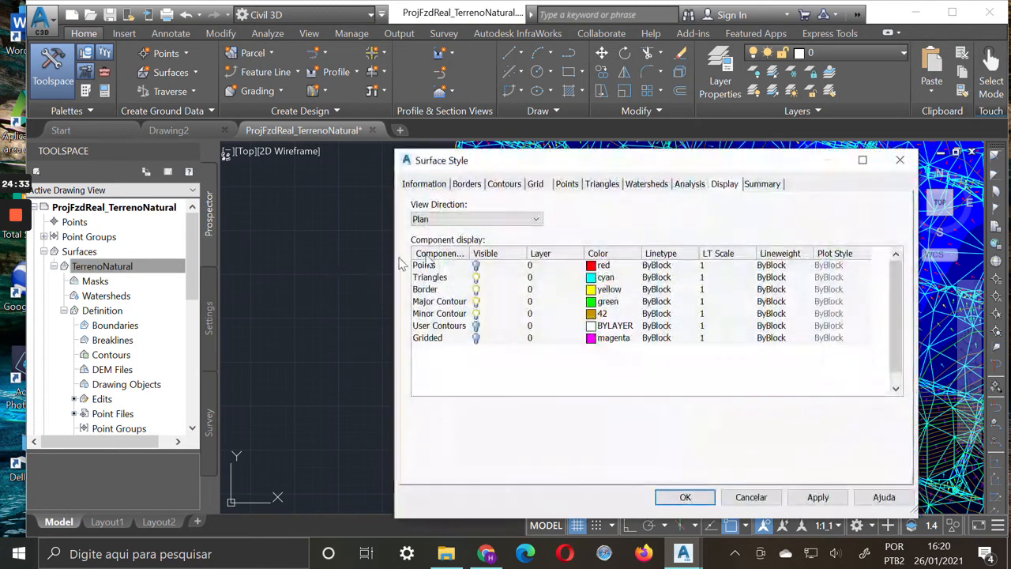
left_click(430, 277)
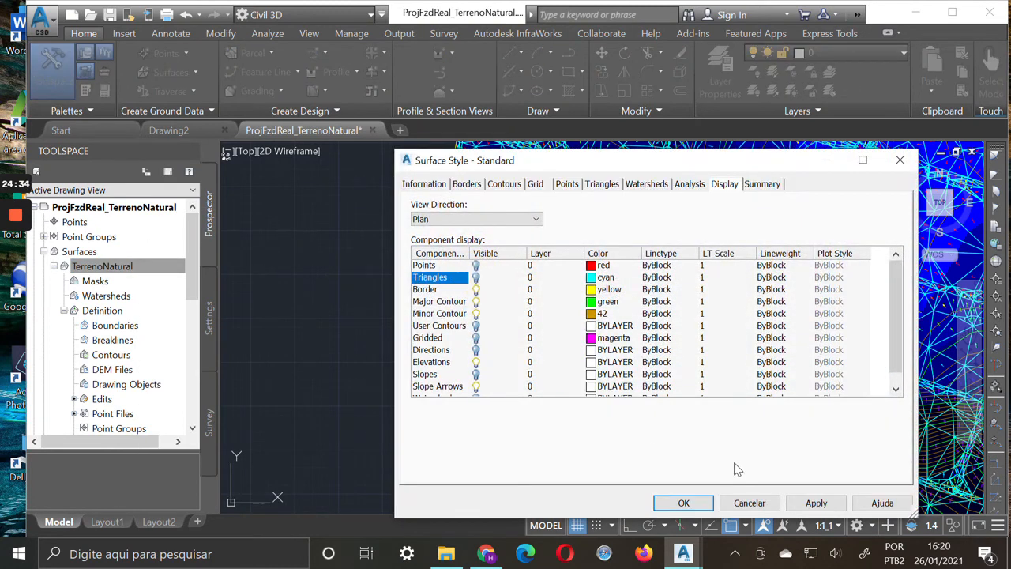
left_click(809, 504)
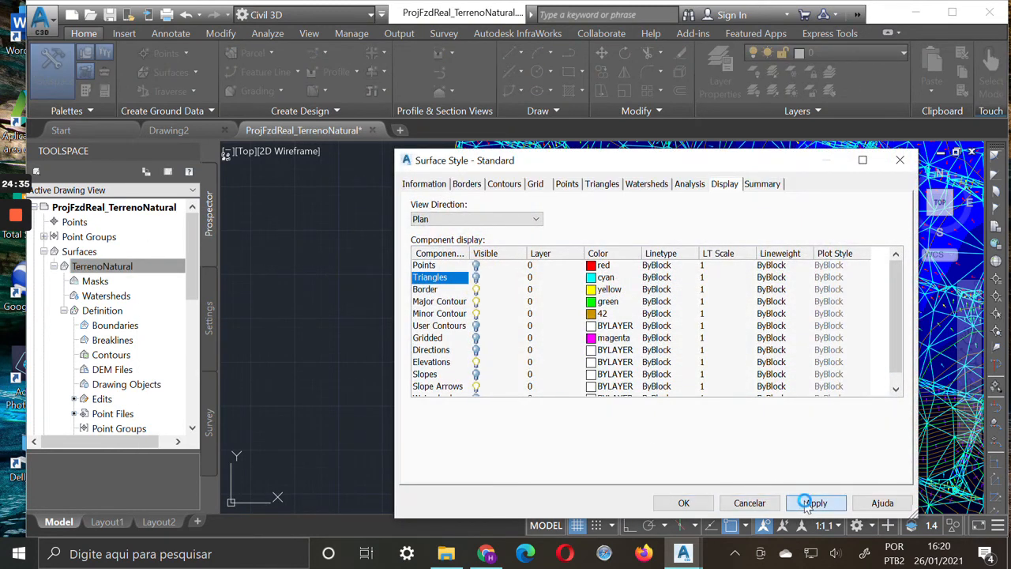
left_click(685, 503)
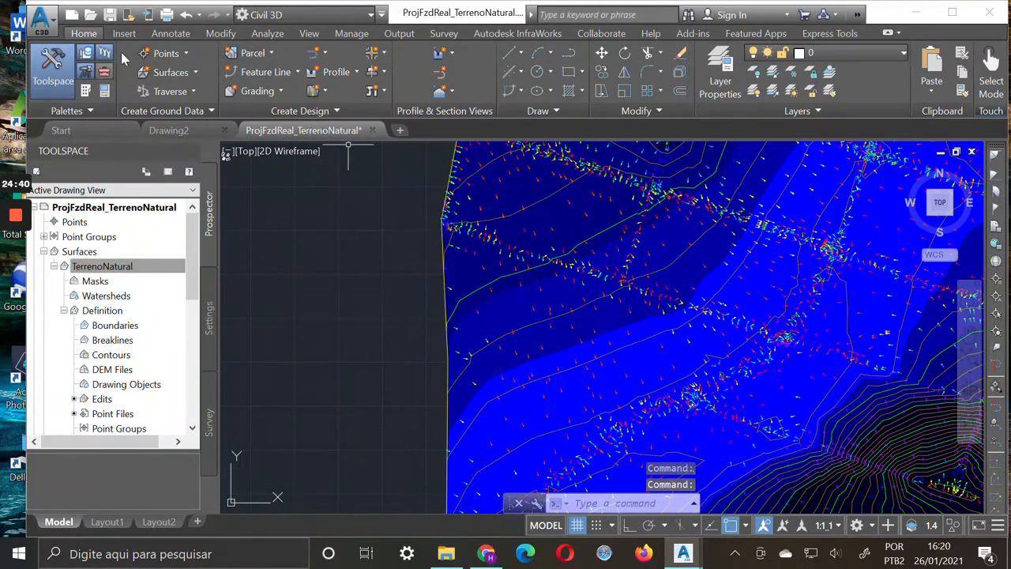
Review the slope arrows, contours and elevation bands across the surface from the western edge to the eastern hills
scroll(766, 339, "up", 2)
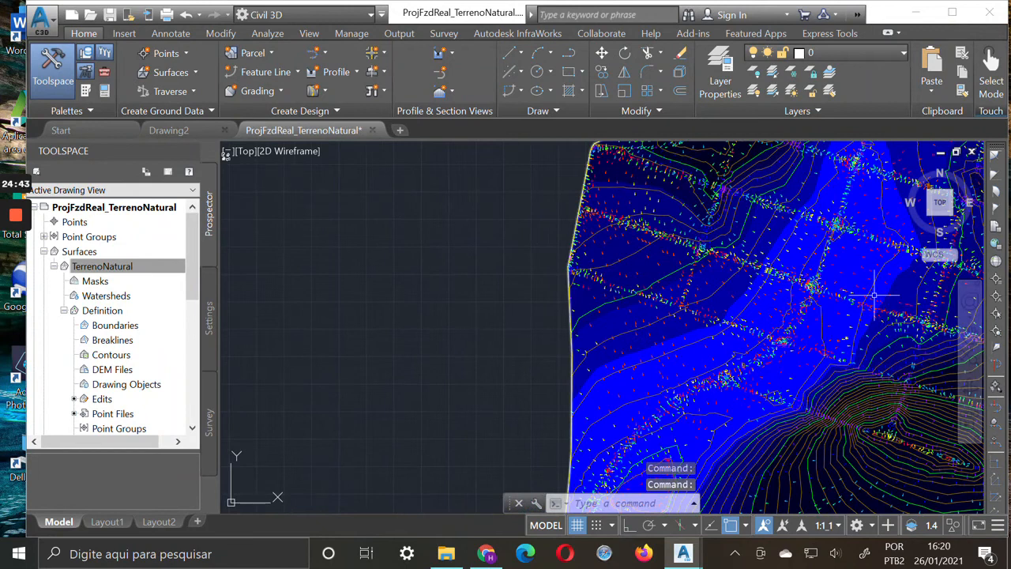
key("Escape")
key("Escape")
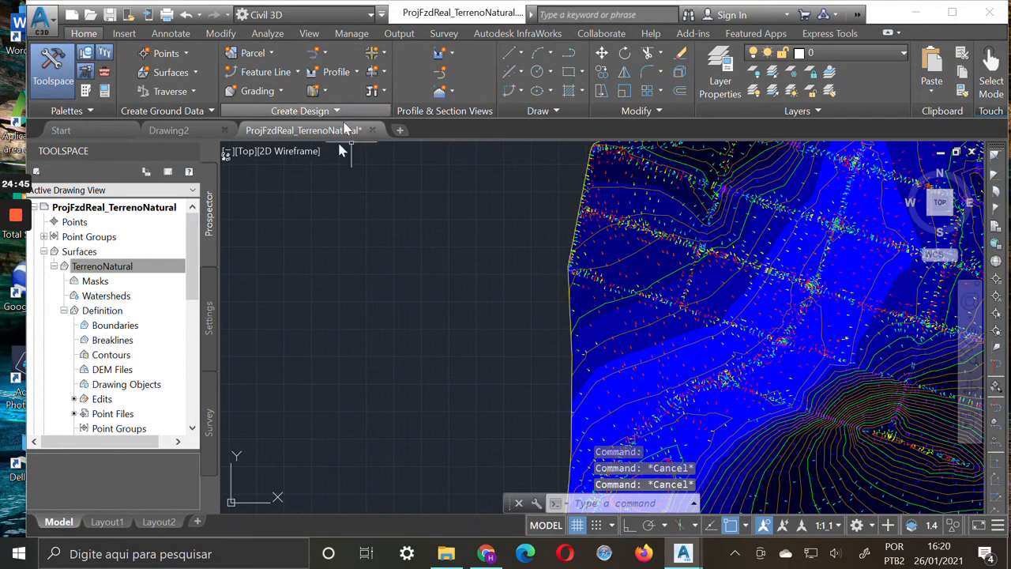
left_click(972, 333)
left_click_drag(861, 342, 508, 339)
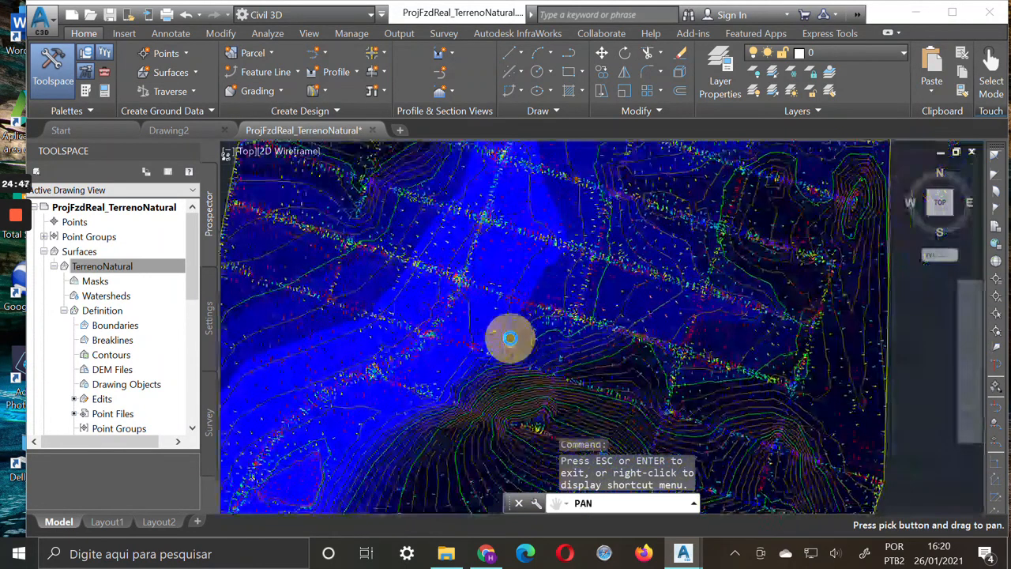
left_click_drag(600, 310, 571, 395)
scroll(530, 319, "down", 2)
left_click_drag(544, 329, 645, 254)
left_click_drag(559, 345, 523, 325)
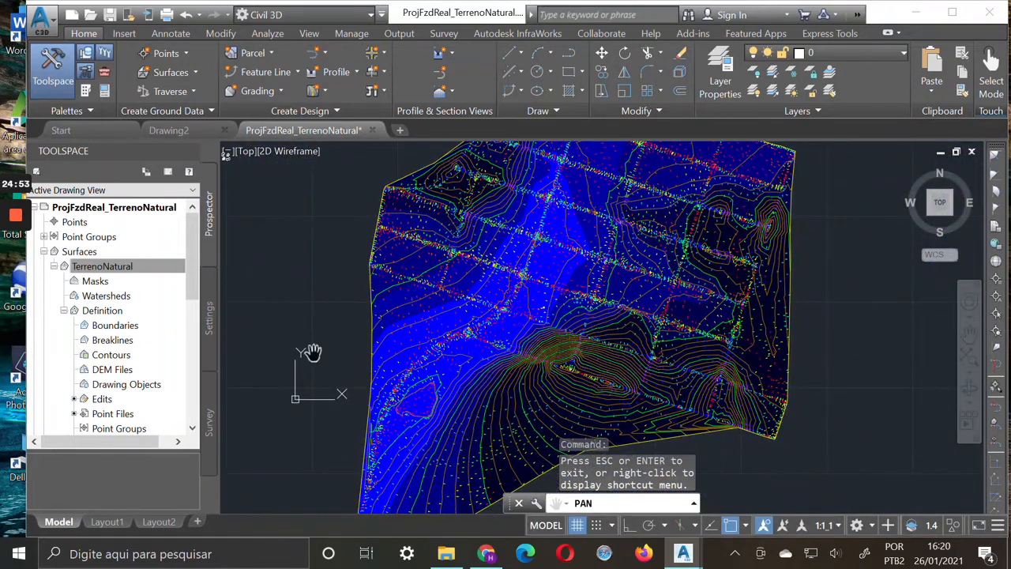
In the plan display of TerrenoNatural's surface style, turn off Slope Arrows and Elevations and turn on Slopes
right_click(139, 270)
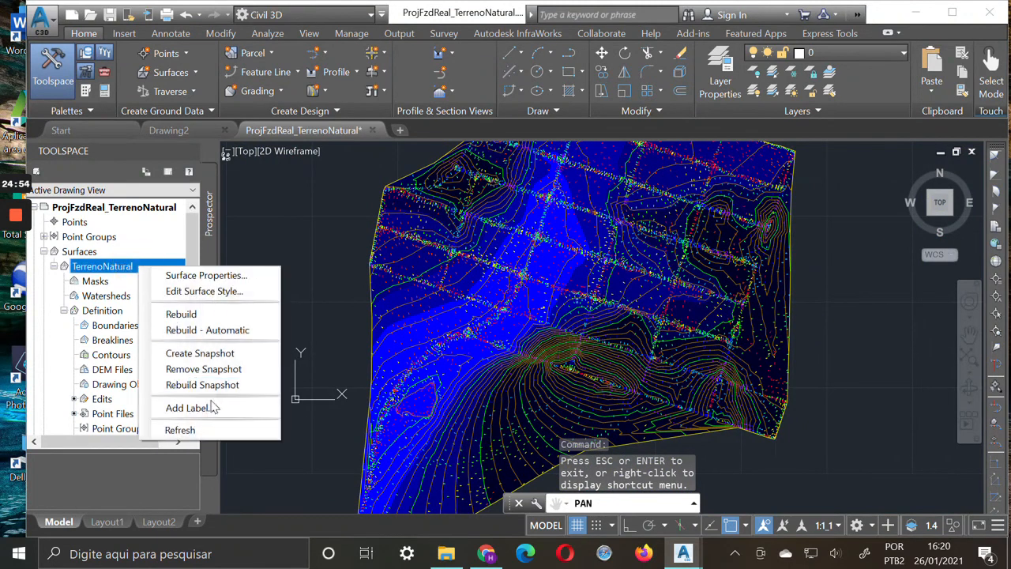
left_click(207, 291)
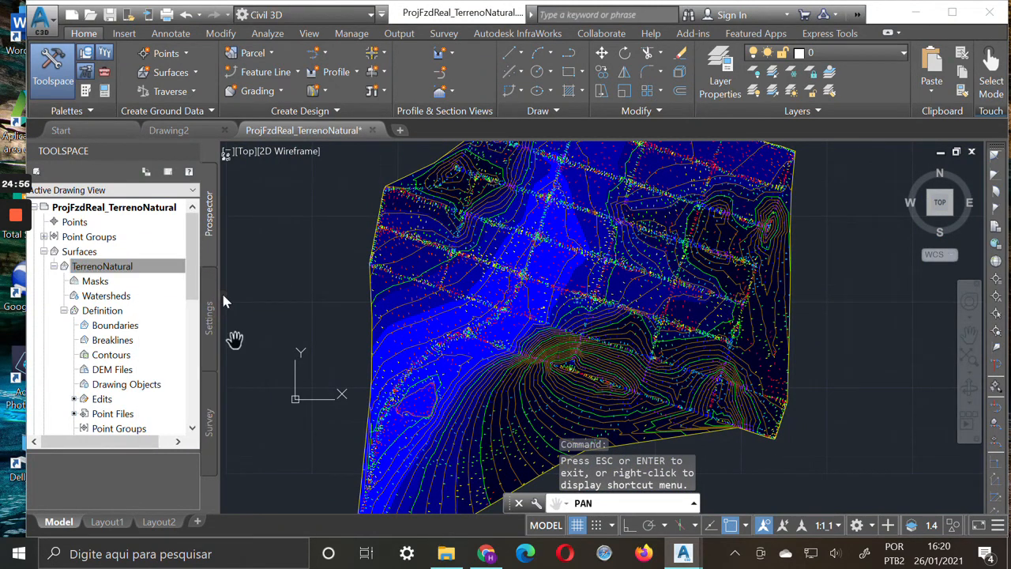
scroll(492, 386, "down", 1)
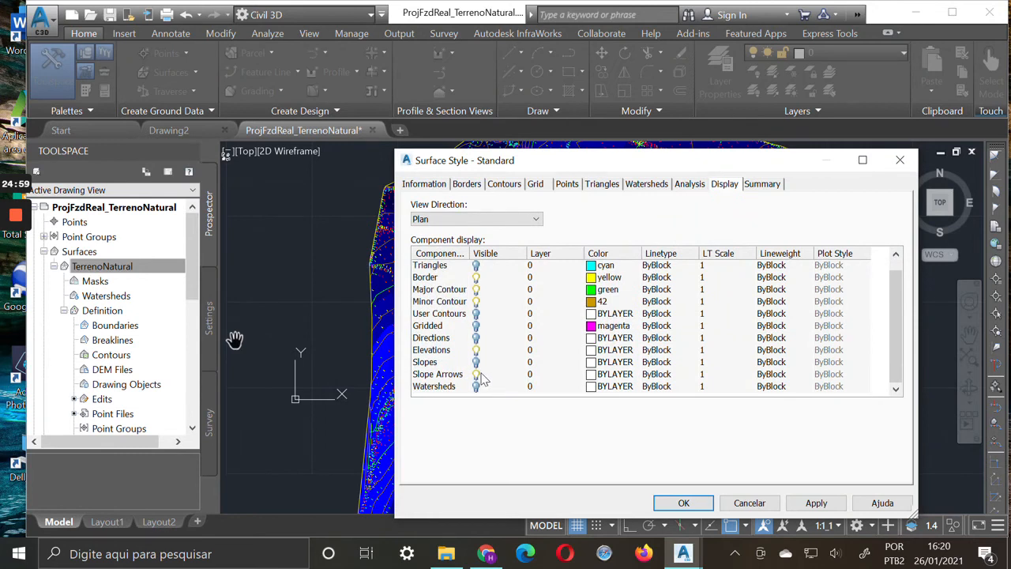
left_click(476, 374)
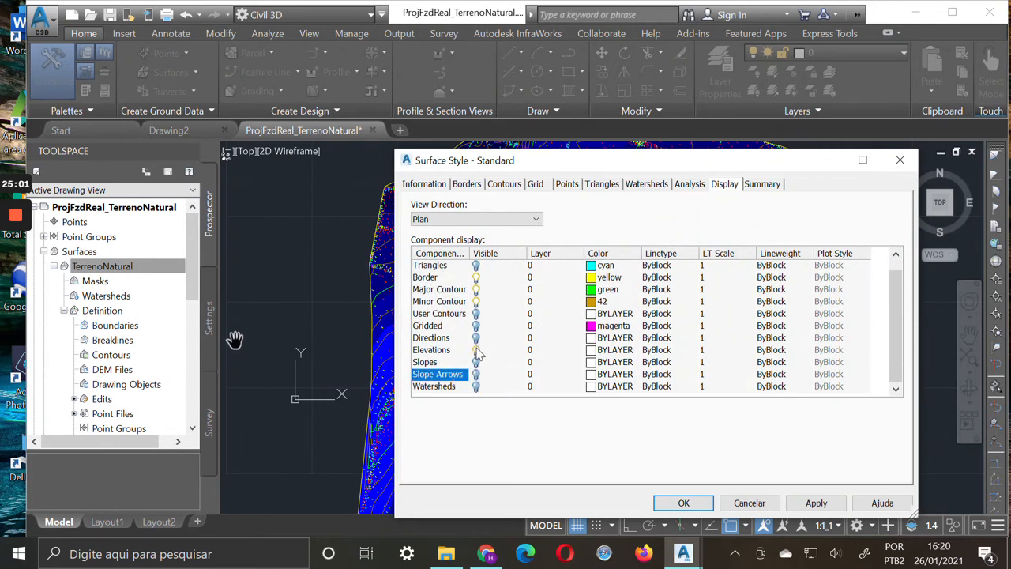
left_click(476, 349)
left_click(476, 361)
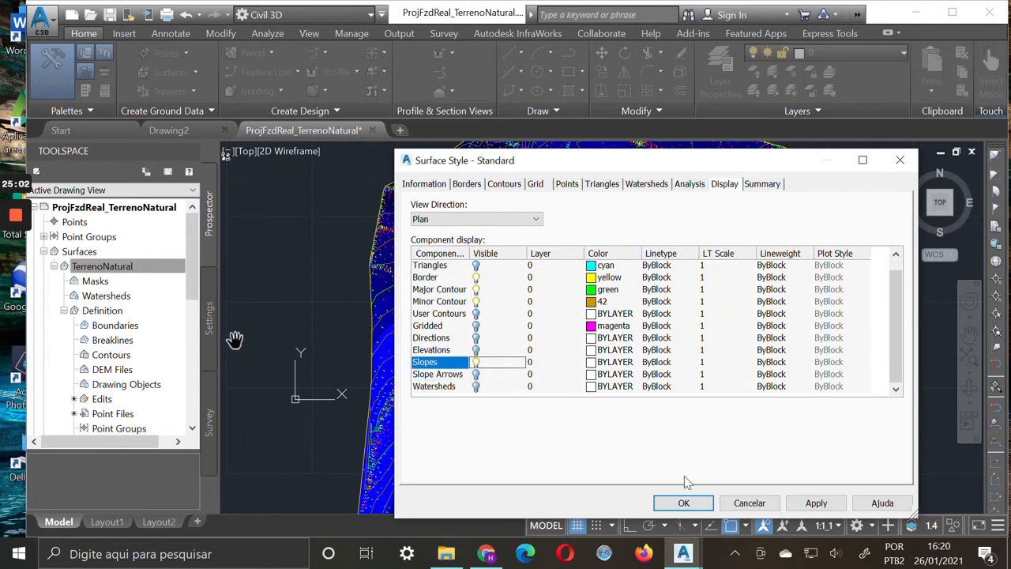
left_click(823, 502)
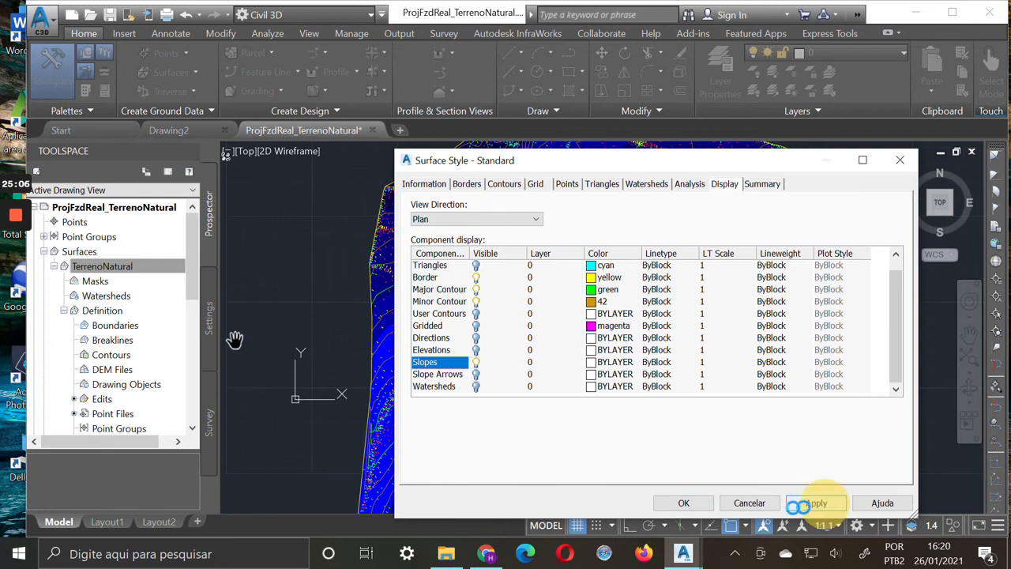
left_click(697, 502)
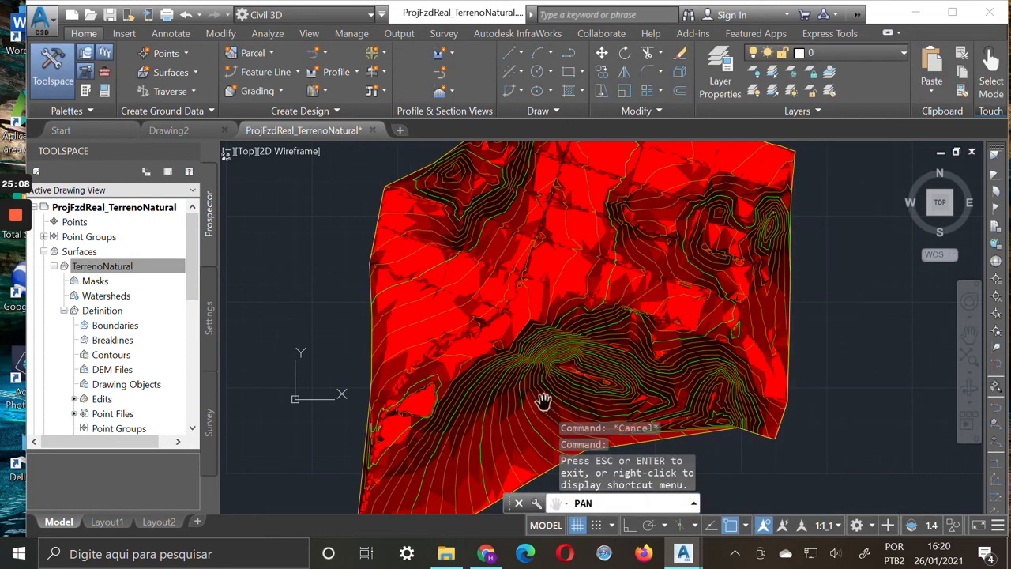
Examine the red slope shading on the southern hill, the western flats, the northwestern hill and the eastern and northern parts
scroll(464, 387, "up", 2)
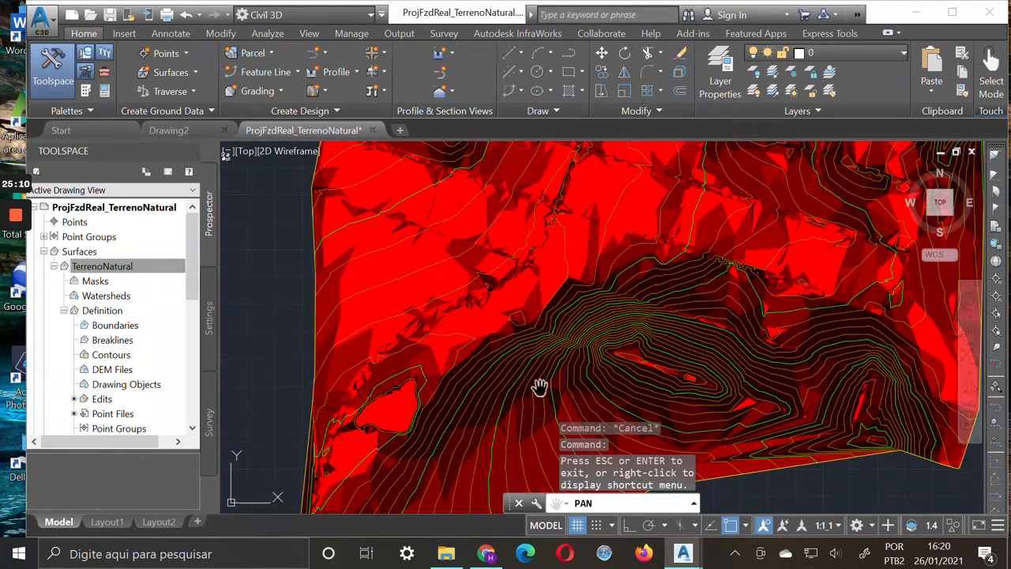
left_click_drag(416, 275, 465, 375)
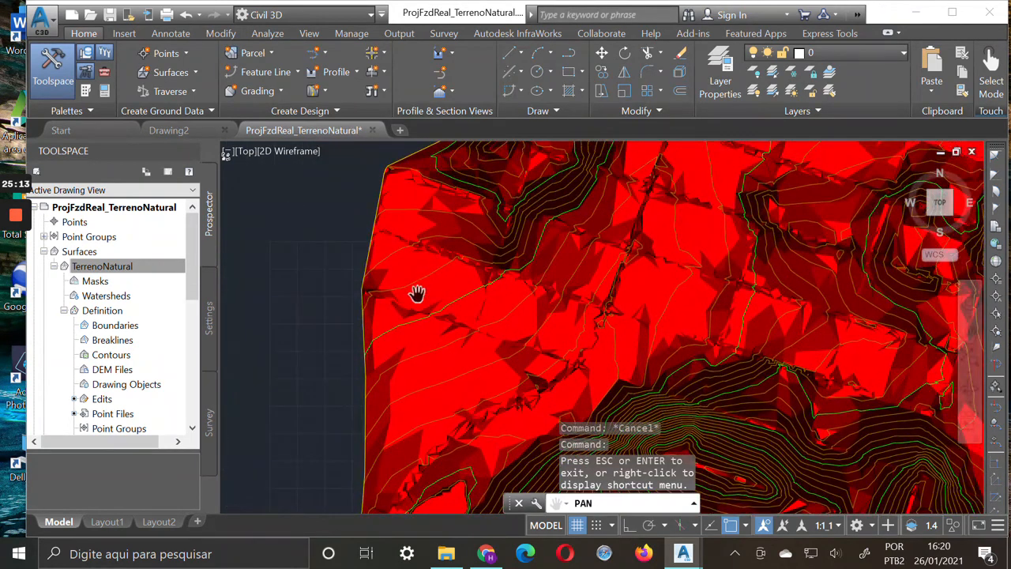
left_click_drag(538, 366, 536, 393)
left_click_drag(547, 309, 545, 458)
left_click_drag(488, 262, 711, 284)
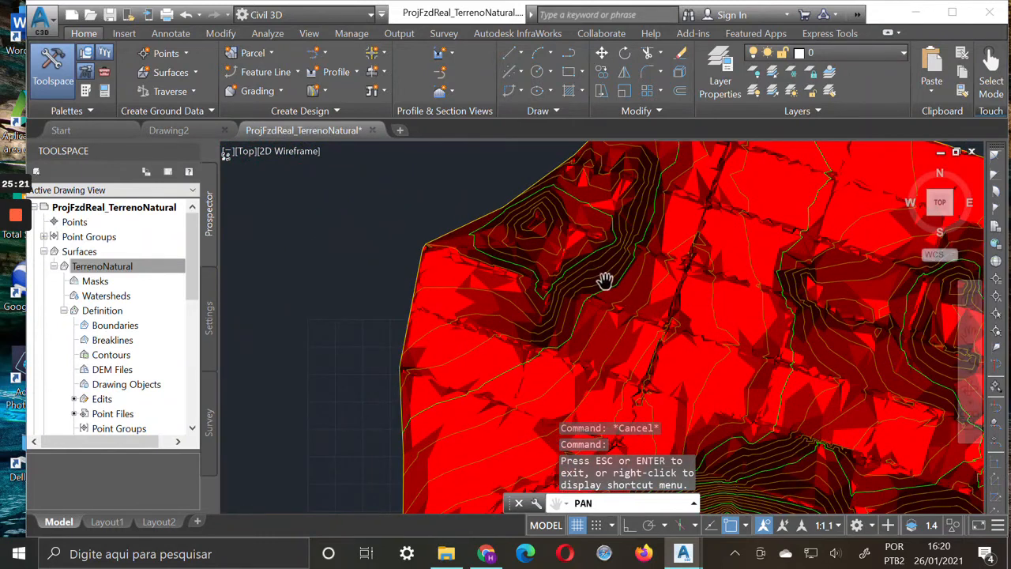
mouse_move(606, 281)
left_mouse_down()
mouse_move(613, 266)
mouse_move(476, 361)
mouse_move(516, 282)
mouse_move(521, 190)
left_mouse_up()
mouse_move(561, 350)
left_mouse_down()
mouse_move(476, 289)
mouse_move(463, 387)
left_mouse_up()
left_click_drag(573, 338, 564, 406)
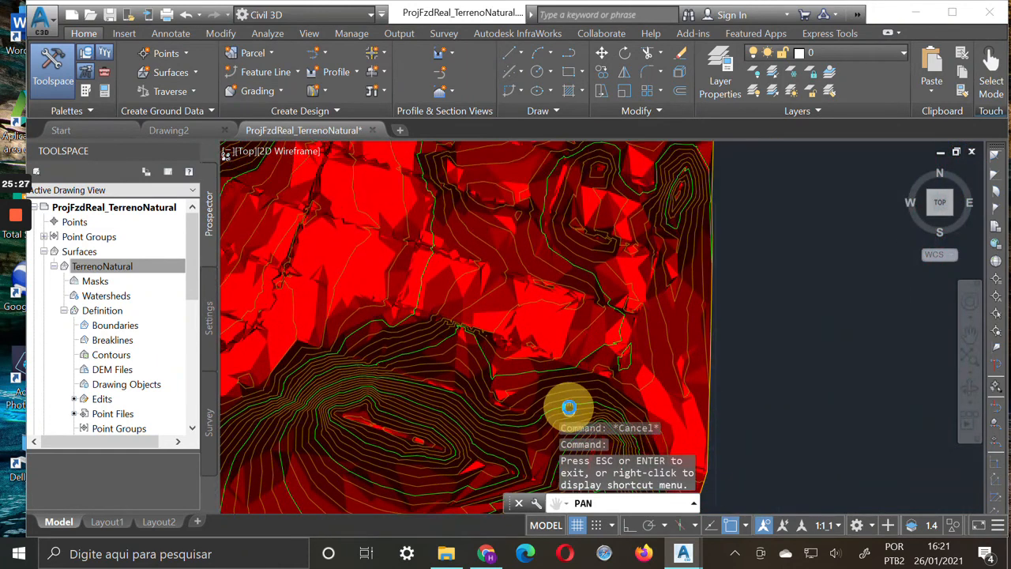
left_click_drag(508, 327, 677, 409)
scroll(629, 323, "down", 2)
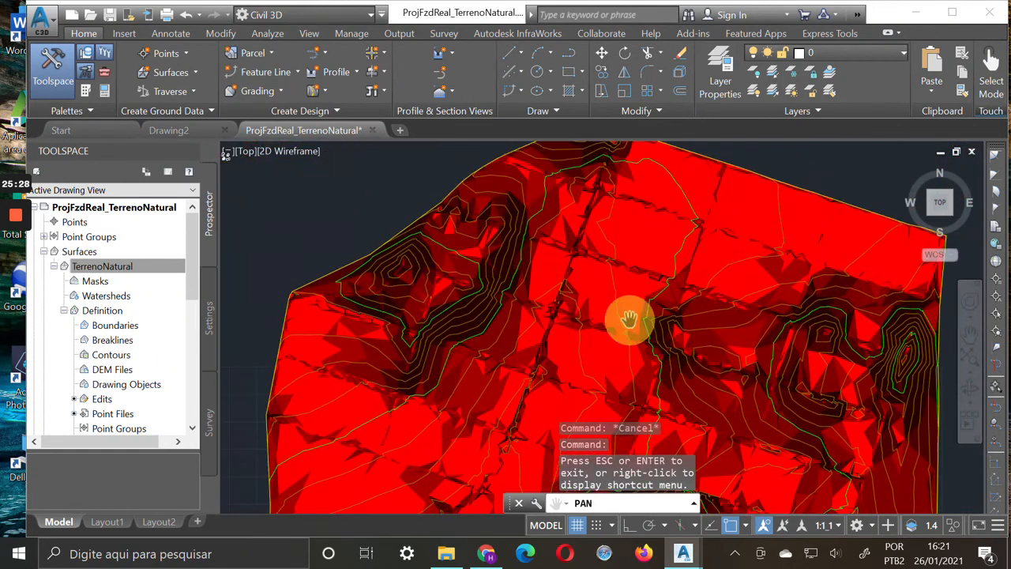
Compare the slope shades of the steep southern hill with the flatter ground, up close and across the whole surface
scroll(585, 325, "down", 2)
left_click_drag(594, 380, 613, 253)
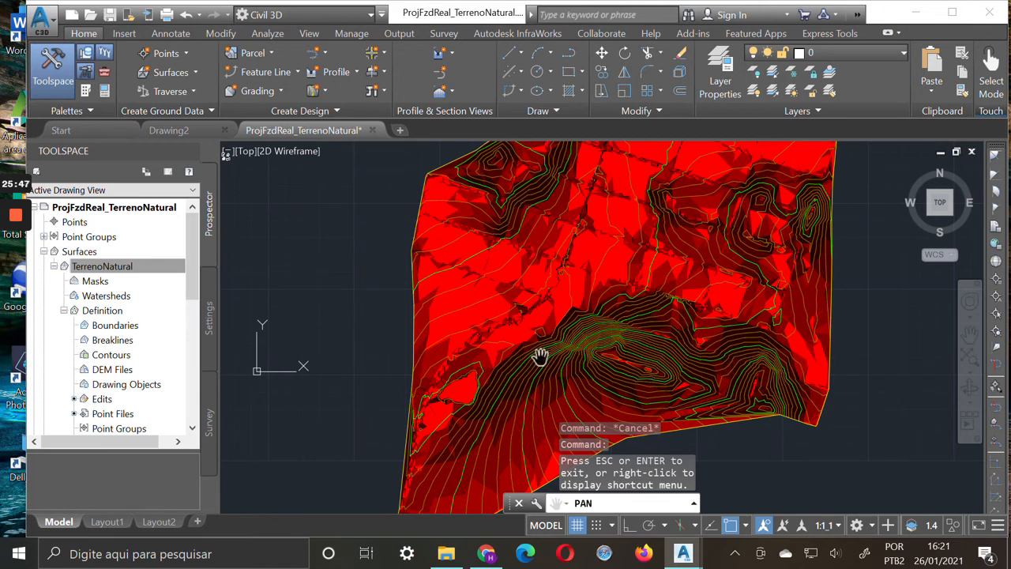
left_click_drag(539, 381, 537, 322)
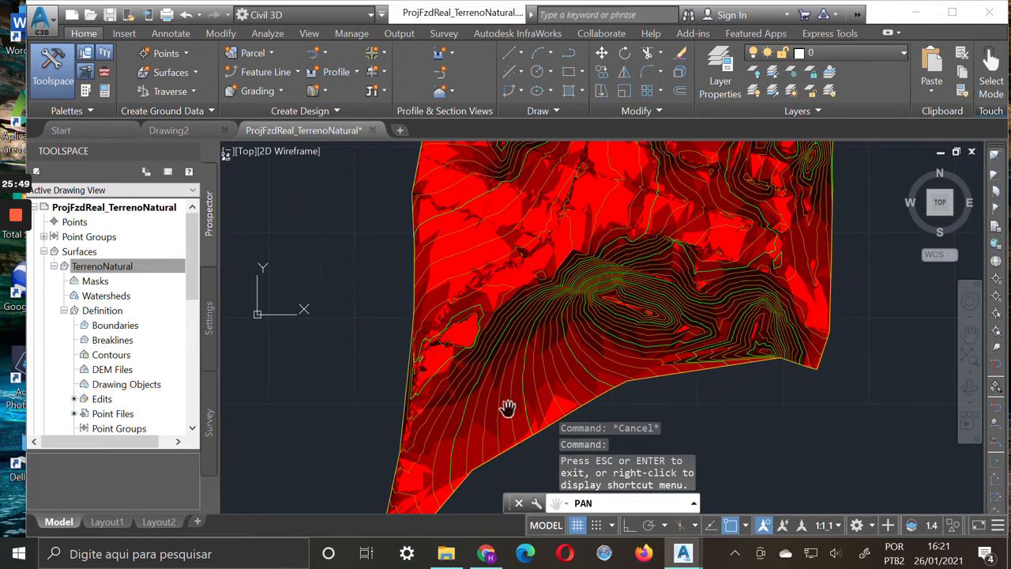
left_click_drag(543, 307, 521, 363)
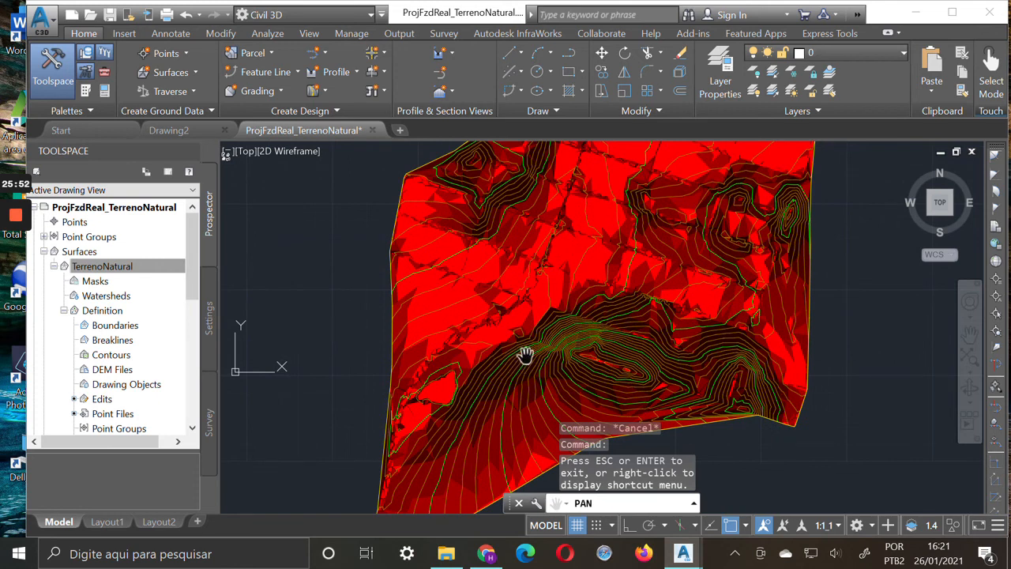
scroll(533, 351, "up", 5)
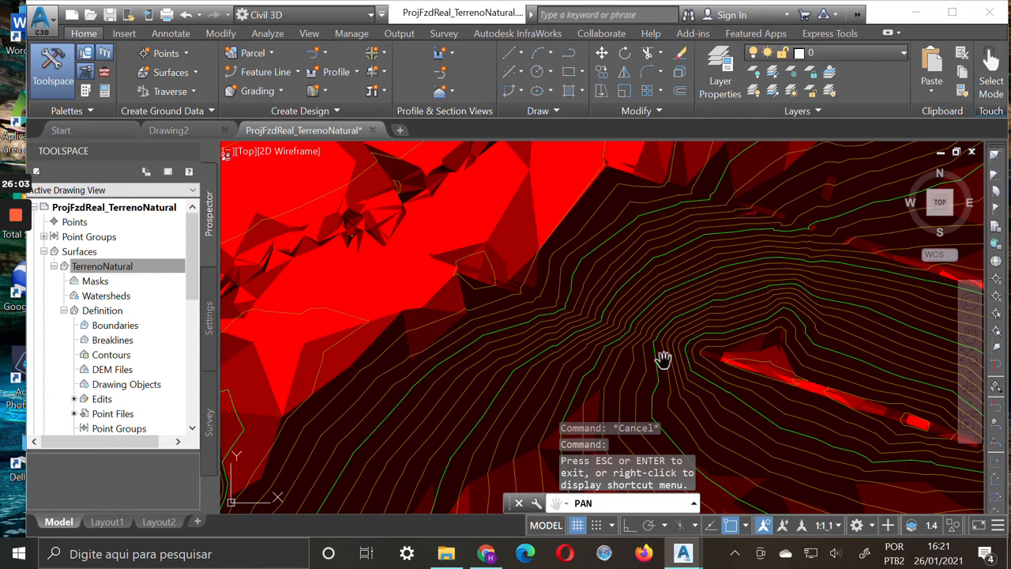
scroll(658, 359, "down", 5)
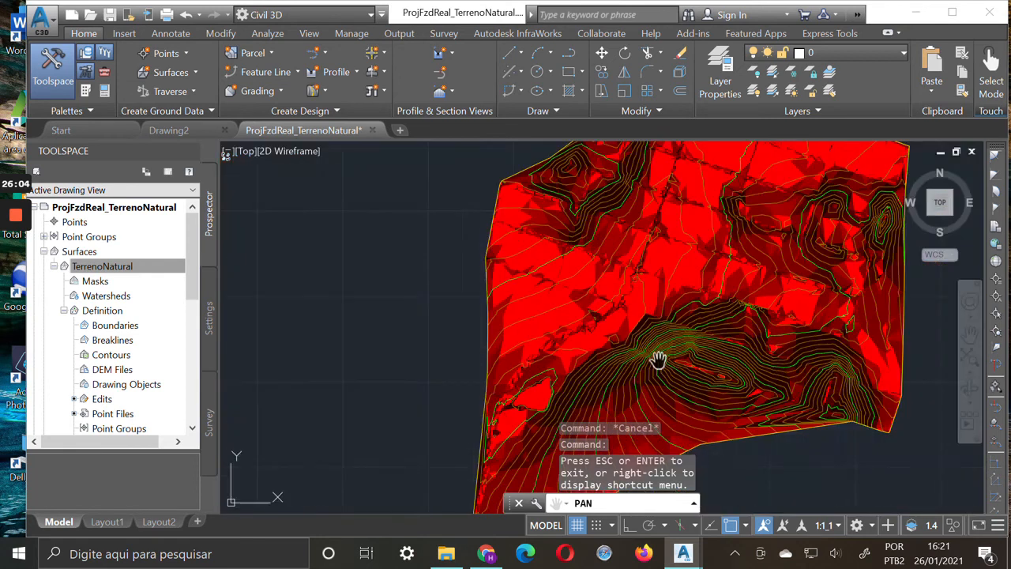
left_click_drag(616, 199, 604, 235)
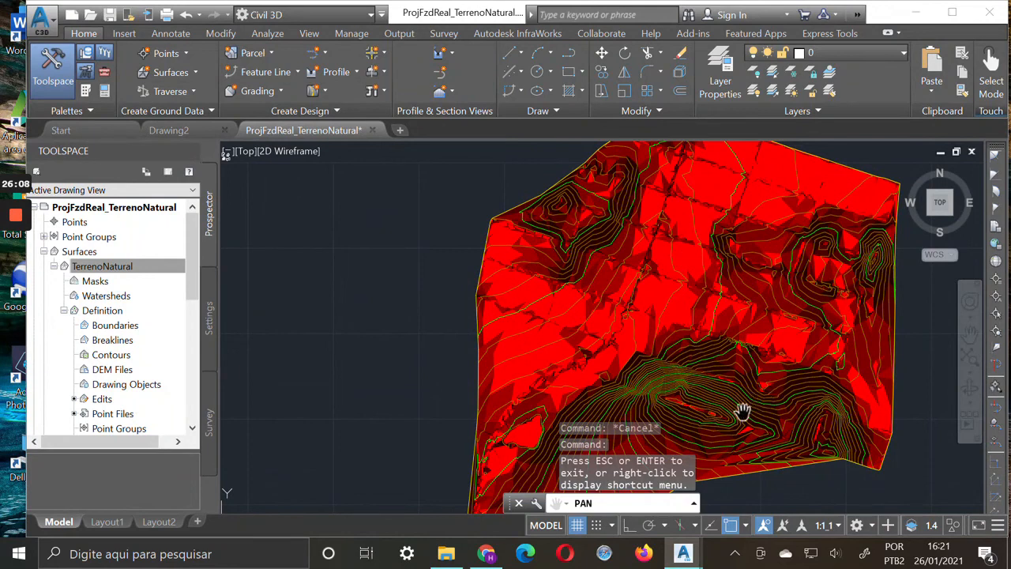
left_click_drag(758, 402, 763, 332)
left_click_drag(669, 343, 517, 318)
scroll(642, 383, "down", 4)
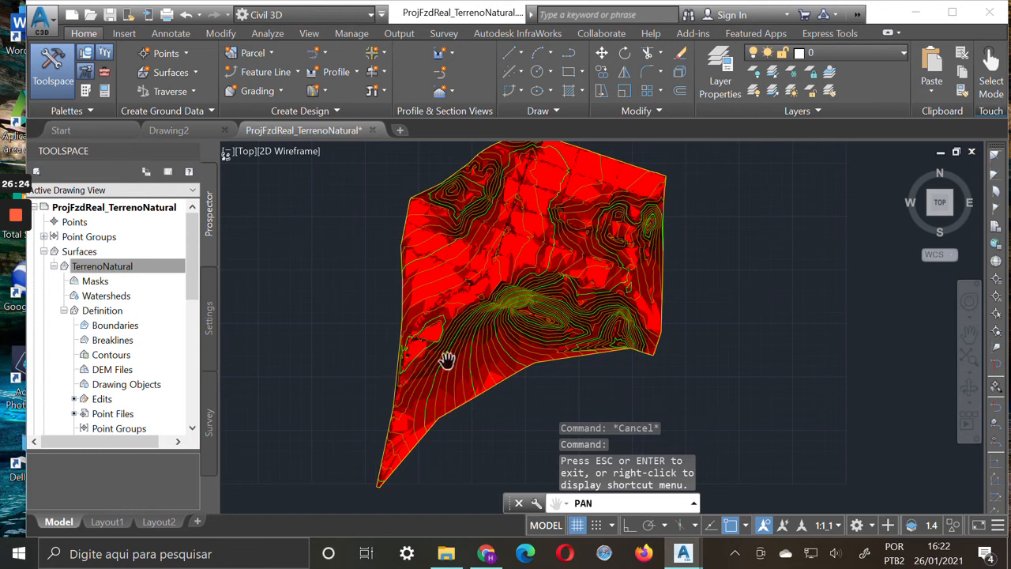
key("Escape")
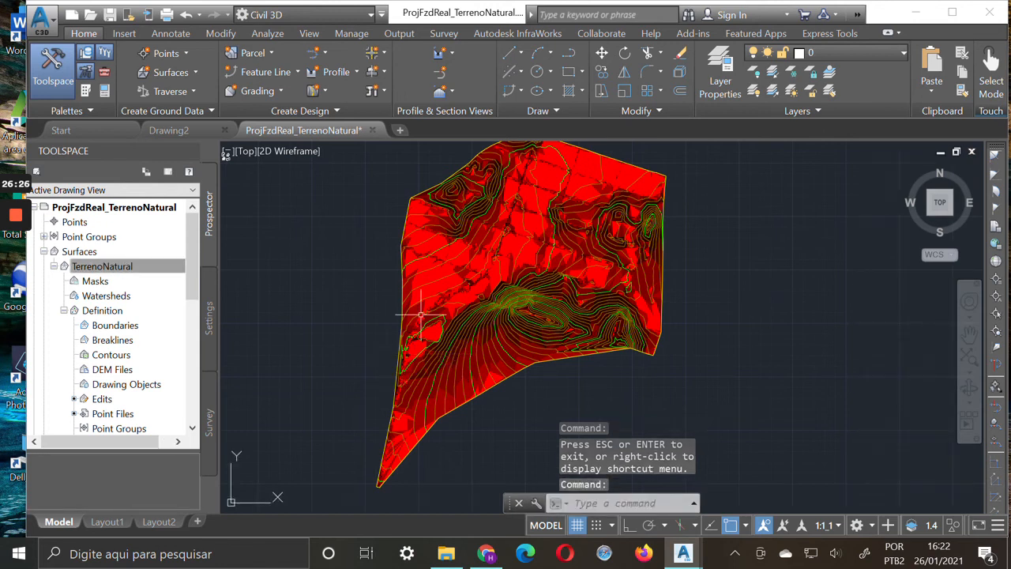
Turn off Slopes in the plan display of TerrenoNatural's surface style and accept the change
right_click(119, 269)
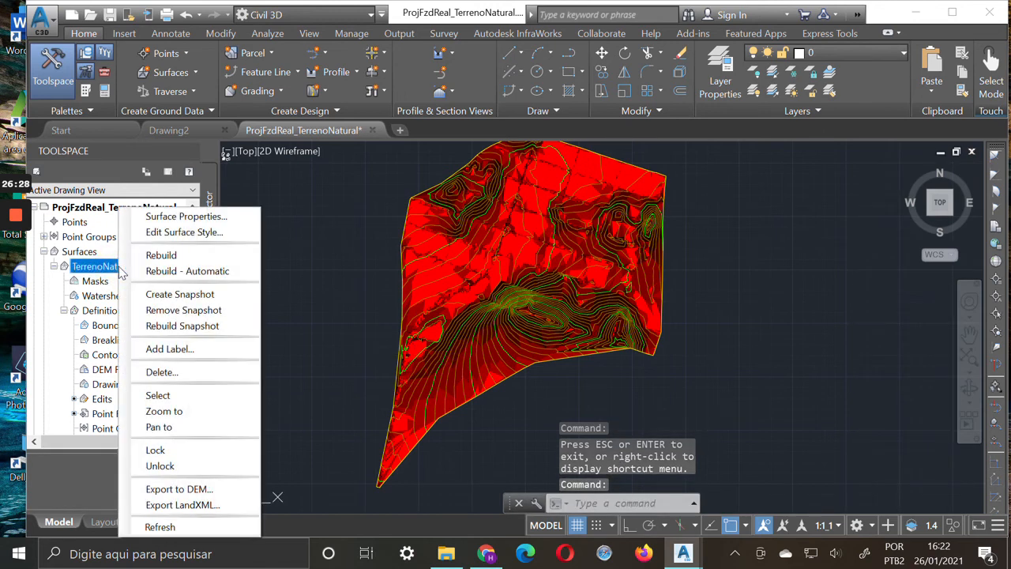
left_click(225, 234)
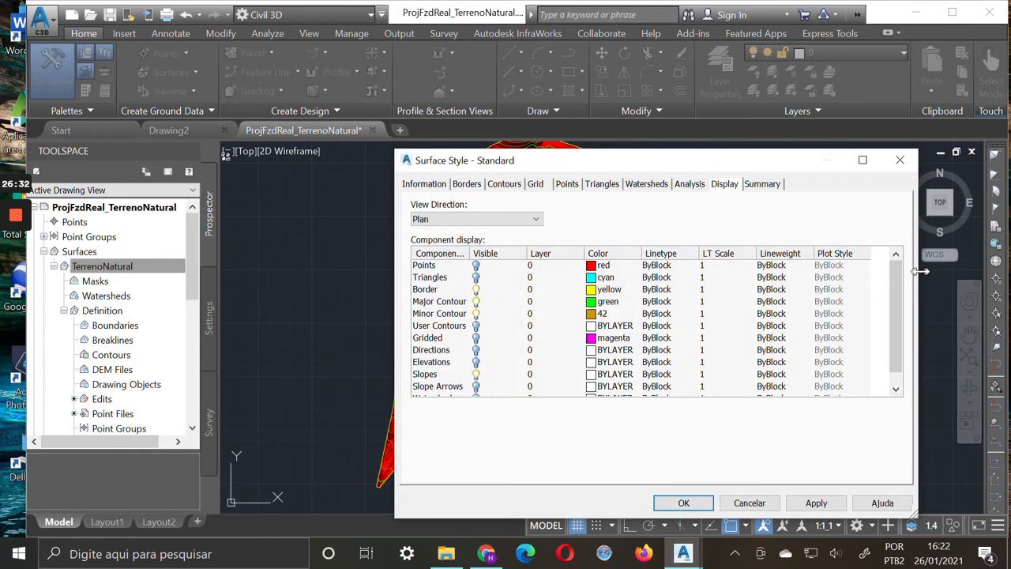
left_click_drag(892, 294, 894, 339)
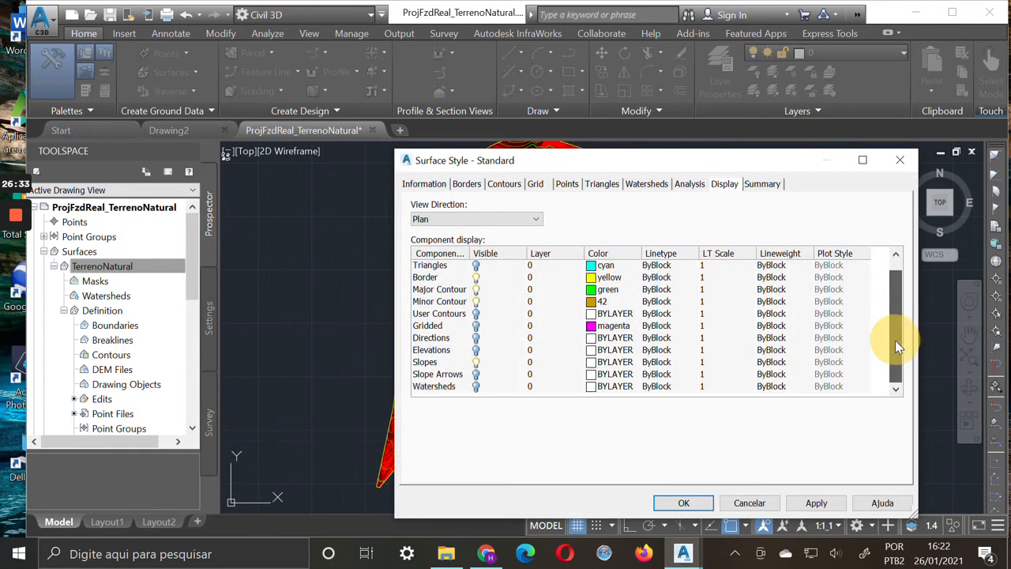
left_click(477, 363)
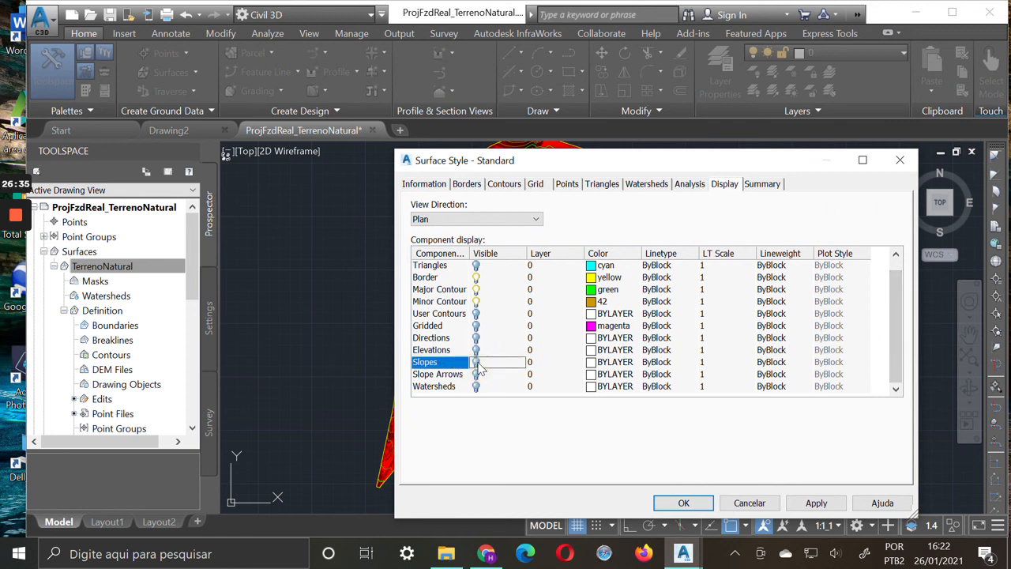
left_click(817, 504)
left_click(698, 504)
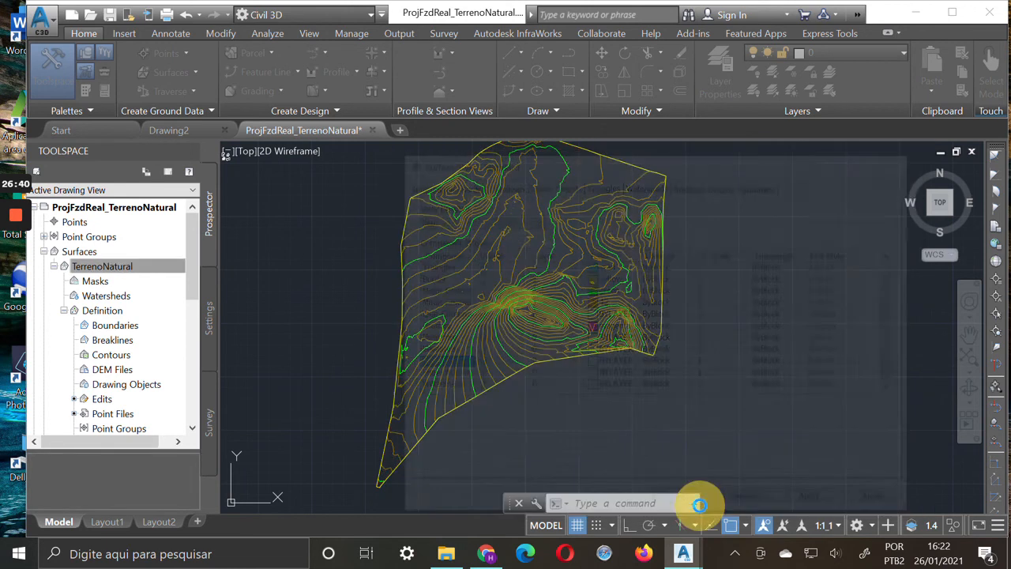
Centre the whole surface in the drawing area and maximize the program window
left_click(969, 334)
mouse_move(616, 293)
left_mouse_down()
mouse_move(634, 327)
mouse_move(649, 307)
left_mouse_up()
right_click(649, 306)
left_click(675, 317)
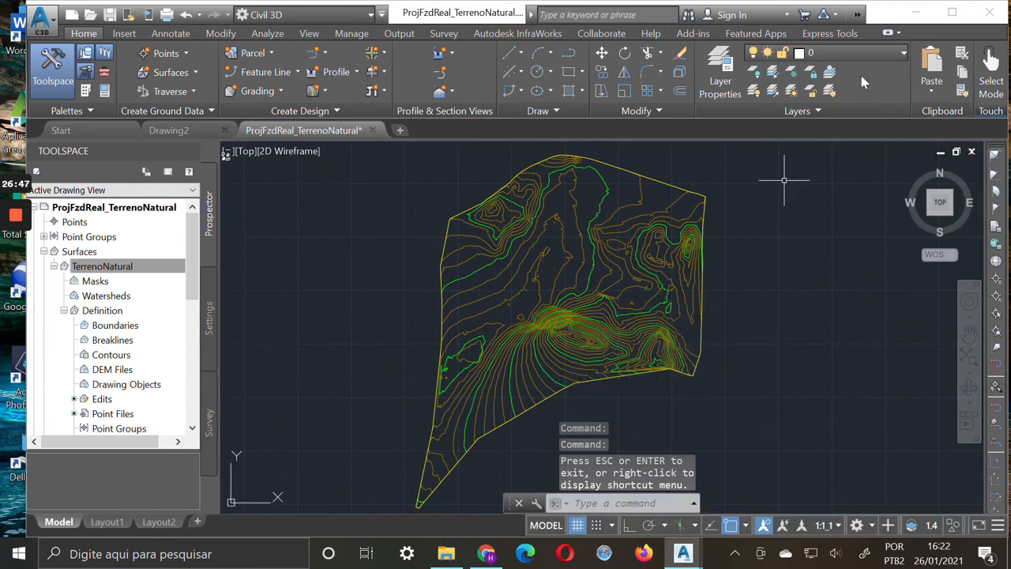
left_click(952, 12)
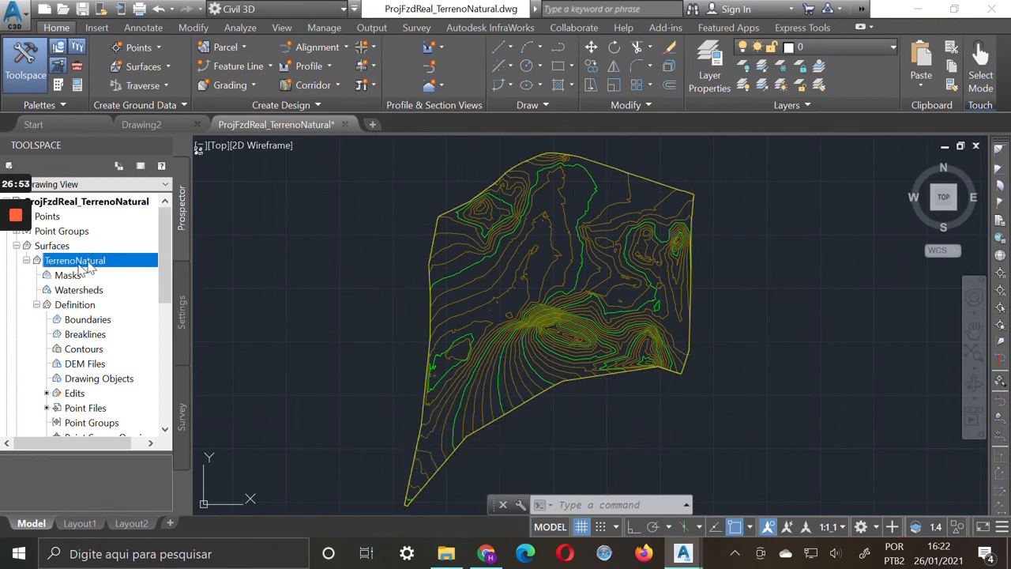
left_click(99, 410)
right_click(111, 415)
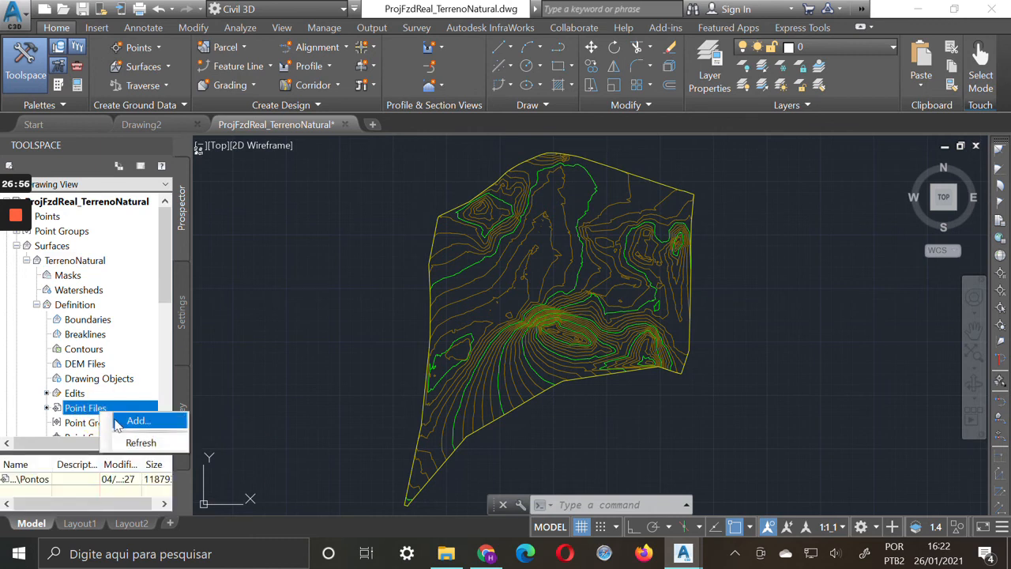
left_click(121, 420)
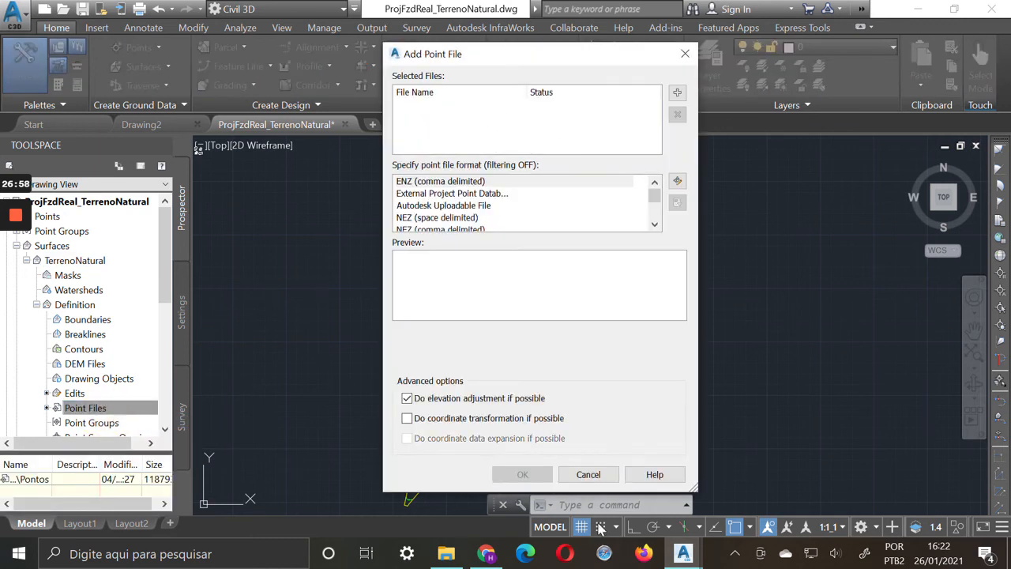
left_click(588, 474)
left_click(576, 322)
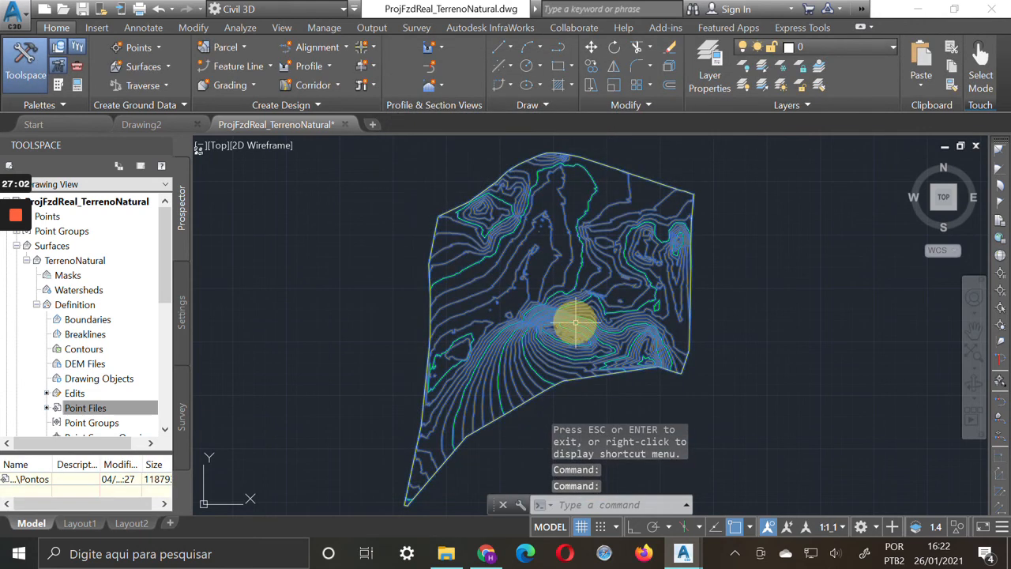
left_click(373, 93)
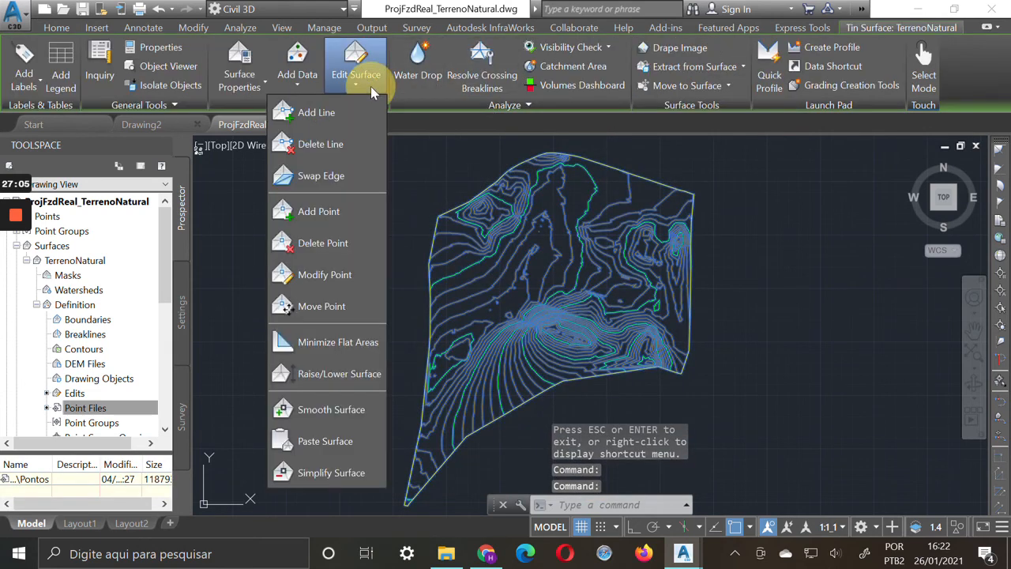
left_click(336, 414)
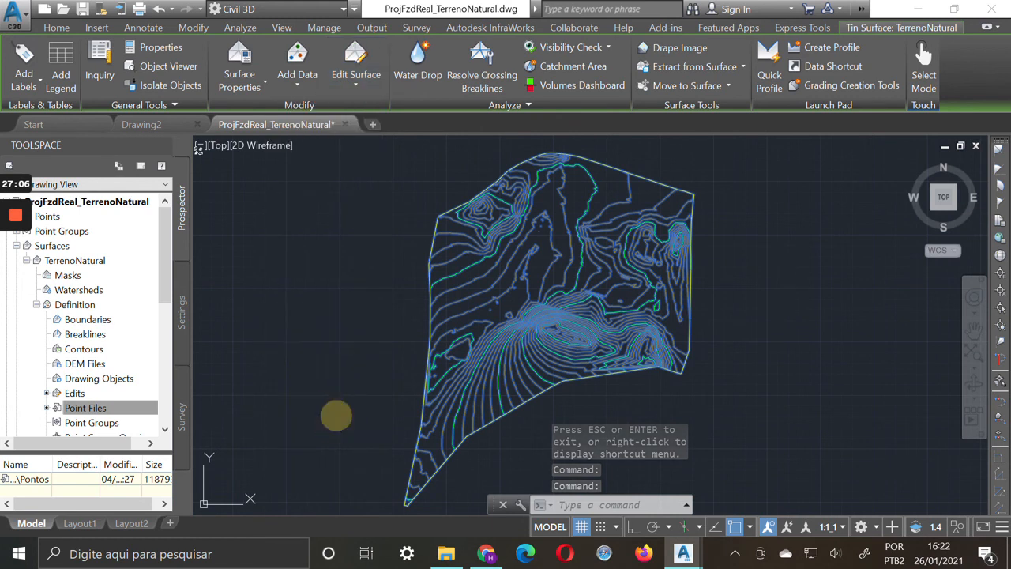
left_click_drag(344, 269, 750, 214)
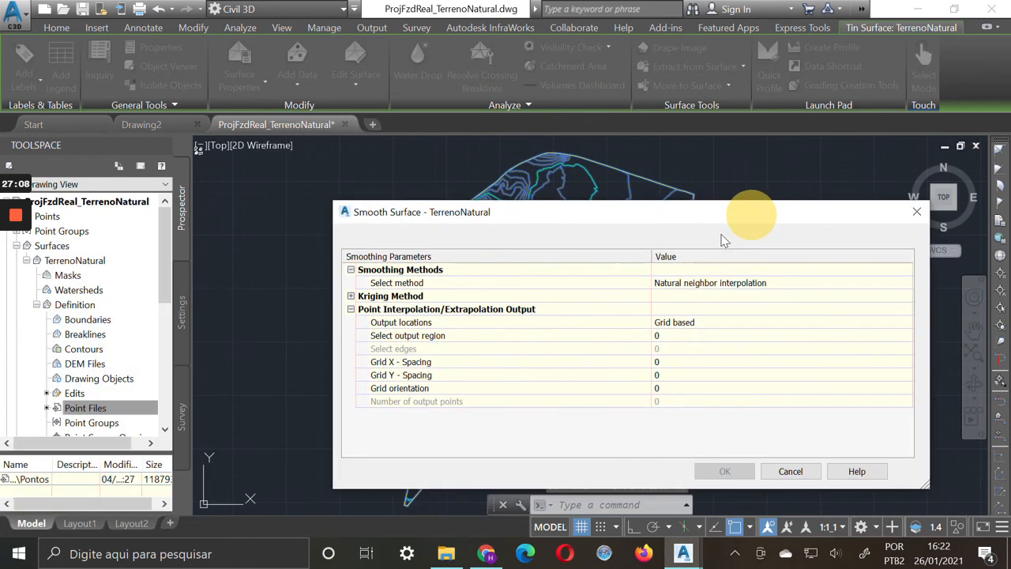
left_click(715, 324)
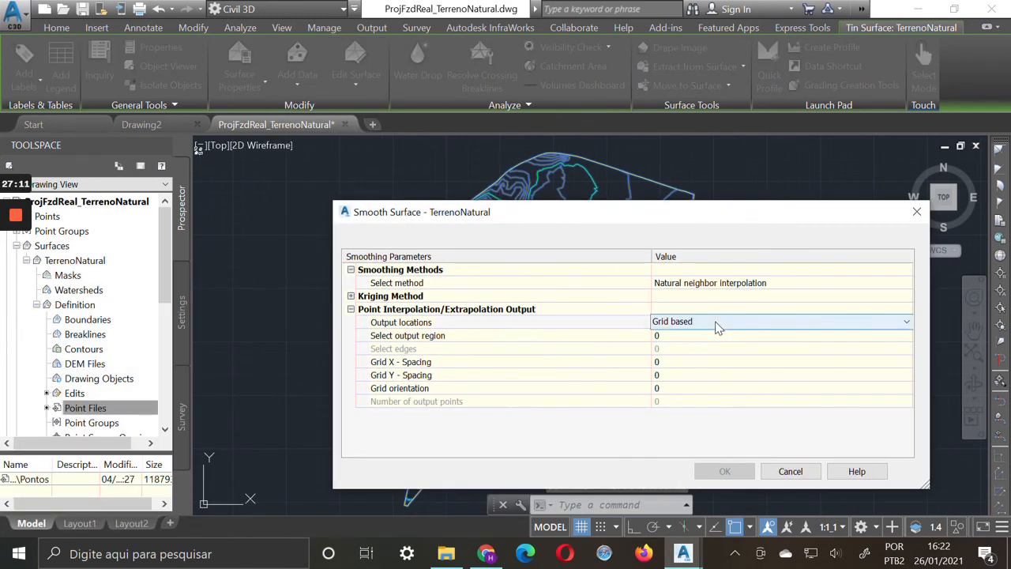
left_click(856, 328)
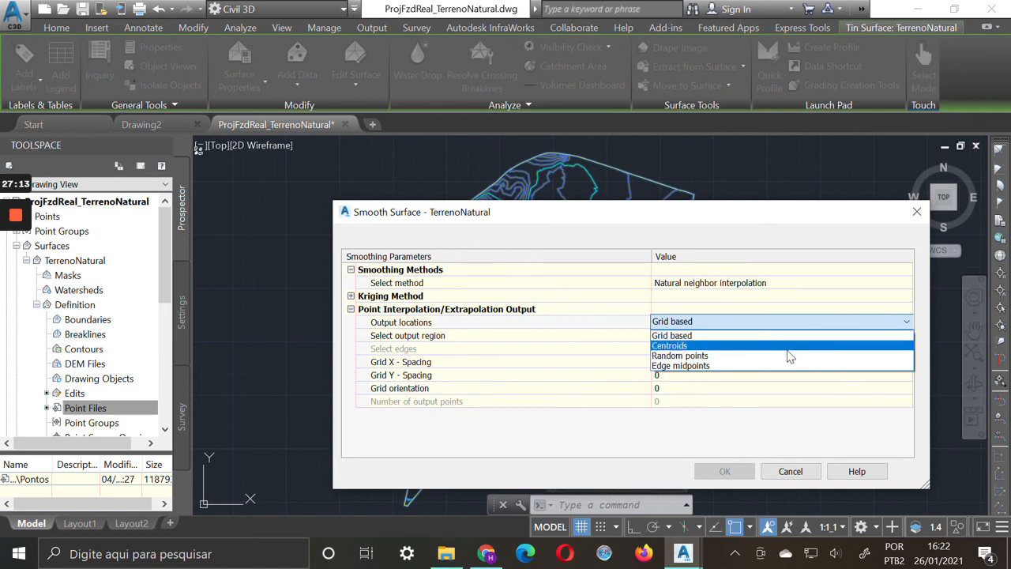
left_click(789, 355)
left_click(791, 338)
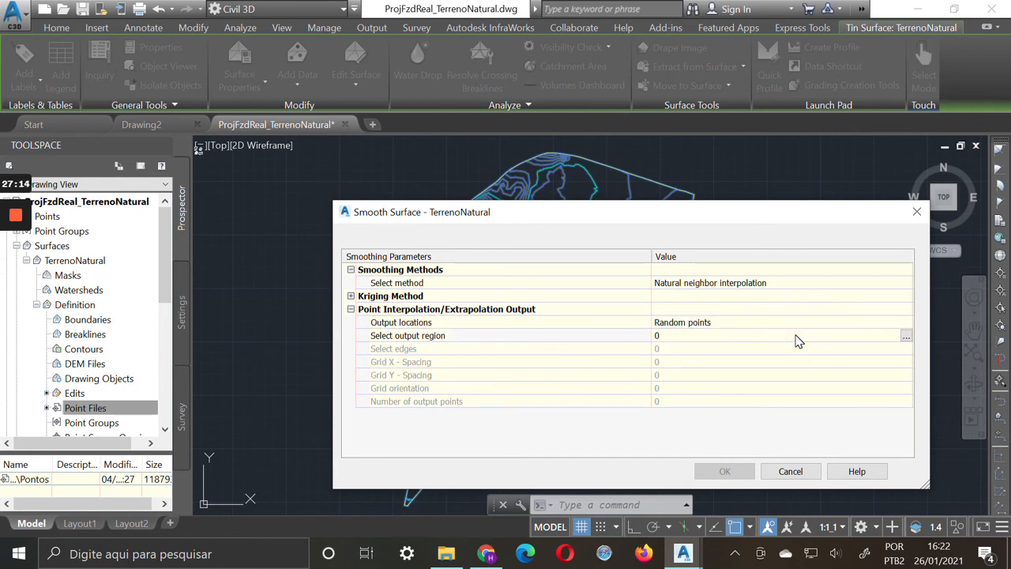
left_click(790, 471)
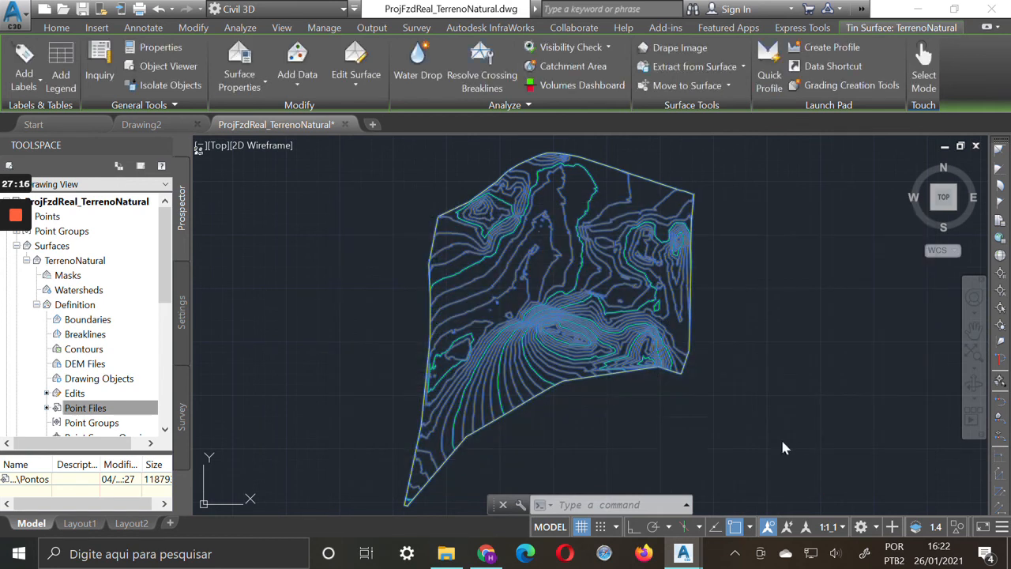
key("Escape")
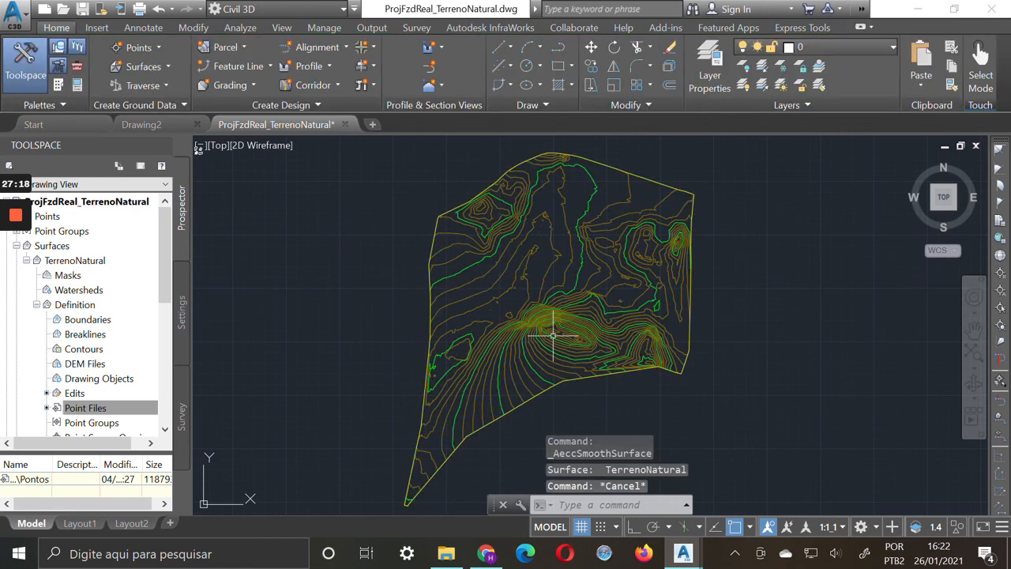
Open TerrenoNatural's surface style for editing and turn on Slopes in its plan display
right_click(79, 261)
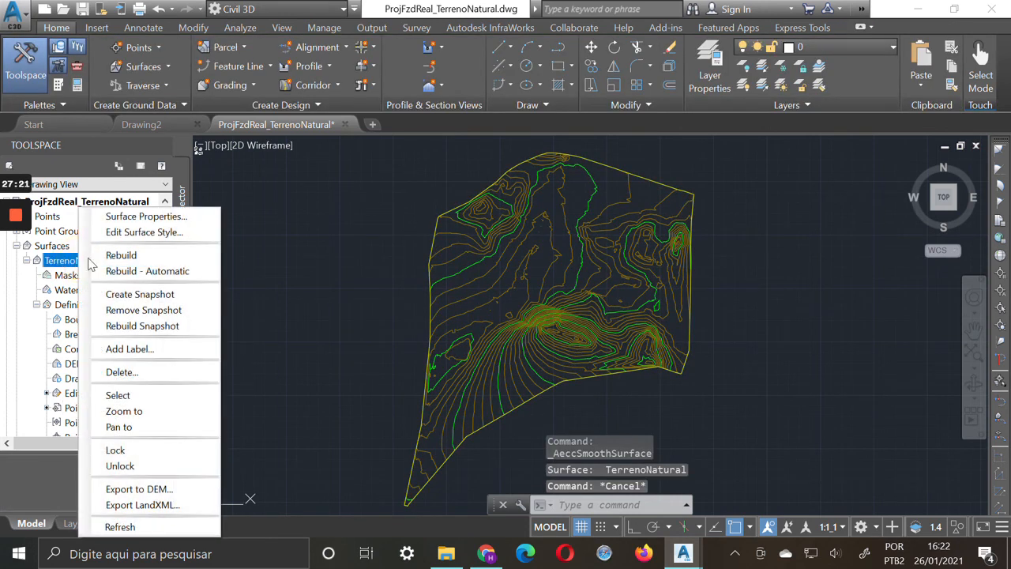
left_click(163, 232)
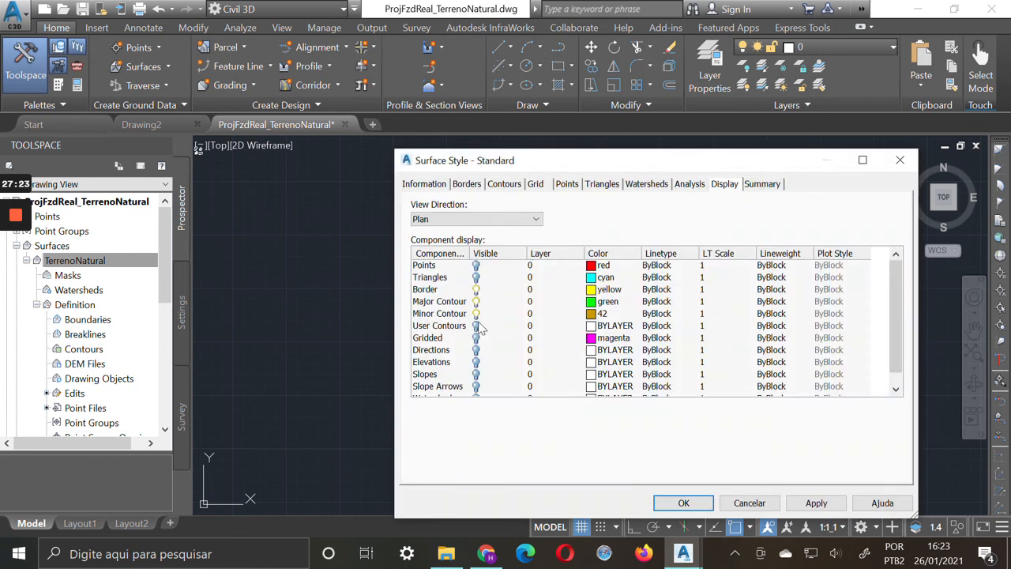
left_click(476, 375)
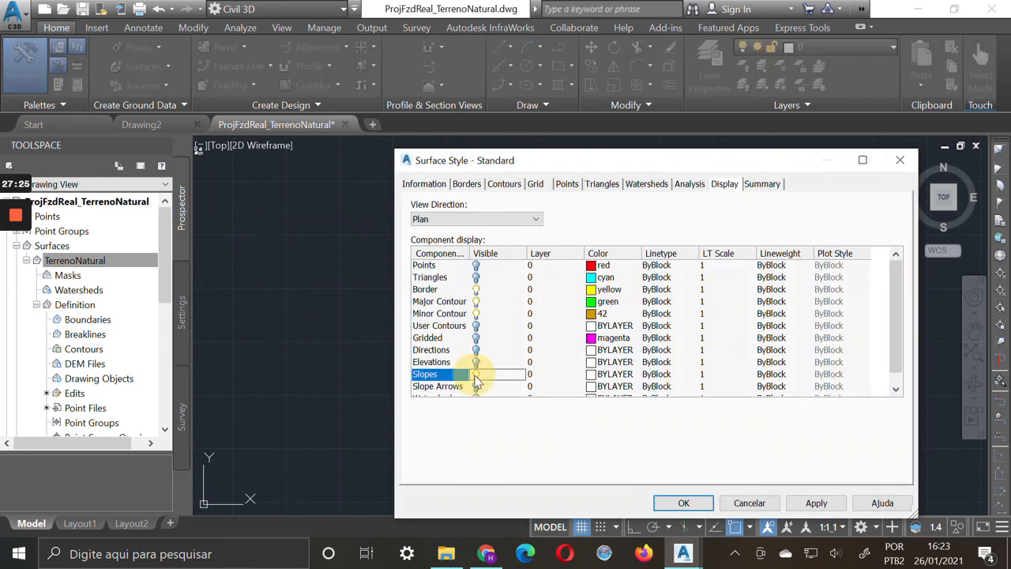
left_click(816, 503)
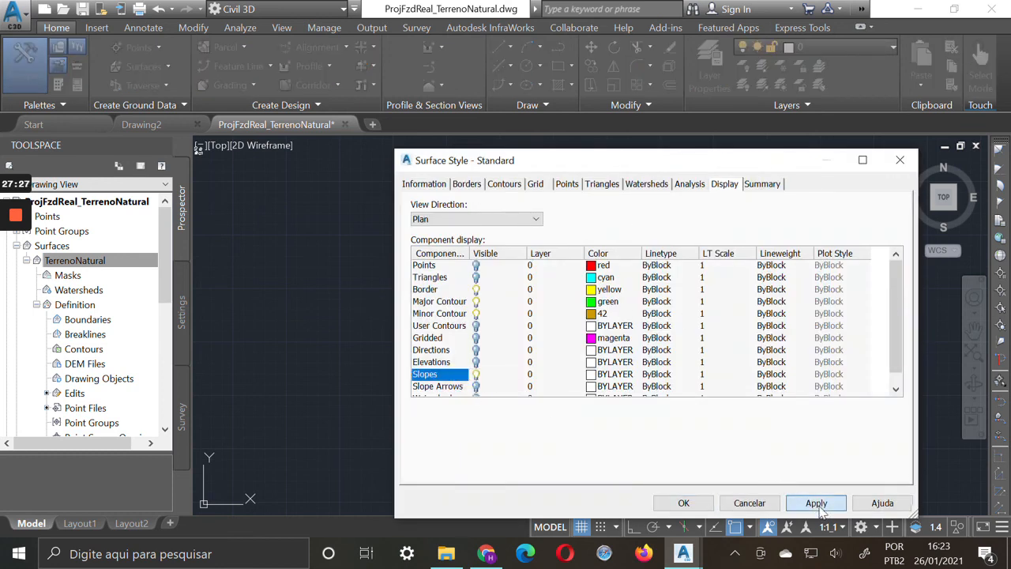
Turn the visibility of Major Contour and Minor Contour off and back on in the plan display
left_click(475, 314)
left_click(476, 301)
left_click_drag(706, 170, 678, 154)
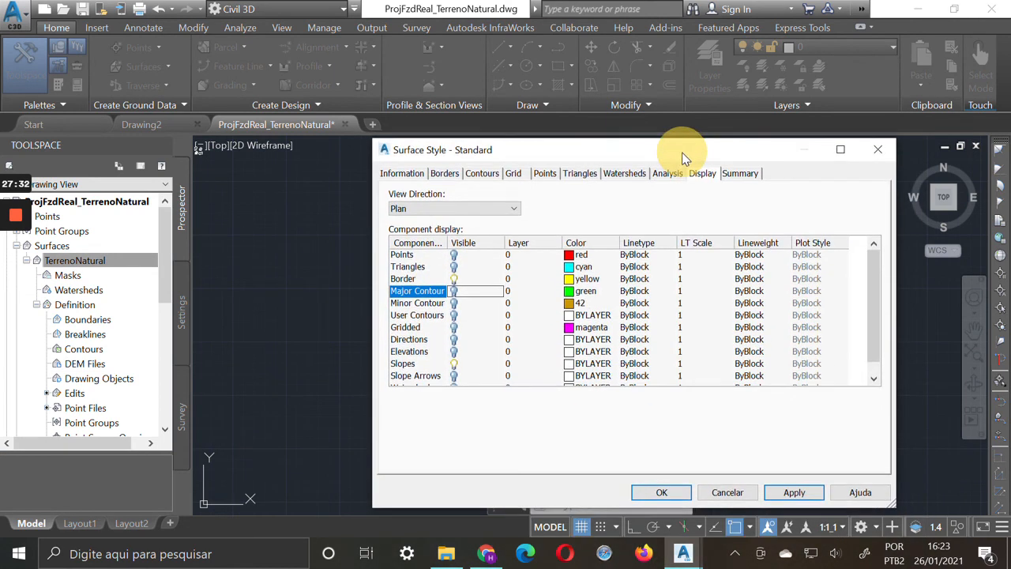
left_click(453, 291)
left_click(453, 303)
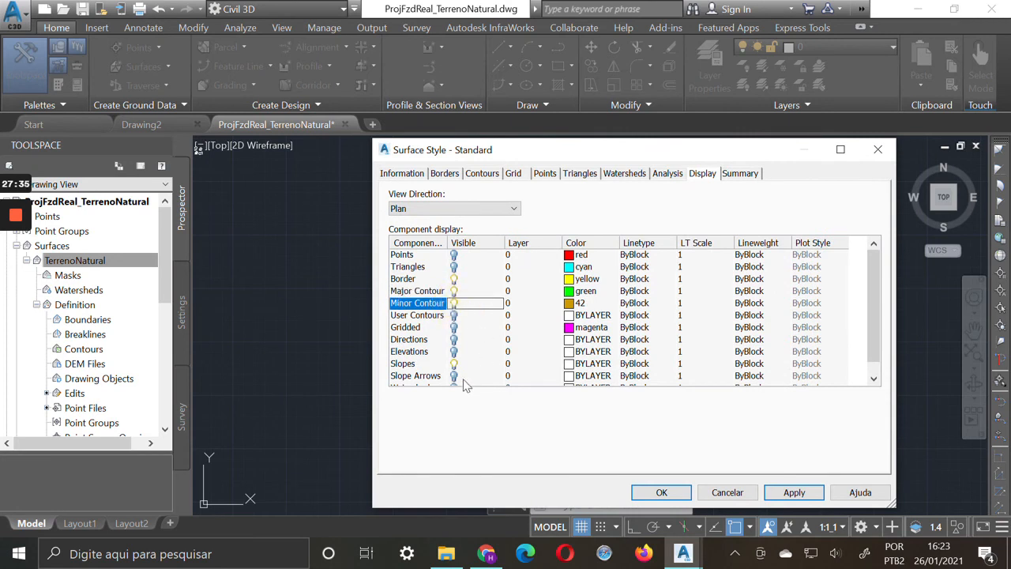
Turn off Slopes and turn on Elevations in the surface style's plan display, and apply the change
left_click(454, 363)
left_click(454, 351)
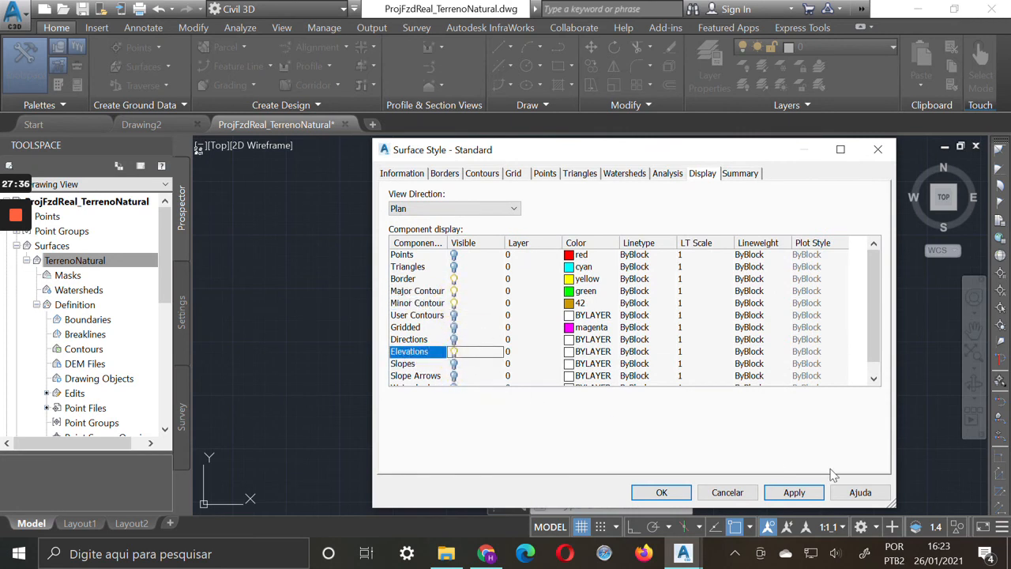
left_click(793, 492)
mouse_move(736, 155)
left_mouse_down()
mouse_move(750, 456)
mouse_move(743, 158)
left_mouse_up()
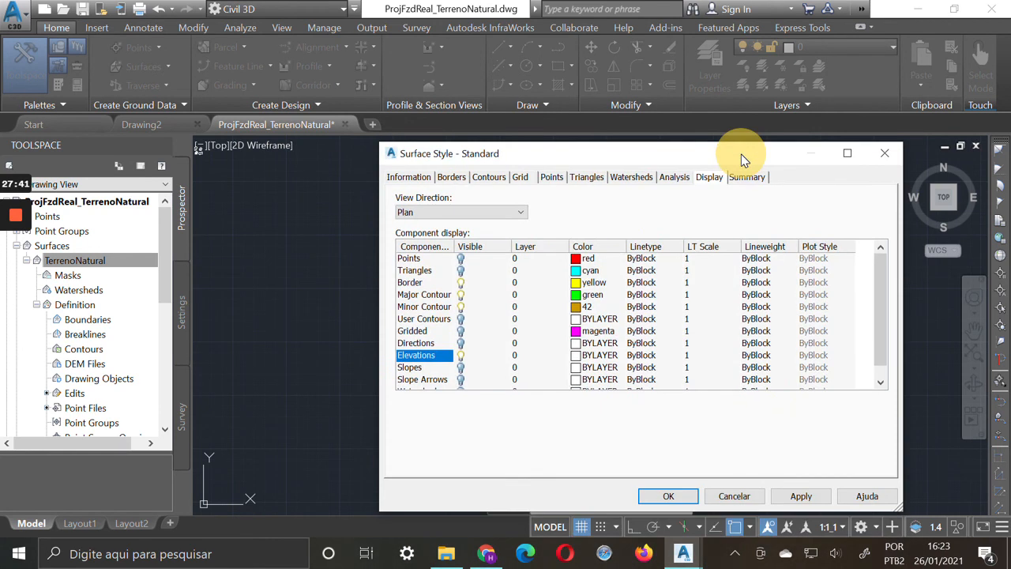
Turn on Slope Arrows to preview them over the elevation bands, and turn them off again
left_click(461, 379)
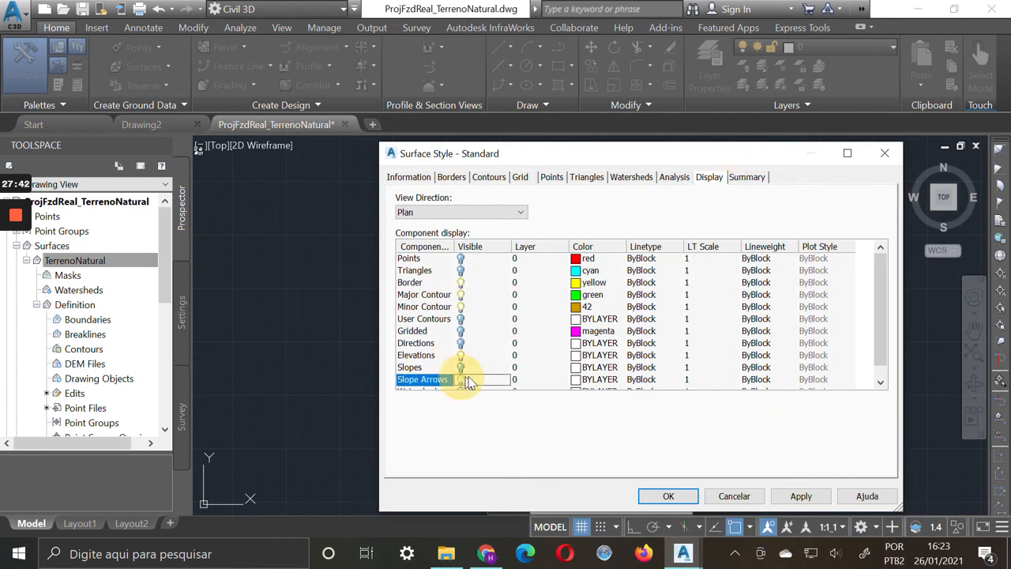
left_click(797, 494)
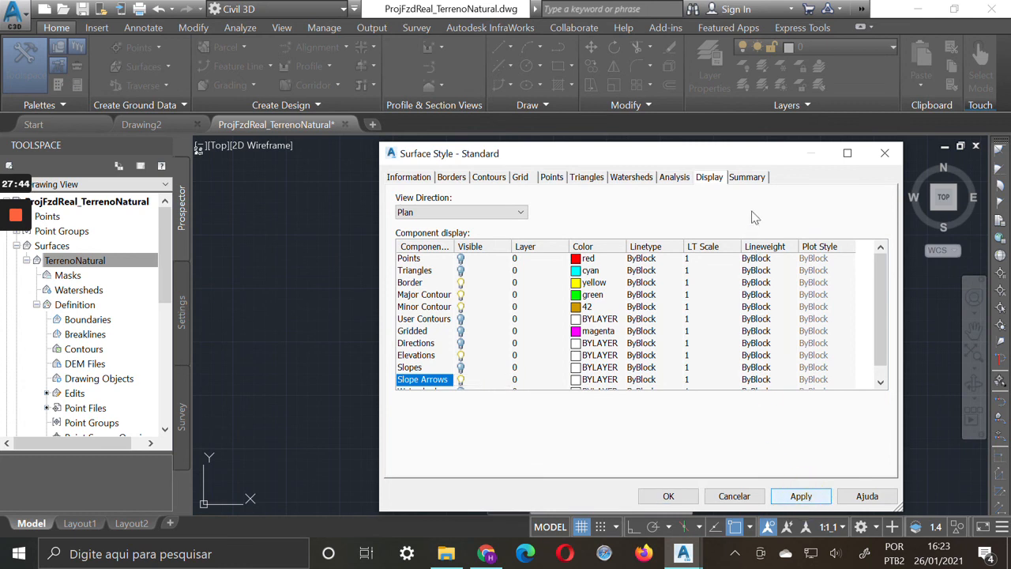
left_click_drag(770, 158, 752, 188)
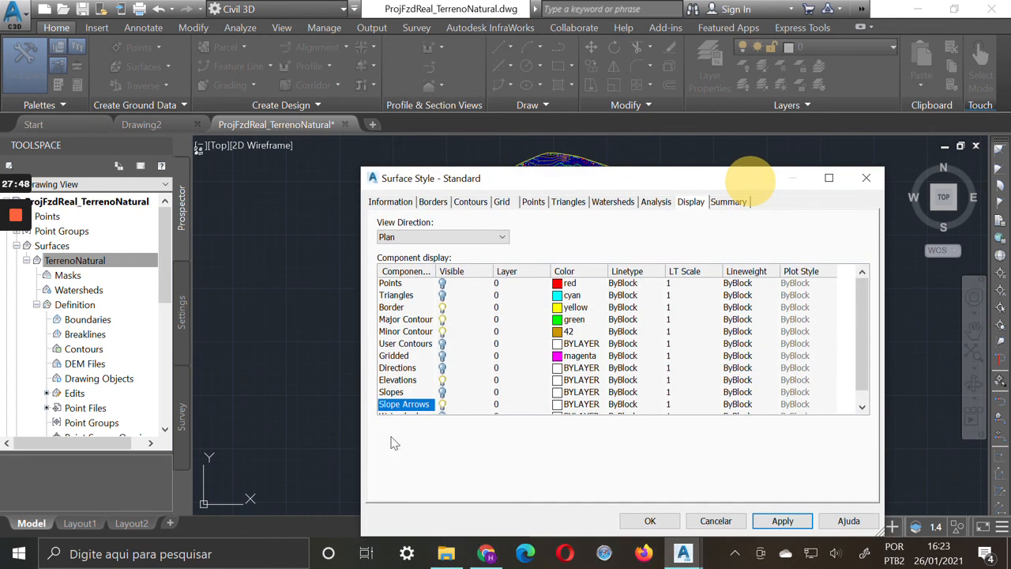
left_click(443, 407)
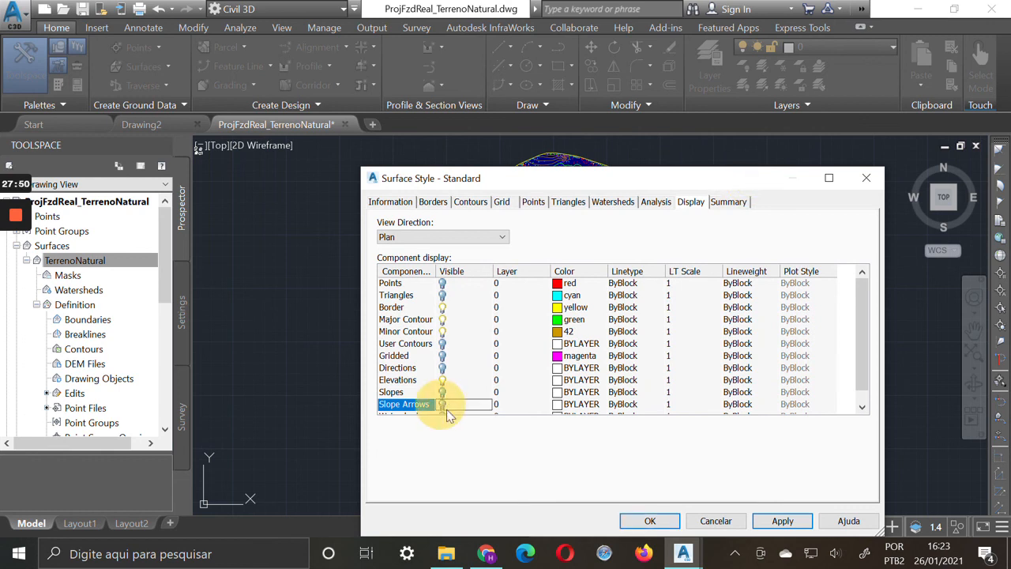
left_click(792, 525)
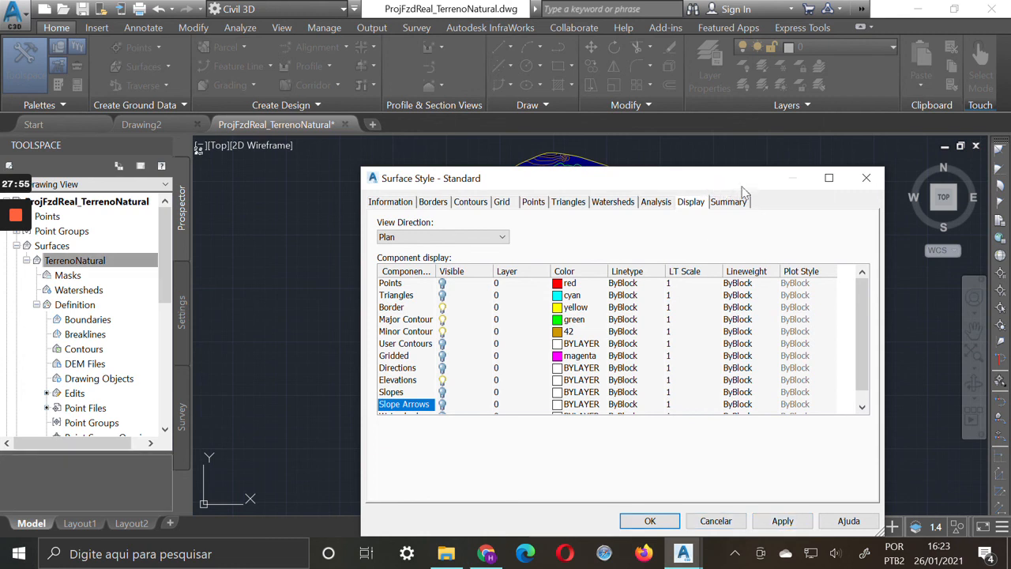
Close the surface style settings and save the ProjFzdReal_TerrenoNatural drawing
left_click(867, 179)
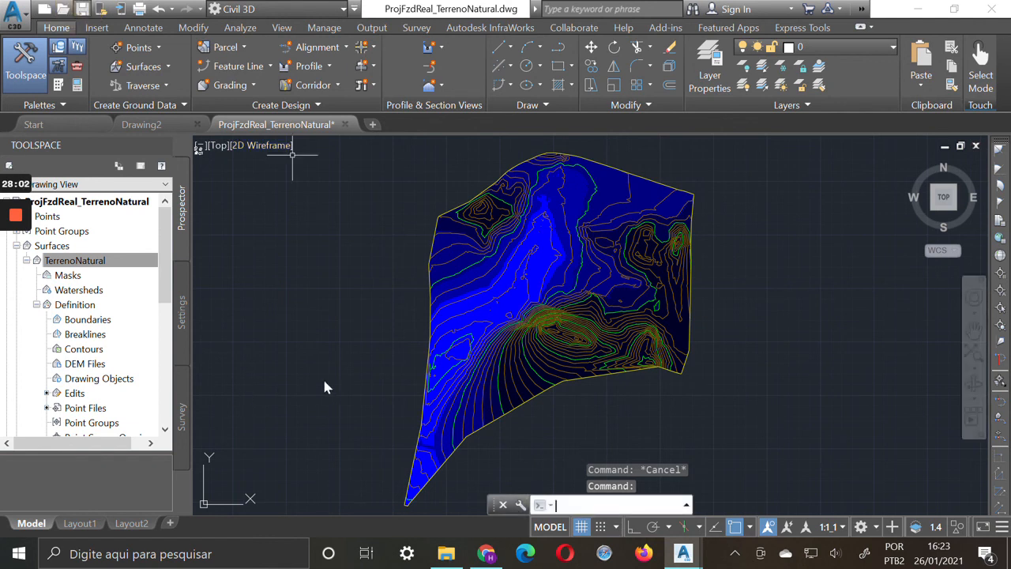
key("ctrl+s")
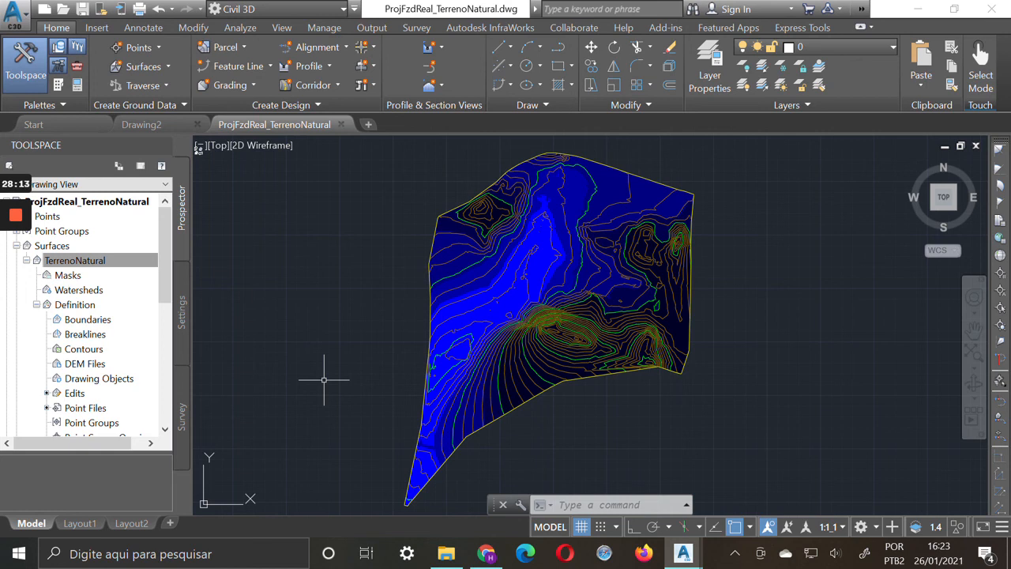
mouse_move(15, 223)
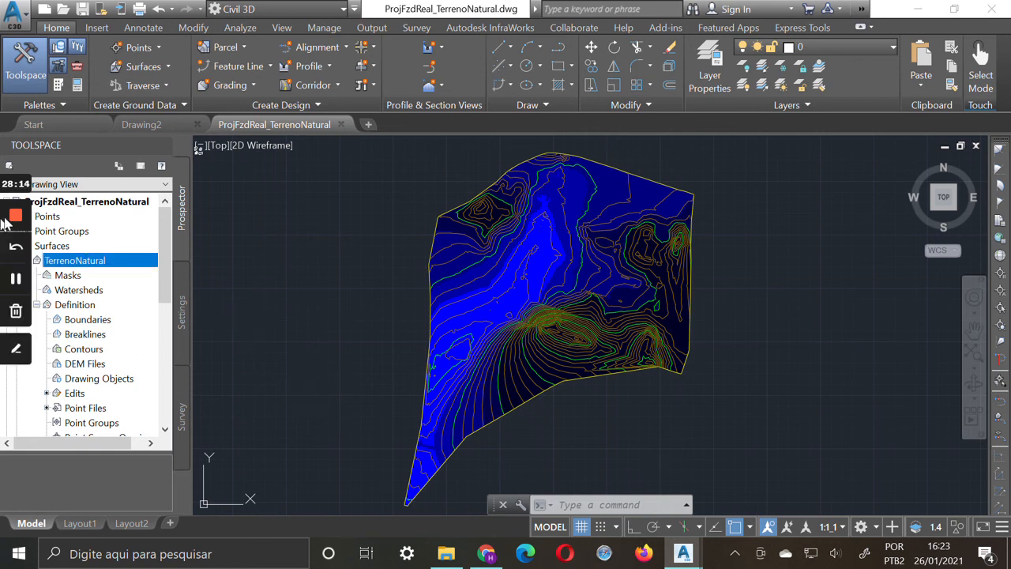